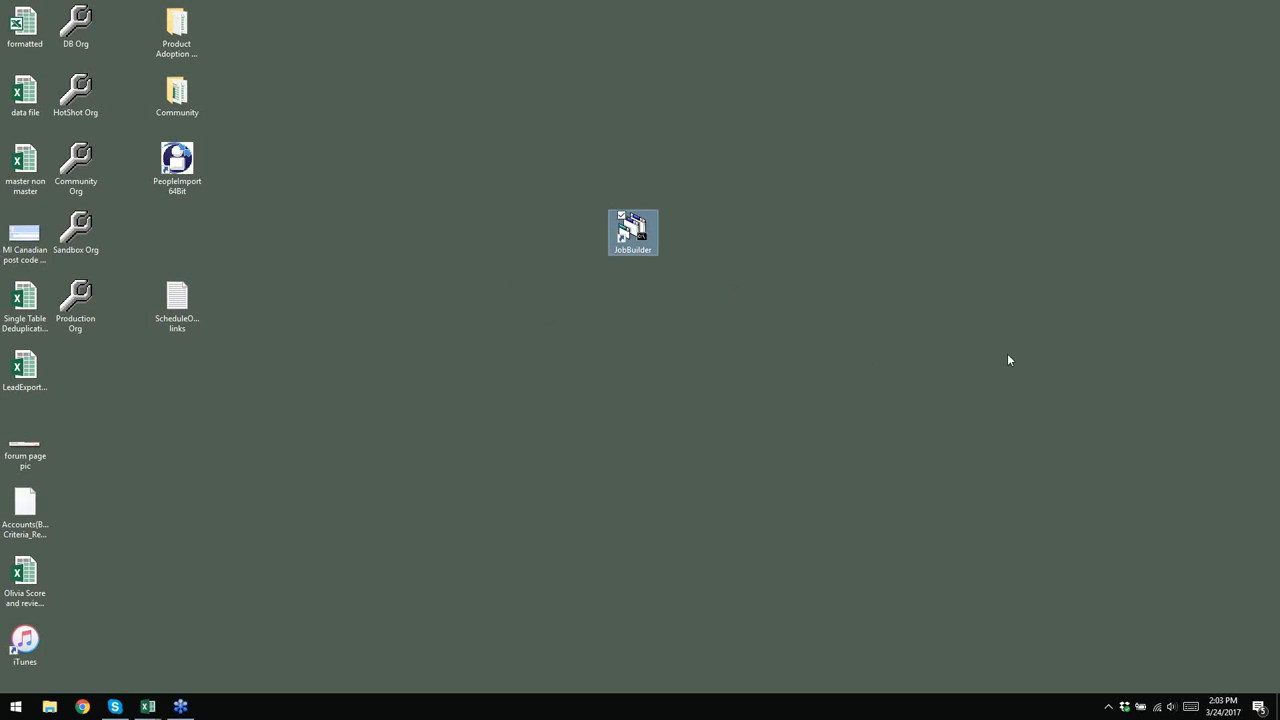
- Switch to Chrome and open the crmfusion.com website
left_click(1278, 417)
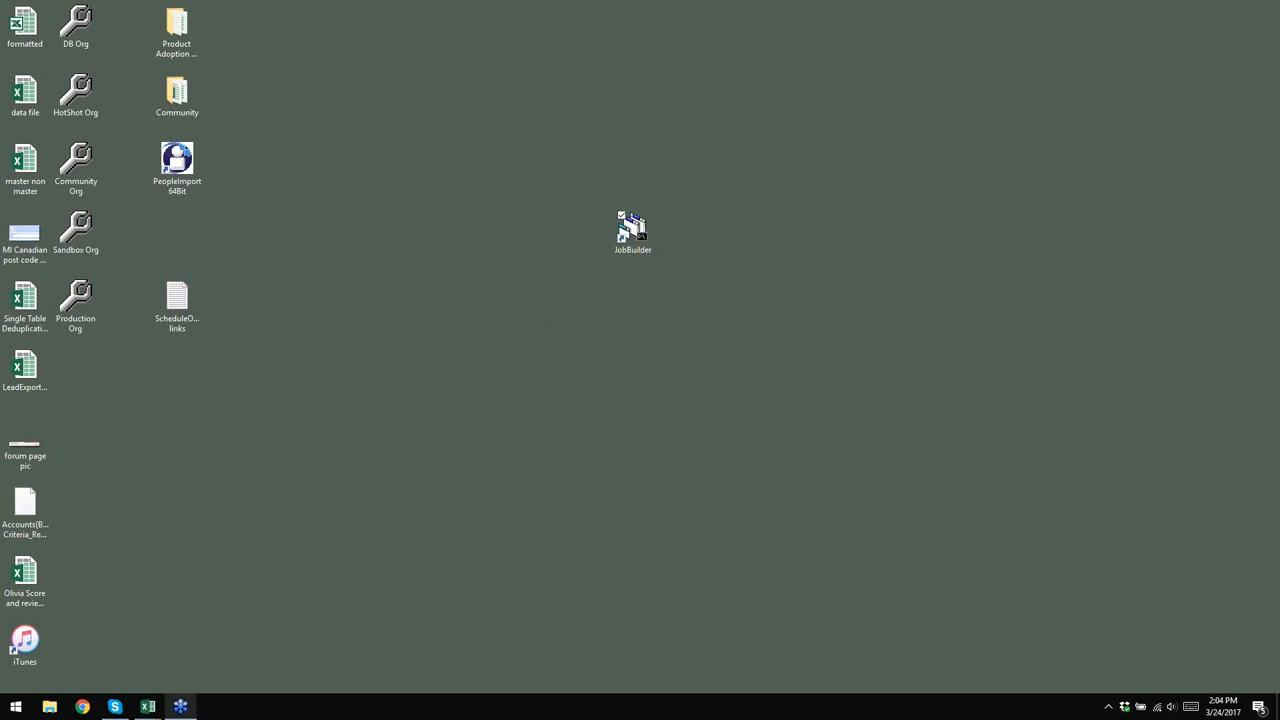
left_click(88, 710)
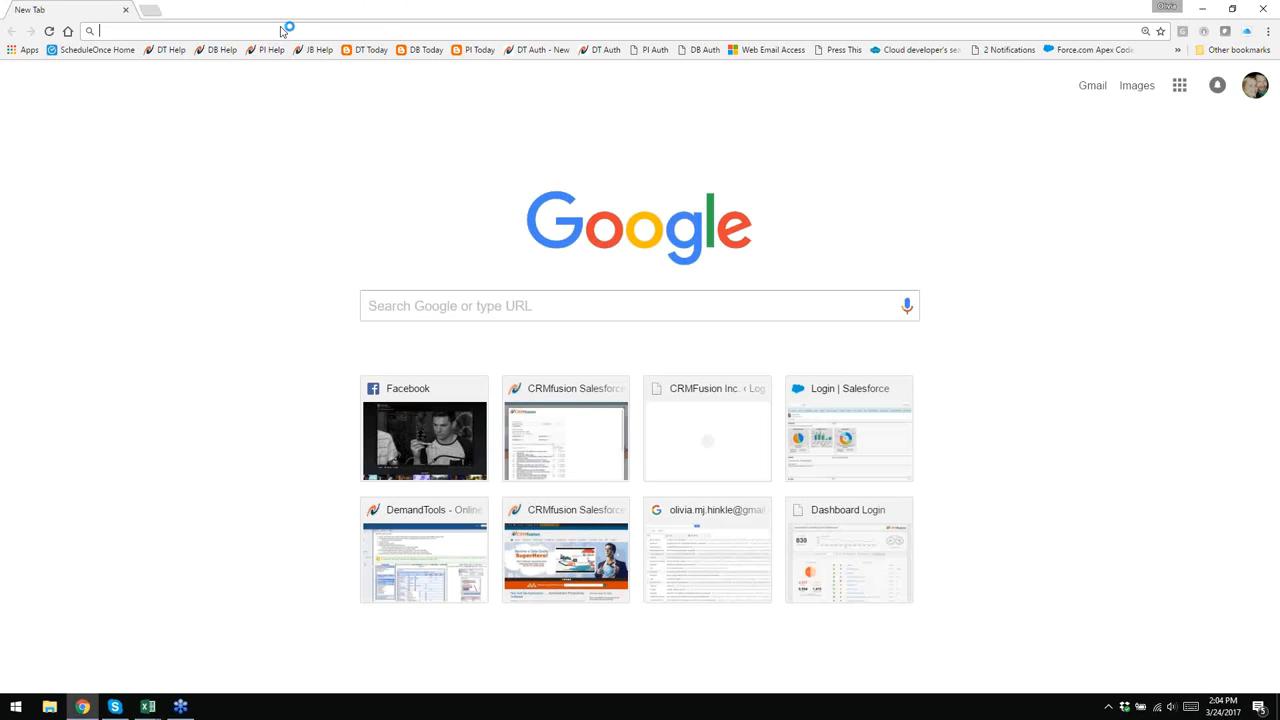
type("cr")
key("Return")
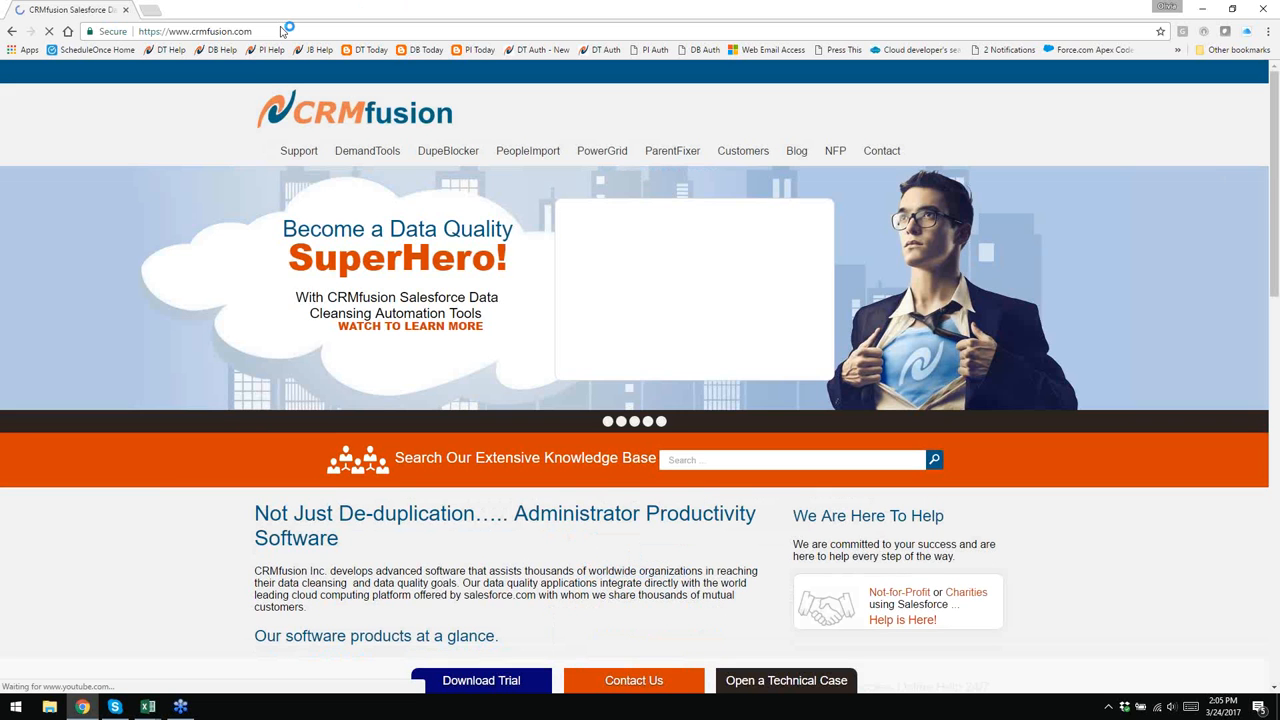
- Open the Support page and view the form for opening a technical case
left_click(302, 155)
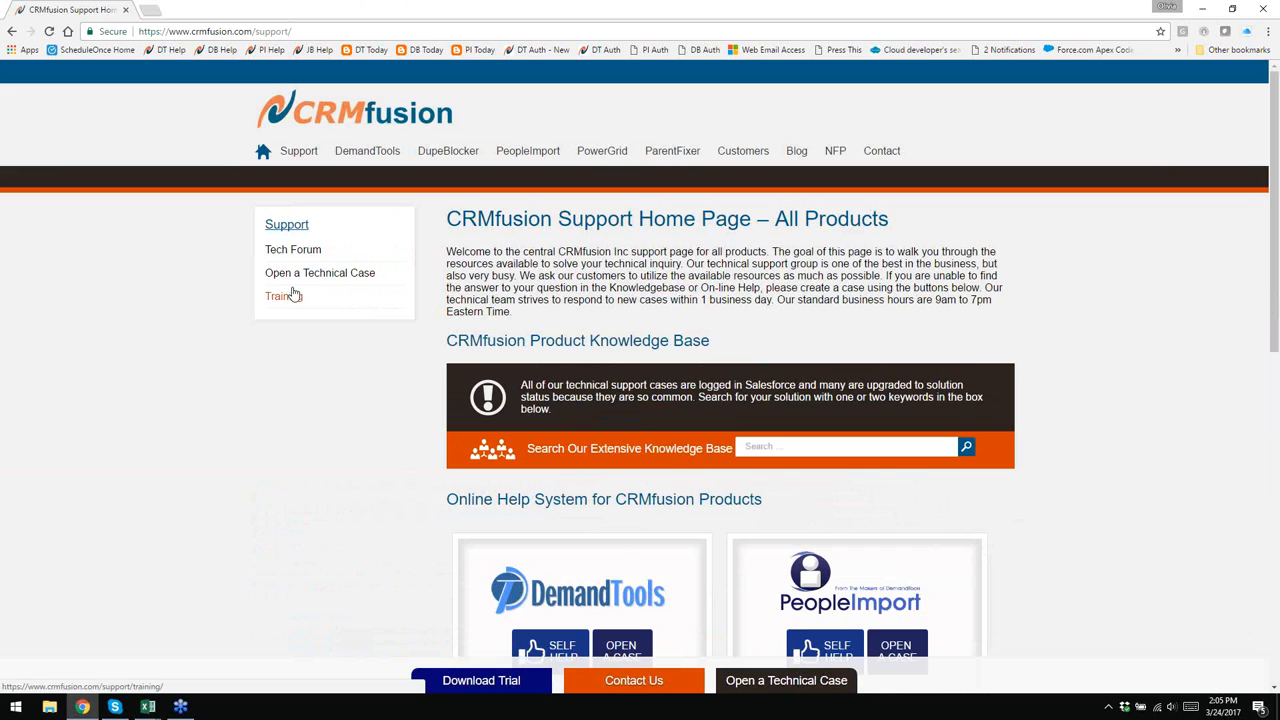
left_click(309, 276)
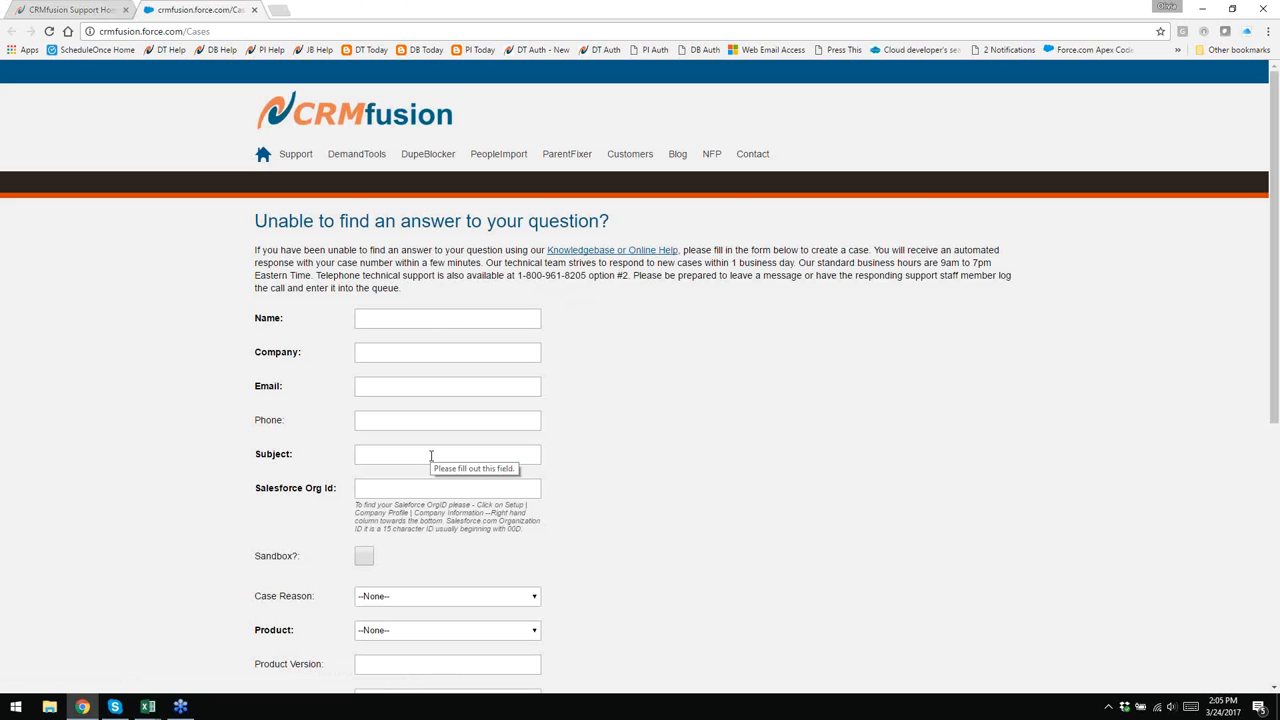
scroll(543, 311, "down", 1)
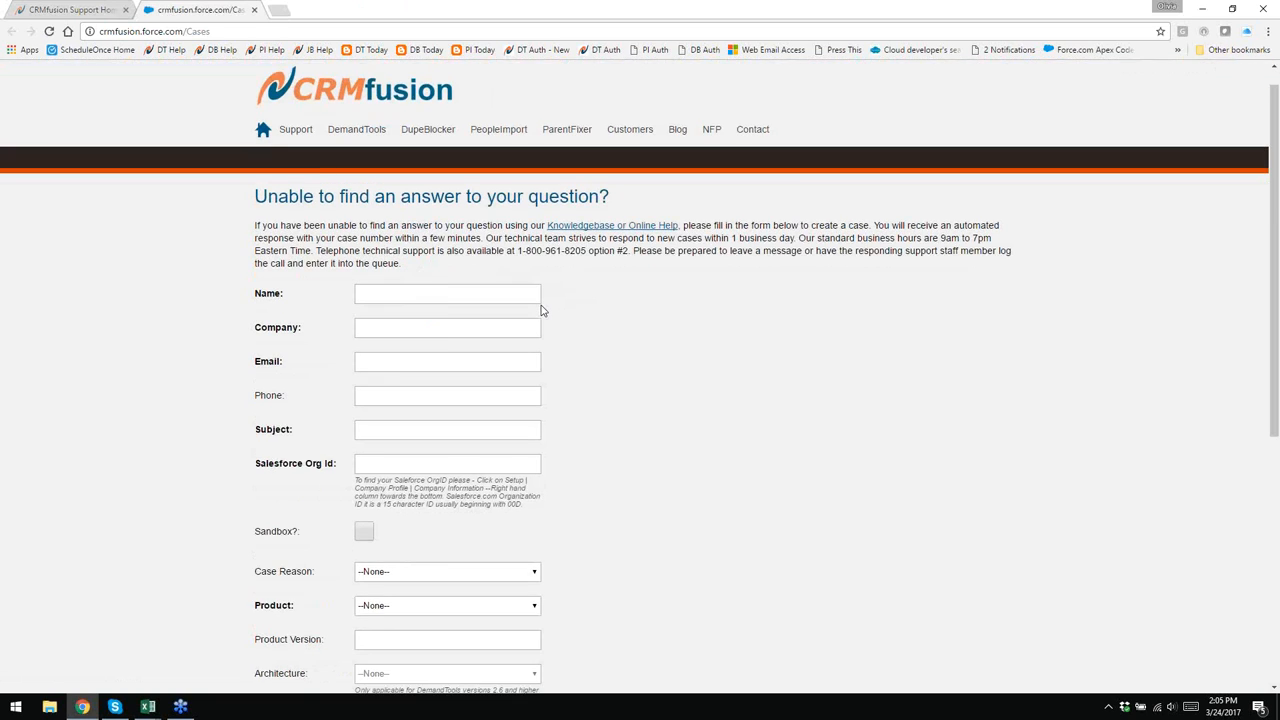
scroll(543, 309, "up", 1)
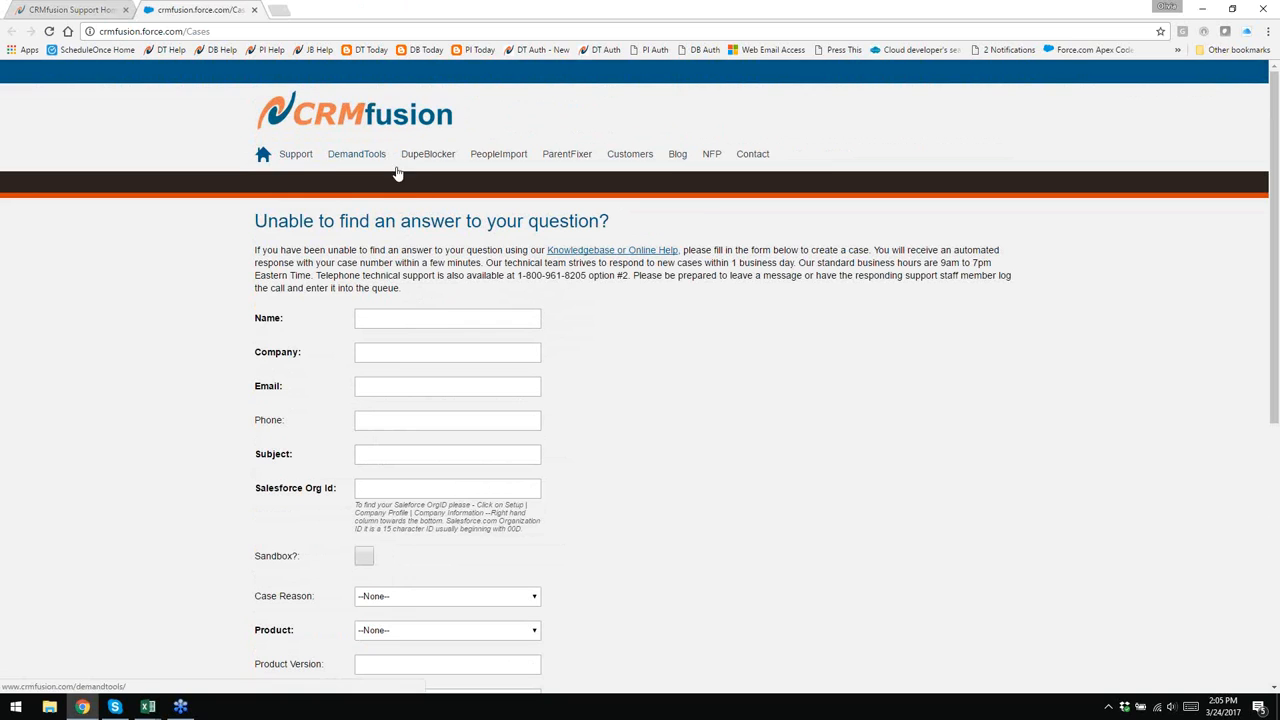
- Return to the CRMfusion home page and find the JobBuilder entry among the product downloads
left_click(263, 156)
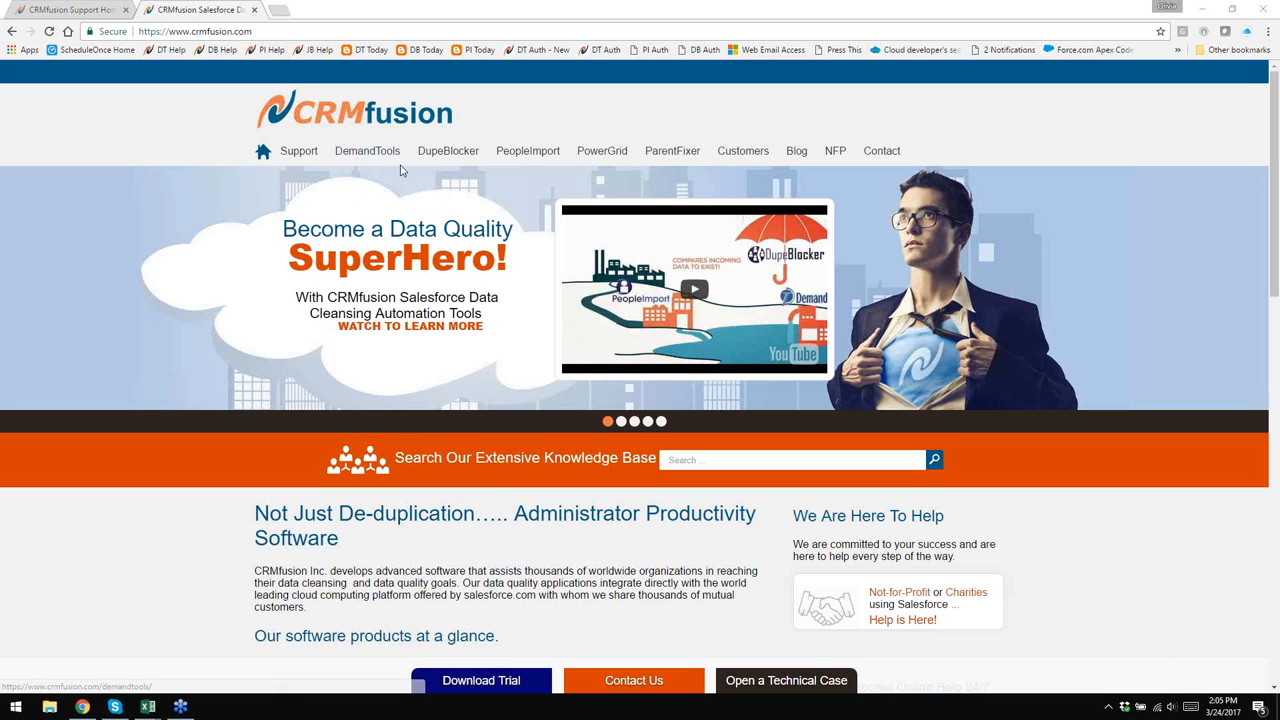
left_click(480, 682)
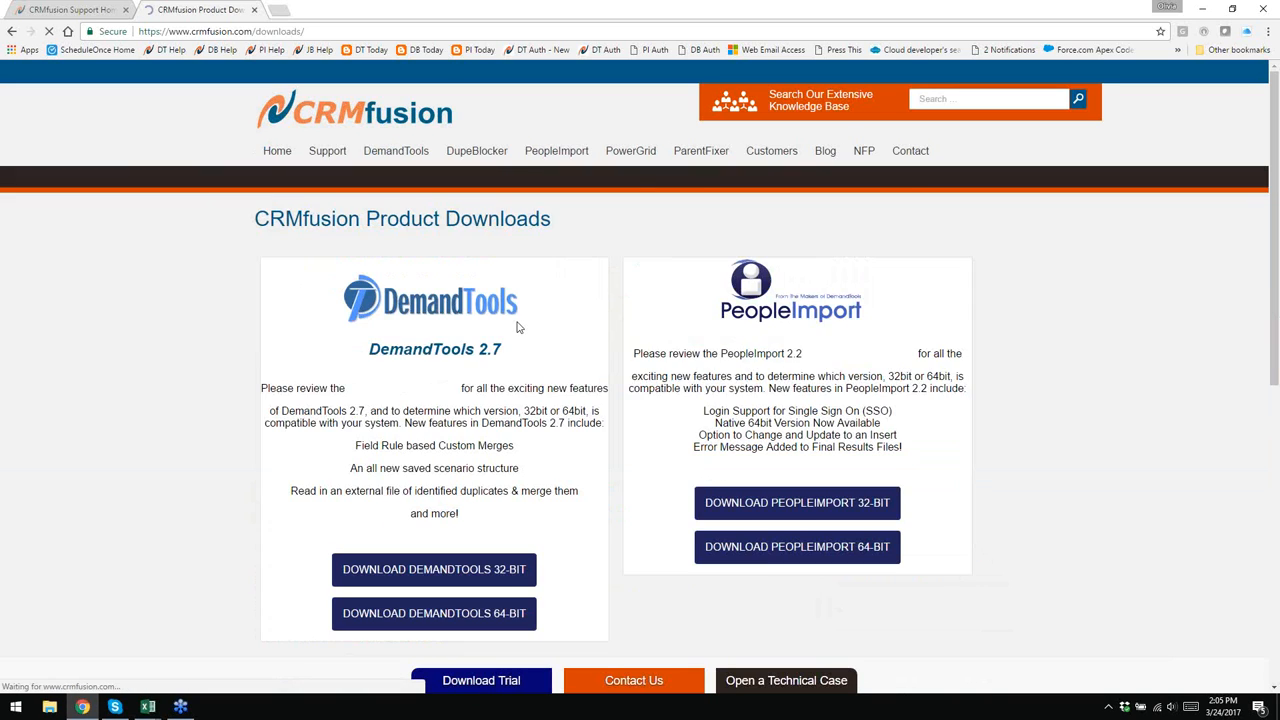
scroll(645, 362, "down", 5)
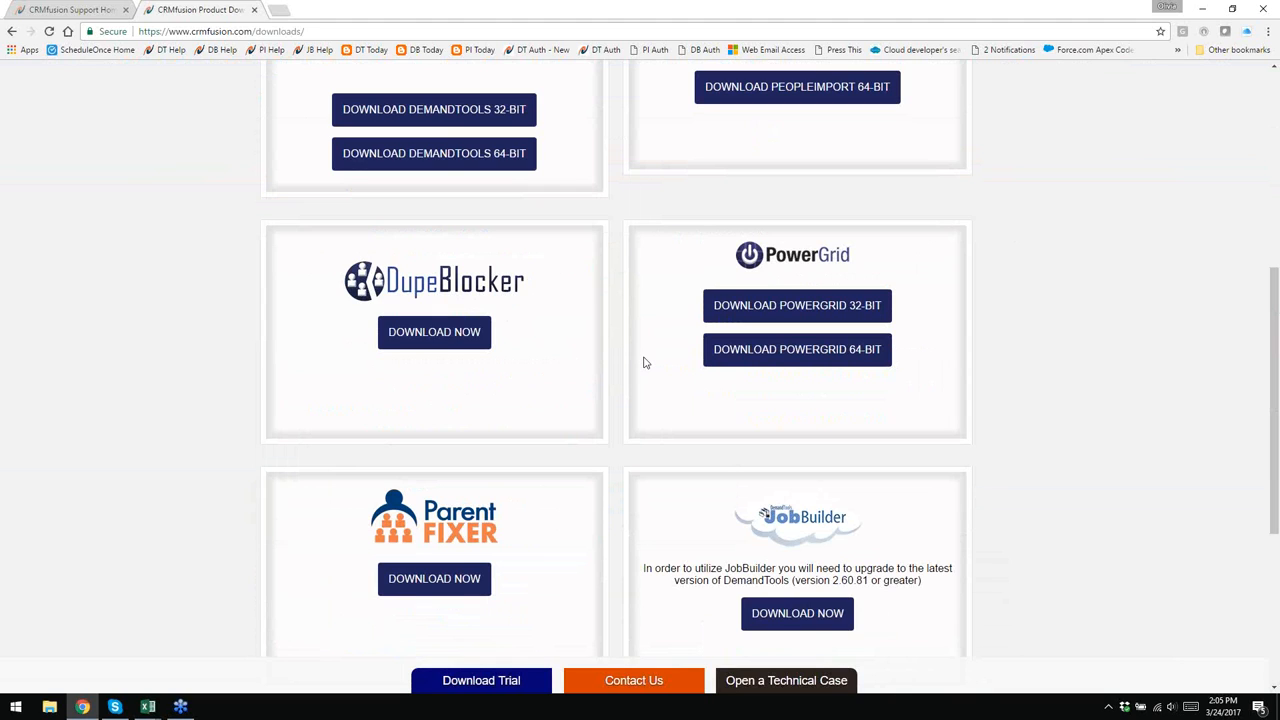
scroll(636, 364, "down", 1)
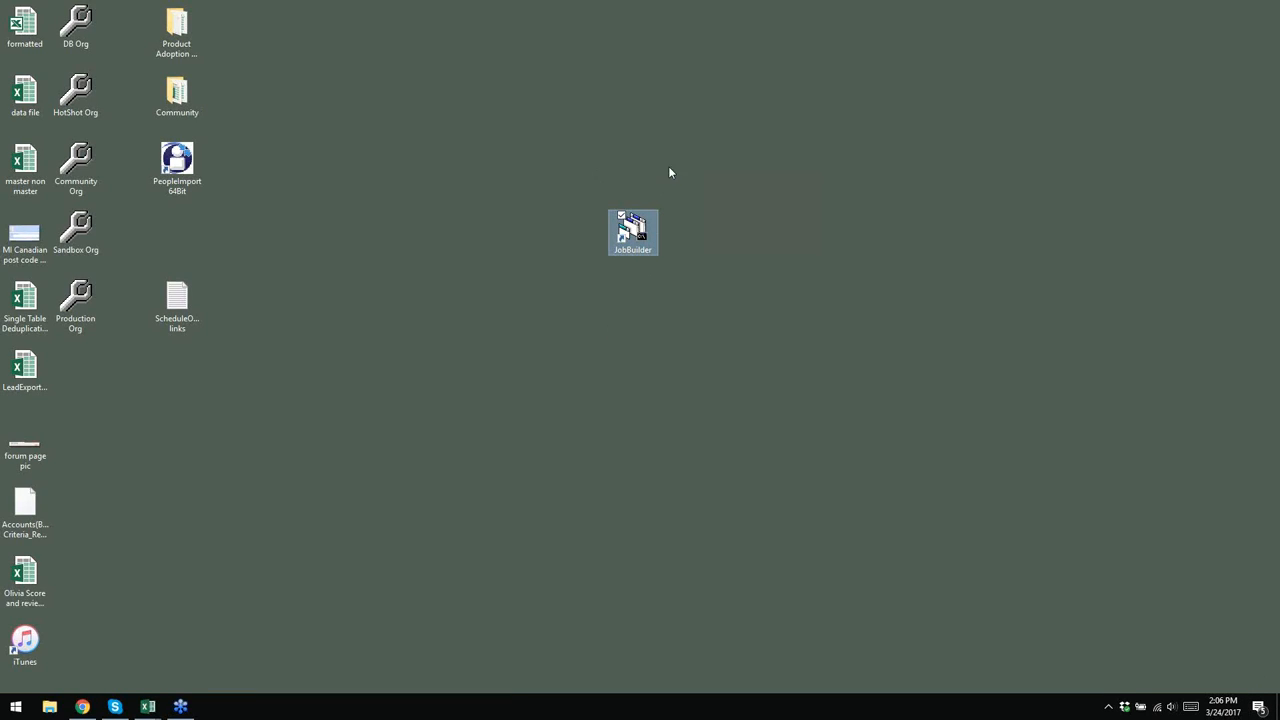
- Launch JobBuilder from the desktop and open its configuration settings
double_click(638, 231)
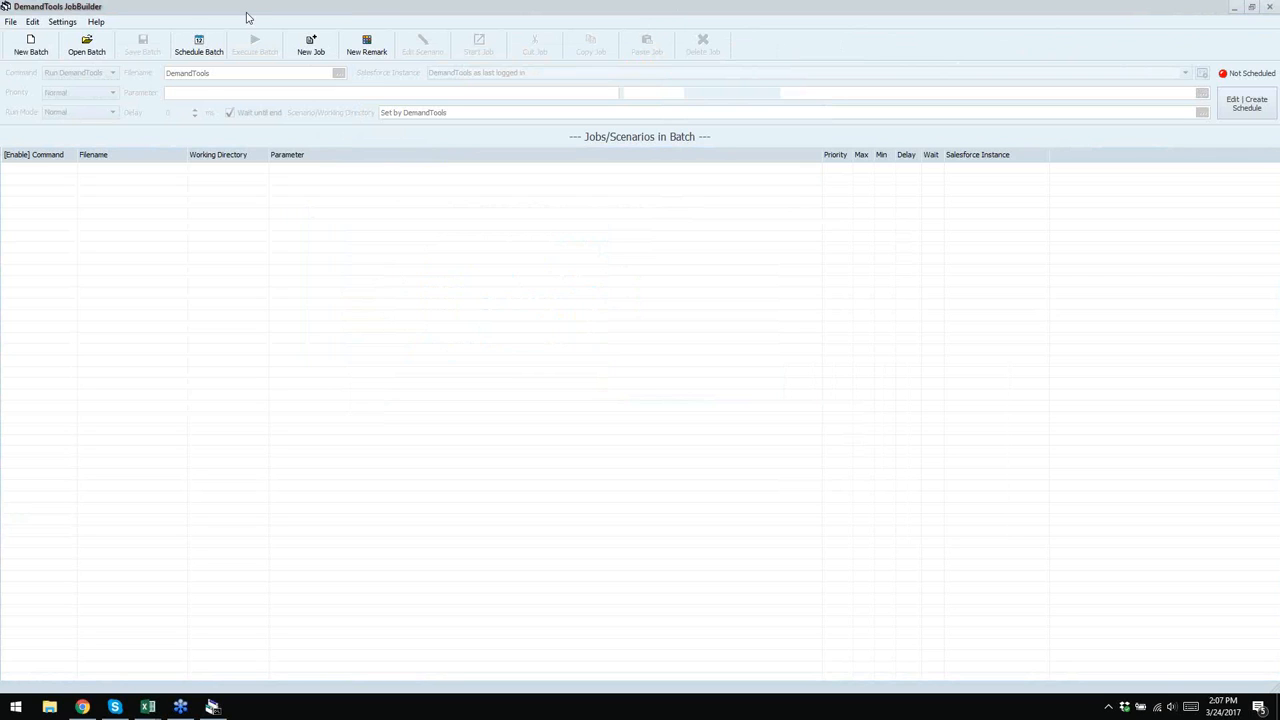
left_click(59, 22)
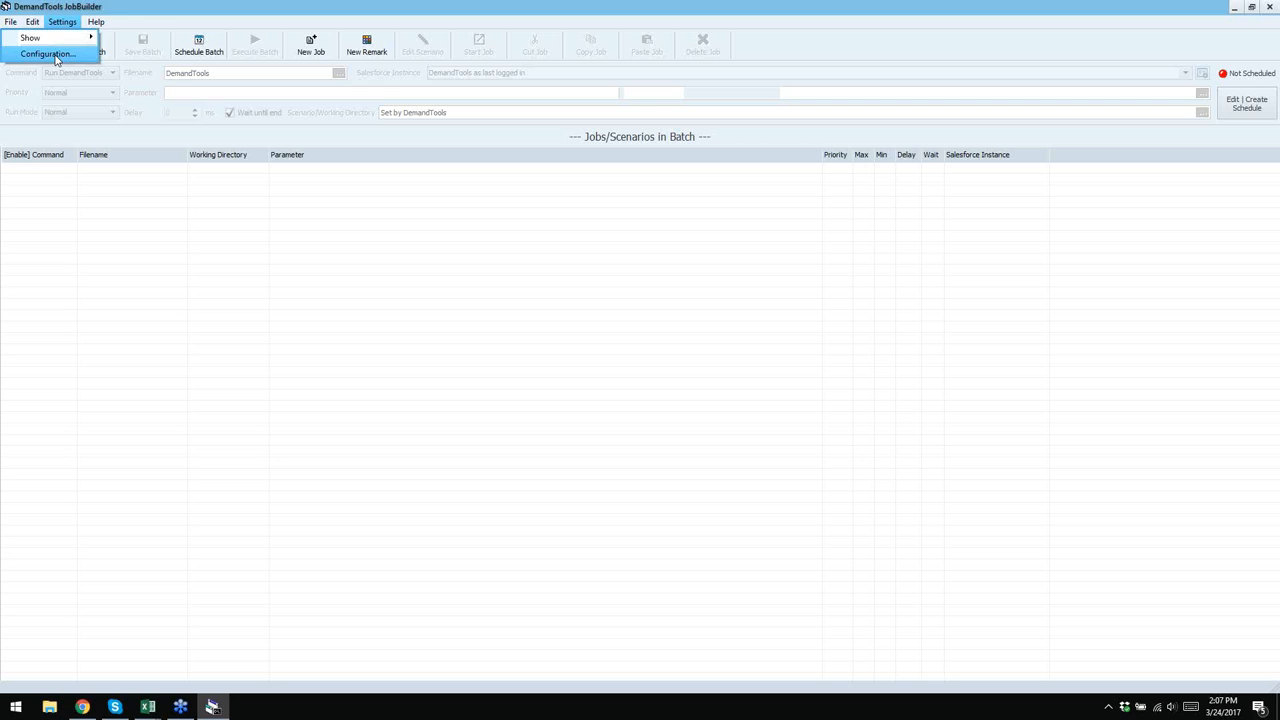
left_click(55, 55)
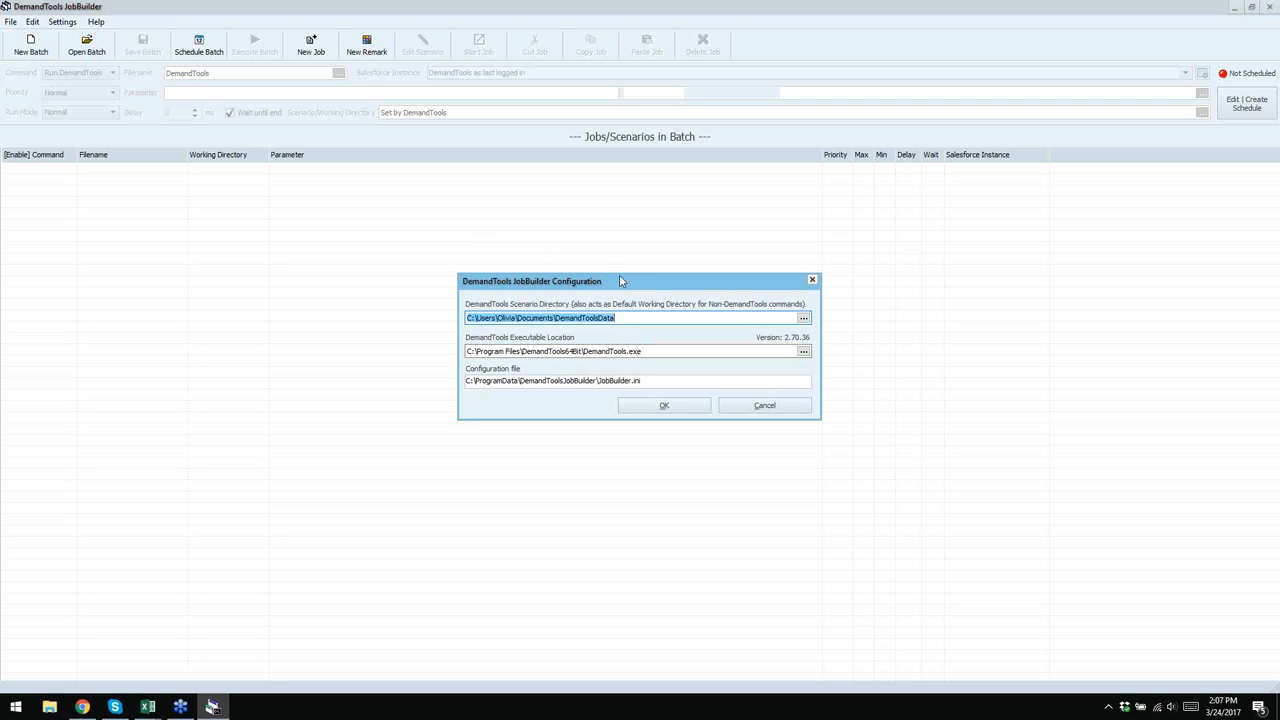
- Clear the DemandTools scenario directory and executable location paths in the configuration
left_click(639, 318)
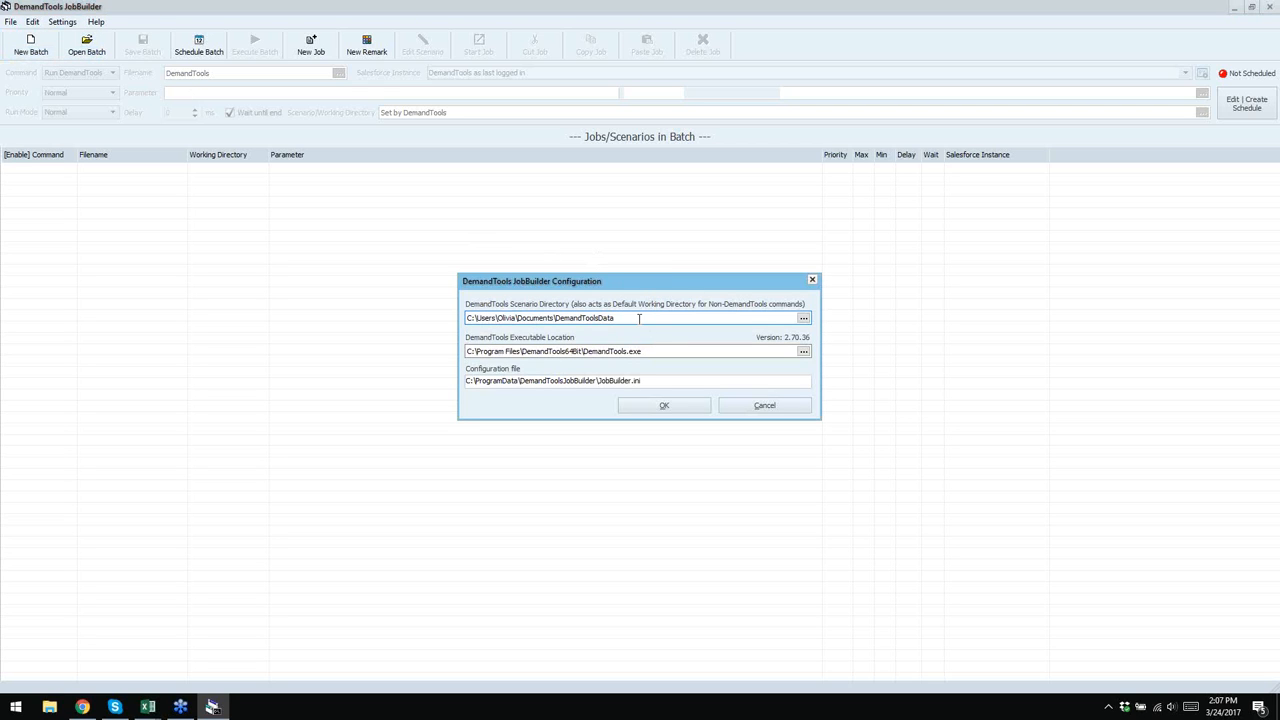
left_click_drag(639, 318, 381, 337)
key("BackSpace")
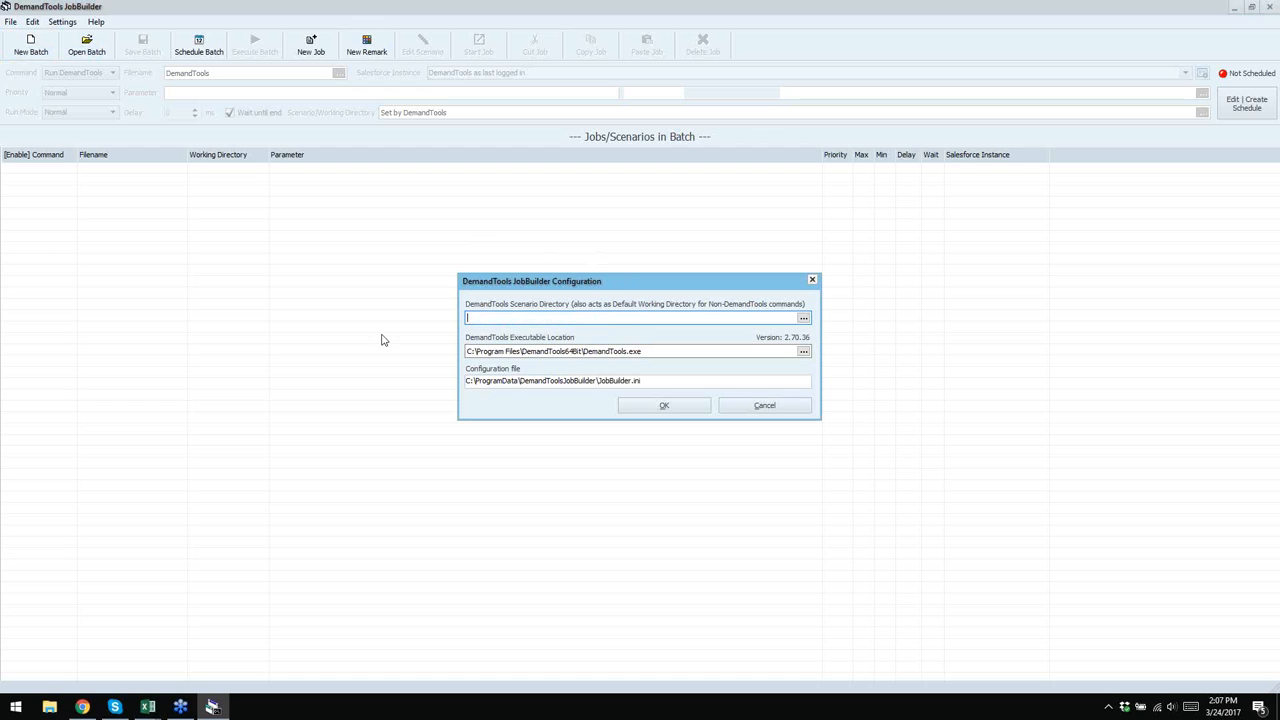
left_click_drag(645, 351, 437, 323)
key("BackSpace")
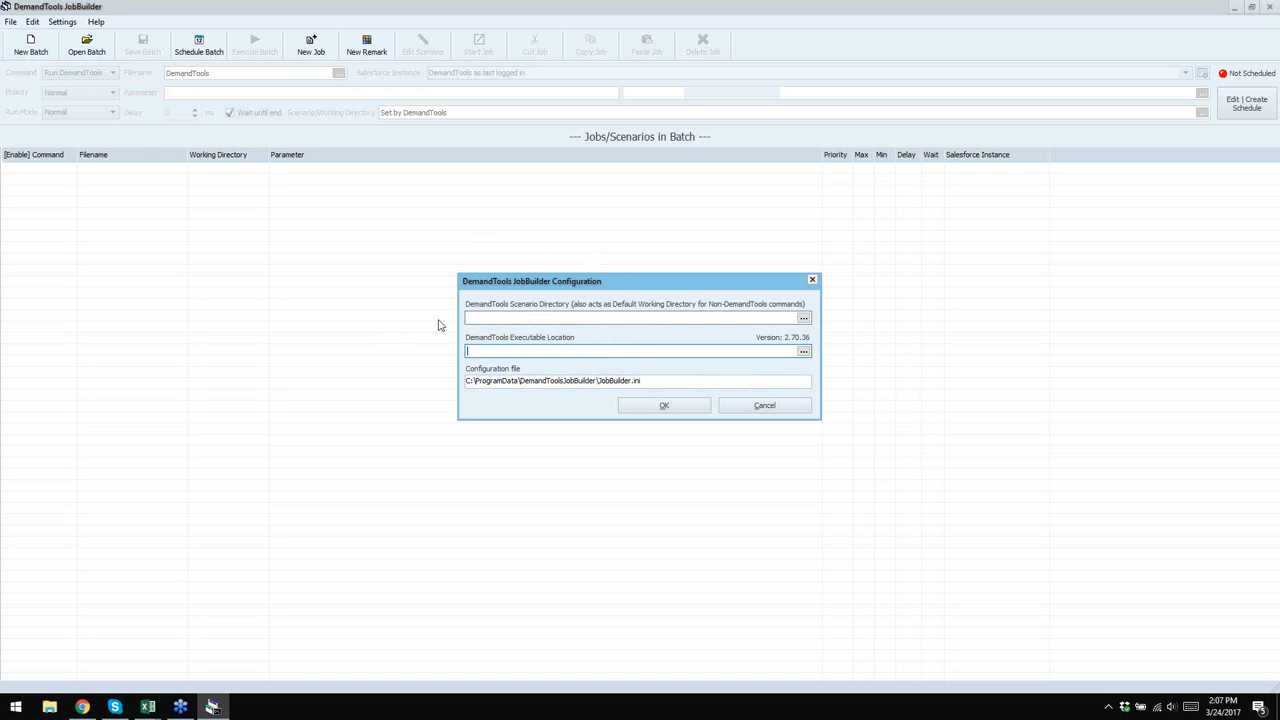
left_click(656, 383)
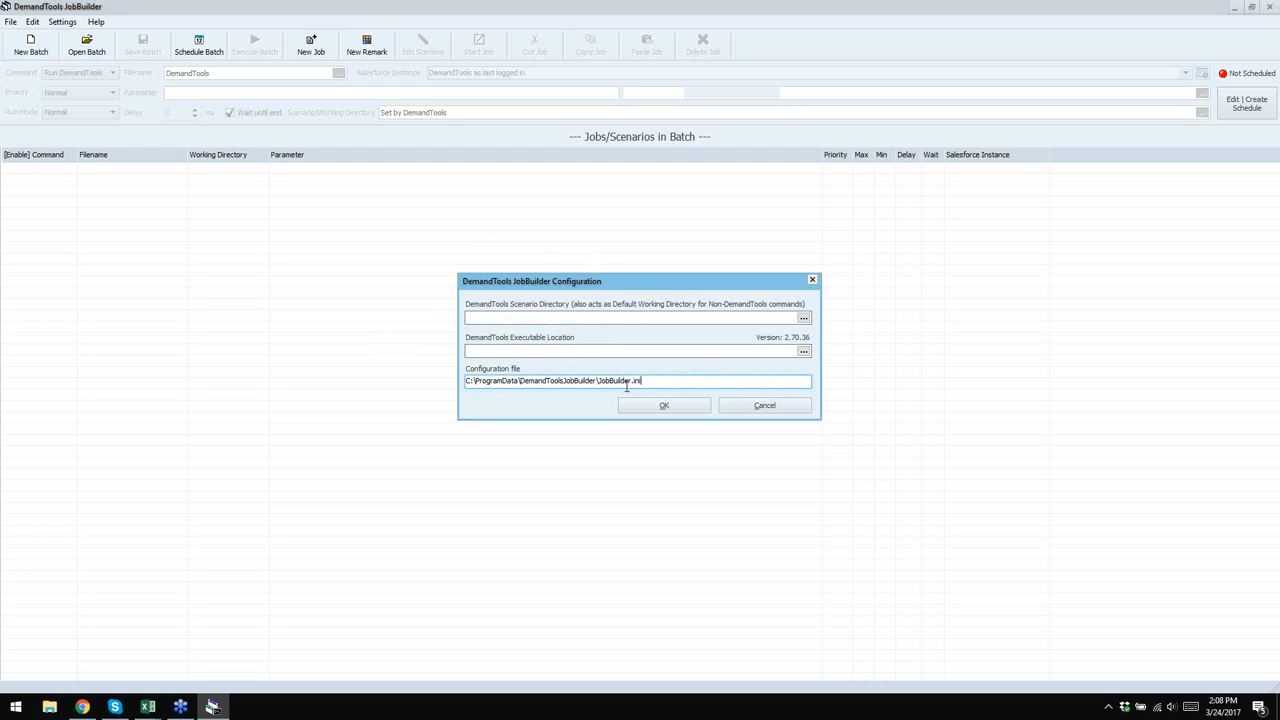
left_click(583, 317)
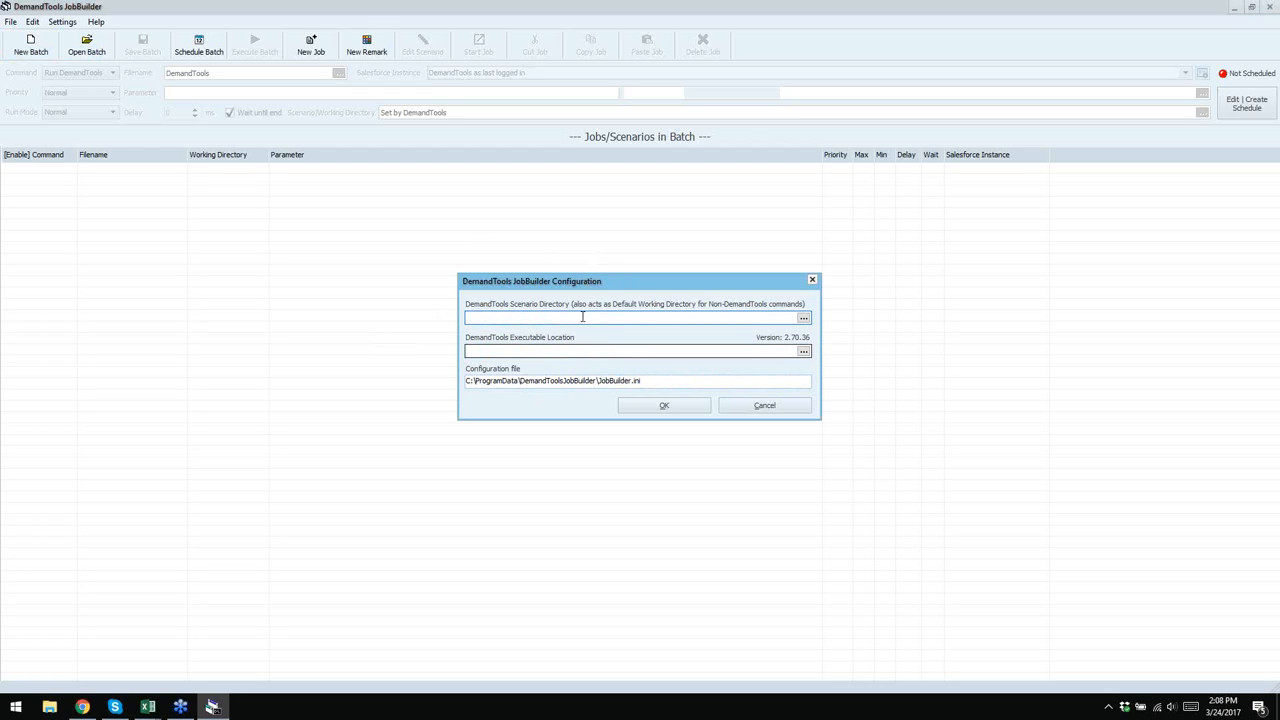
left_click(584, 349)
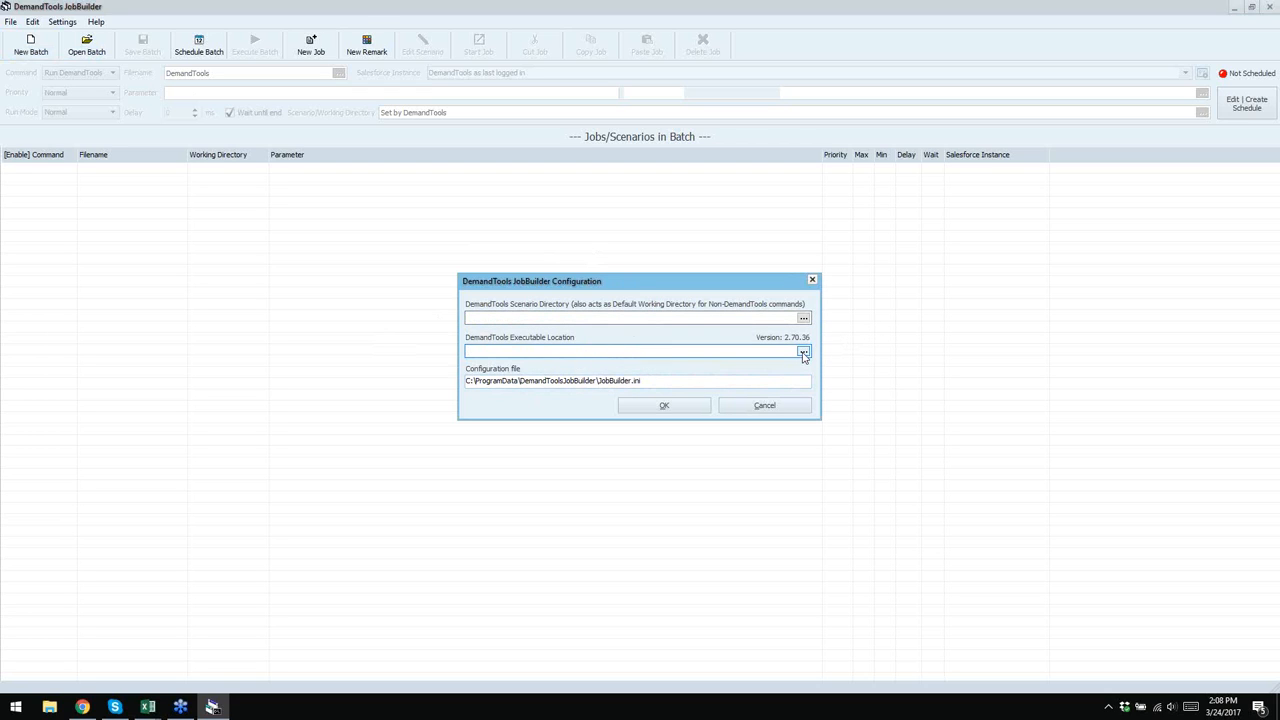
- Set the DemandTools executable location to C:\Program Files\DemandTools64Bit\DemandTools.exe by browsing to the file
left_click(804, 353)
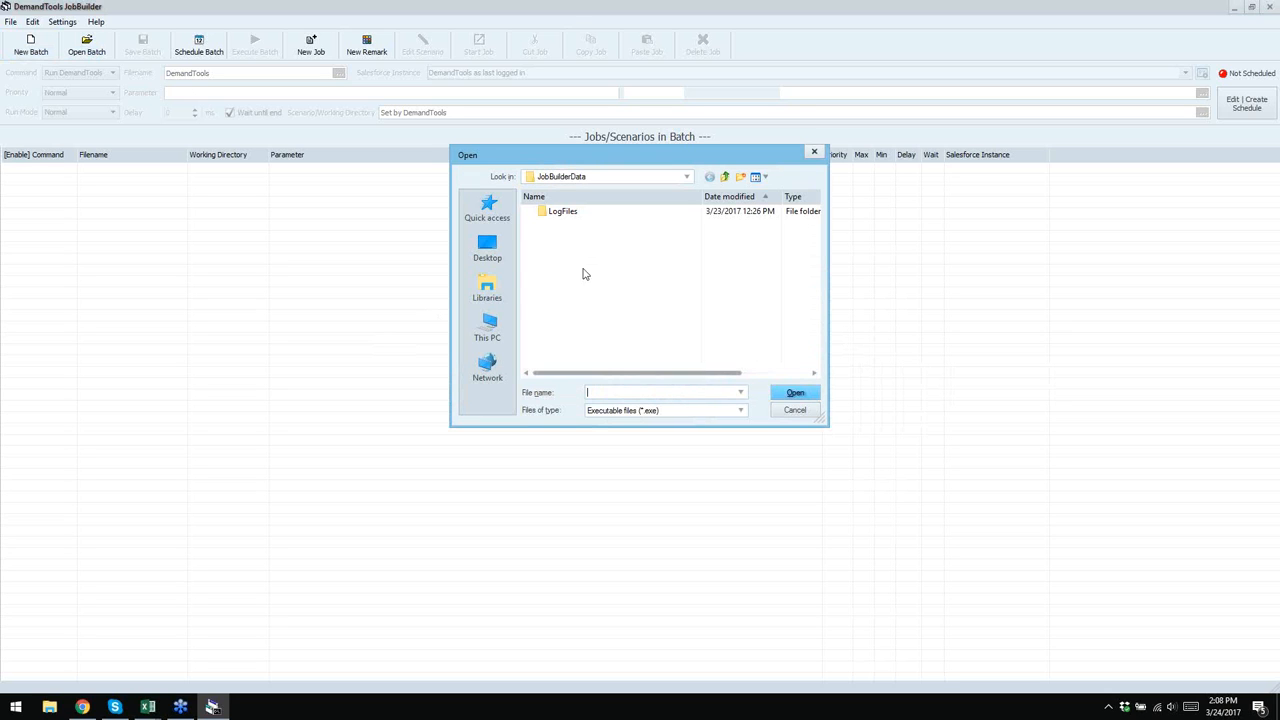
left_click(492, 337)
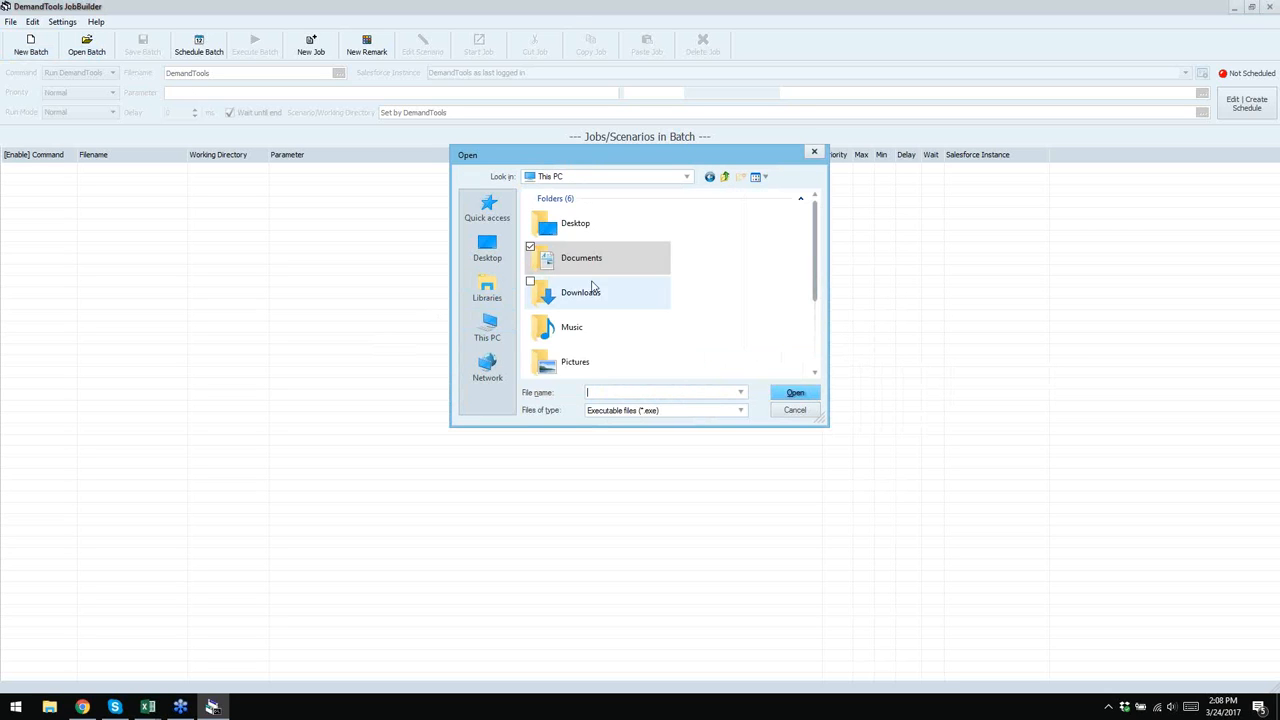
left_click(497, 365)
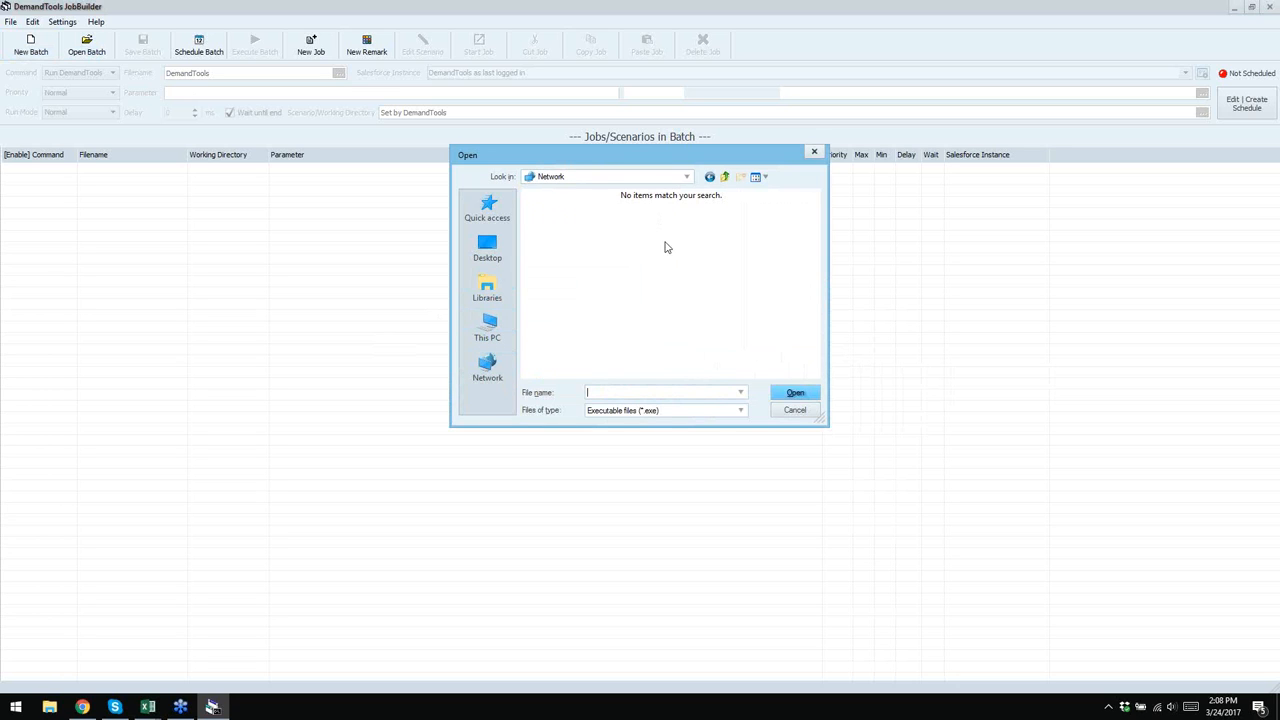
left_click(489, 252)
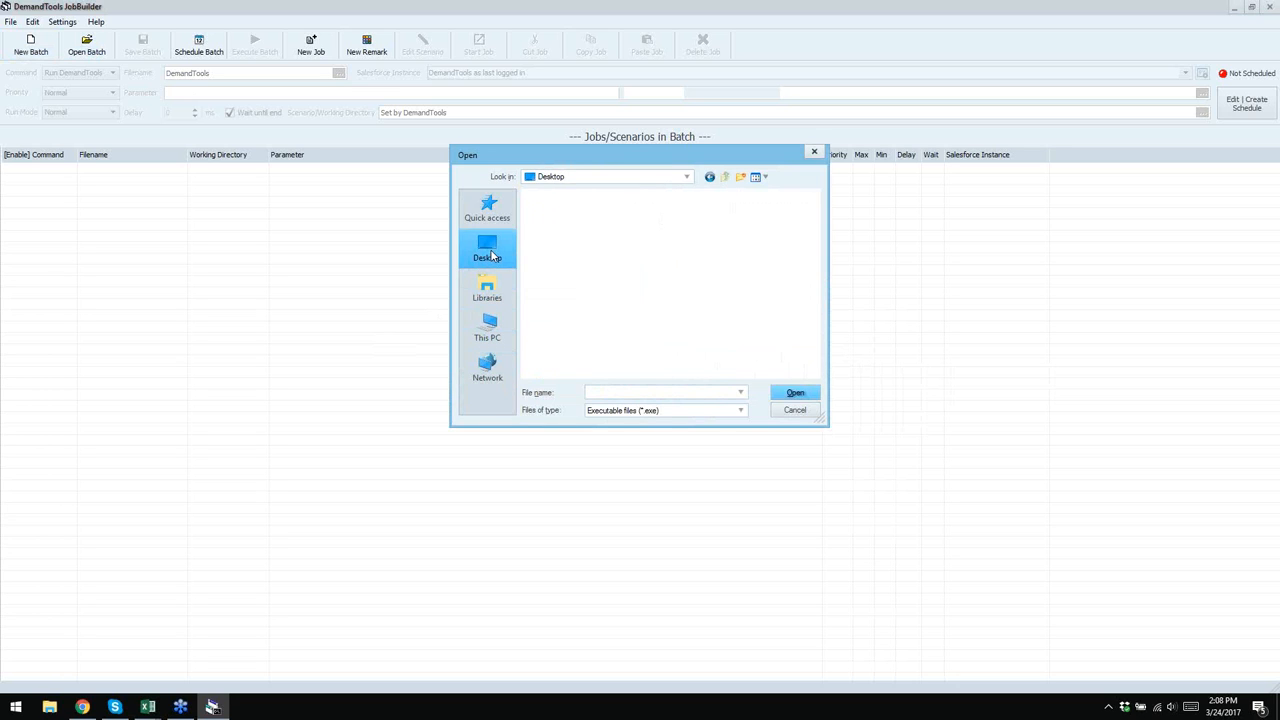
left_click(489, 330)
scroll(670, 258, "down", 3)
left_click(578, 328)
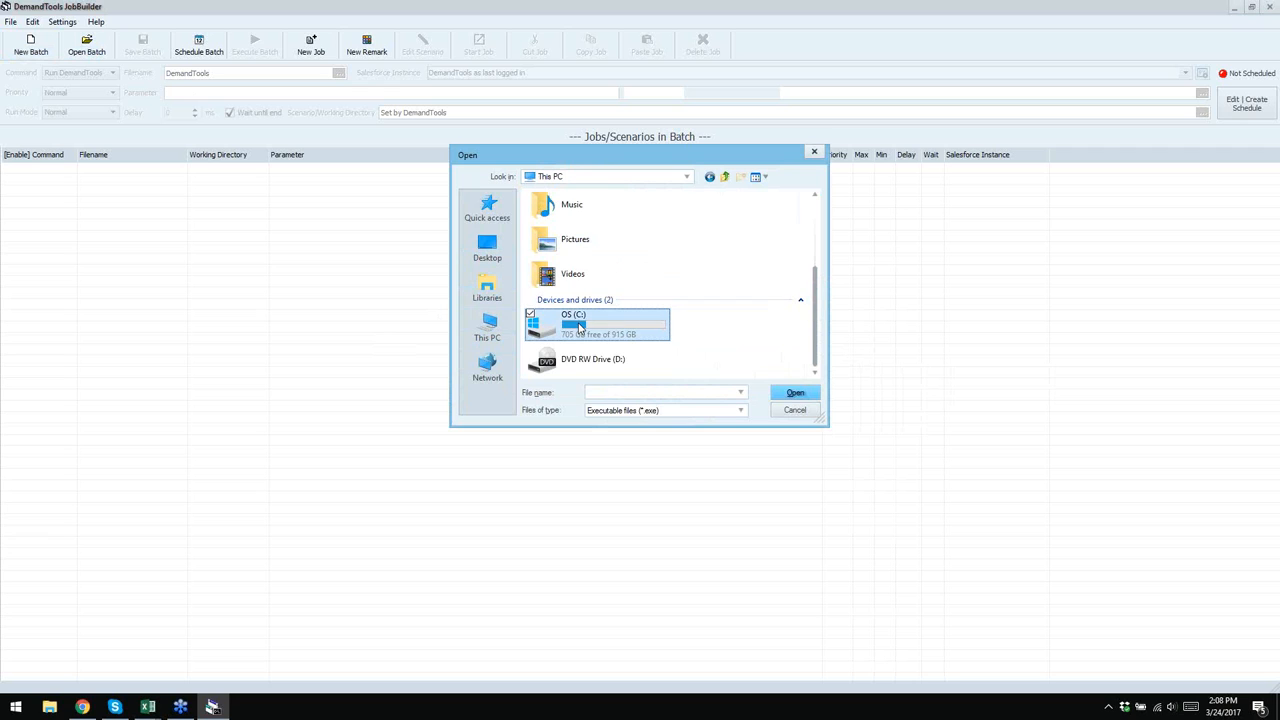
double_click(578, 328)
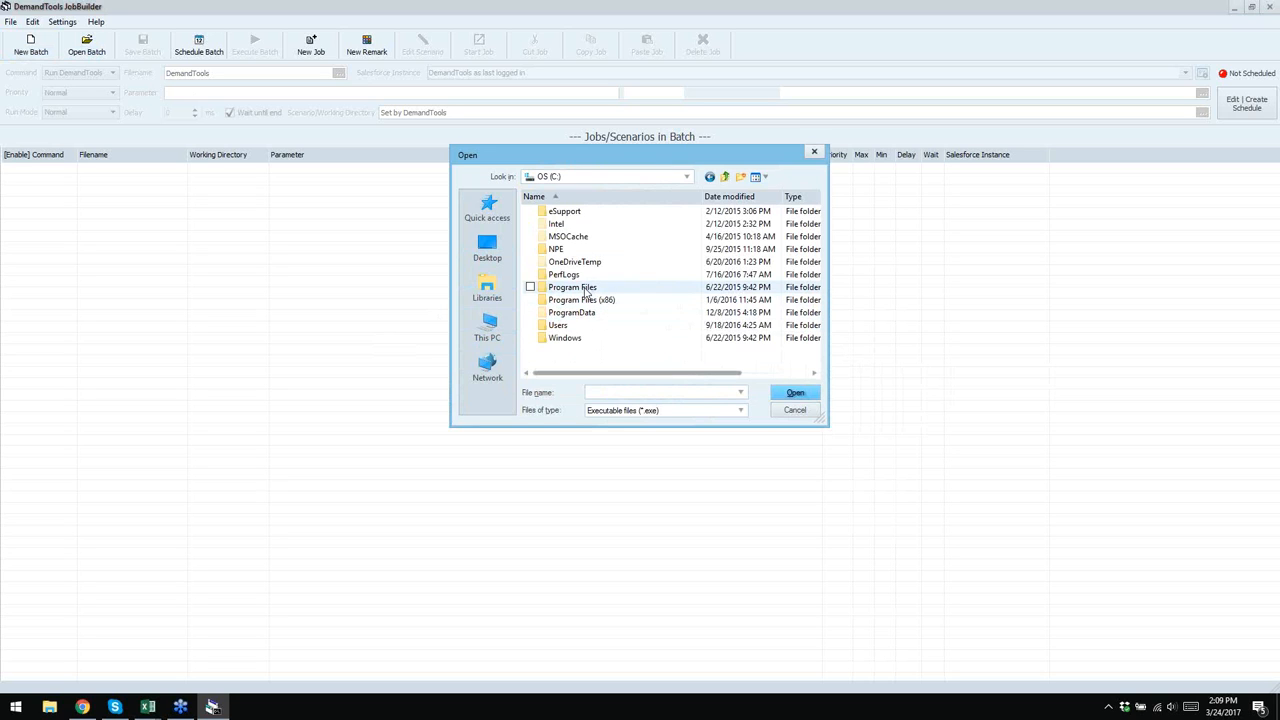
double_click(590, 287)
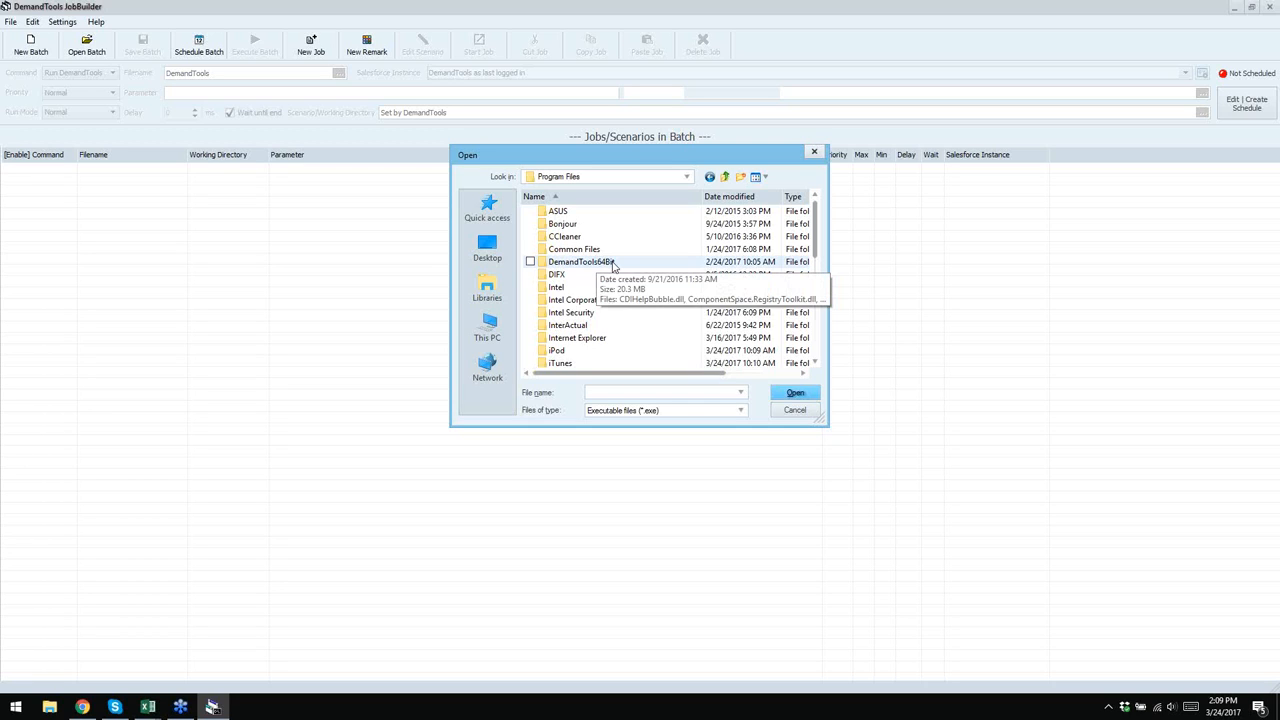
double_click(586, 266)
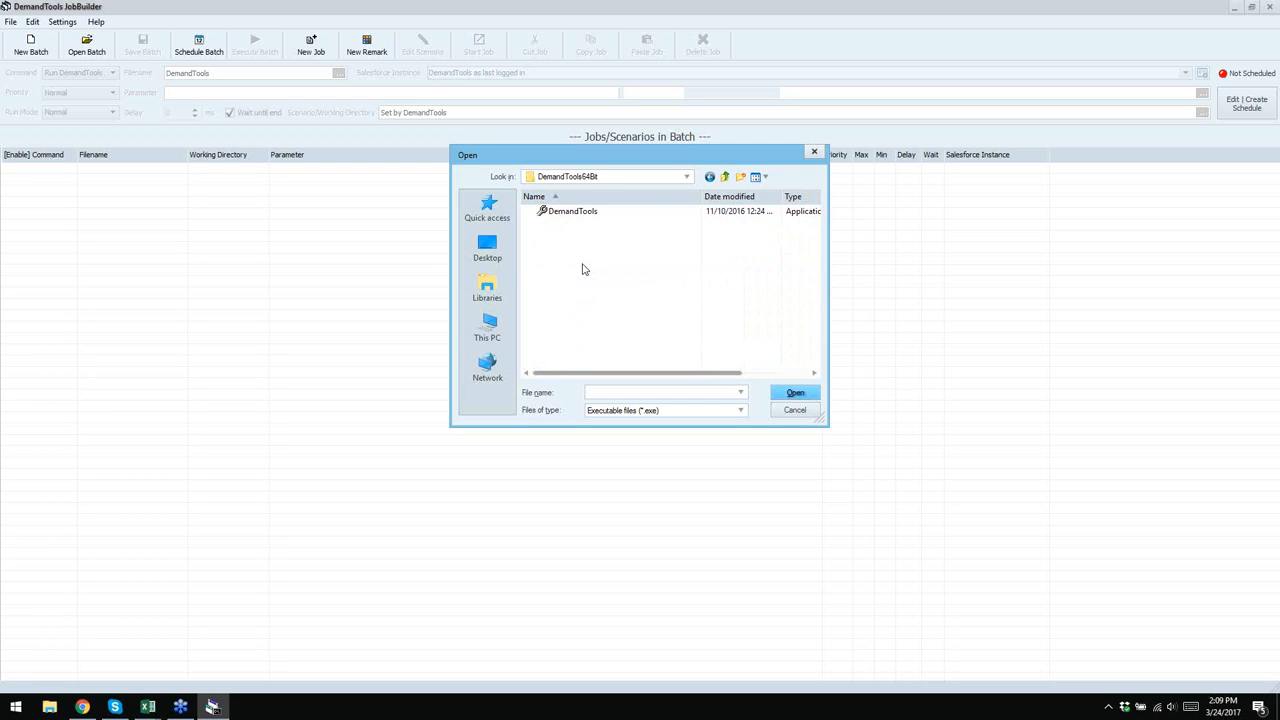
left_click(556, 216)
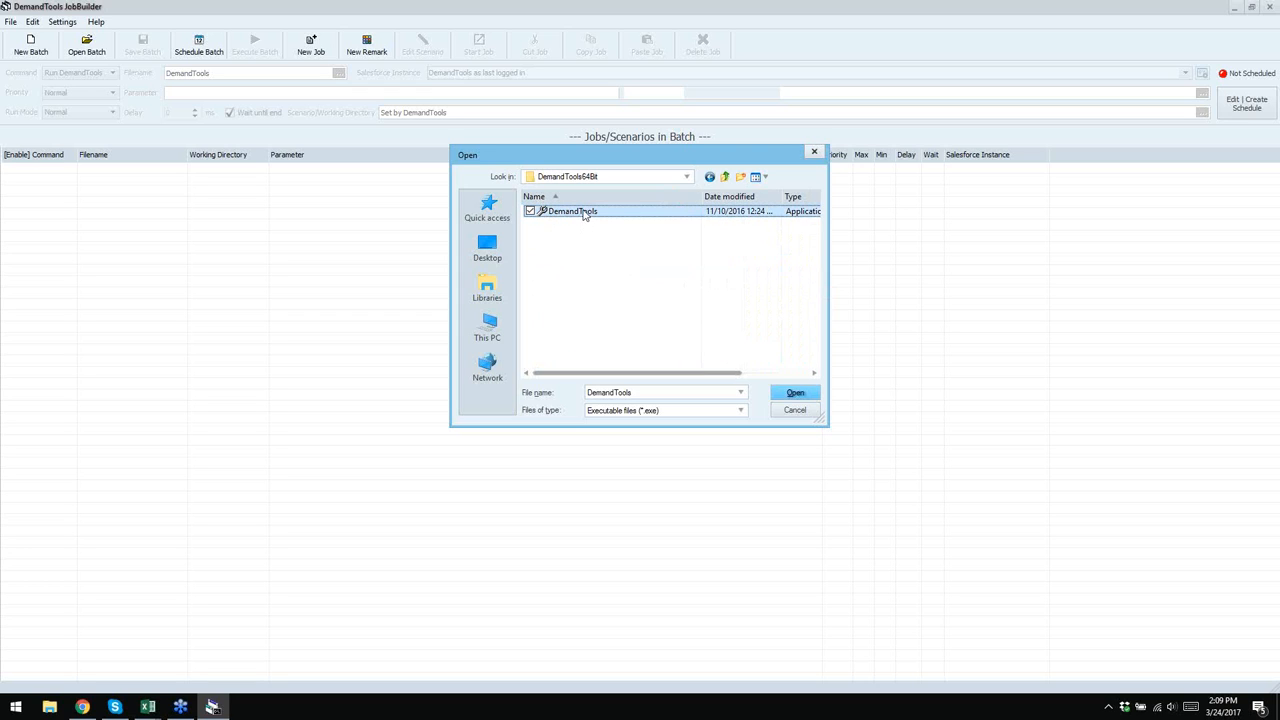
left_click(786, 393)
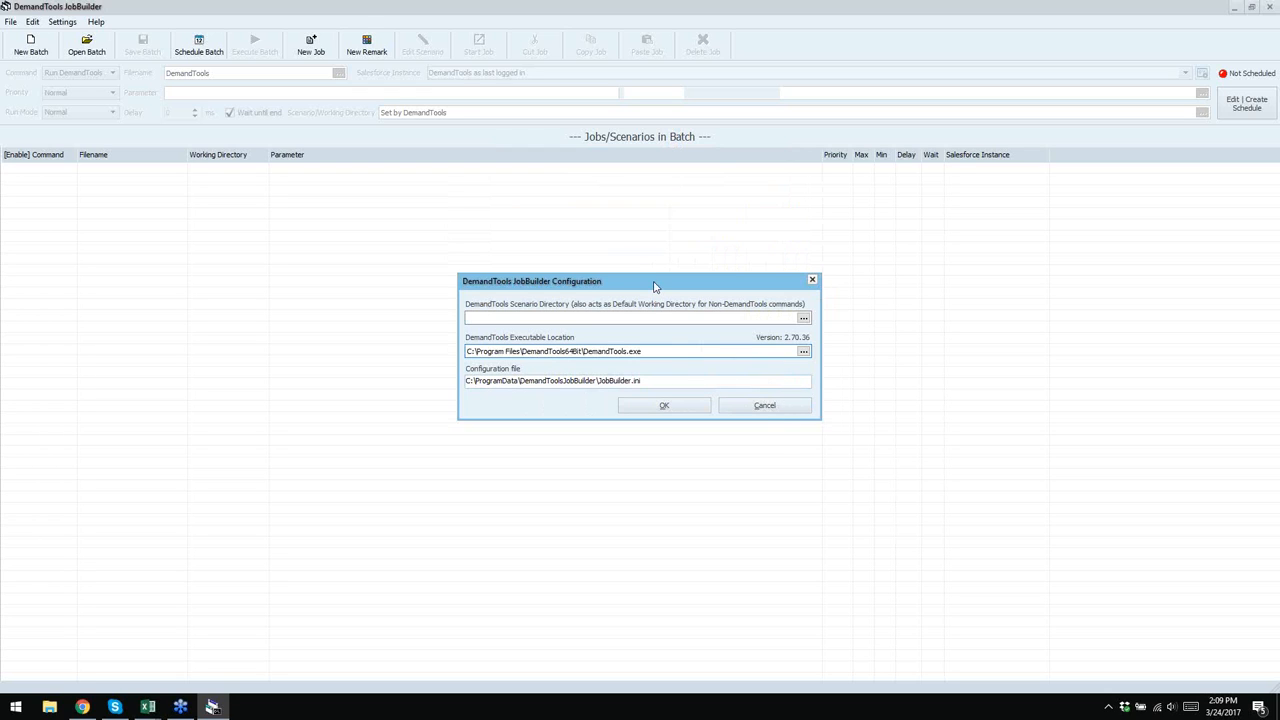
left_click(365, 8)
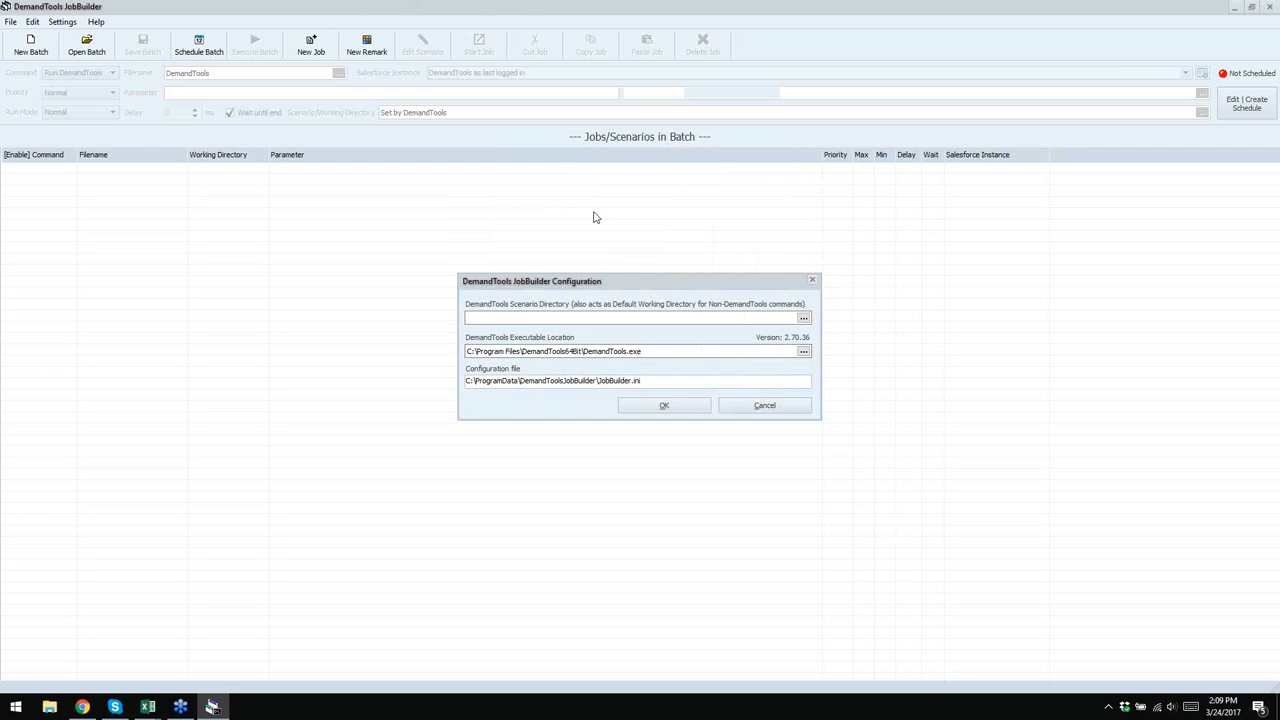
- Set the DemandTools executable location to the 32-bit file C:\Program Files (x86)\DemandTools\DemandTools.exe by browsing to it
left_click(803, 351)
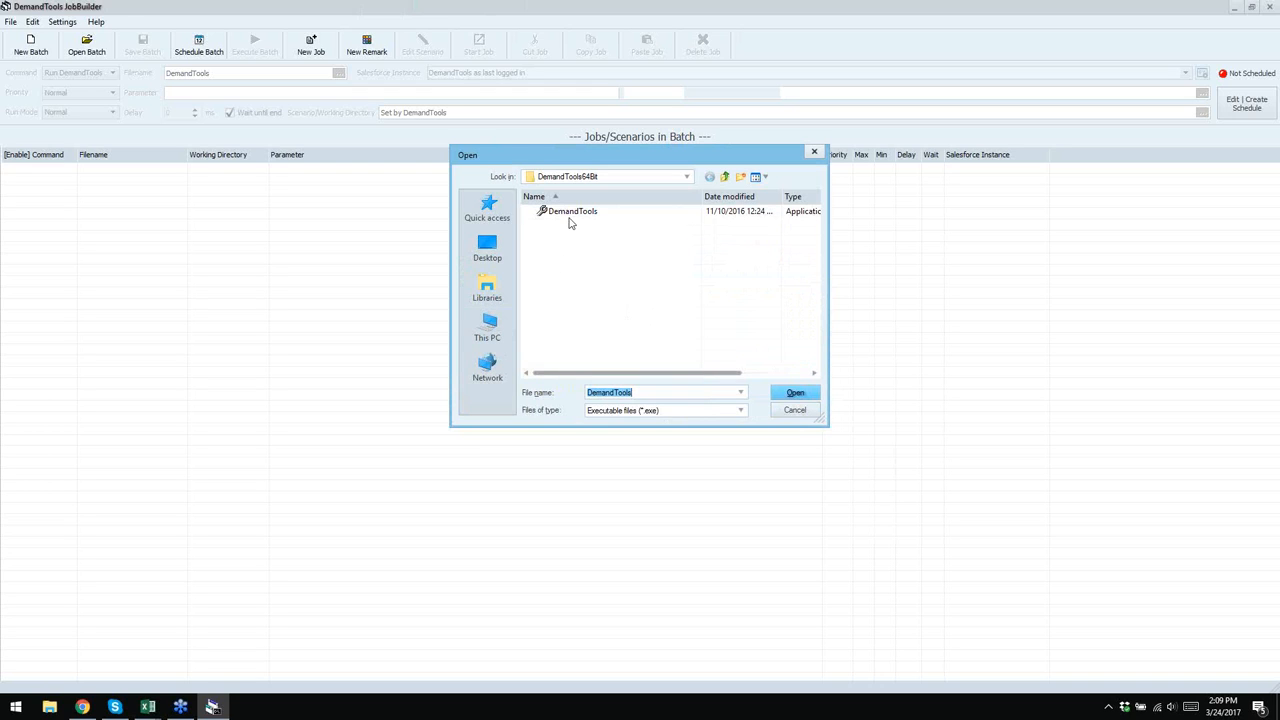
left_click(489, 328)
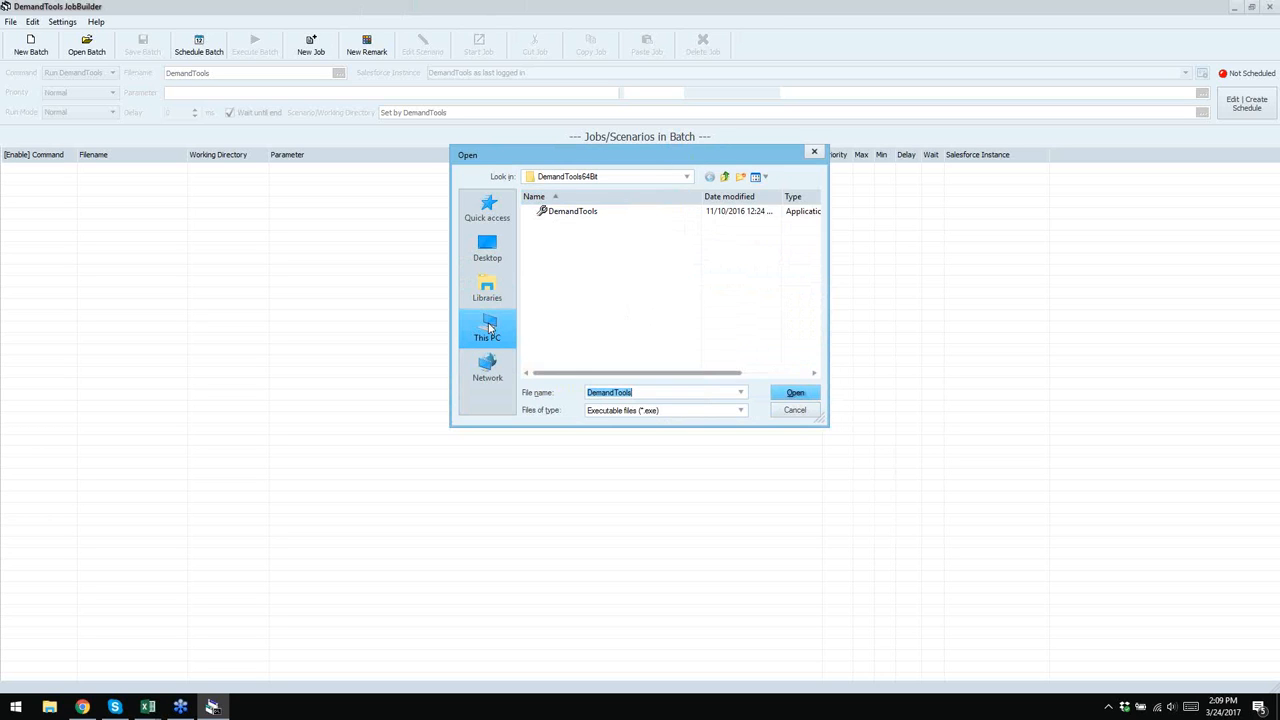
scroll(623, 331, "down", 1)
double_click(623, 331)
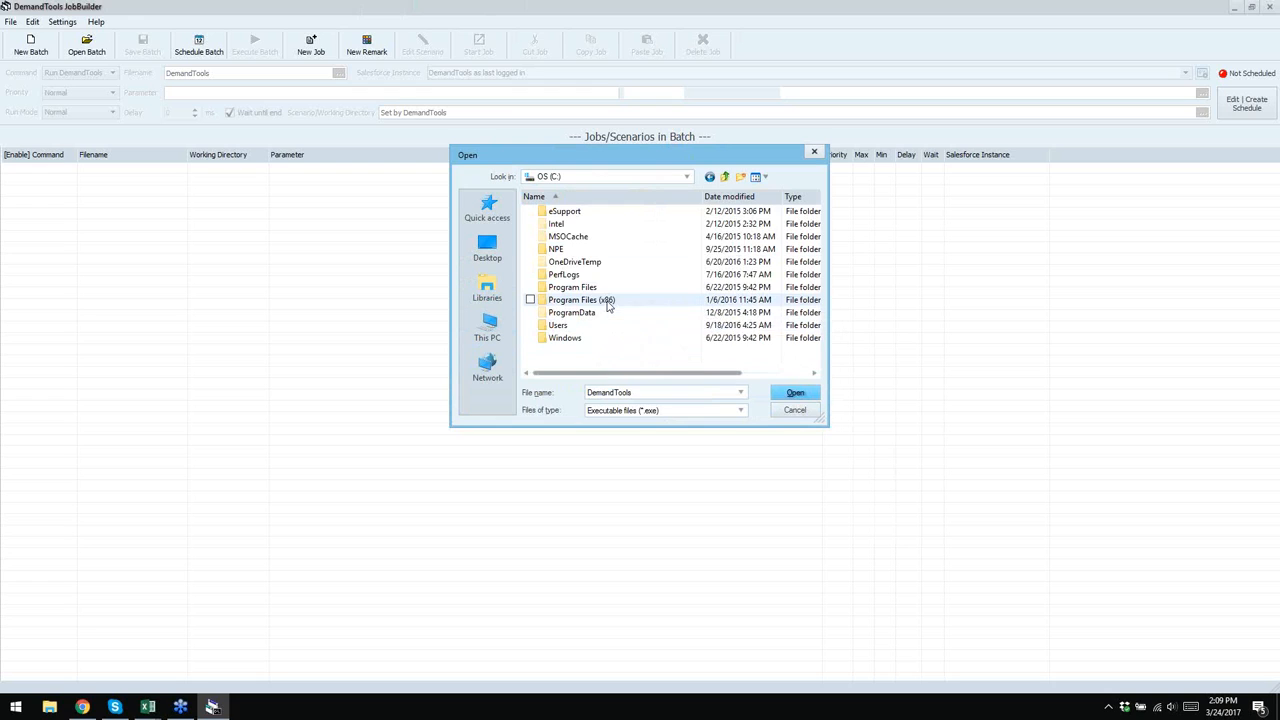
double_click(607, 301)
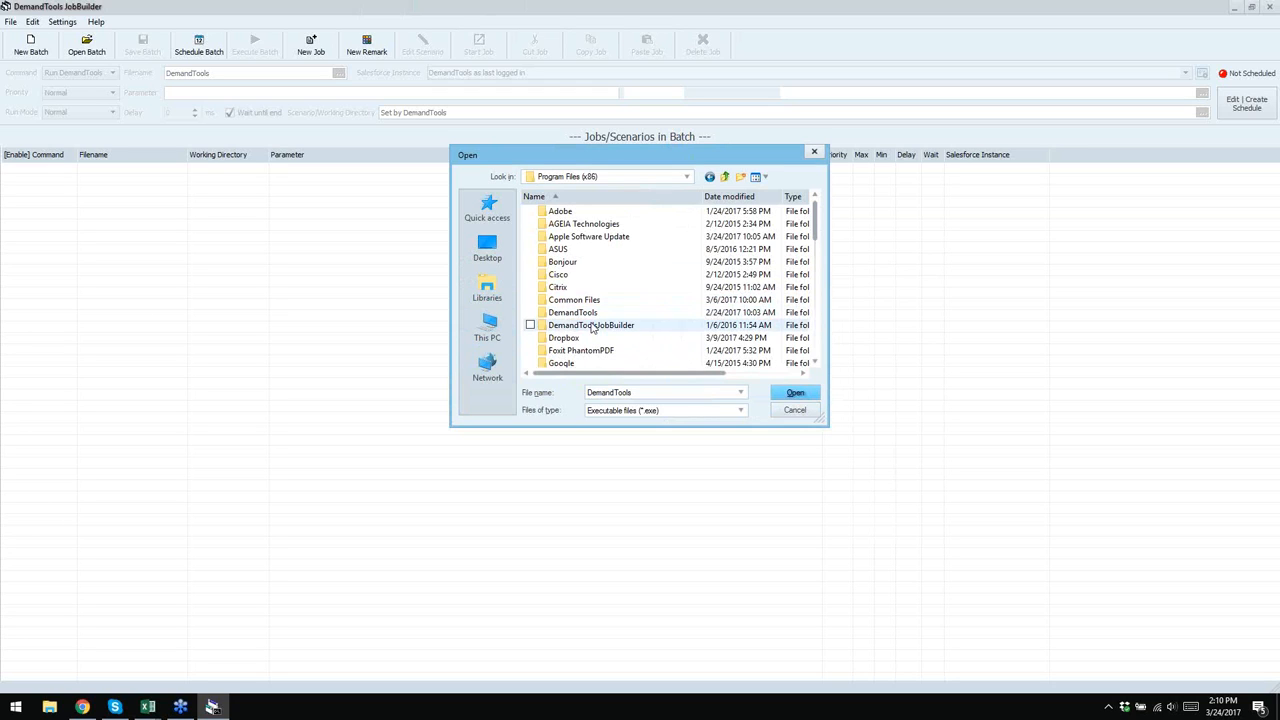
left_click(590, 316)
double_click(590, 316)
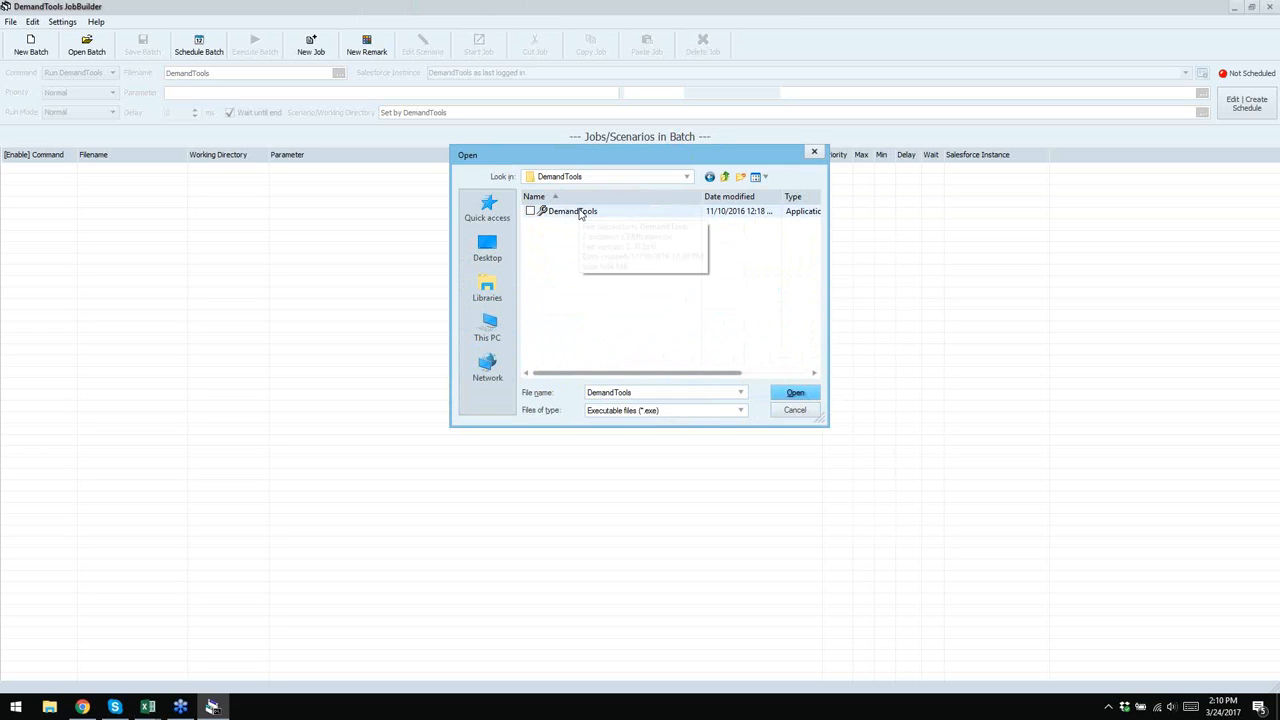
left_click_drag(644, 160, 967, 223)
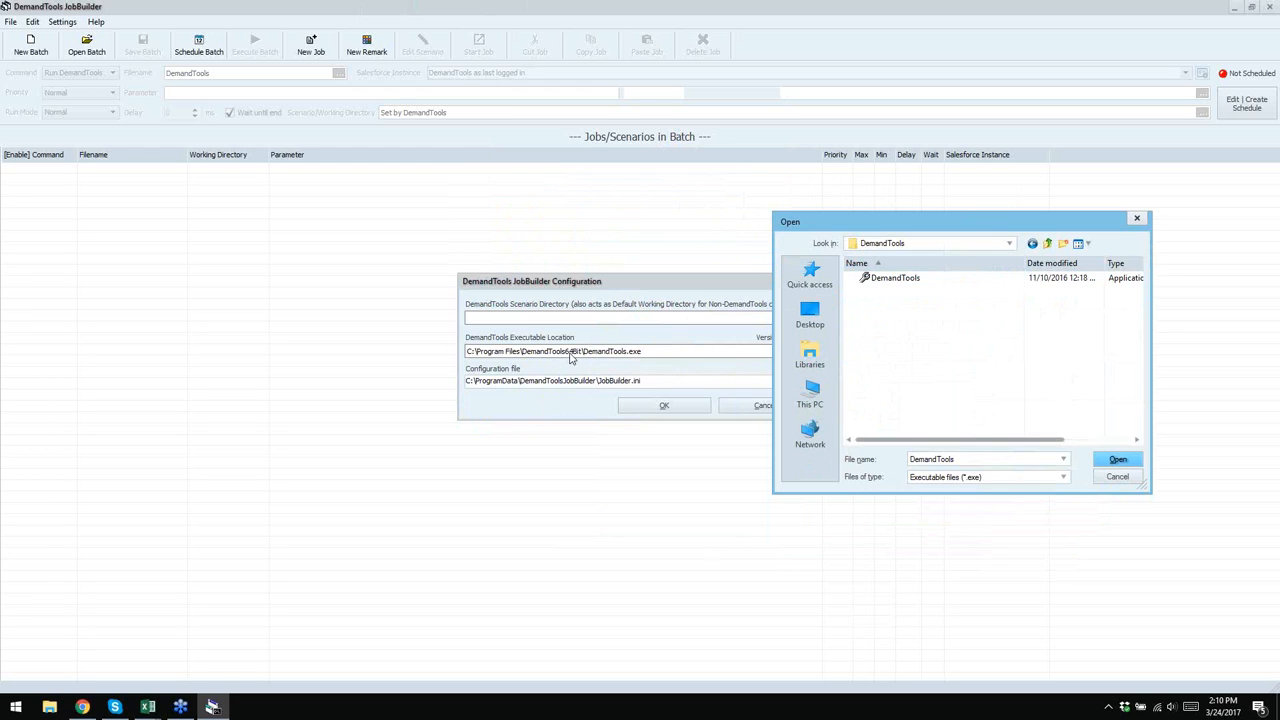
double_click(890, 280)
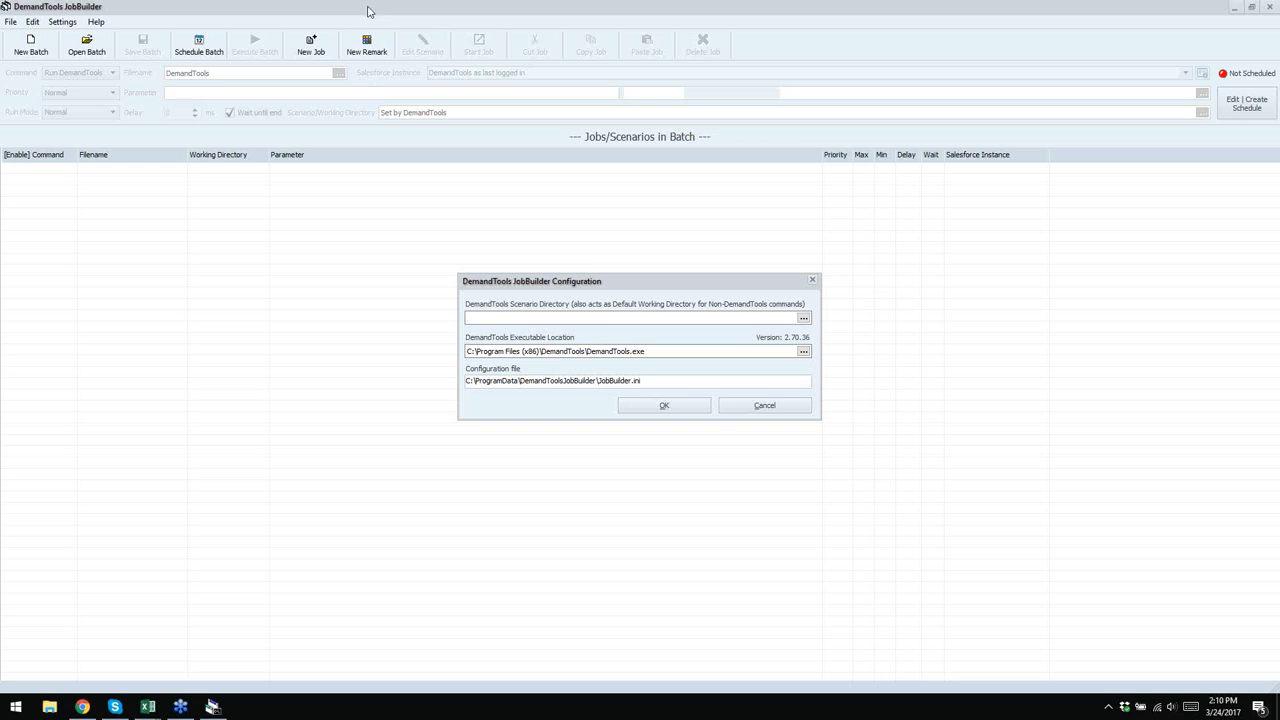
- Point the DemandTools executable location back to the 64-bit file C:\Program Files\DemandTools64Bit\DemandTools.exe
left_click(804, 351)
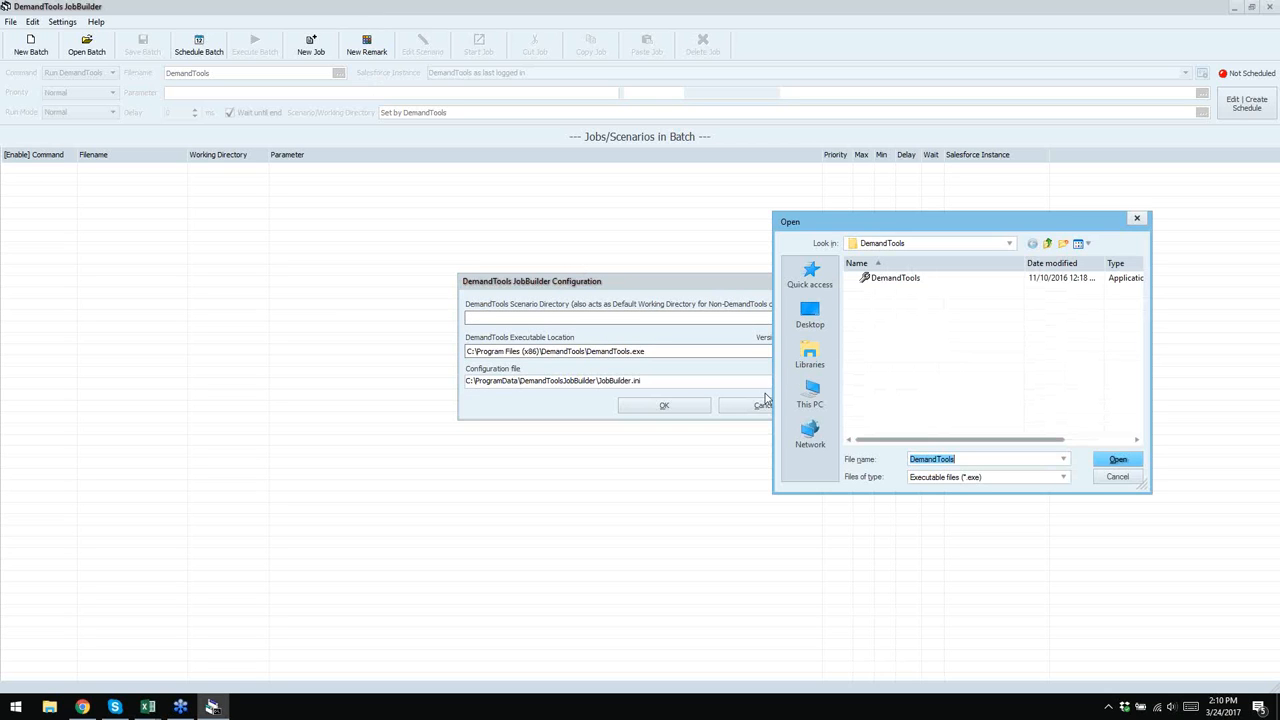
left_click(808, 400)
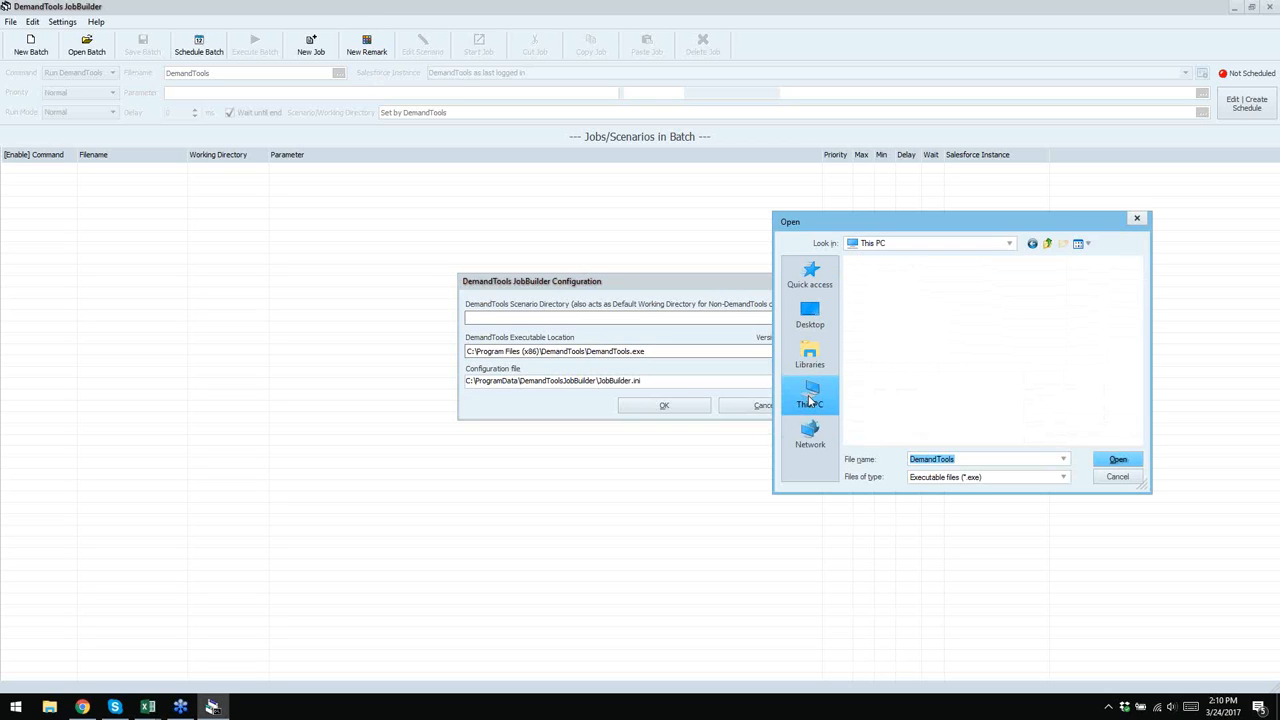
scroll(945, 375, "down", 3)
double_click(895, 420)
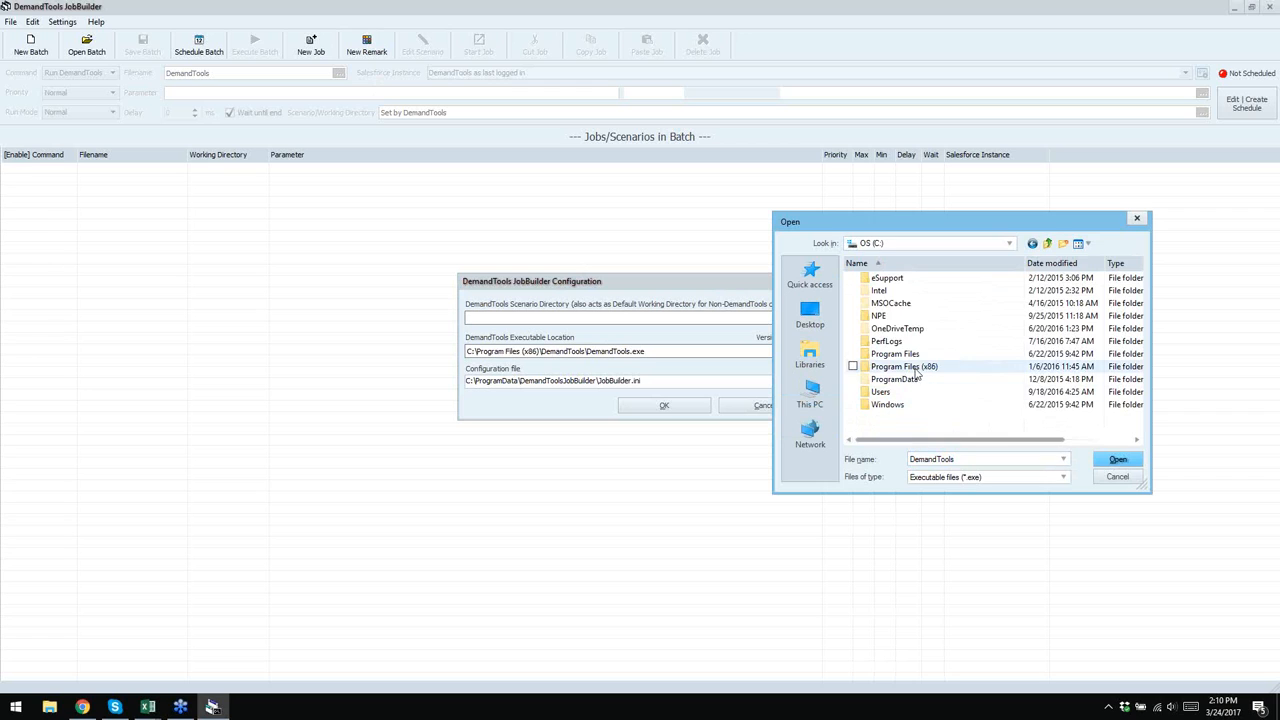
double_click(912, 354)
double_click(916, 330)
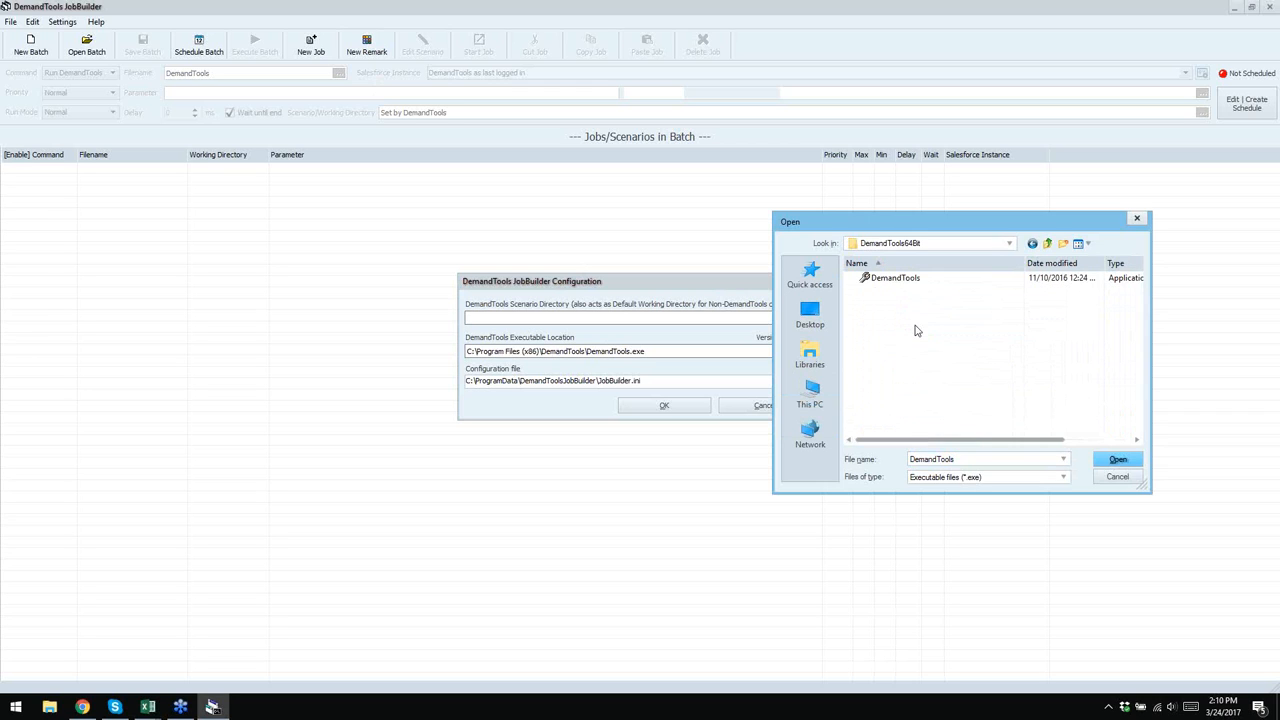
double_click(906, 280)
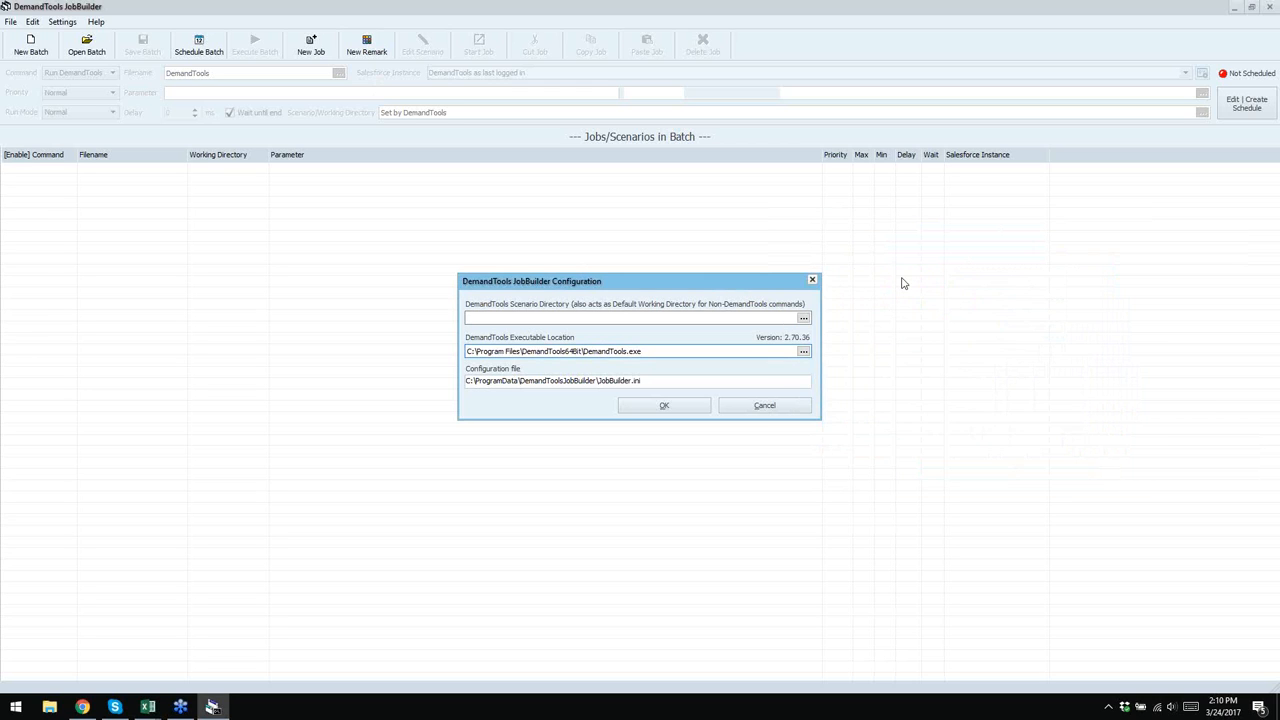
- Set the DemandTools scenario directory to the DemandToolsData folder in the user's Documents and save the configuration
left_click(519, 315)
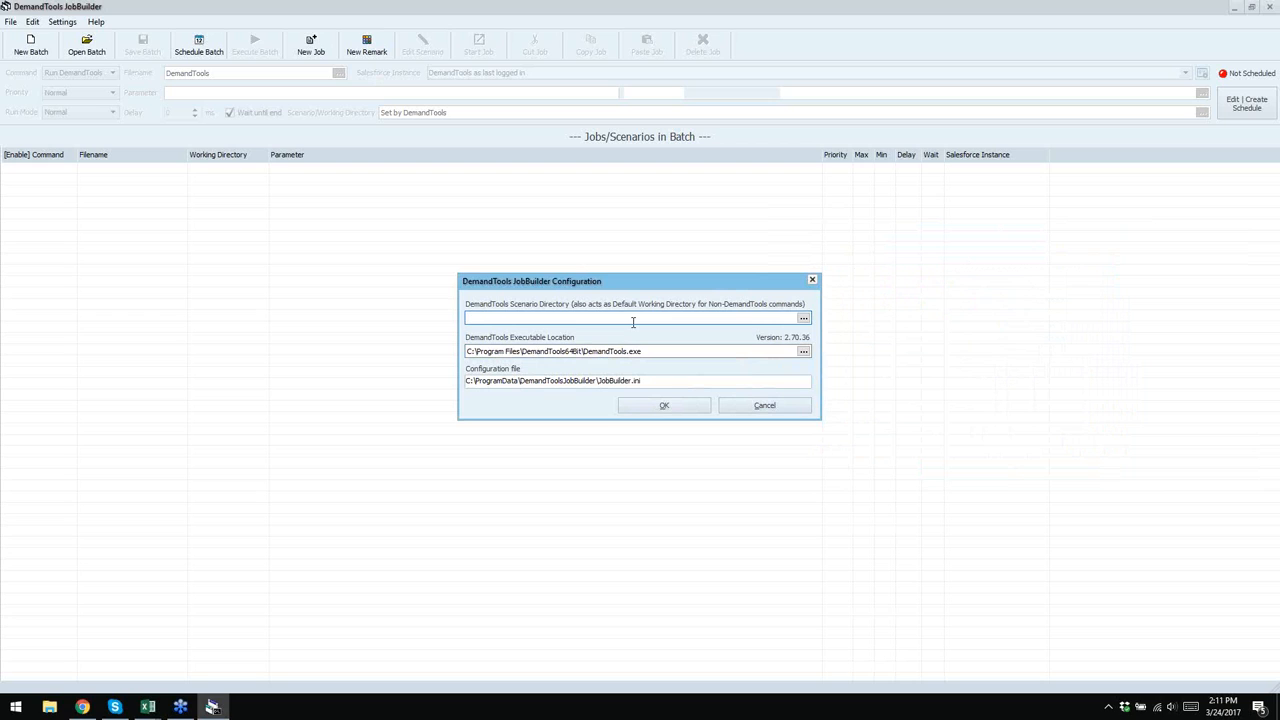
left_click(803, 318)
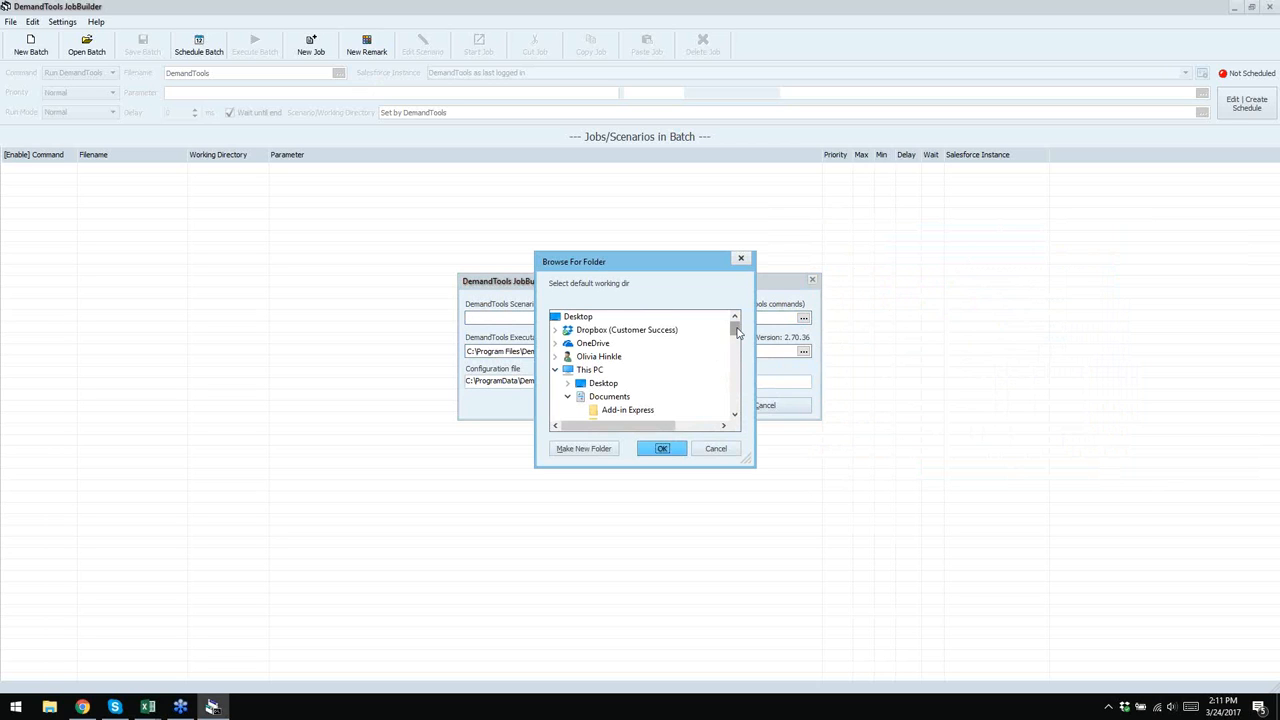
scroll(737, 333, "down", 3)
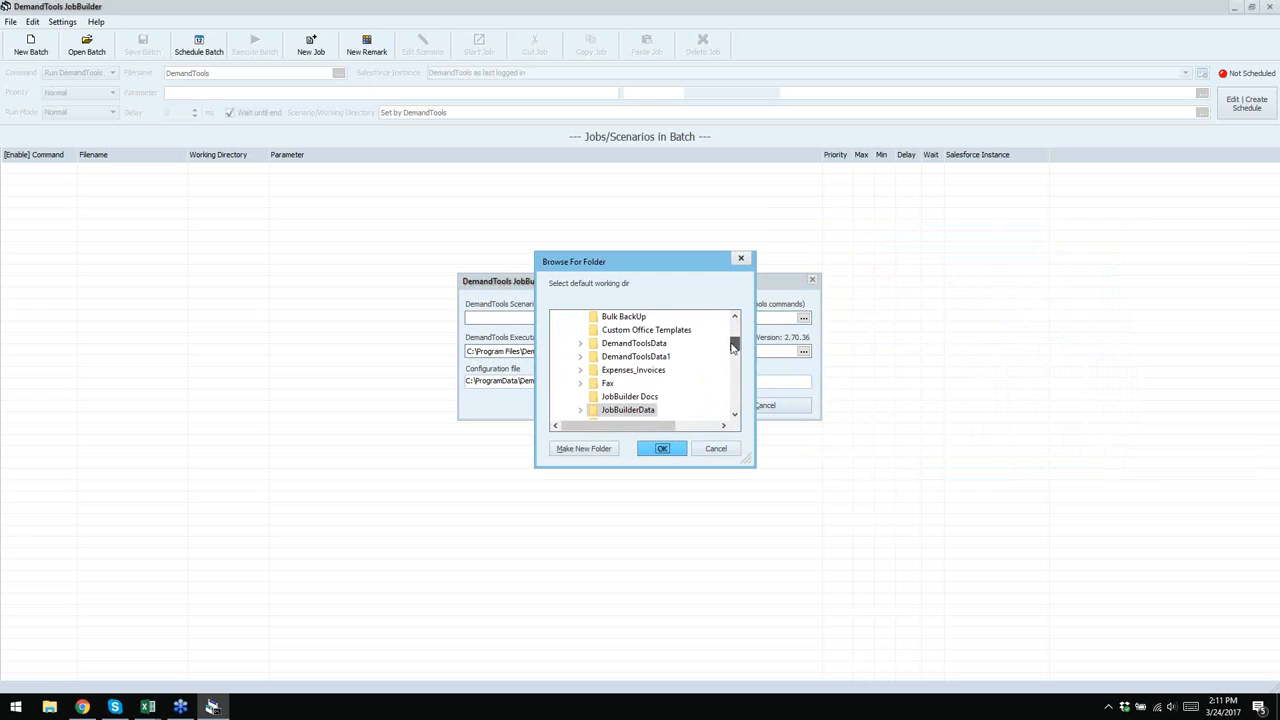
double_click(640, 345)
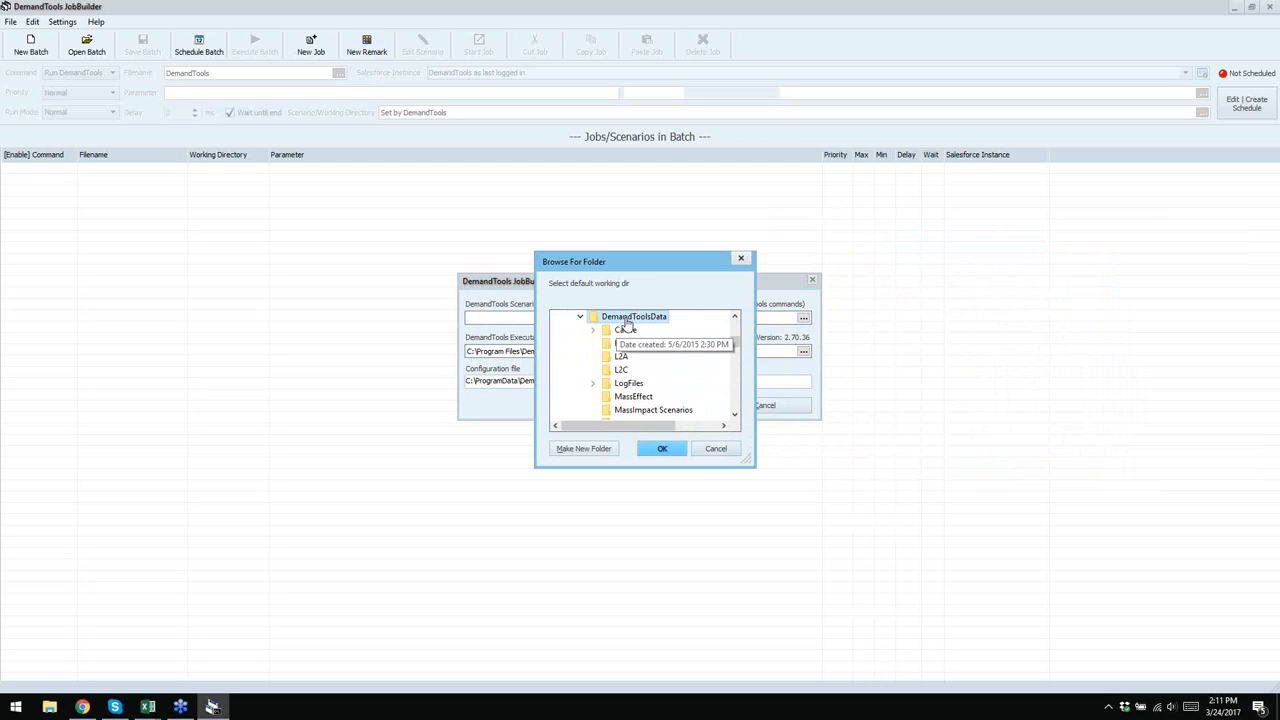
left_click(655, 449)
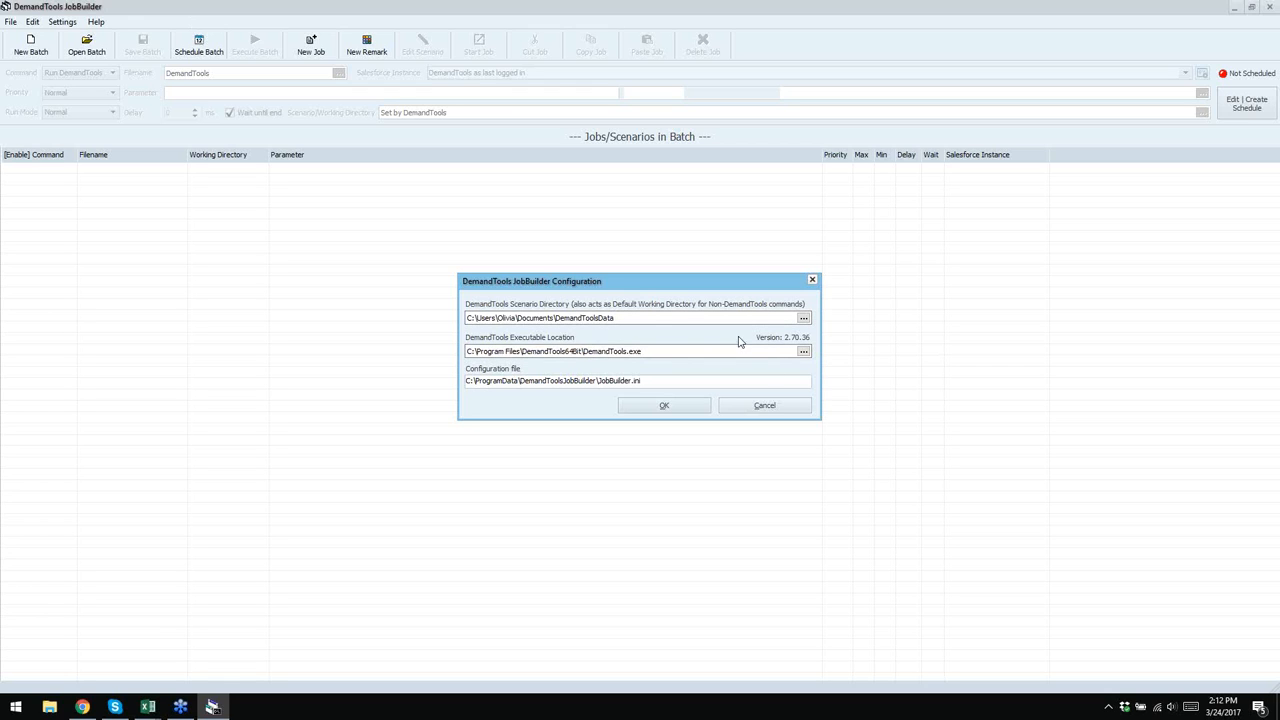
left_click(654, 408)
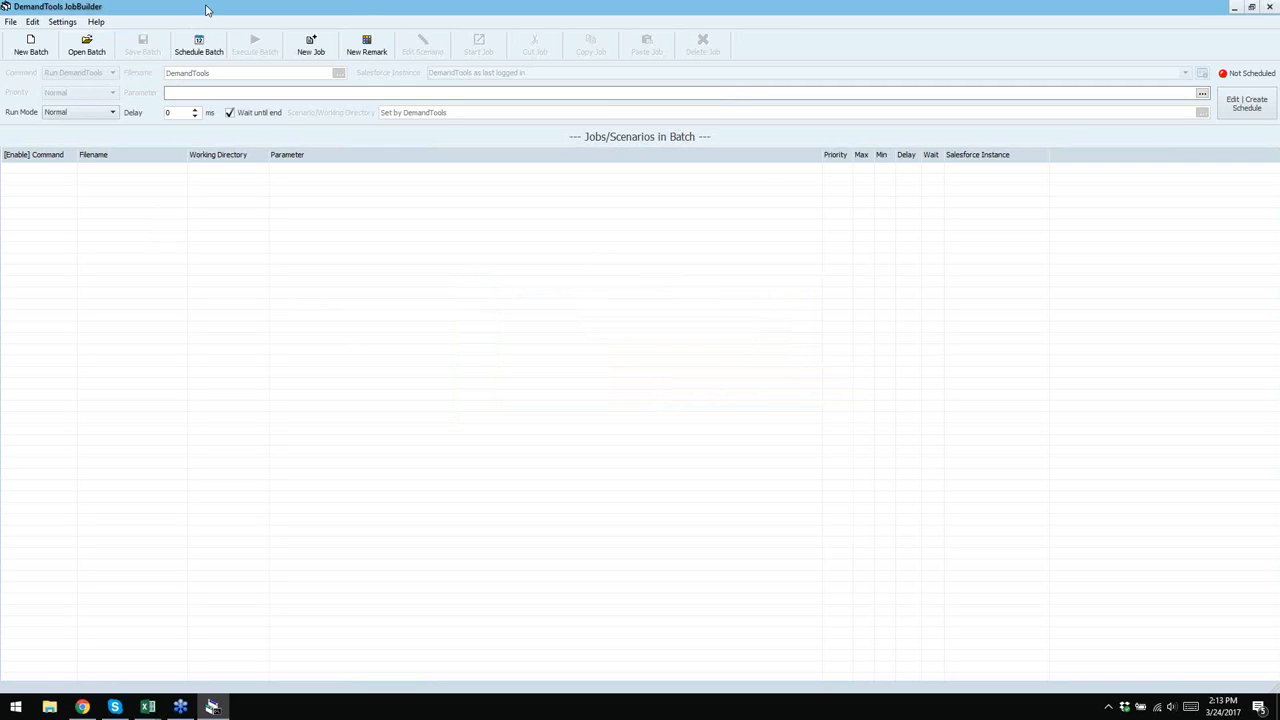
- Look through the editing commands and the display settings for the splashscreen, batch progress, batch messages and toolbar
left_click(66, 22)
mouse_move(57, 42)
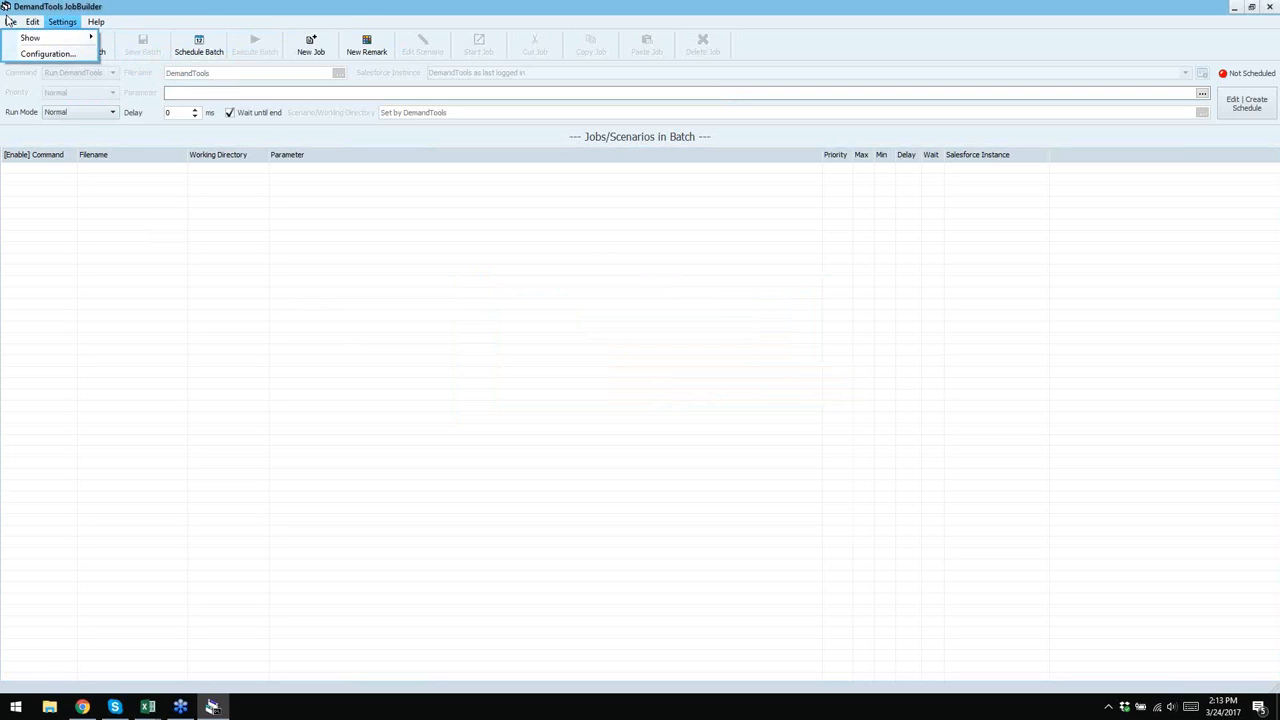
mouse_move(18, 26)
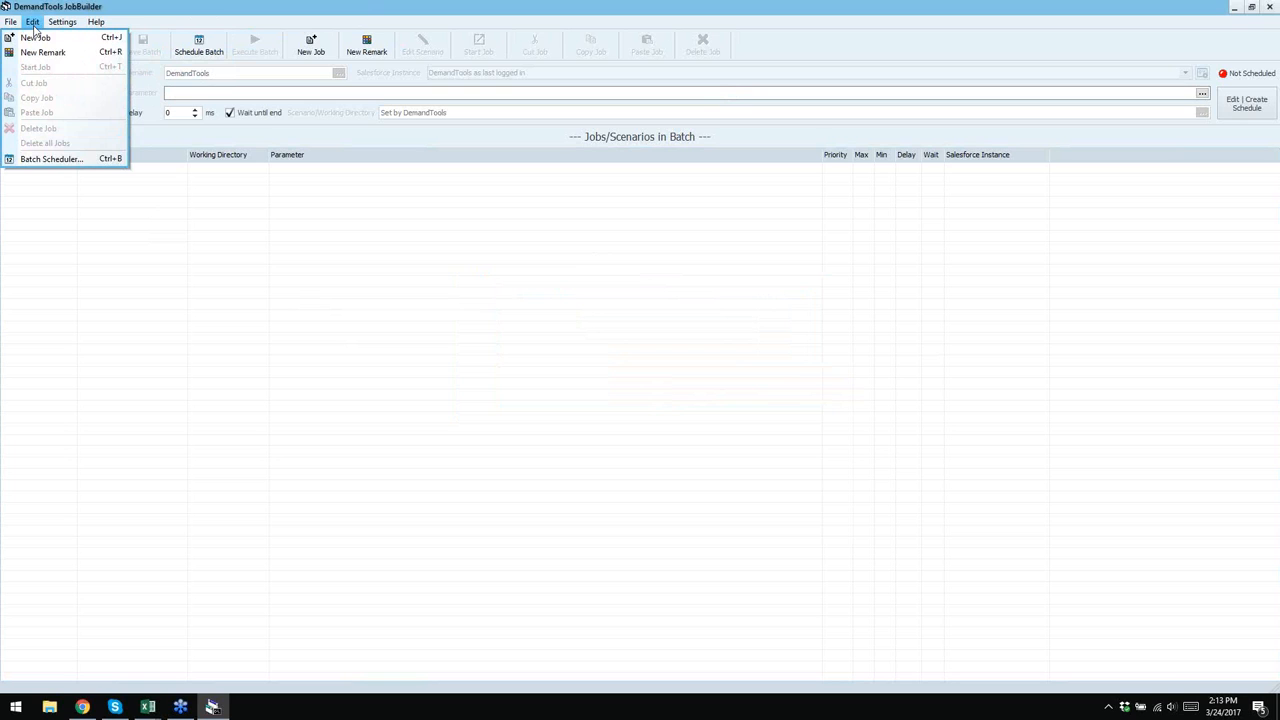
left_click(70, 22)
left_click(70, 22)
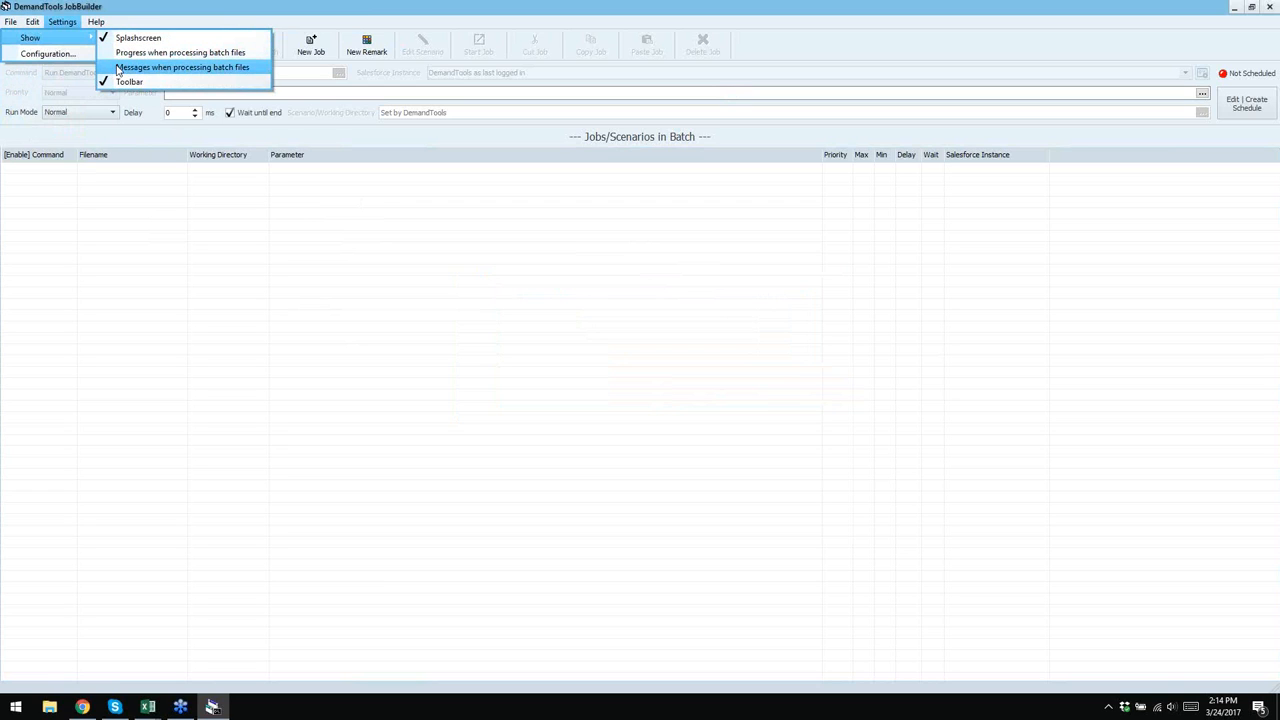
left_click(236, 9)
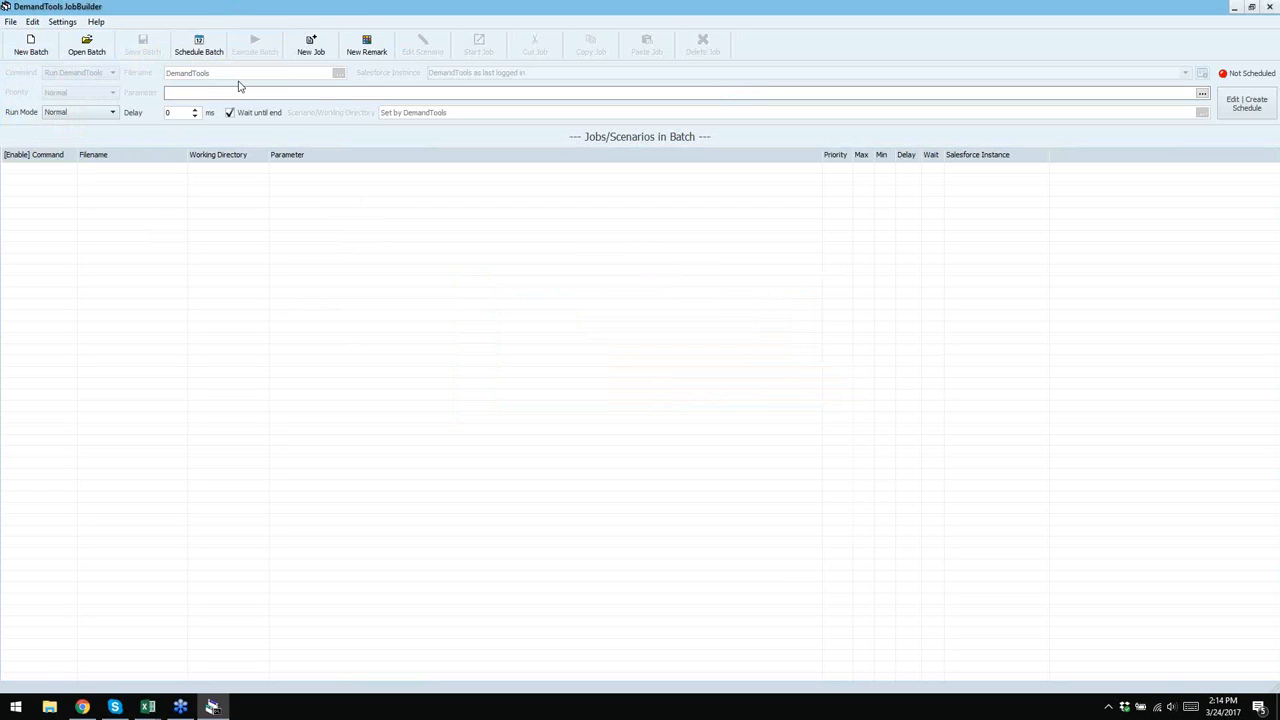
left_click(365, 9)
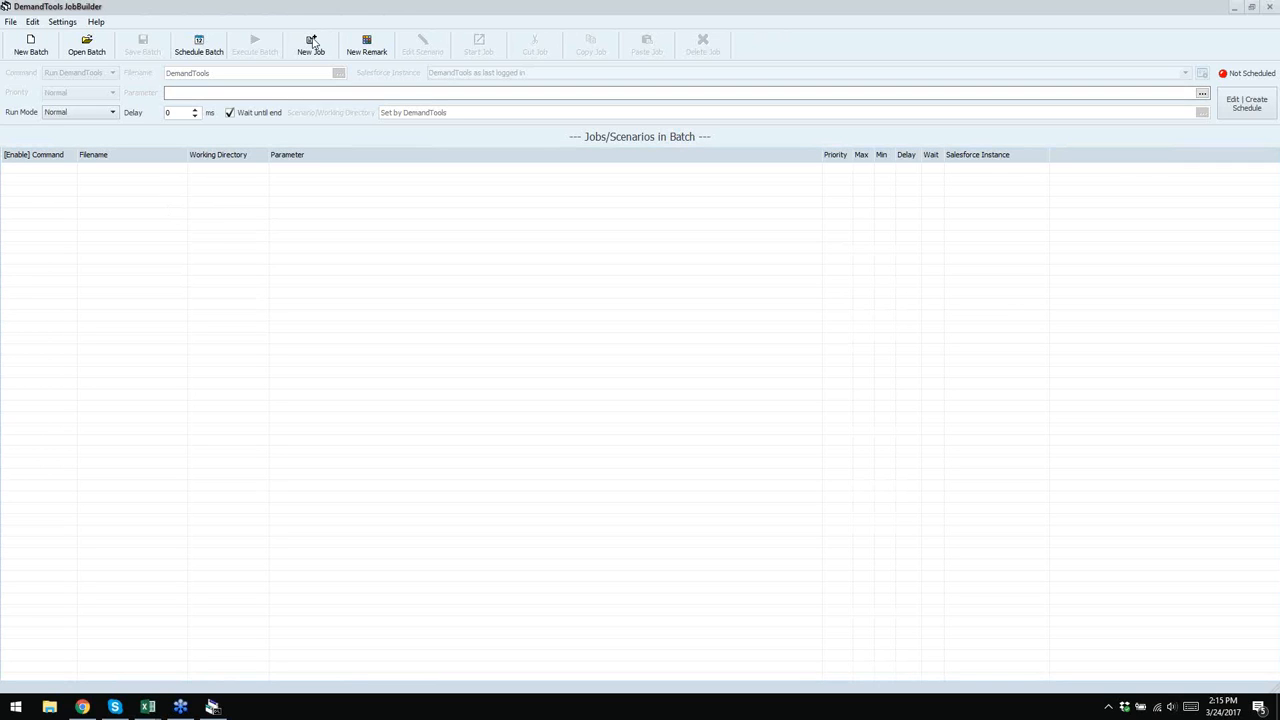
- Add a new job to the batch and review its available commands, keeping Run DemandTools selected
left_click(311, 46)
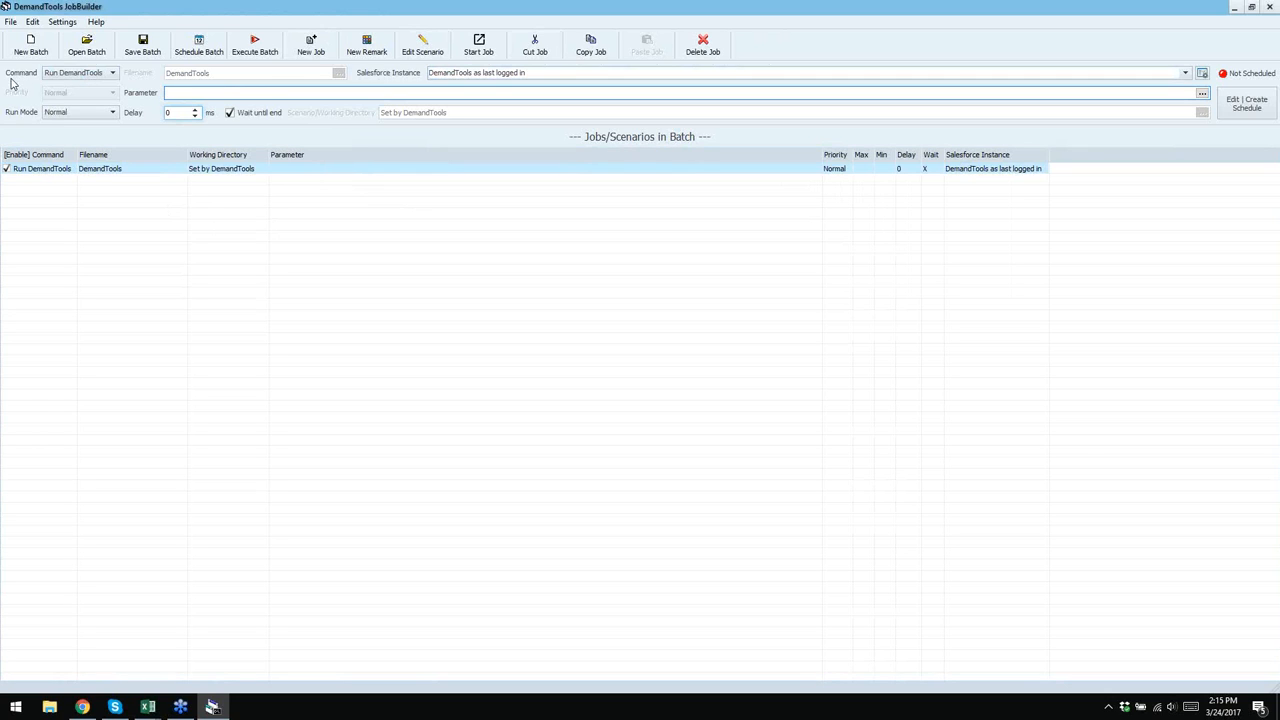
left_click(61, 75)
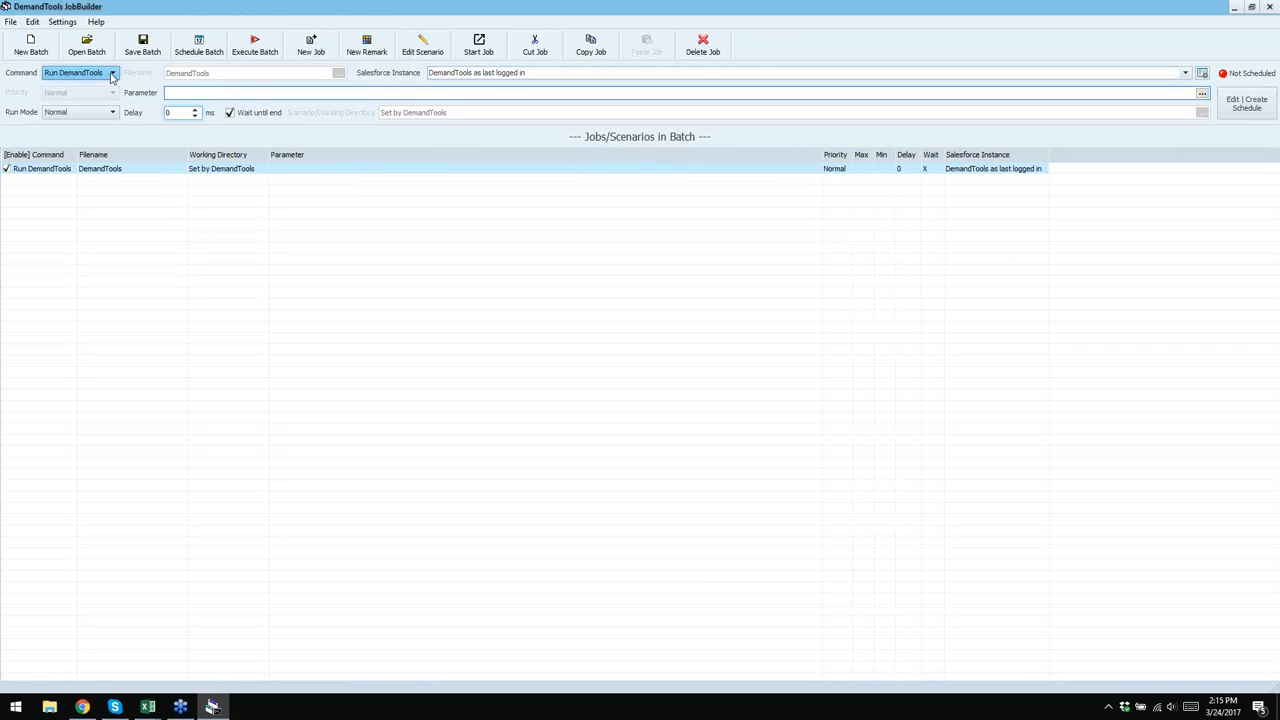
left_click(112, 75)
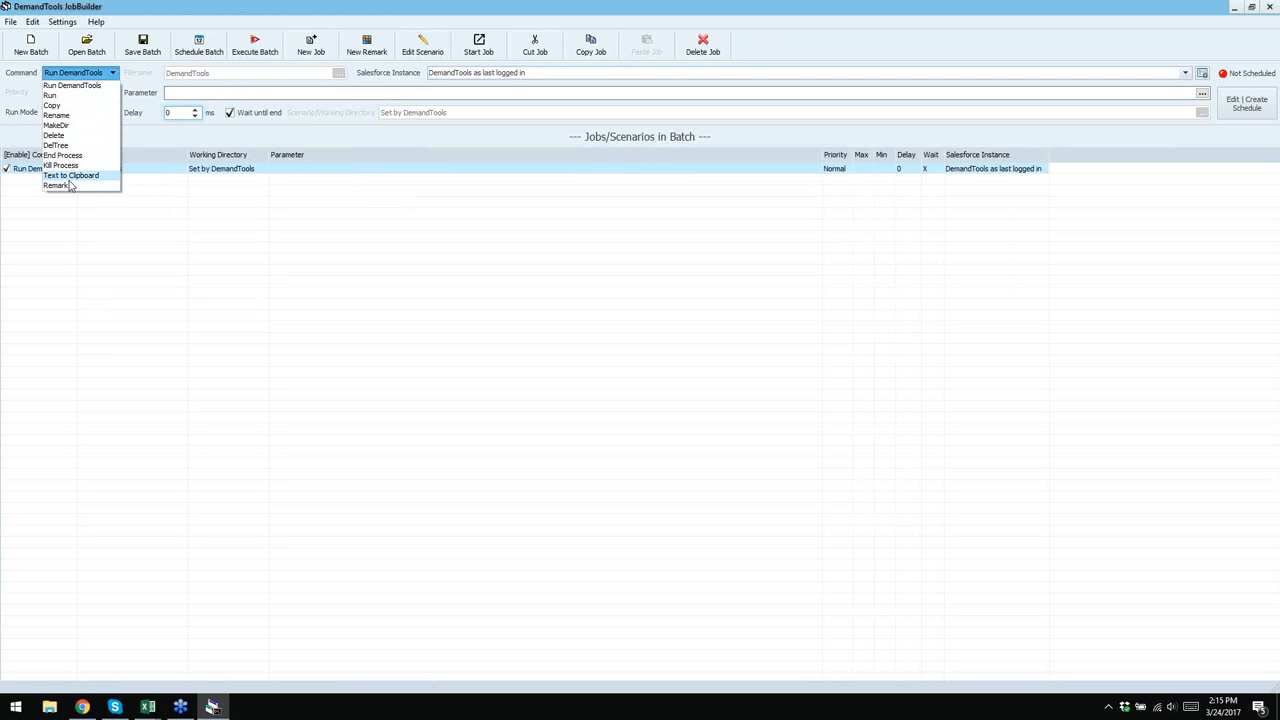
left_click(93, 74)
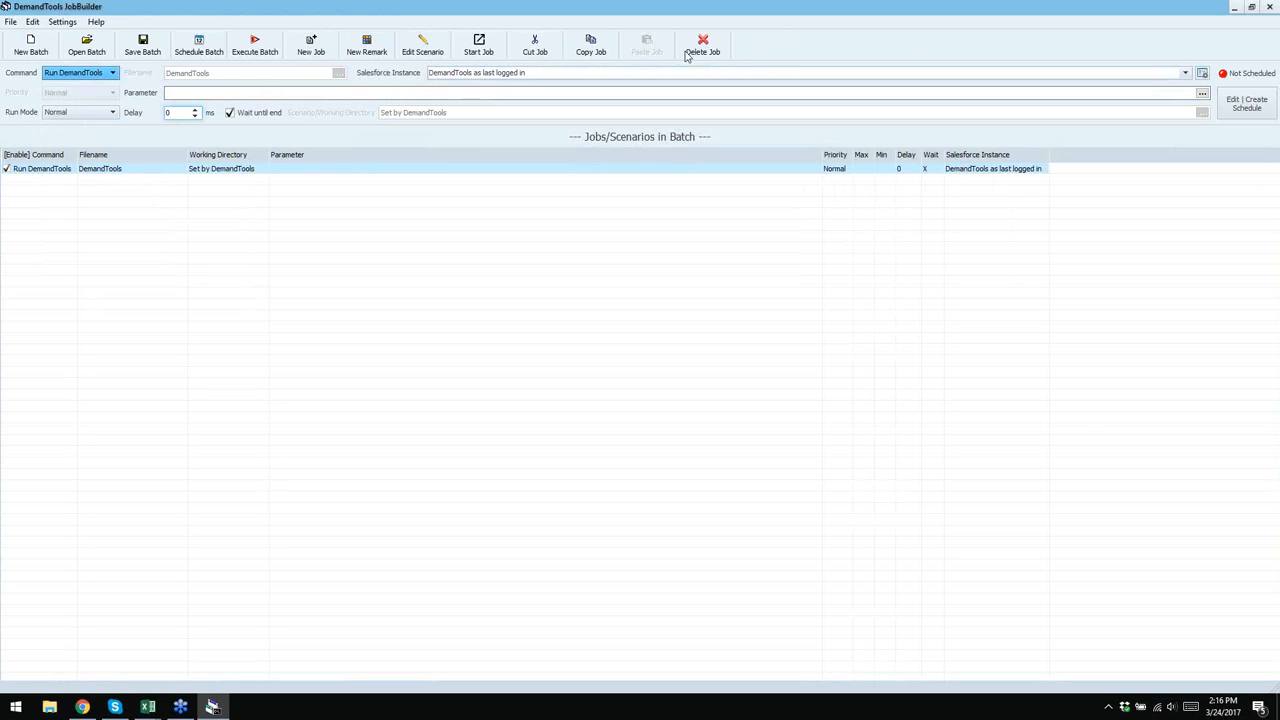
left_click(202, 93)
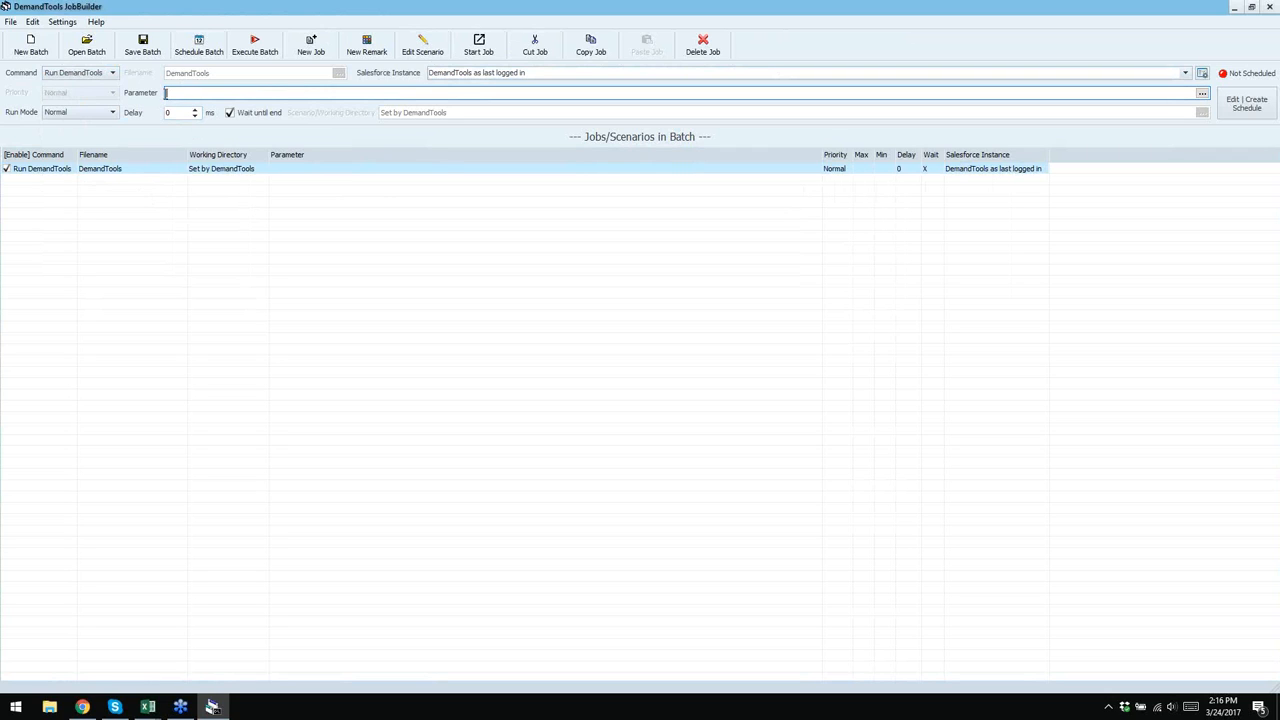
- Read the file path and parameter rules on the DemandTools Scenario Syntax page of the JobBuilder online help in Chrome, and return to JobBuilder
left_click(83, 707)
left_click(282, 9)
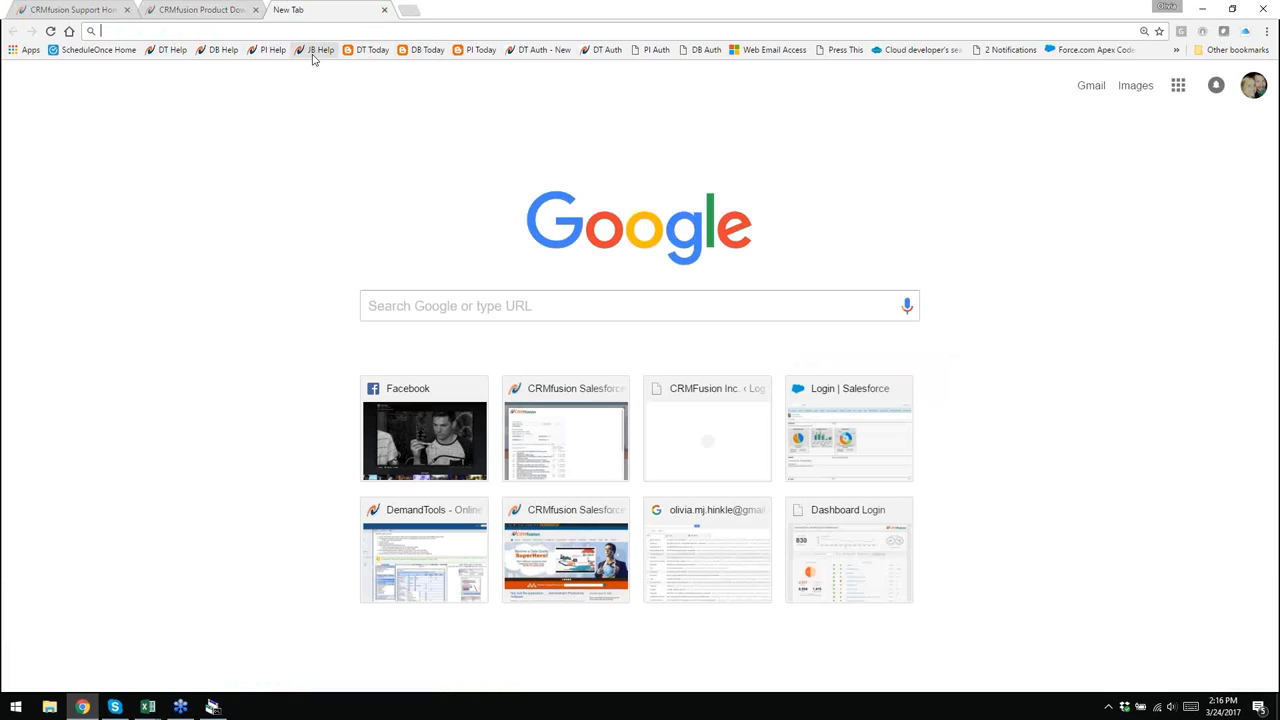
left_click(314, 52)
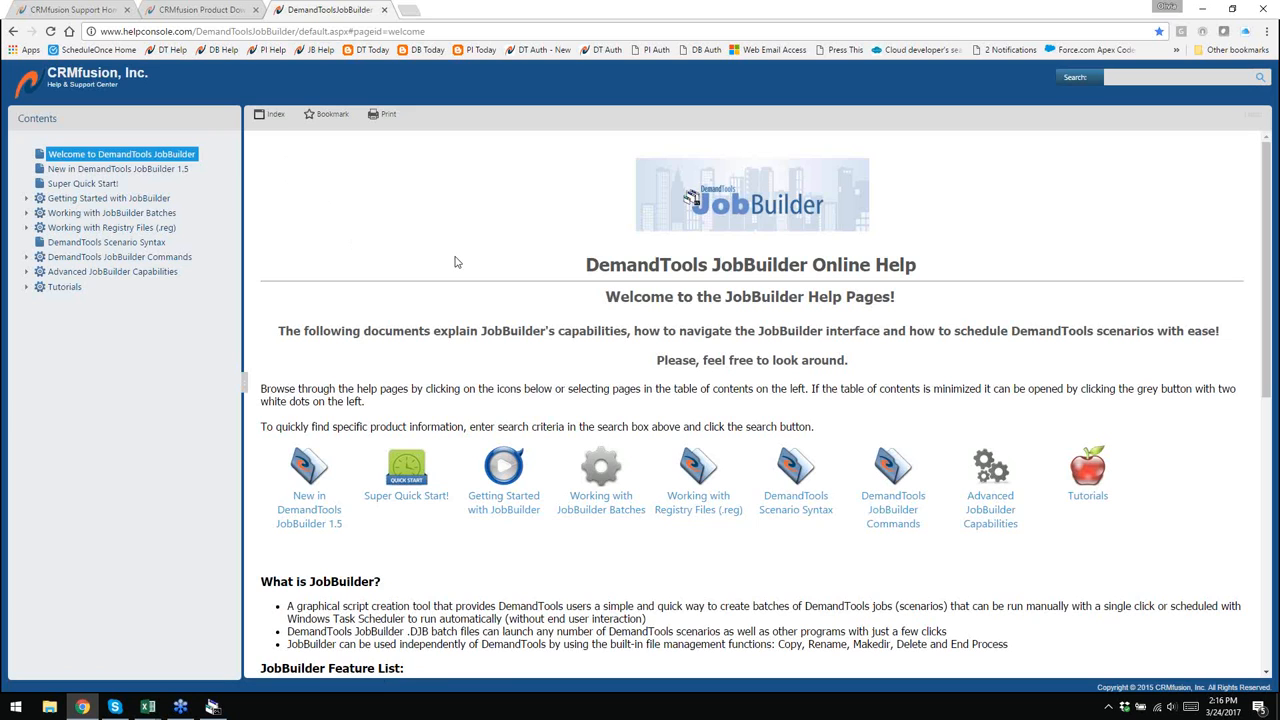
scroll(455, 262, "down", 1)
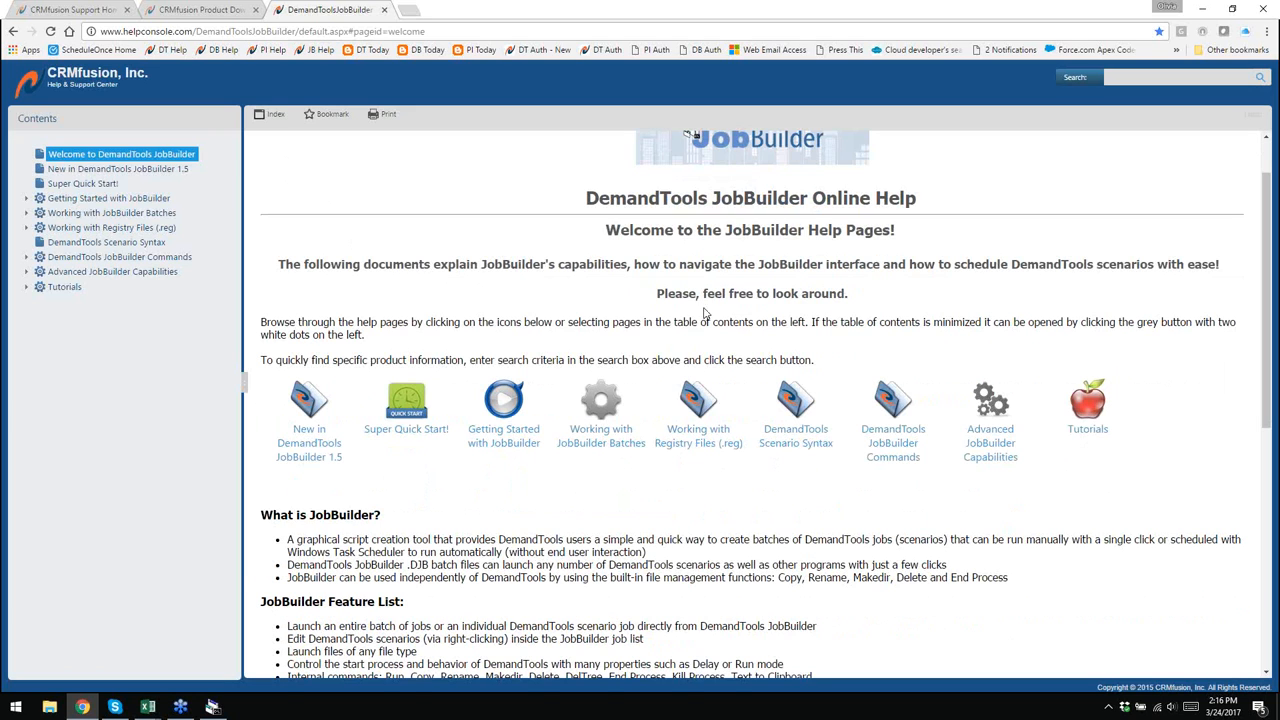
left_click(797, 404)
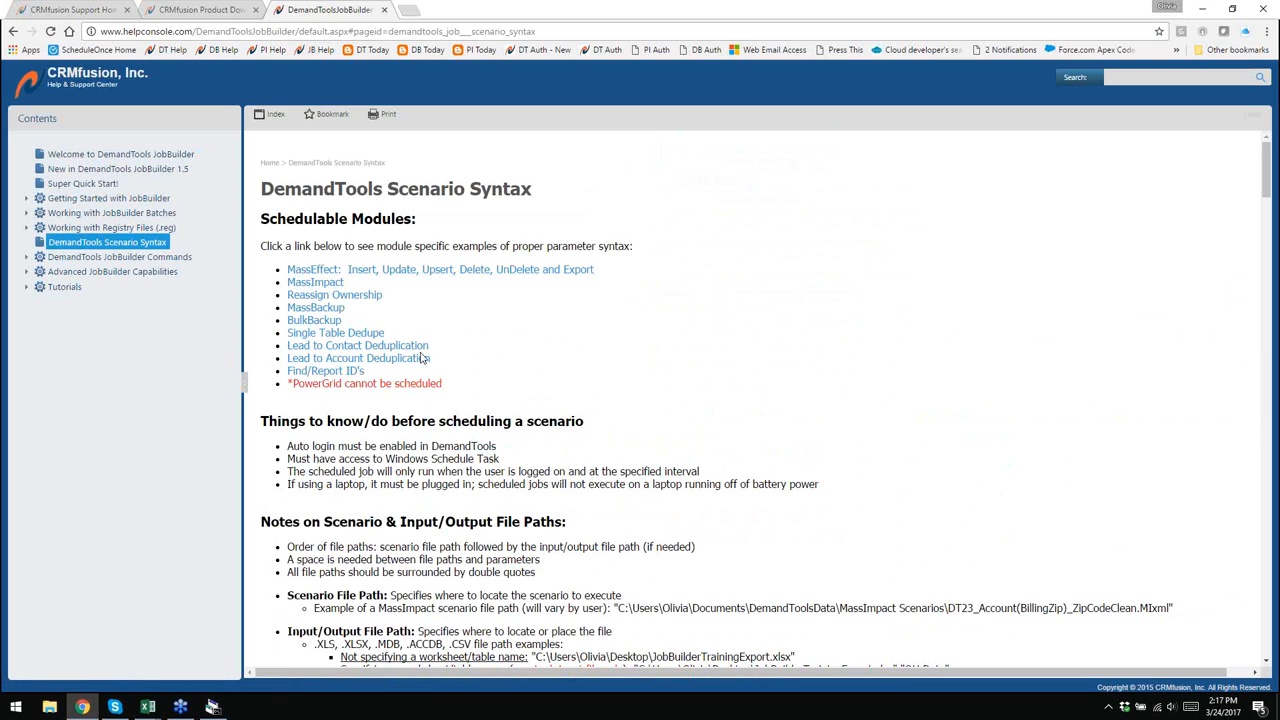
scroll(487, 316, "down", 4)
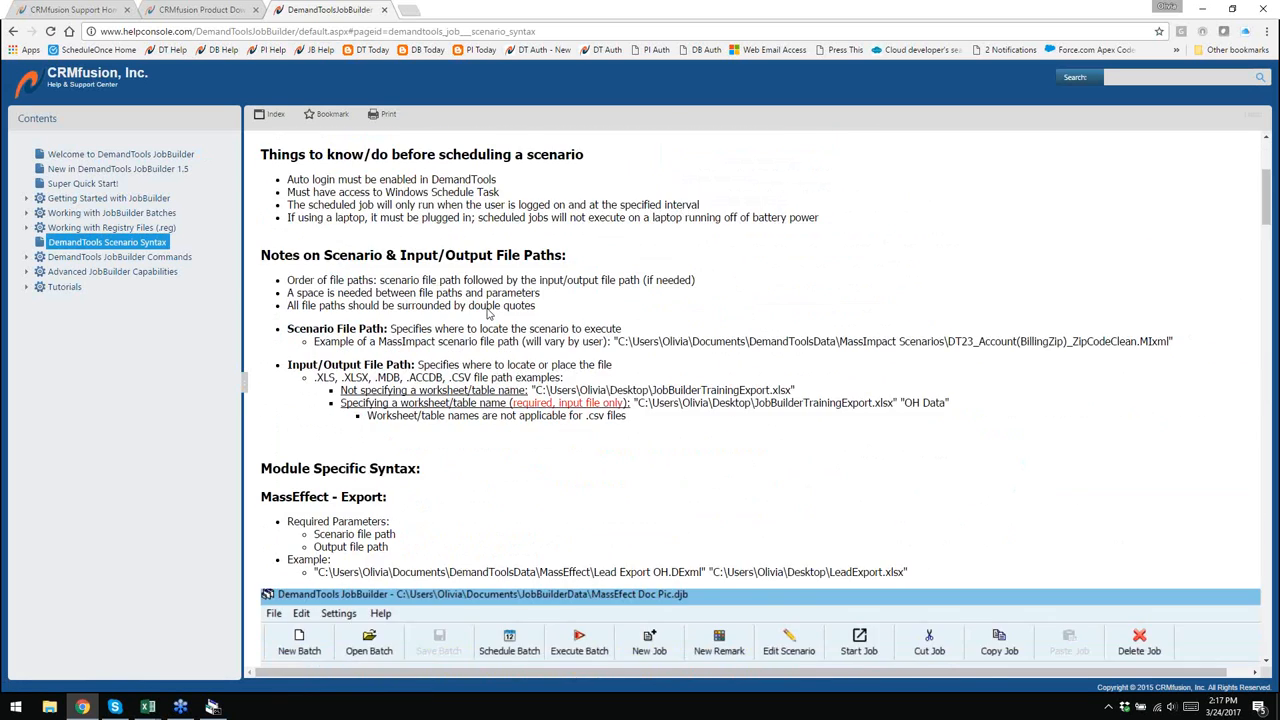
scroll(487, 314, "down", 1)
scroll(678, 340, "up", 3)
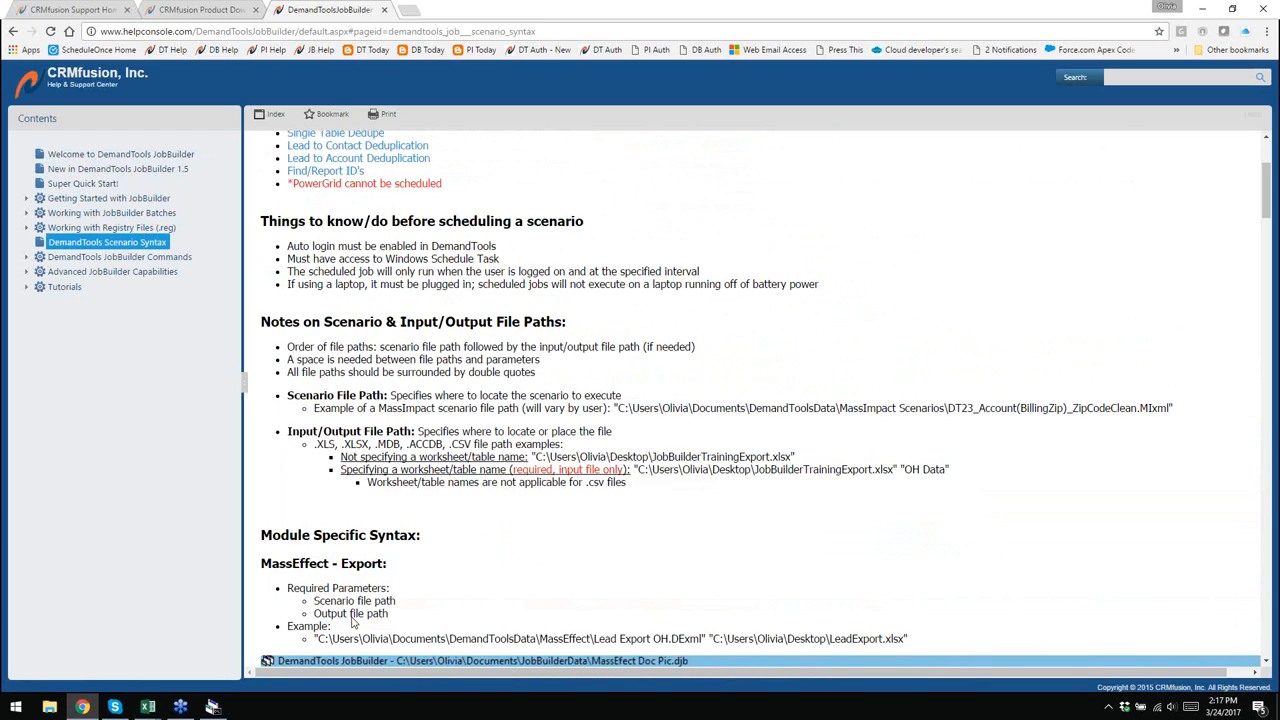
left_click(220, 708)
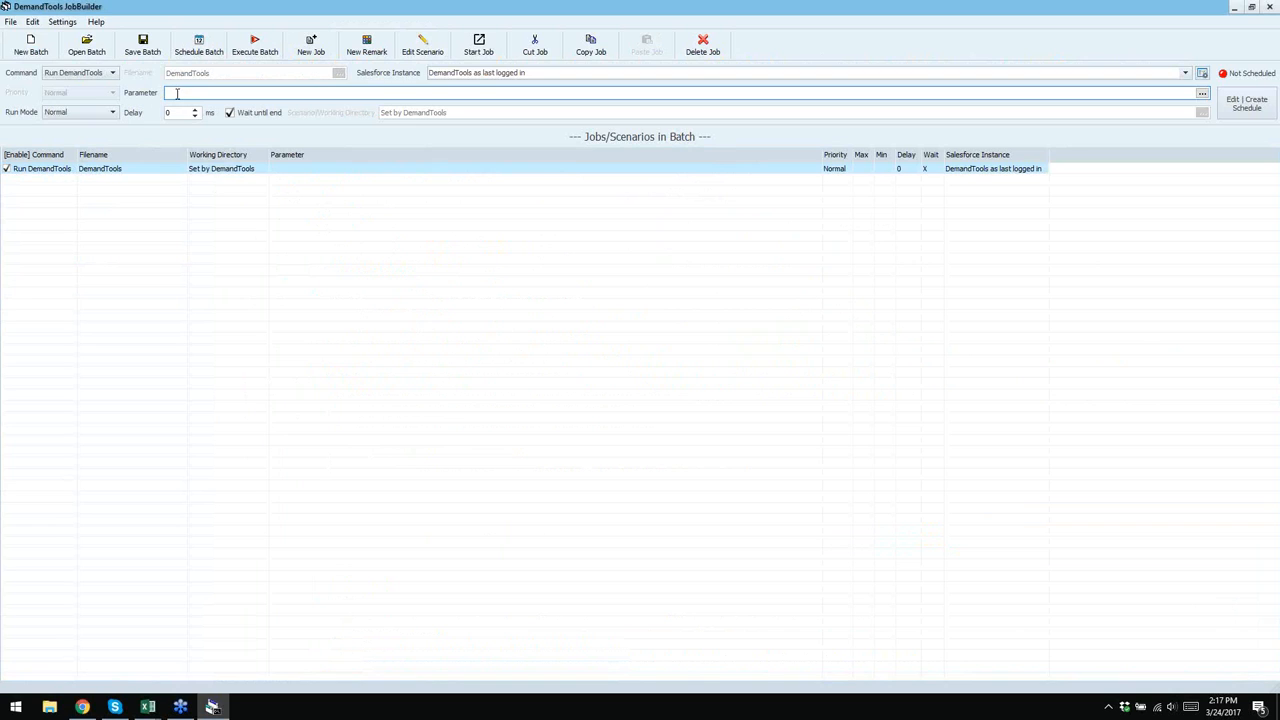
- Check the file path notes in Chrome and set the job's parameter to the Account Country to USA_State is OH scenario from the MassImpact Scenarios folder
left_click(82, 707)
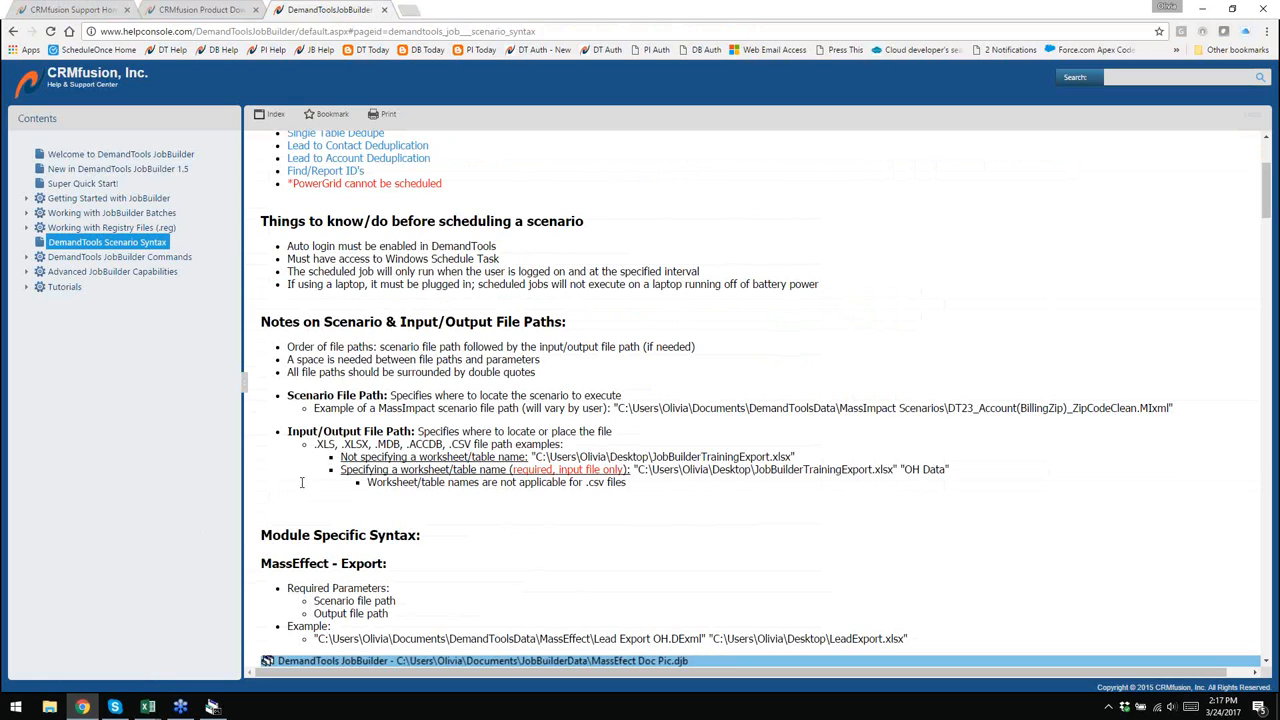
left_click(212, 707)
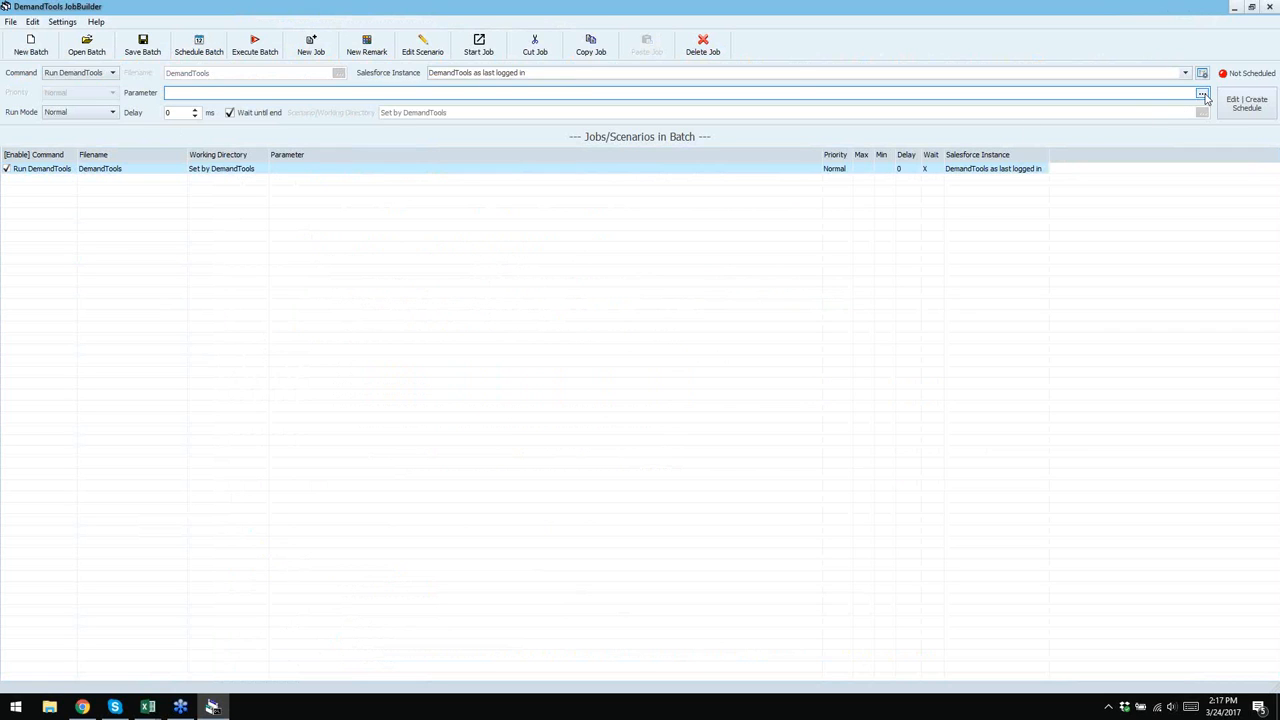
left_click(1204, 95)
left_click_drag(978, 224, 858, 209)
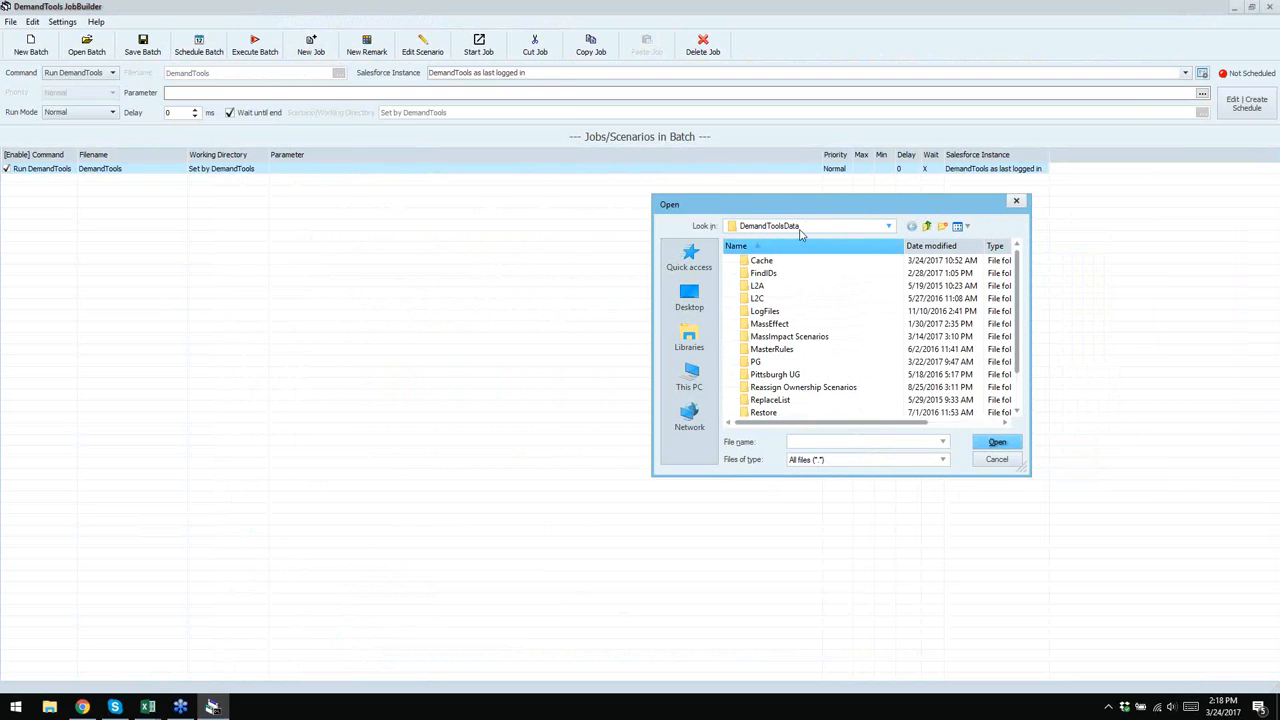
double_click(782, 338)
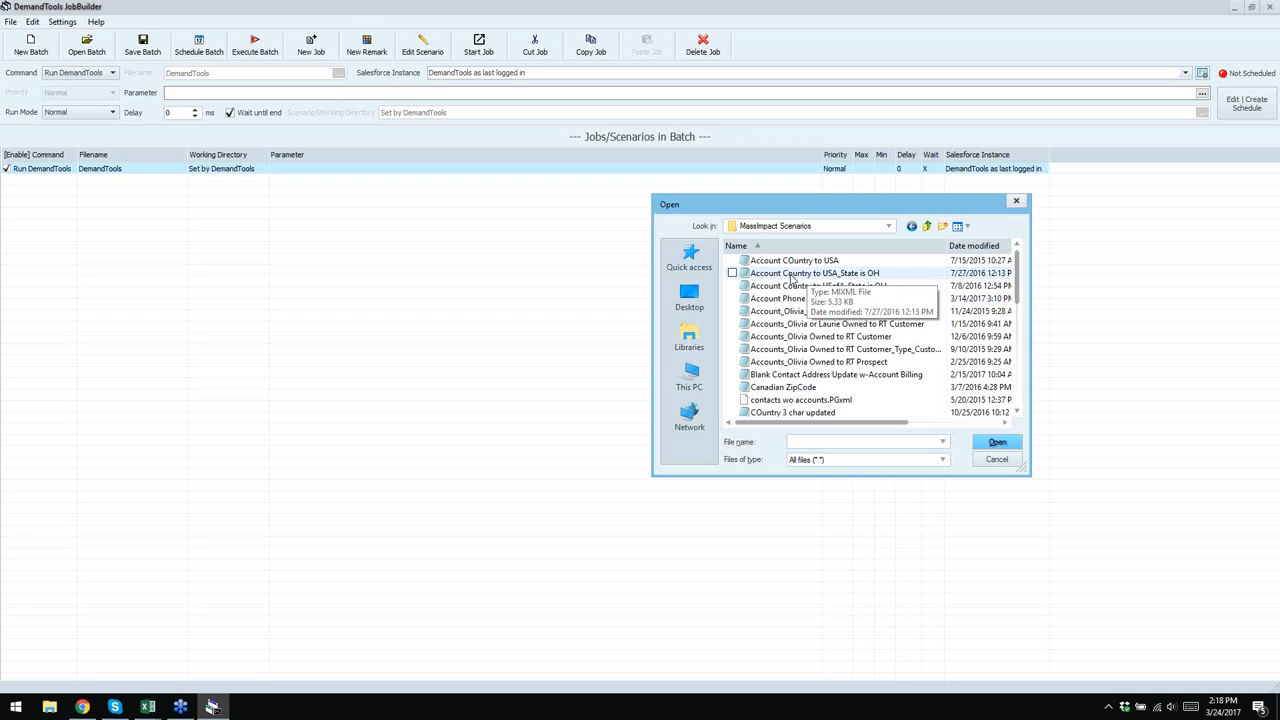
left_click(866, 277)
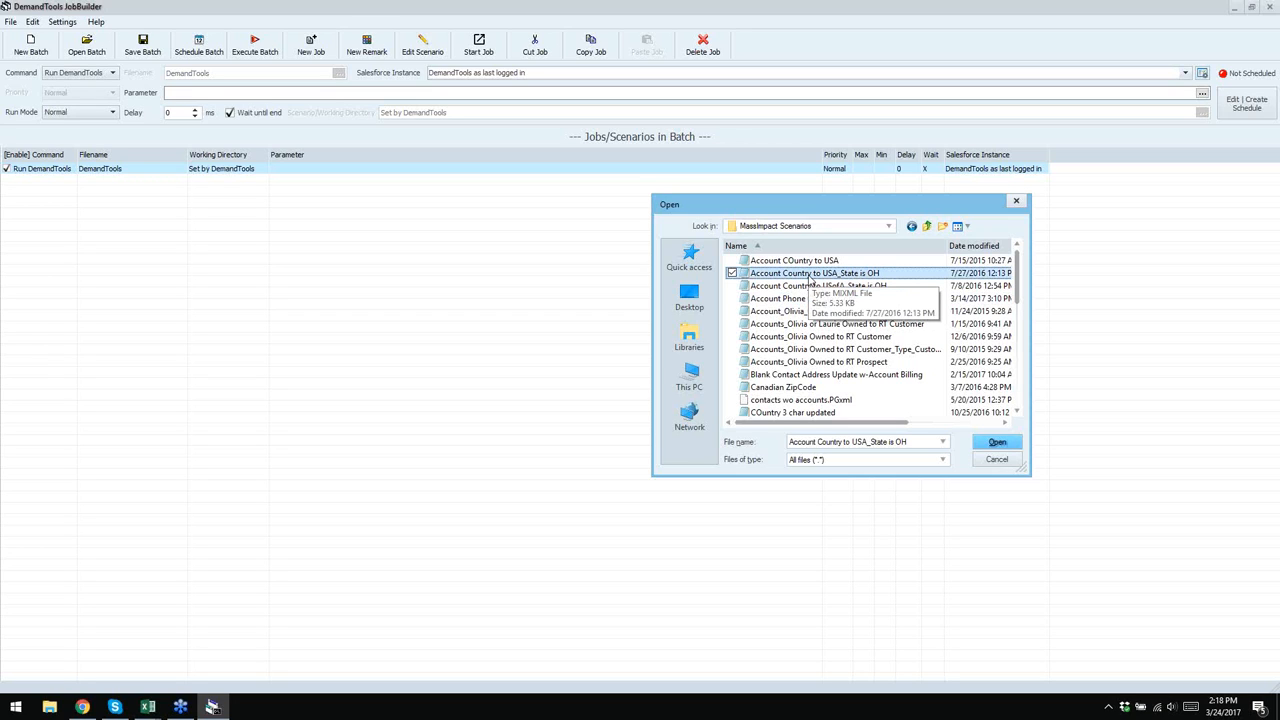
left_click(1002, 442)
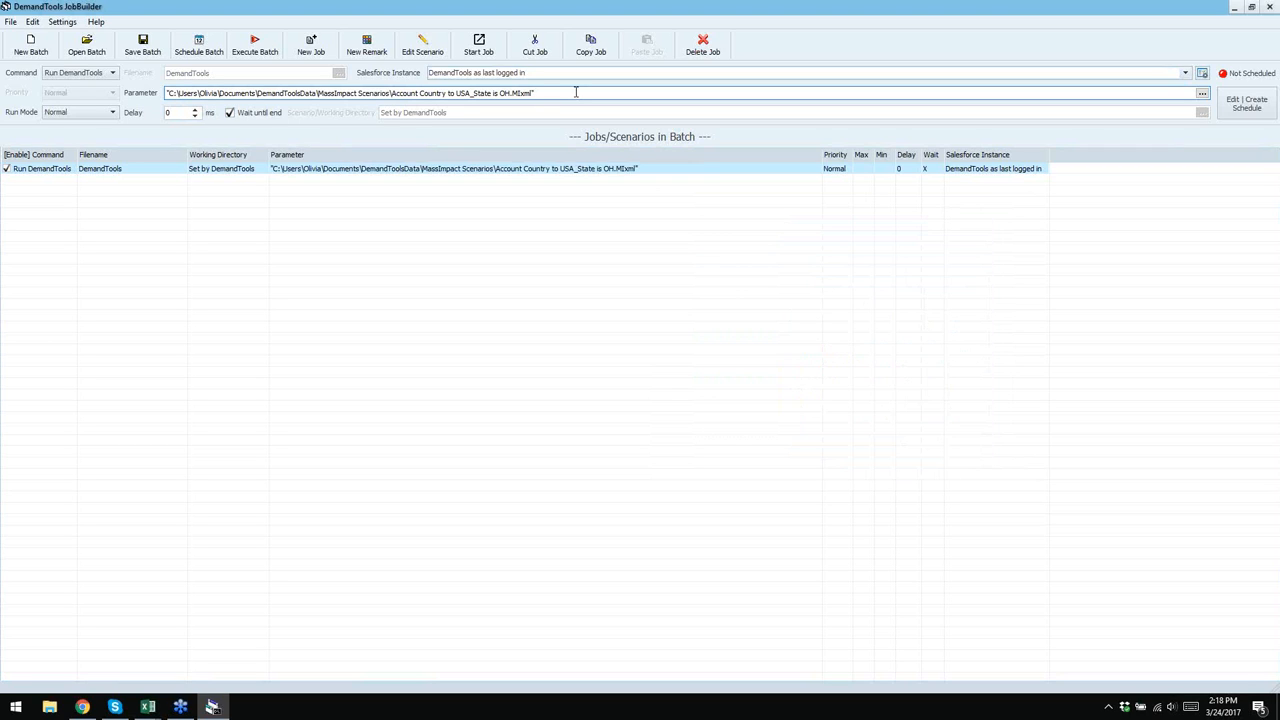
- Check the required parameters and example for MassImpact in the online help in Chrome, and return to JobBuilder
left_click(82, 707)
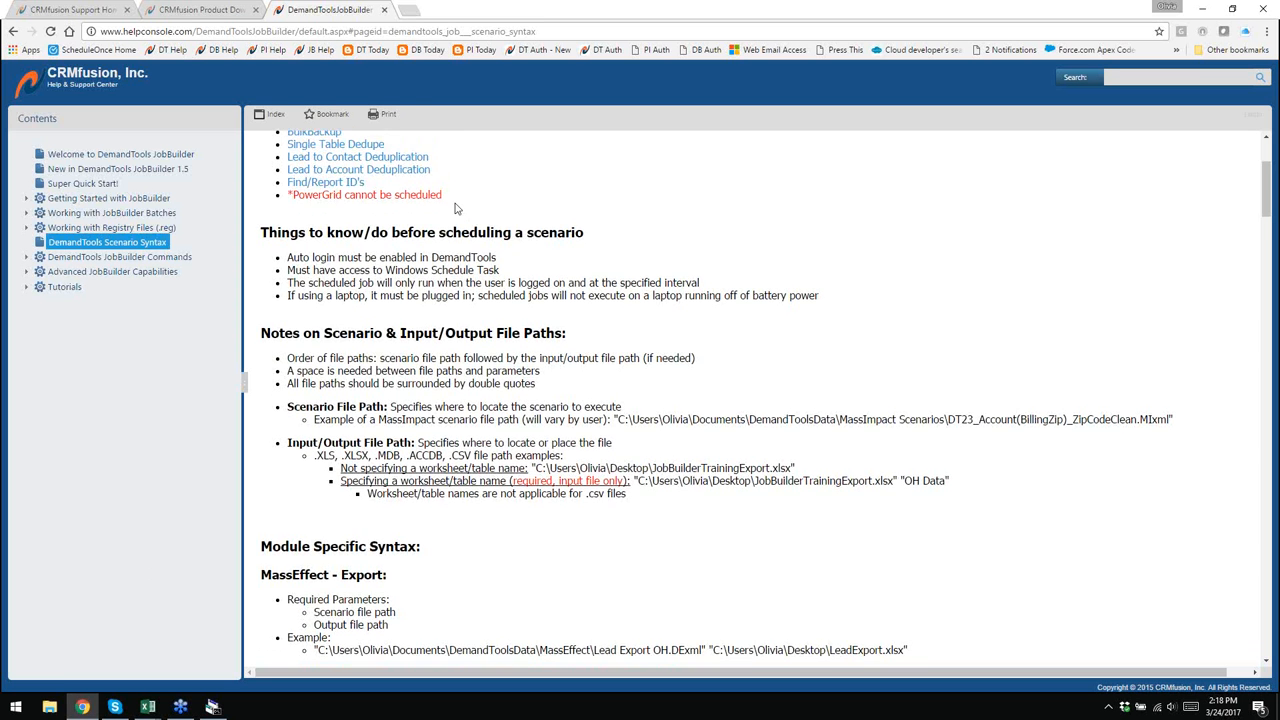
scroll(452, 206, "up", 3)
scroll(312, 289, "down", 8)
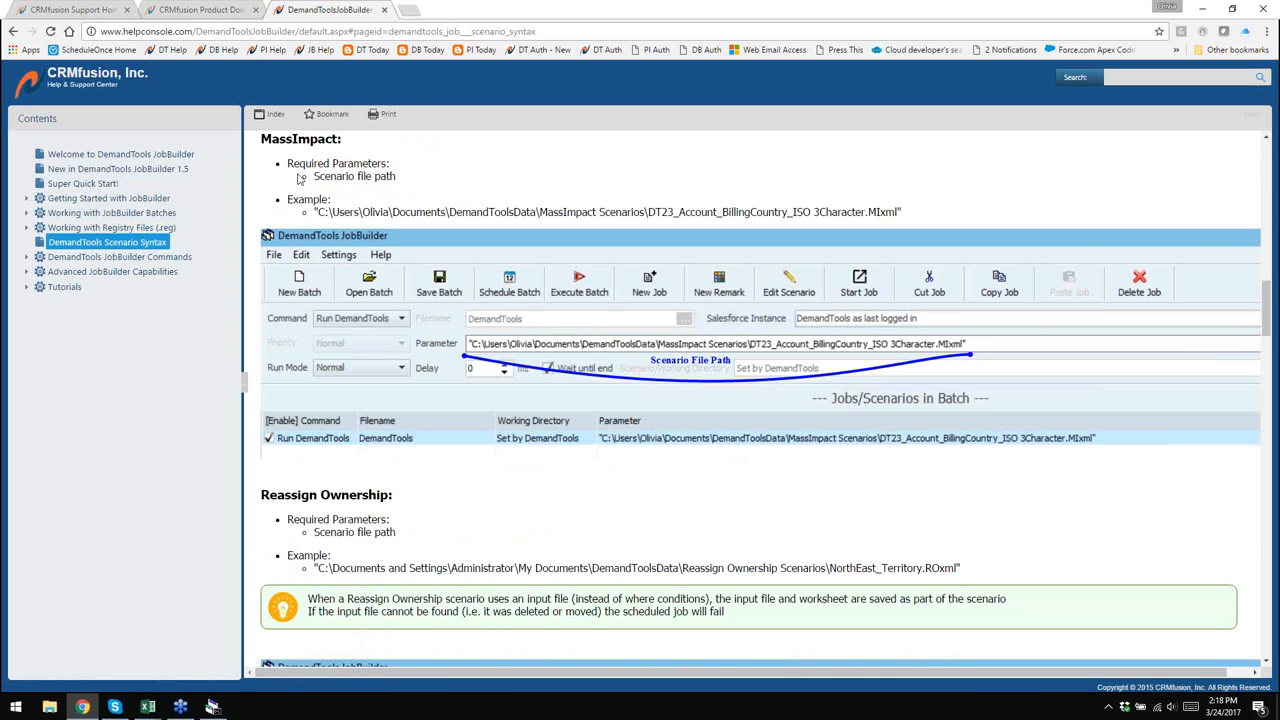
left_click_drag(397, 178, 312, 181)
double_click(470, 220)
left_click(212, 706)
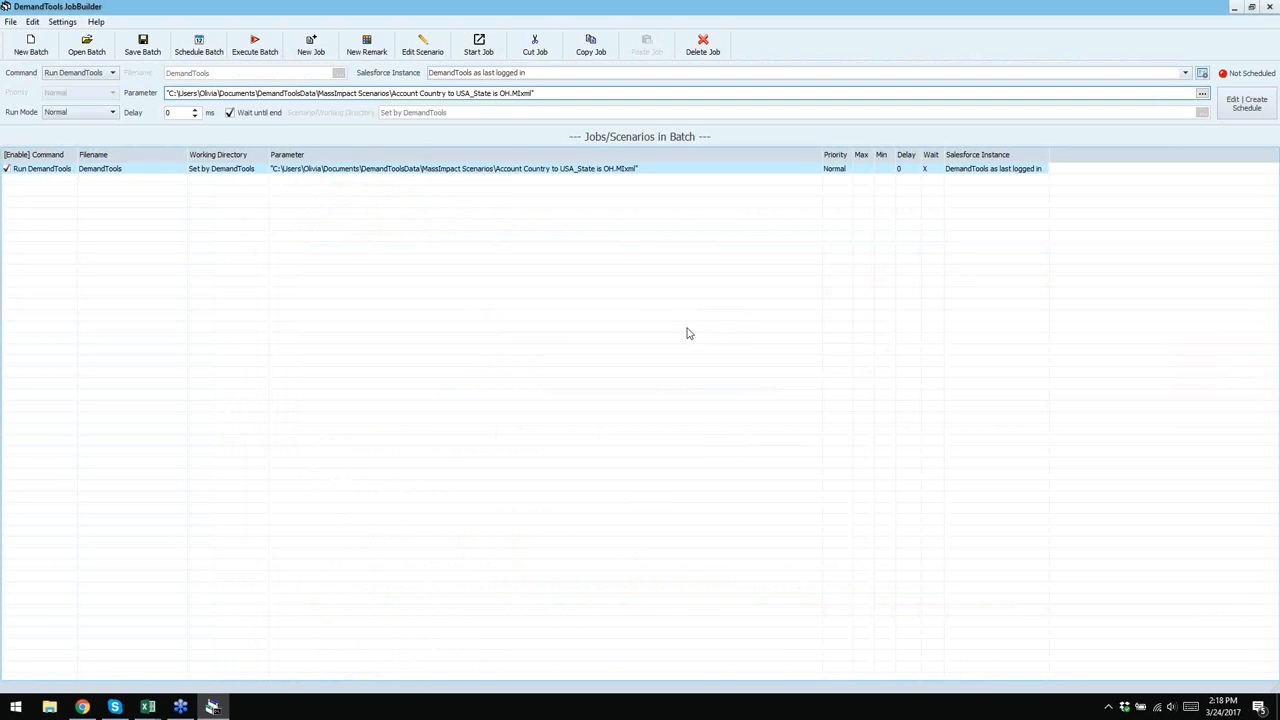
- Try the Minimized run mode for the MassImpact job and set it to Maximized
left_click(483, 74)
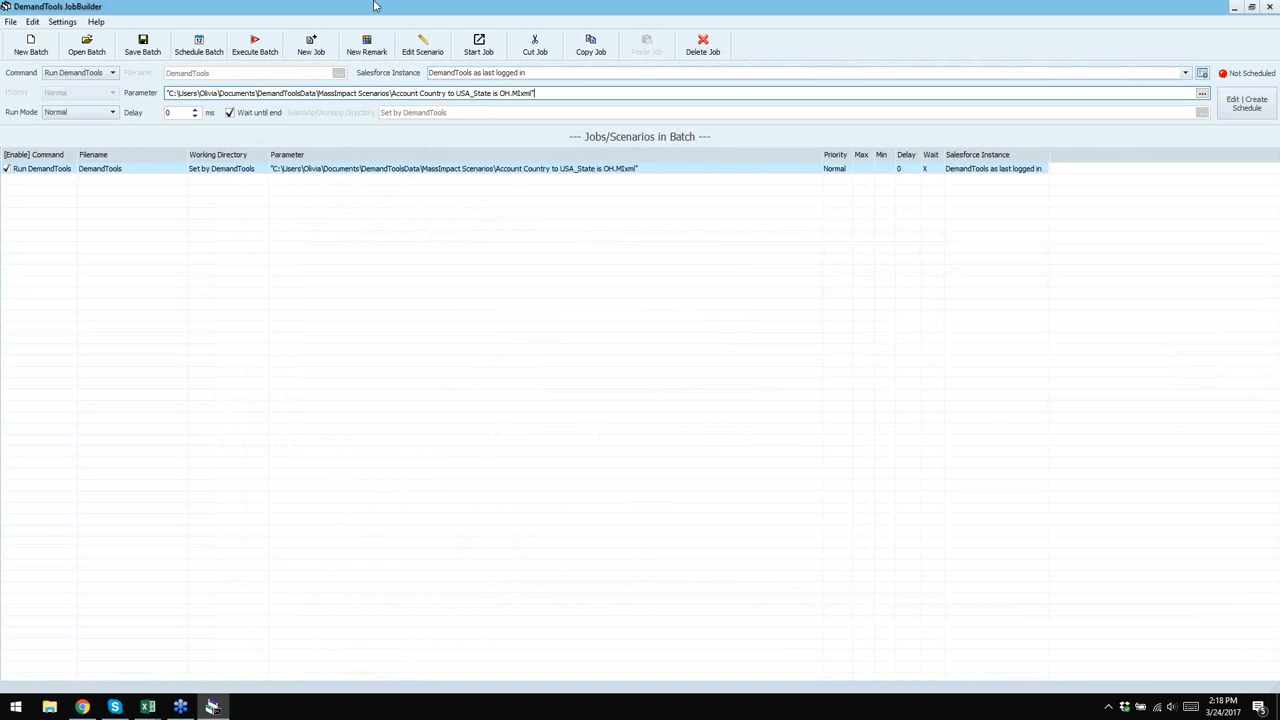
left_click(370, 12)
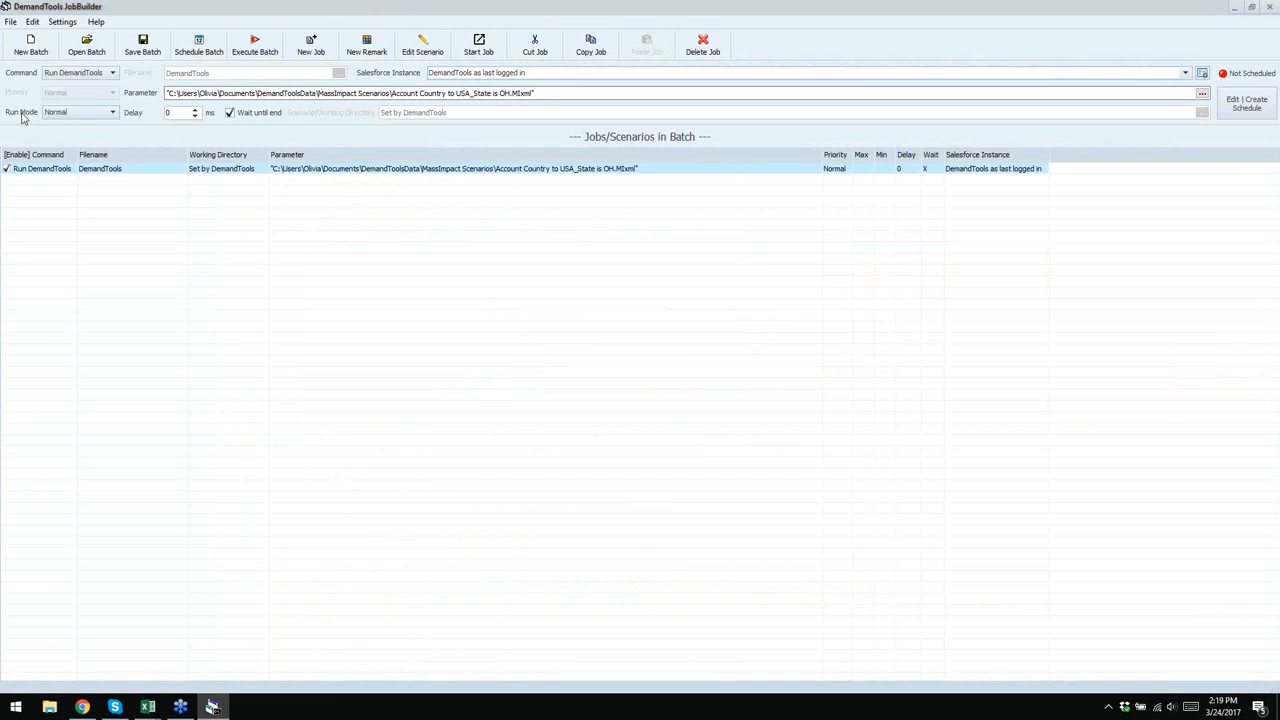
left_click(113, 113)
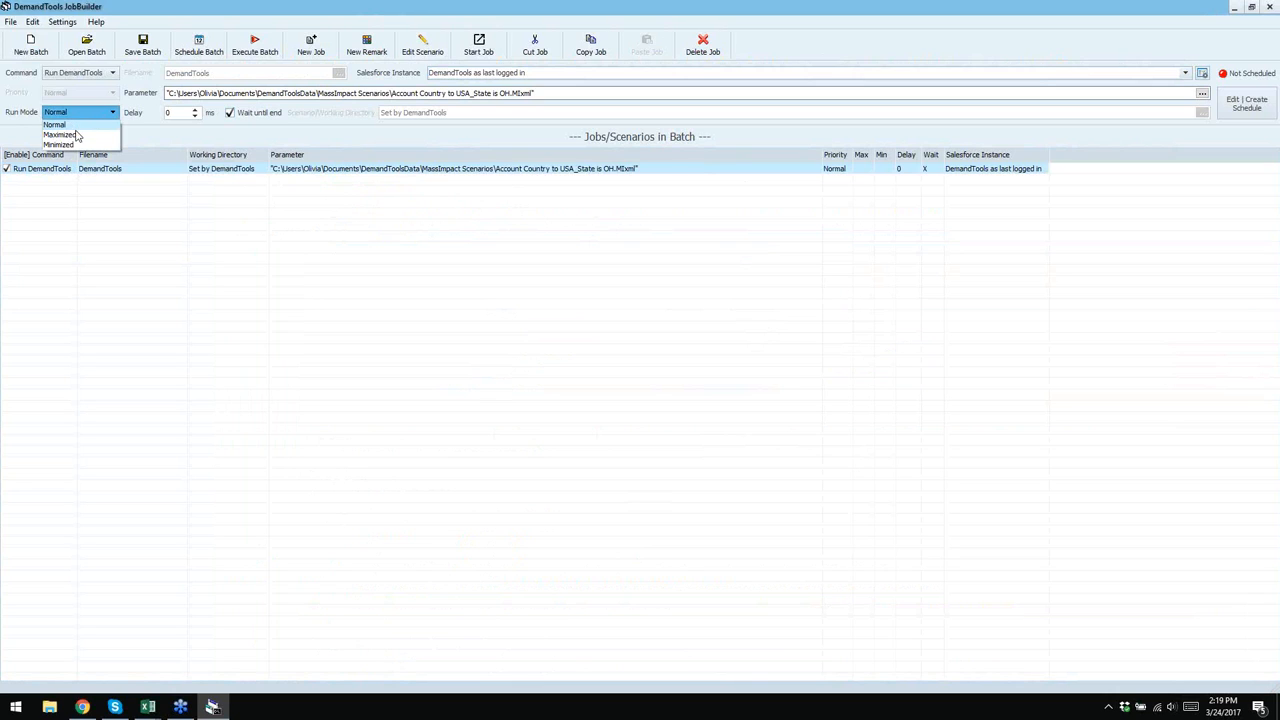
left_click(72, 145)
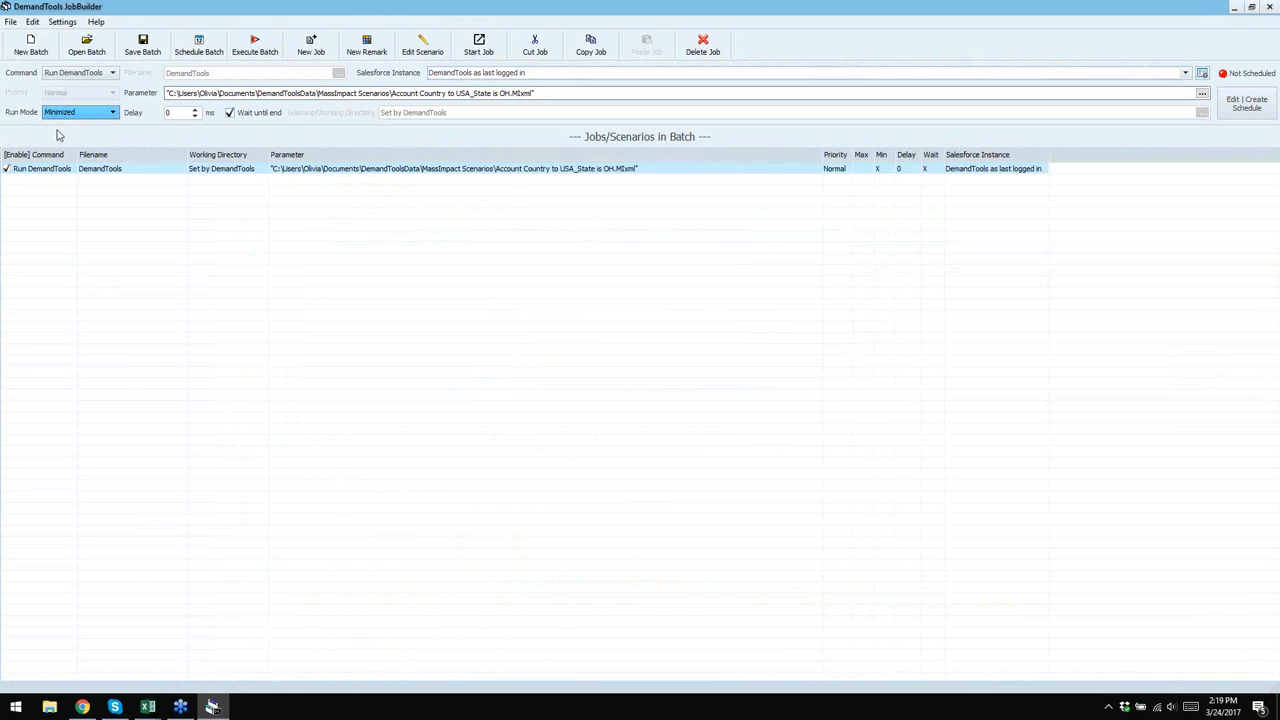
left_click(114, 121)
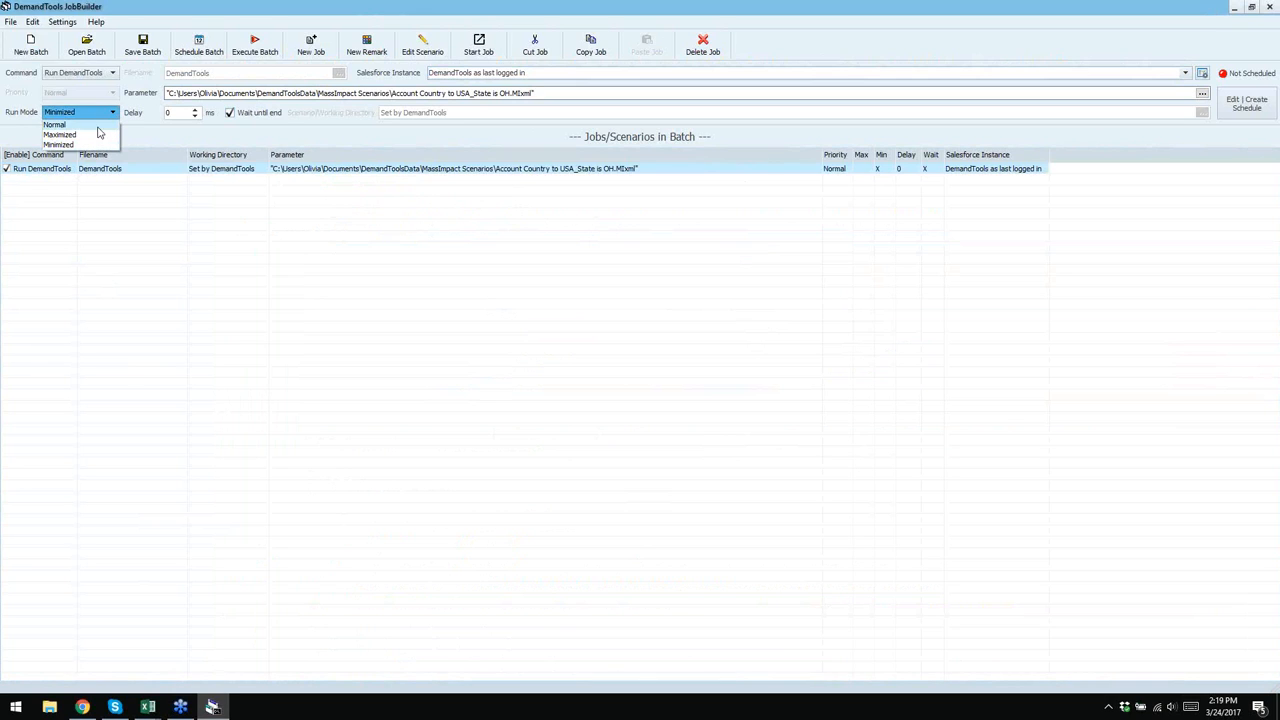
left_click(95, 148)
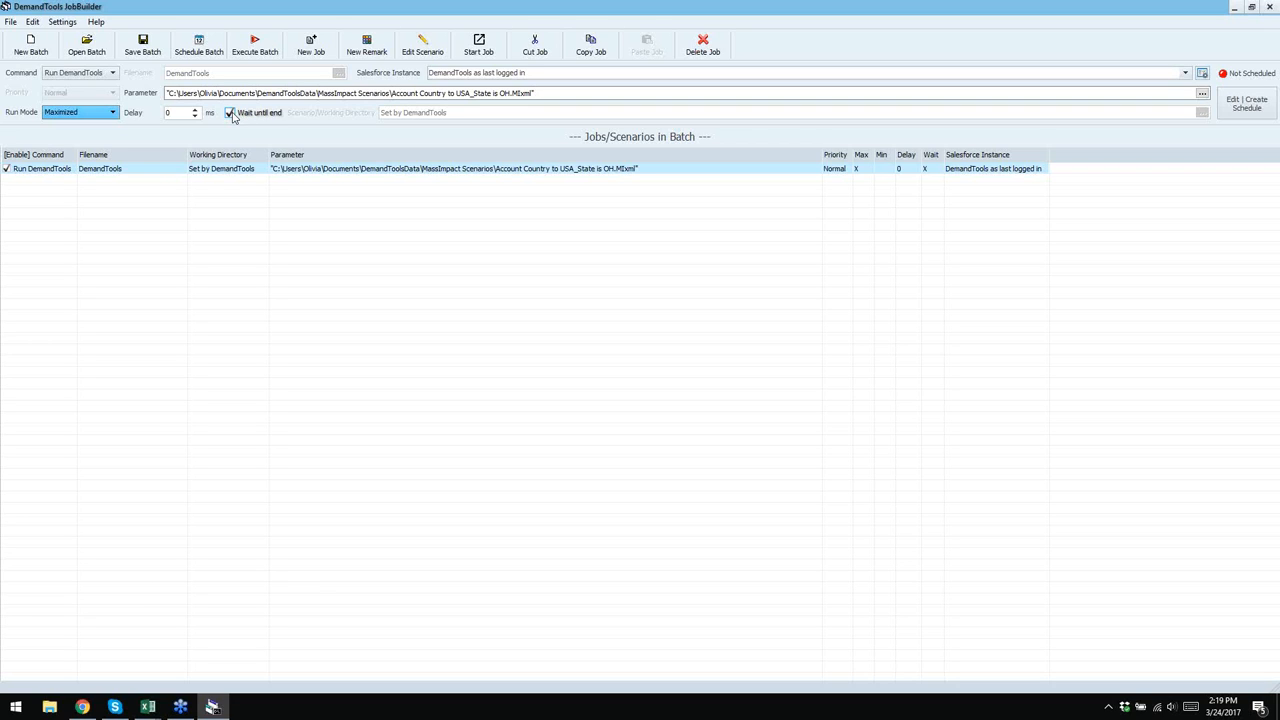
- Keep Wait until end enabled for the MassImpact job and add a second Run DemandTools job to the batch
left_click(294, 168)
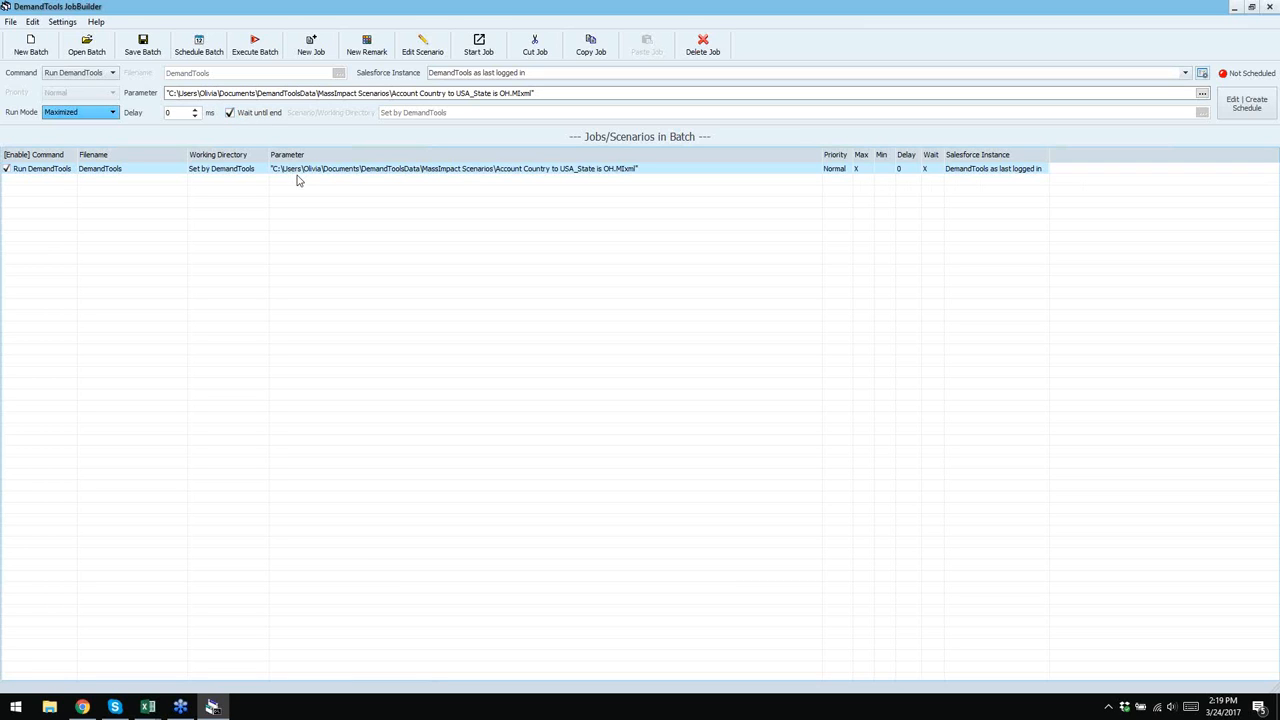
left_click(251, 116)
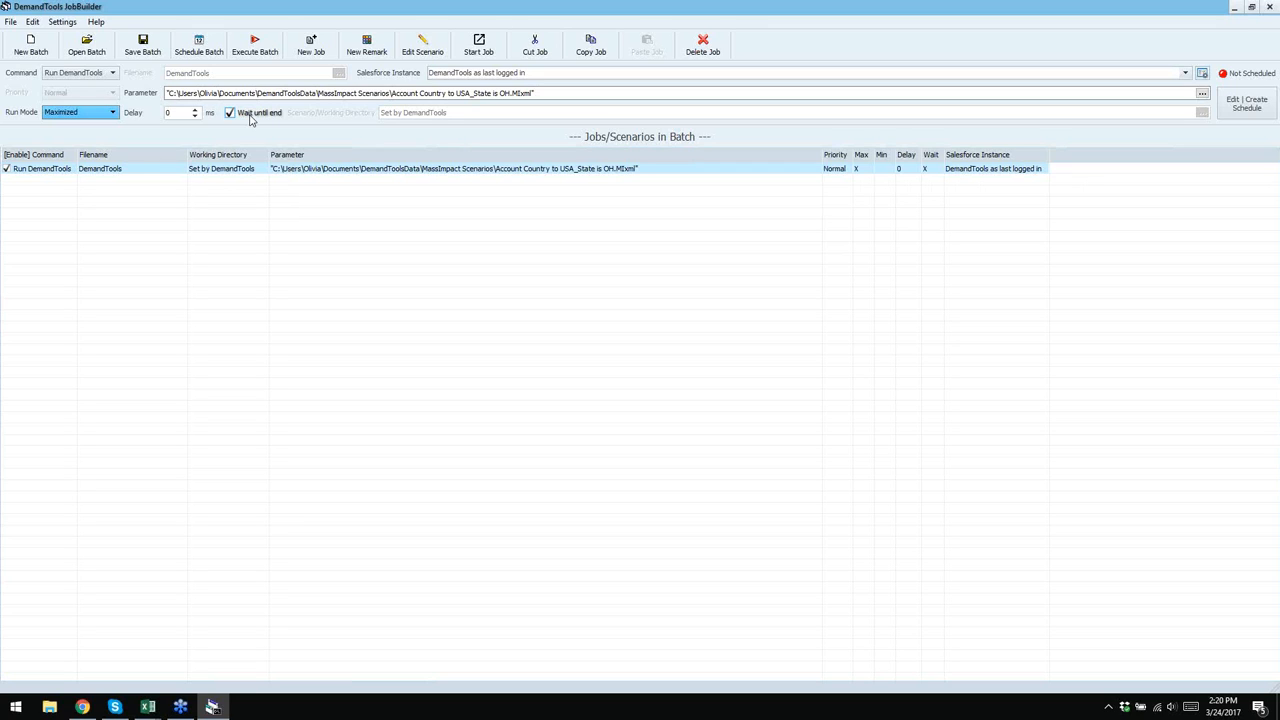
left_click(347, 106)
left_click(686, 179)
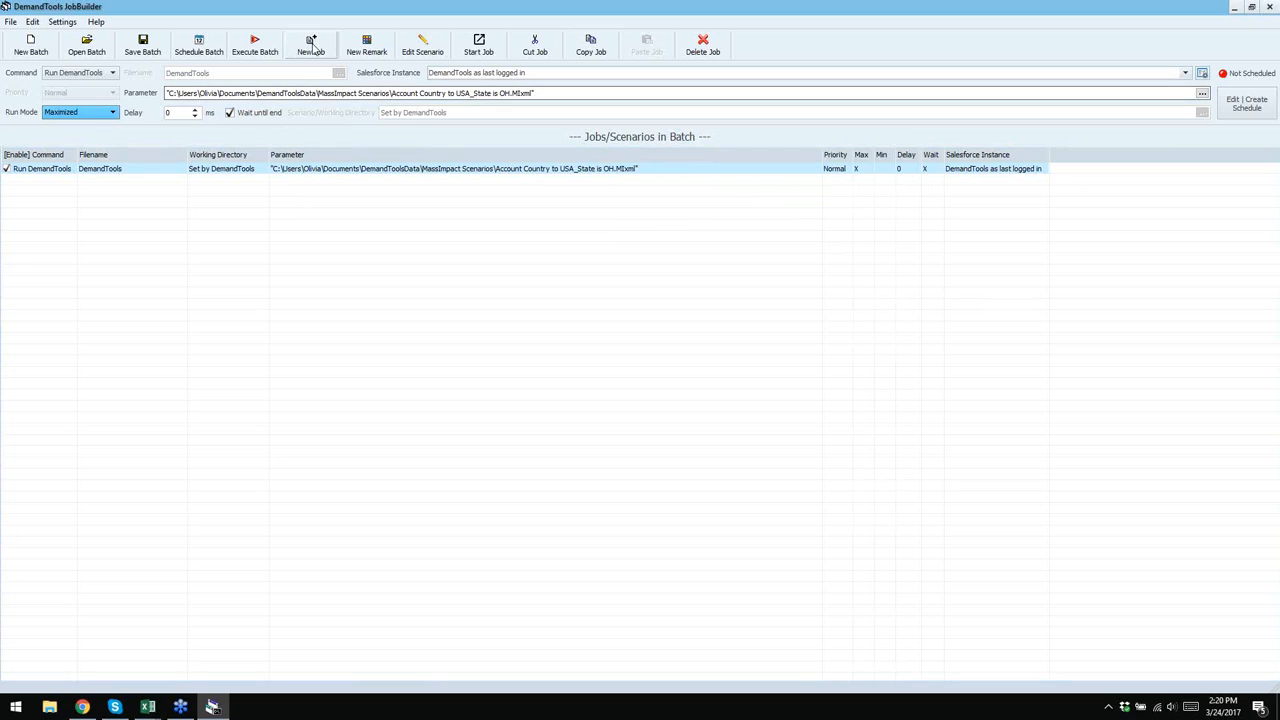
left_click(311, 46)
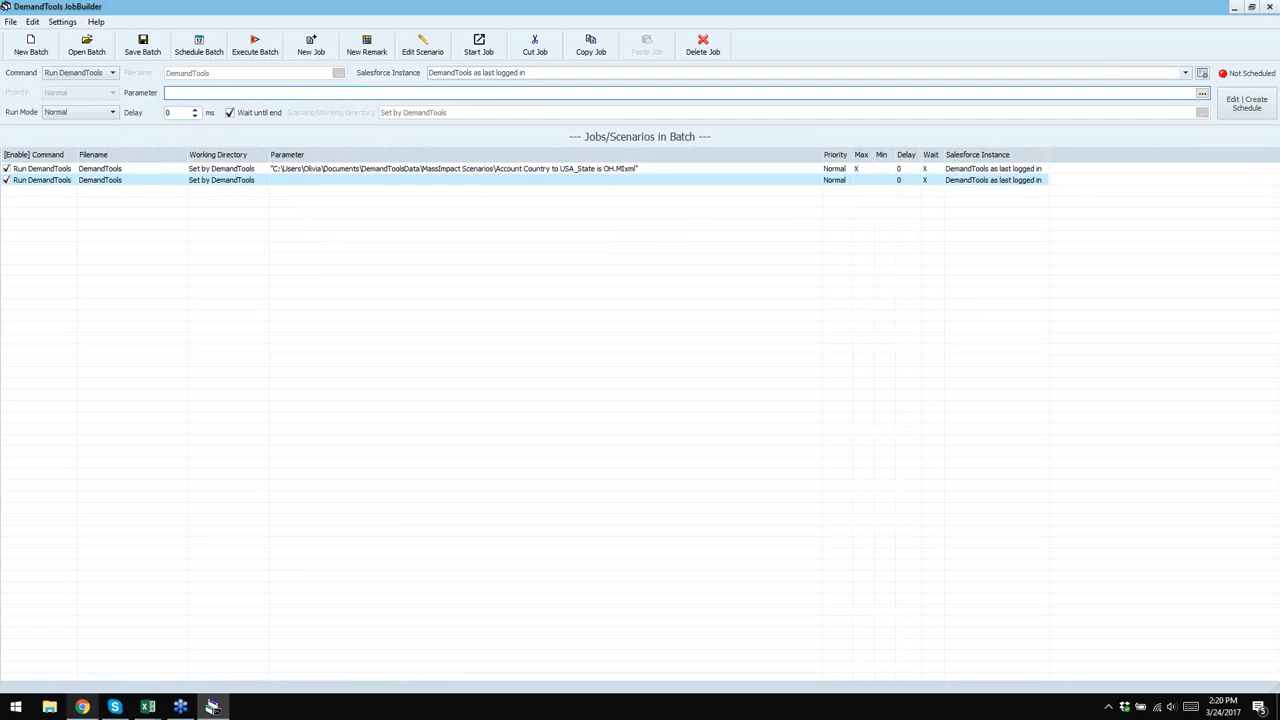
- Read the MassEffect Export parameters and the input/output file path and worksheet rules in the online help in Chrome, and return to JobBuilder
left_click(88, 709)
scroll(380, 290, "up", 5)
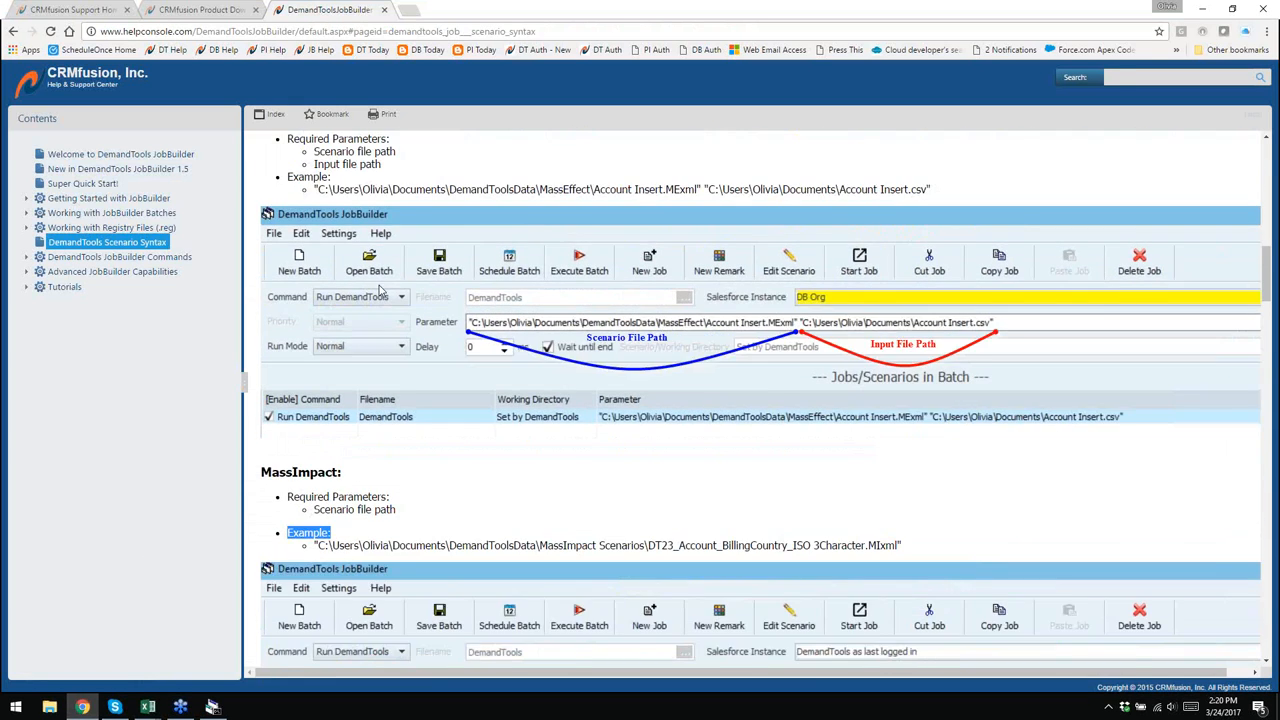
scroll(380, 288, "up", 2)
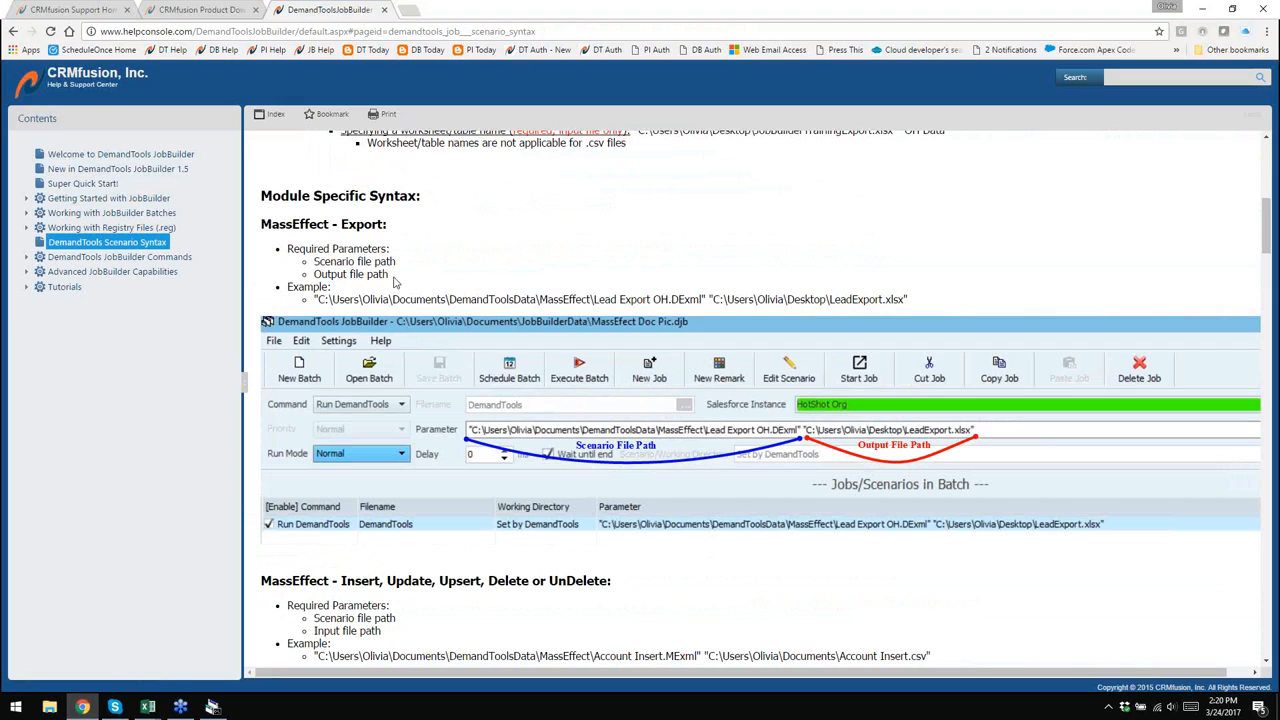
left_click_drag(392, 278, 309, 274)
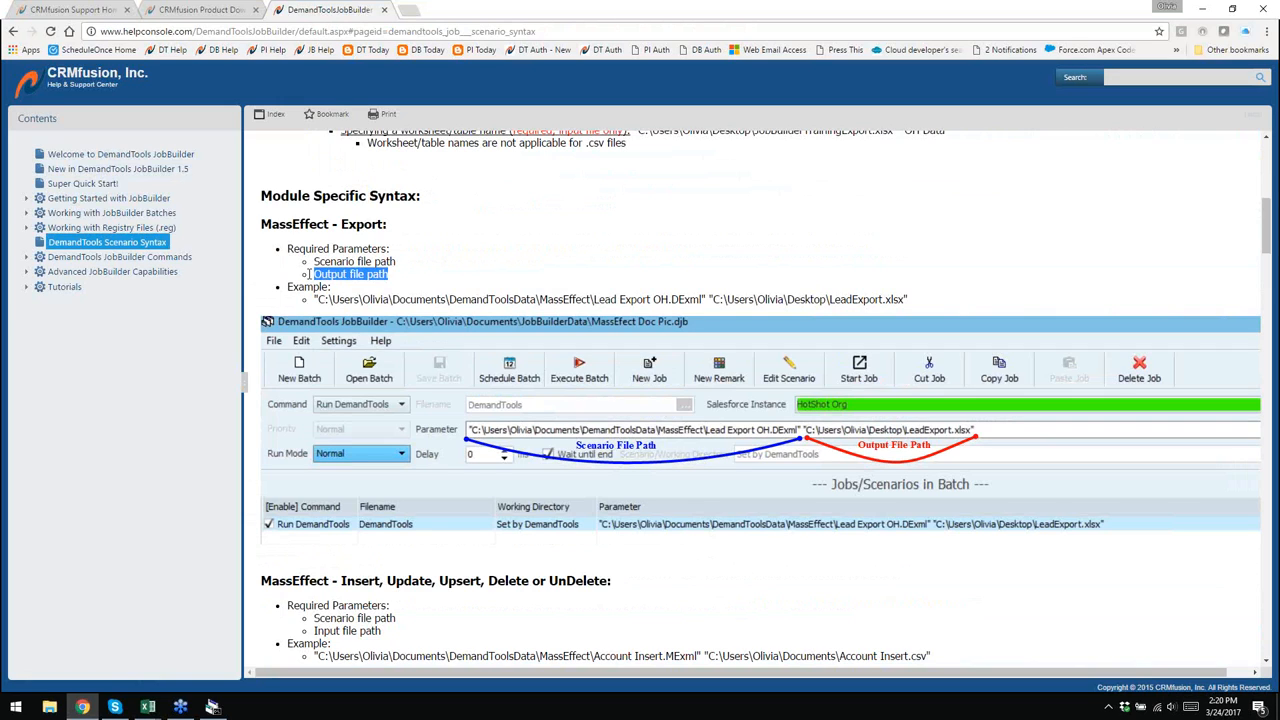
left_click(425, 268)
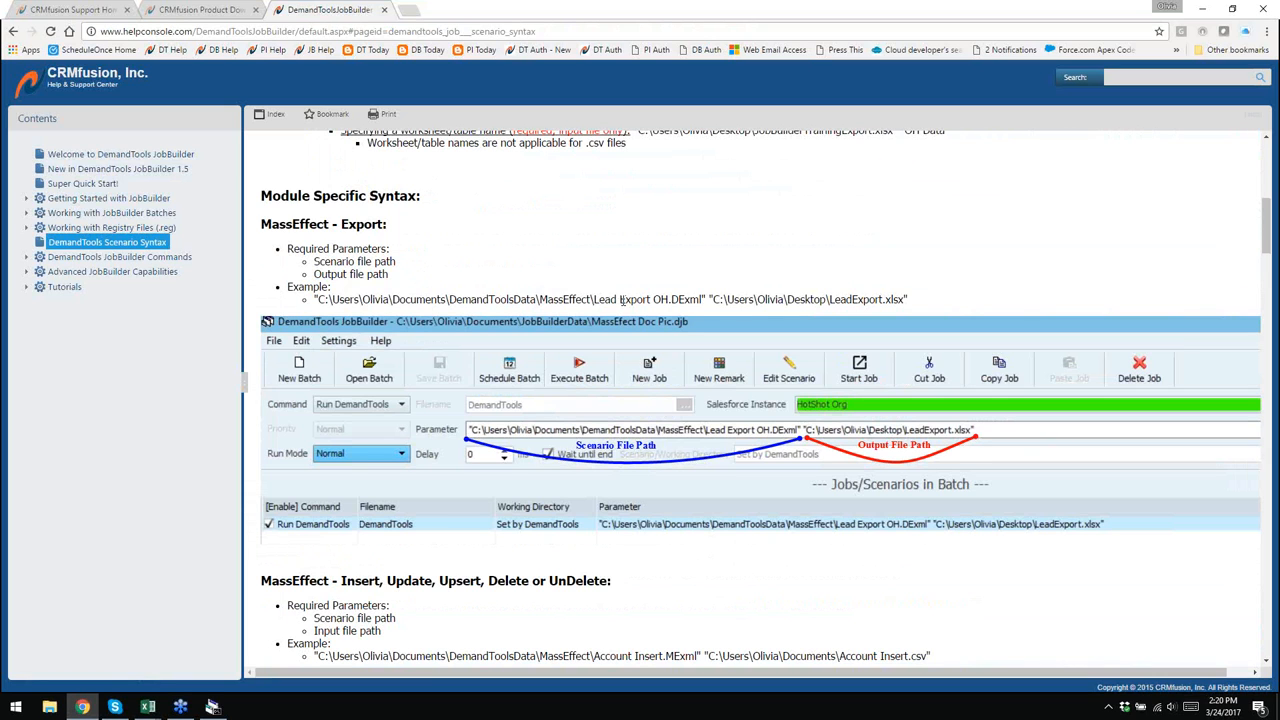
scroll(900, 295, "up", 3)
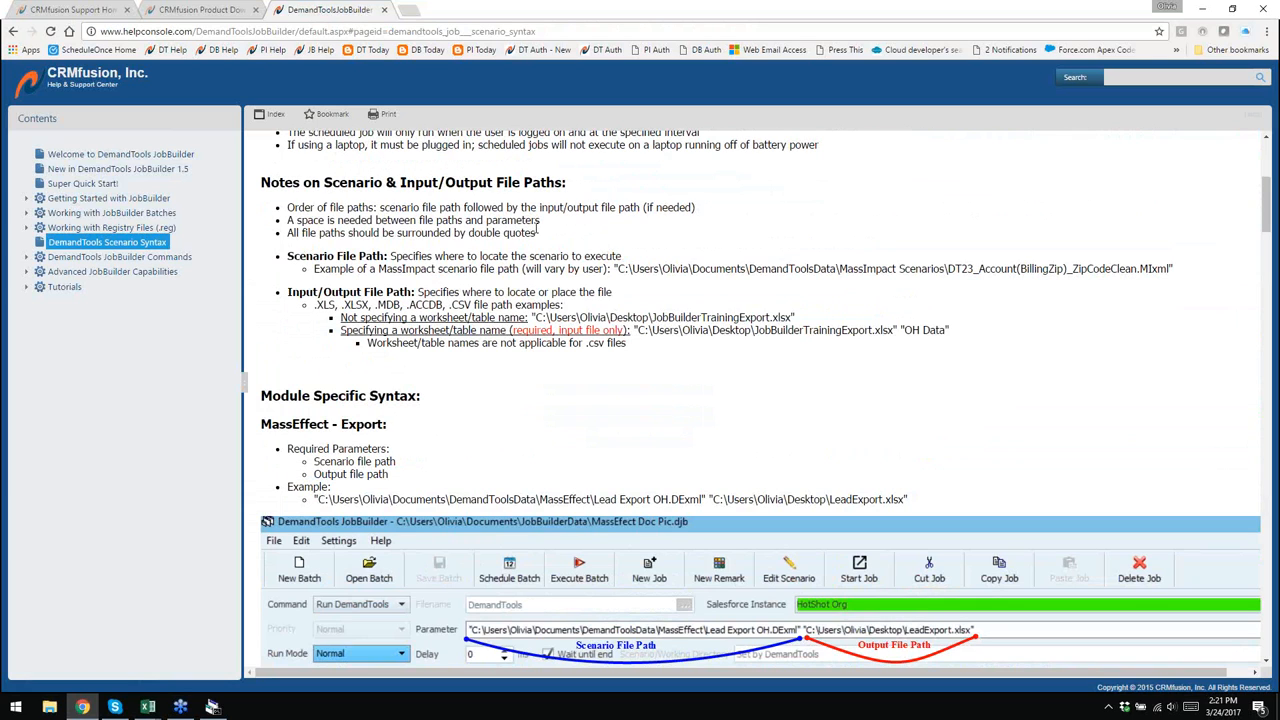
scroll(560, 450, "down", 2)
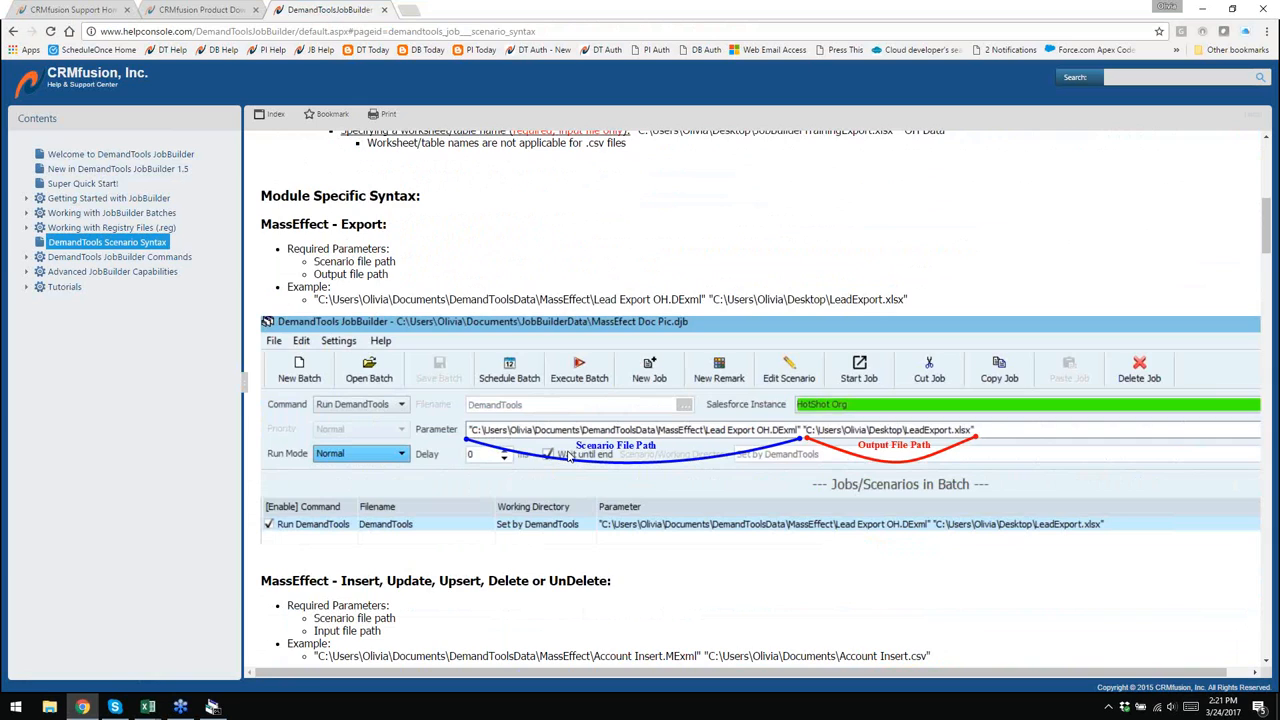
scroll(569, 455, "up", 2)
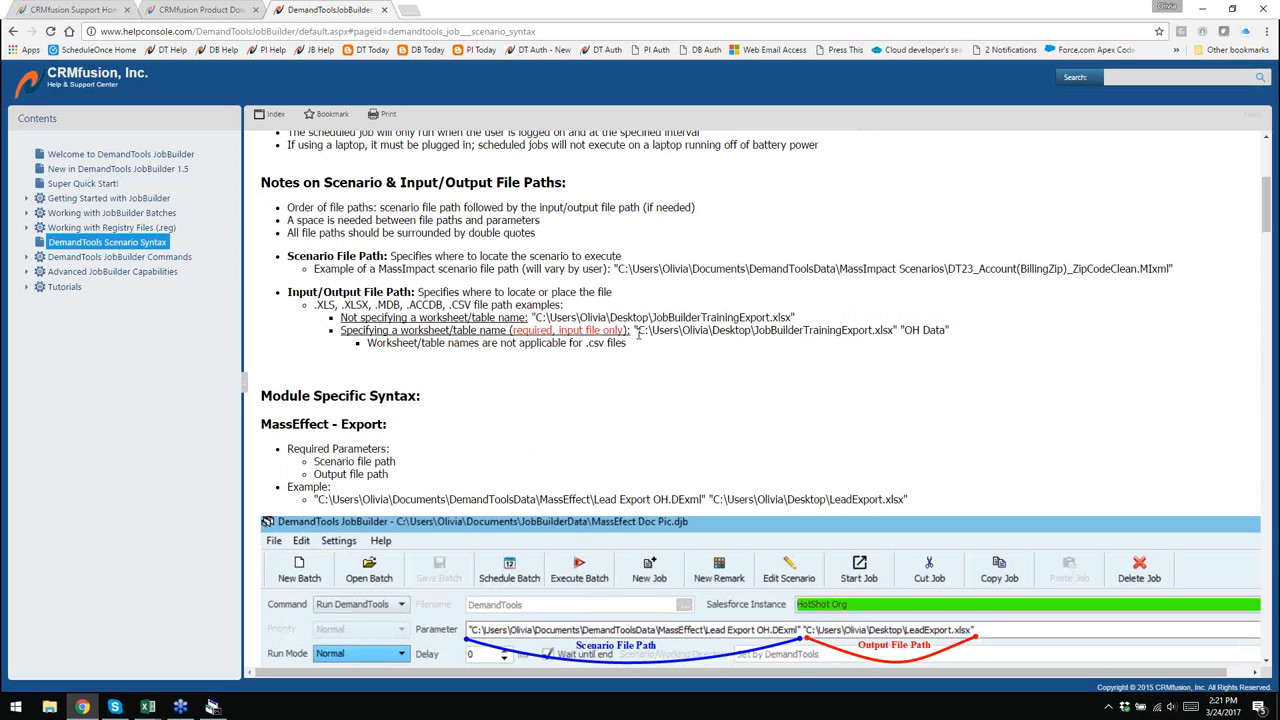
left_click_drag(637, 331, 950, 329)
left_click(628, 349)
scroll(524, 374, "down", 1)
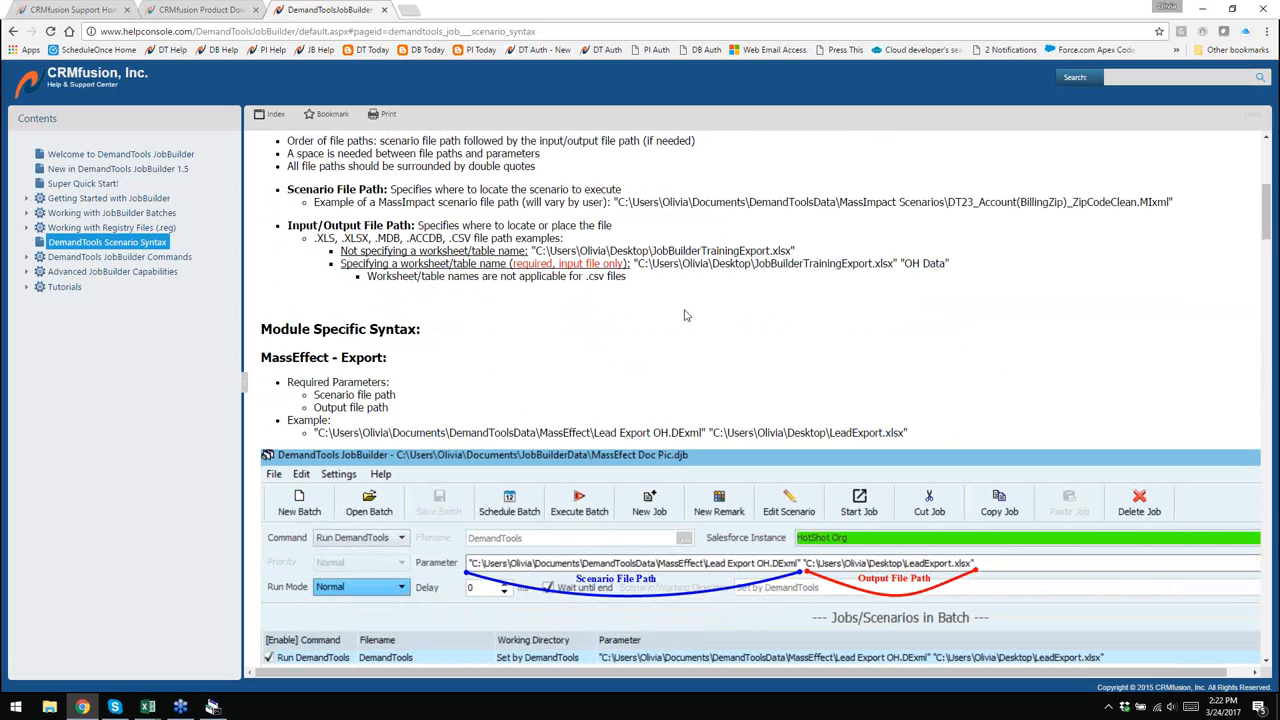
left_click(213, 705)
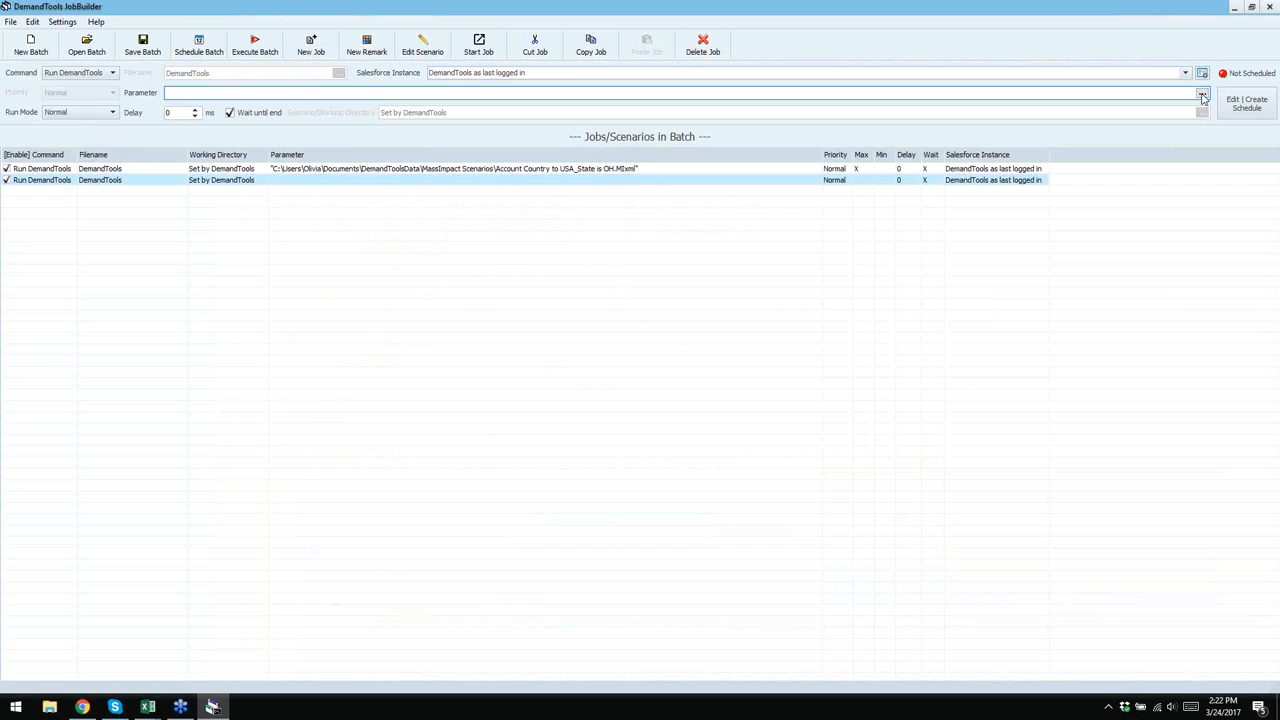
- Set the second job's parameter to the Lead Export OH scenario from the MassEffect folder
left_click(1203, 96)
double_click(789, 326)
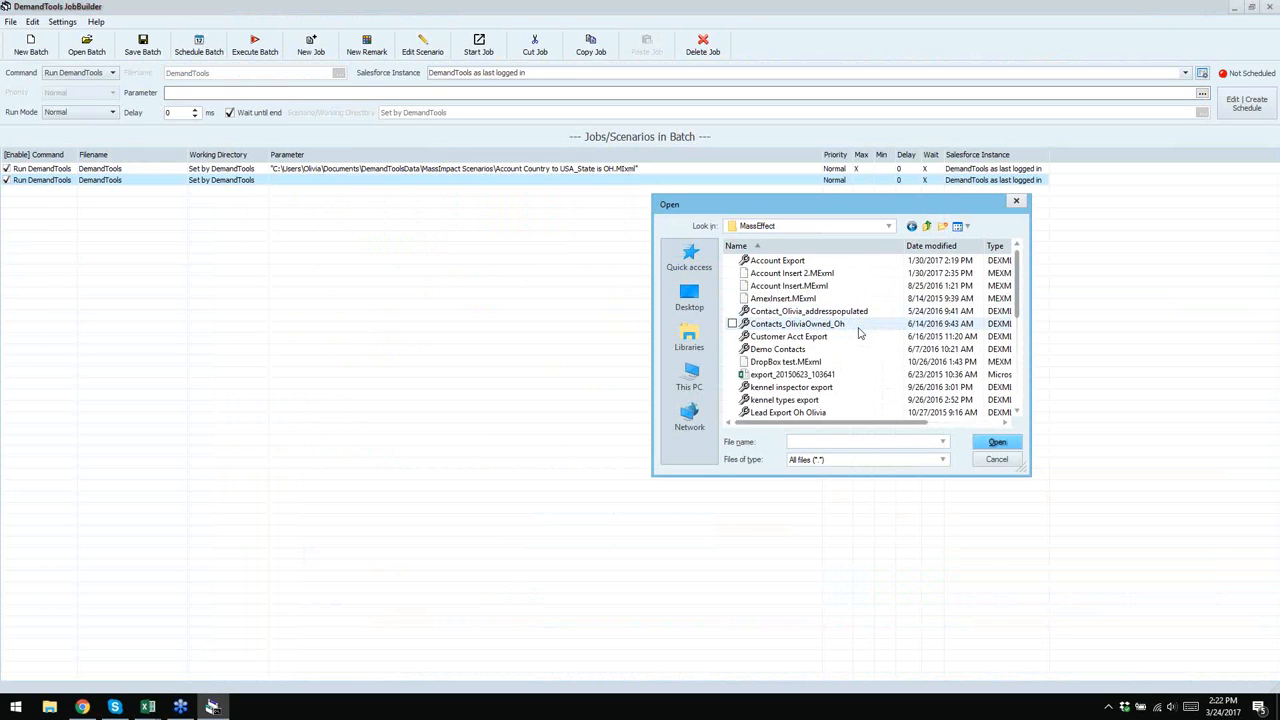
scroll(858, 335, "down", 1)
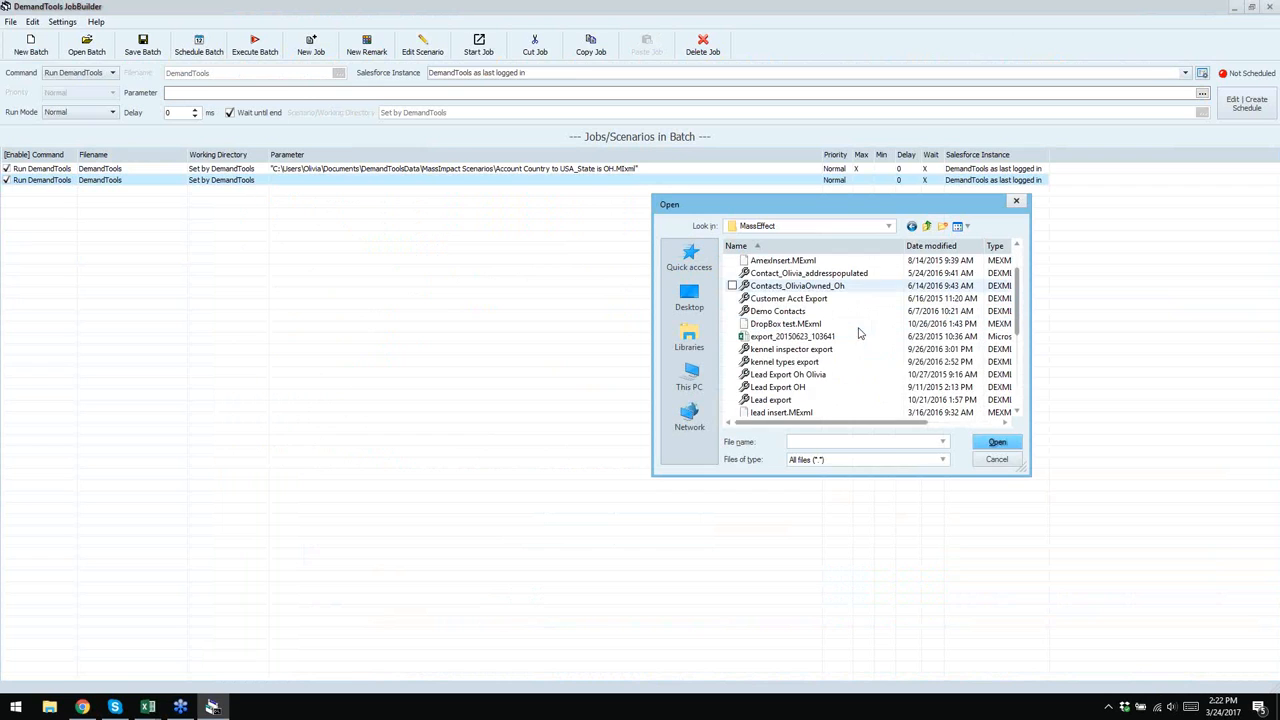
double_click(806, 388)
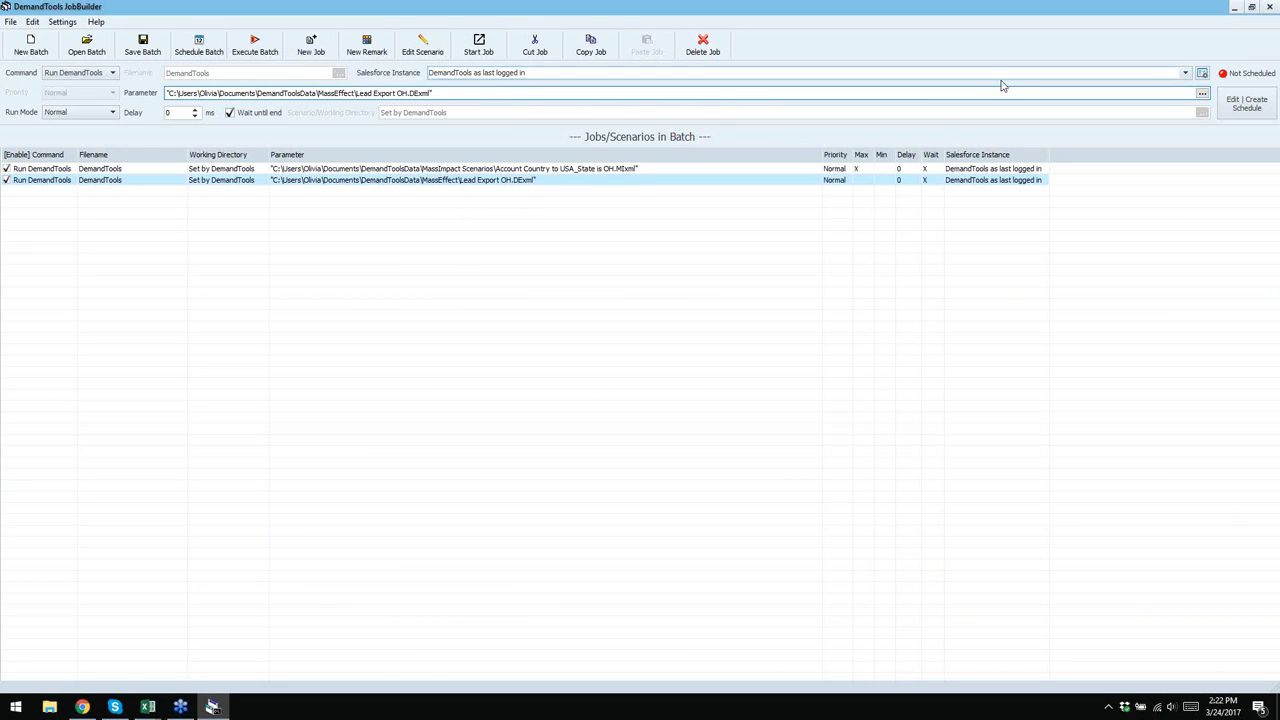
- Add the accts Excel workbook from the Desktop as the output file path in the Lead Export OH job's parameter
left_click(1203, 93)
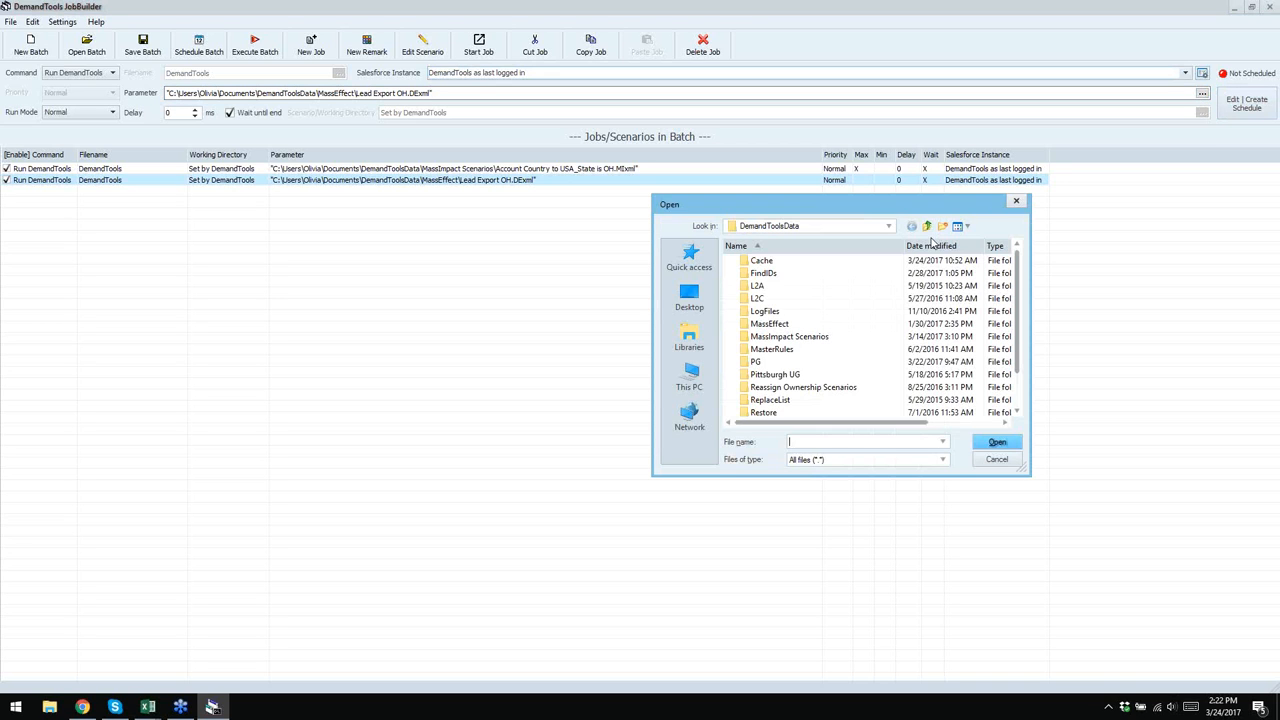
left_click(686, 307)
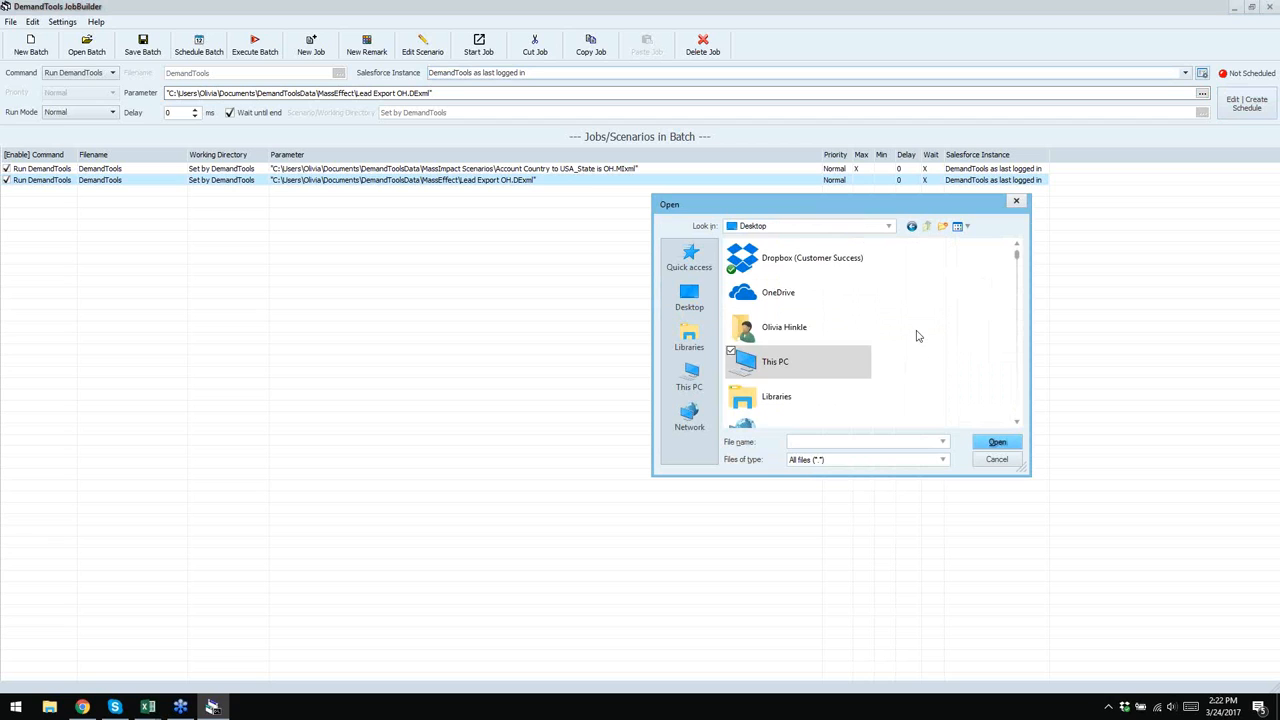
scroll(916, 330, "down", 5)
scroll(918, 323, "down", 10)
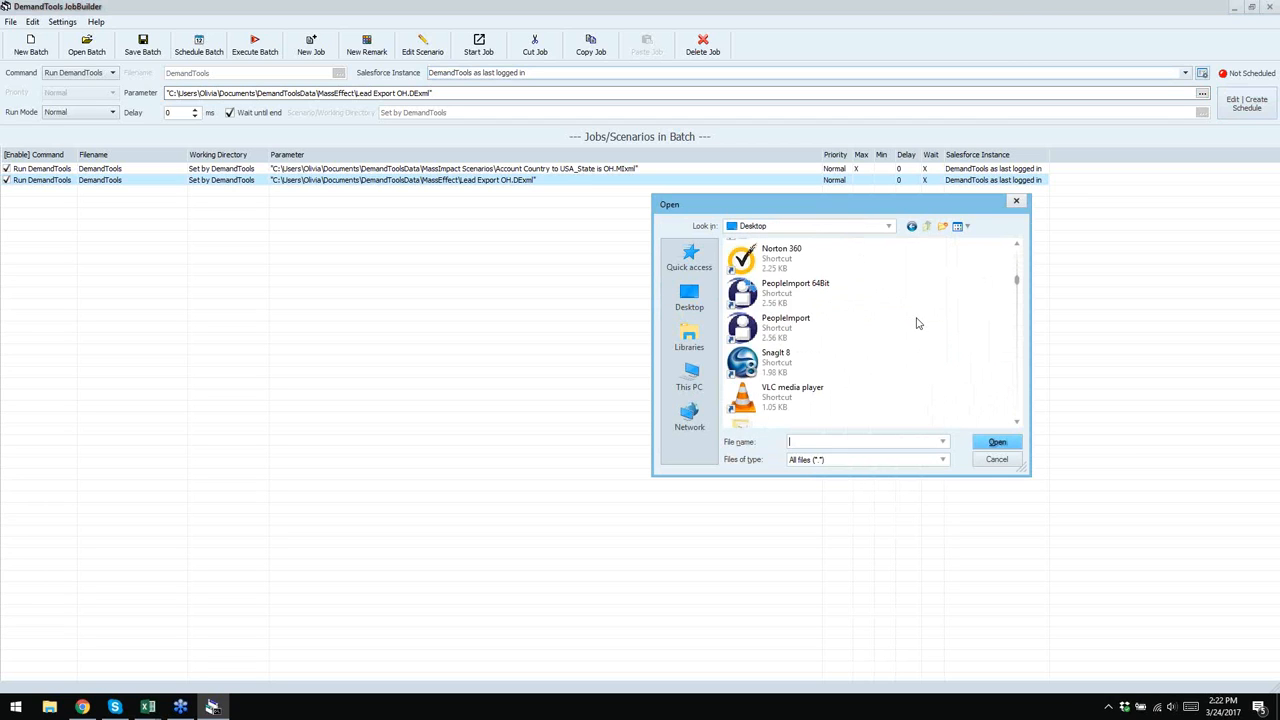
scroll(918, 323, "down", 5)
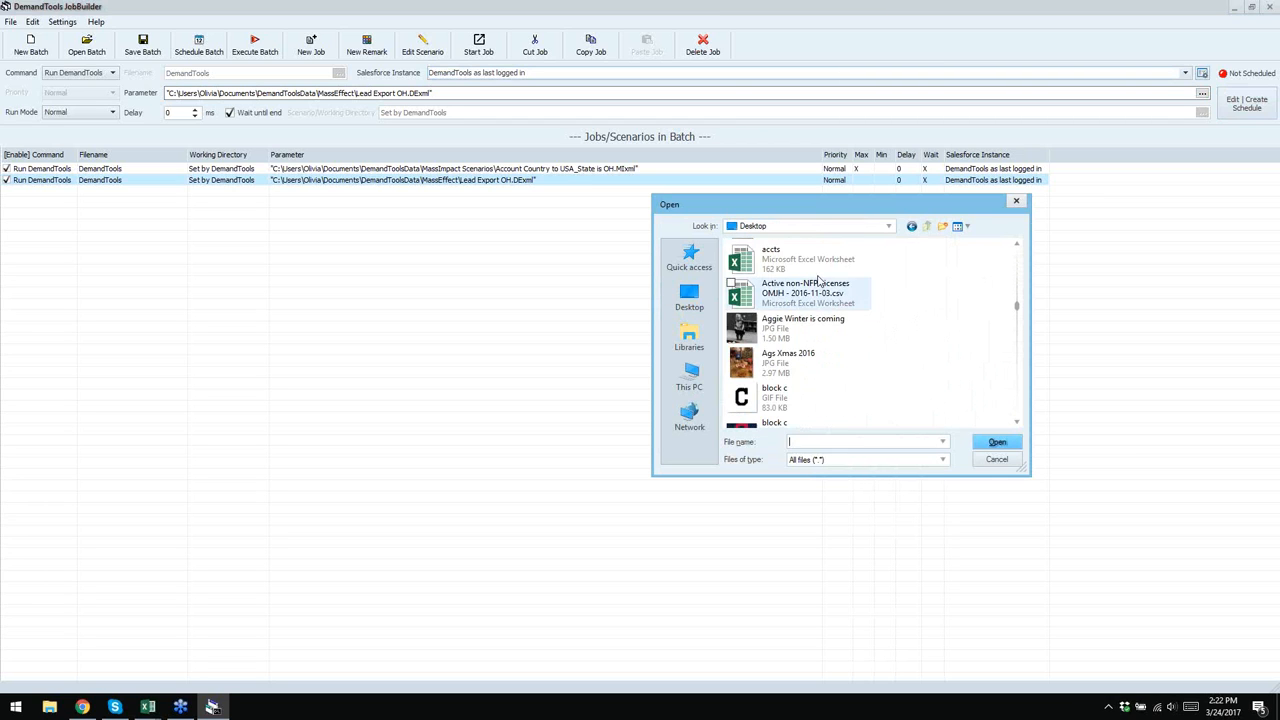
left_click(785, 263)
left_click(997, 441)
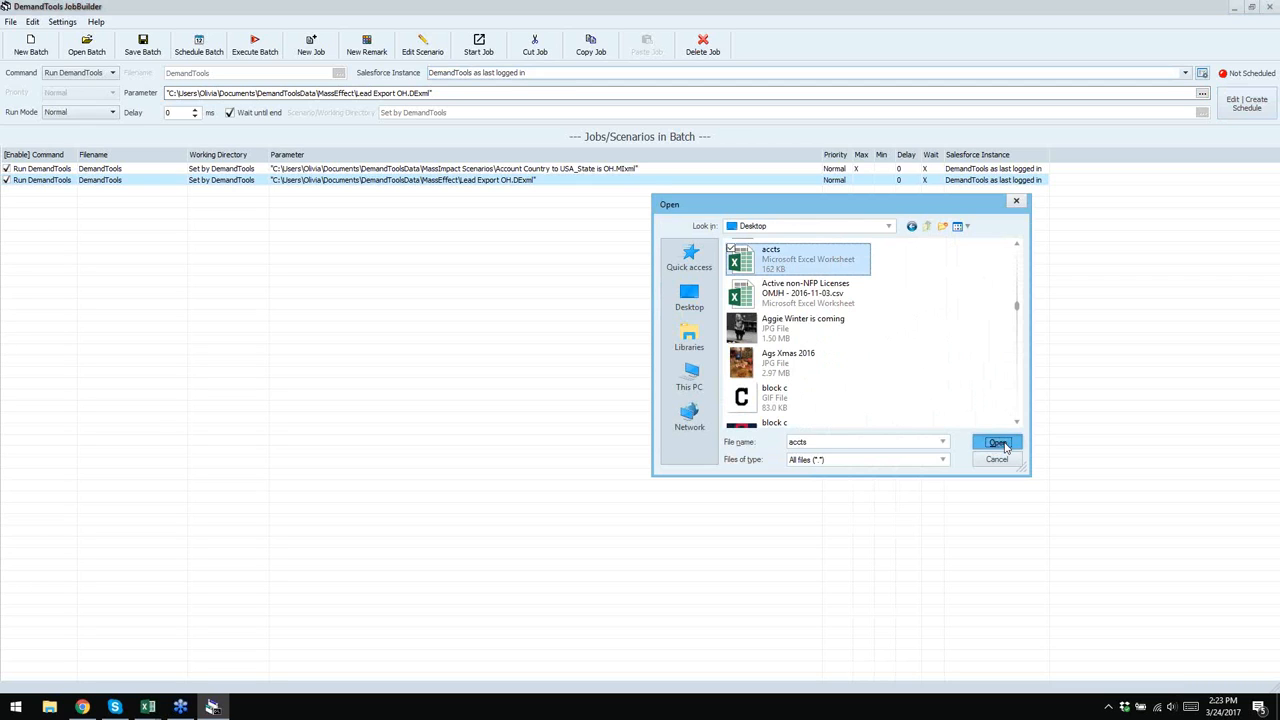
- Rename the output file in the Lead Export OH job's parameter from accts to LeadExport, keeping the .xlsx extension
left_click(533, 93)
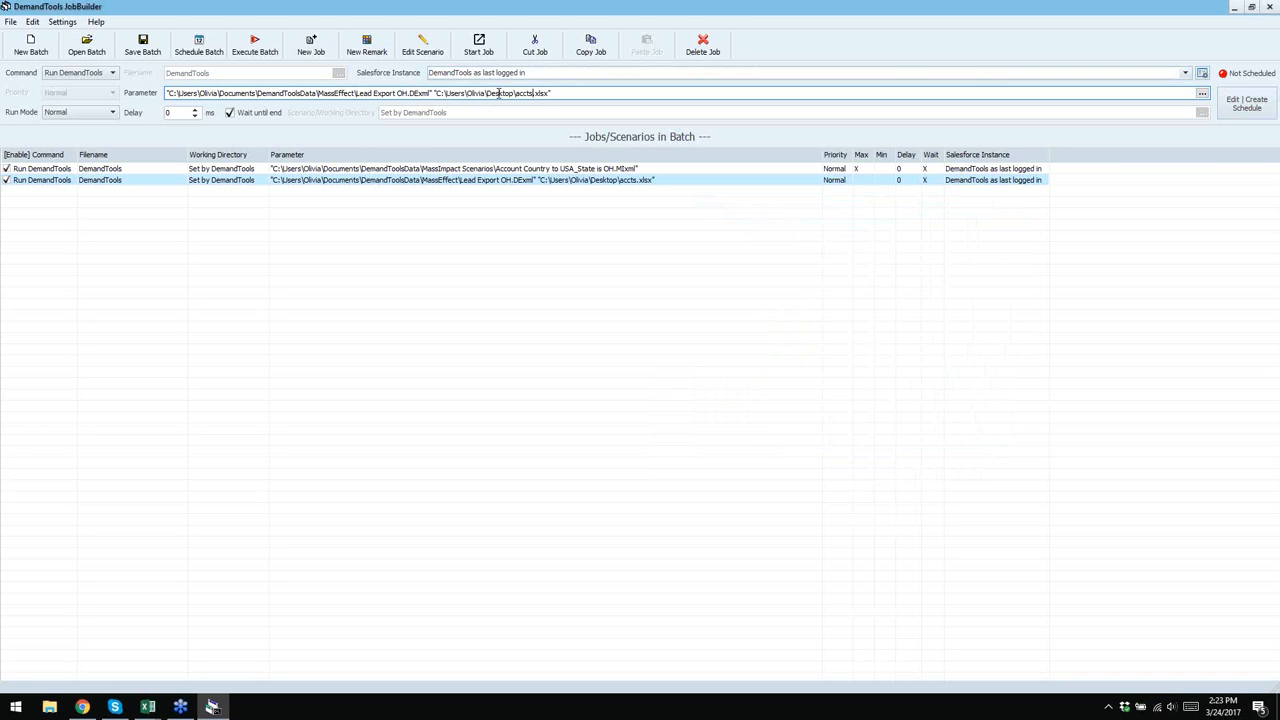
left_click_drag(436, 93, 514, 100)
left_click(533, 94)
key("BackSpace")
key("BackSpace")
key("BackSpace")
key("BackSpace")
key("BackSpace")
type("LeadExport")
left_click(619, 92)
- Move the Account Country to USA_State is OH job below the Lead Export OH job in the batch
mouse_move(504, 170)
left_mouse_down()
mouse_move(508, 194)
mouse_move(510, 164)
left_mouse_up()
left_click(586, 190)
mouse_move(600, 180)
left_mouse_down()
mouse_move(603, 167)
mouse_move(597, 199)
left_mouse_up()
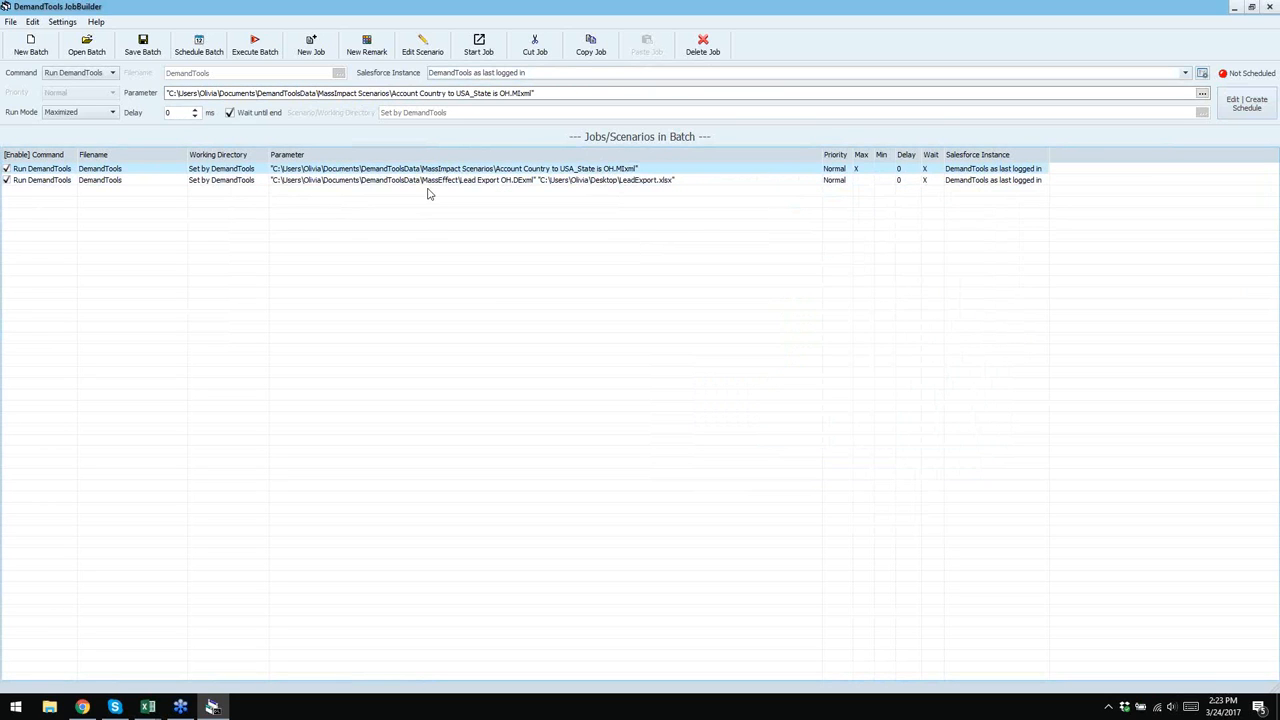
right_click(361, 172)
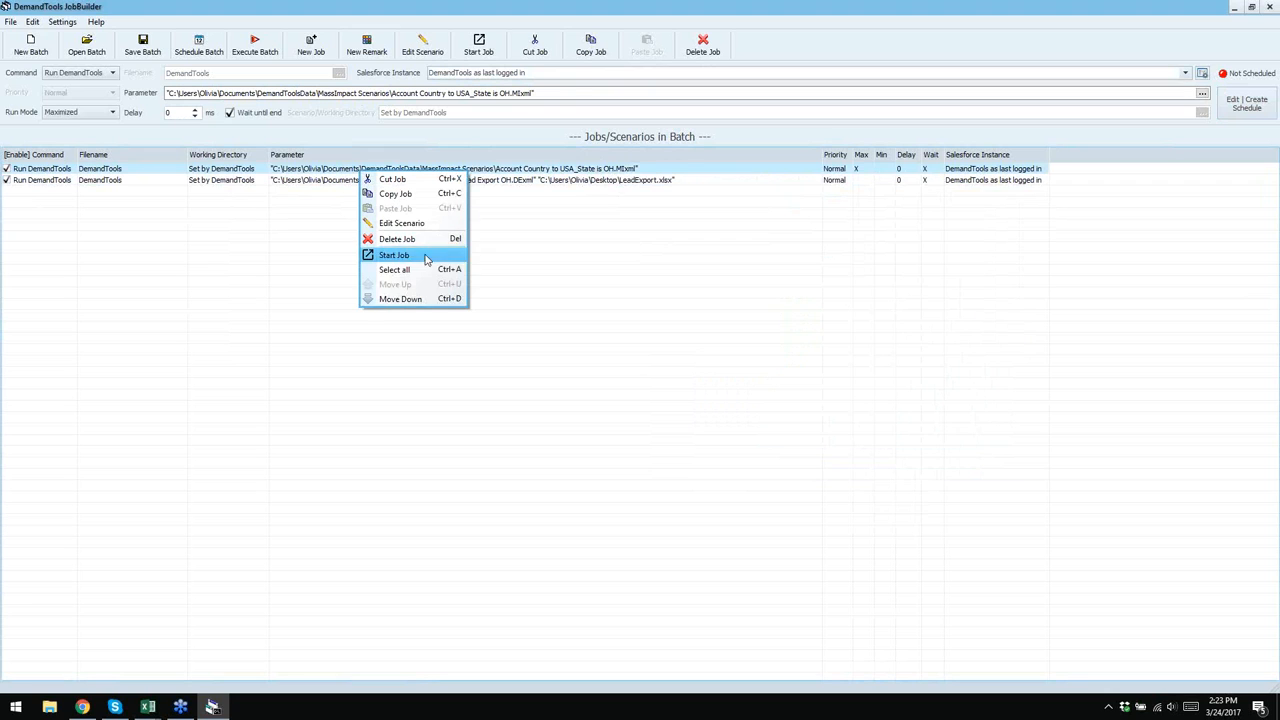
left_click(422, 299)
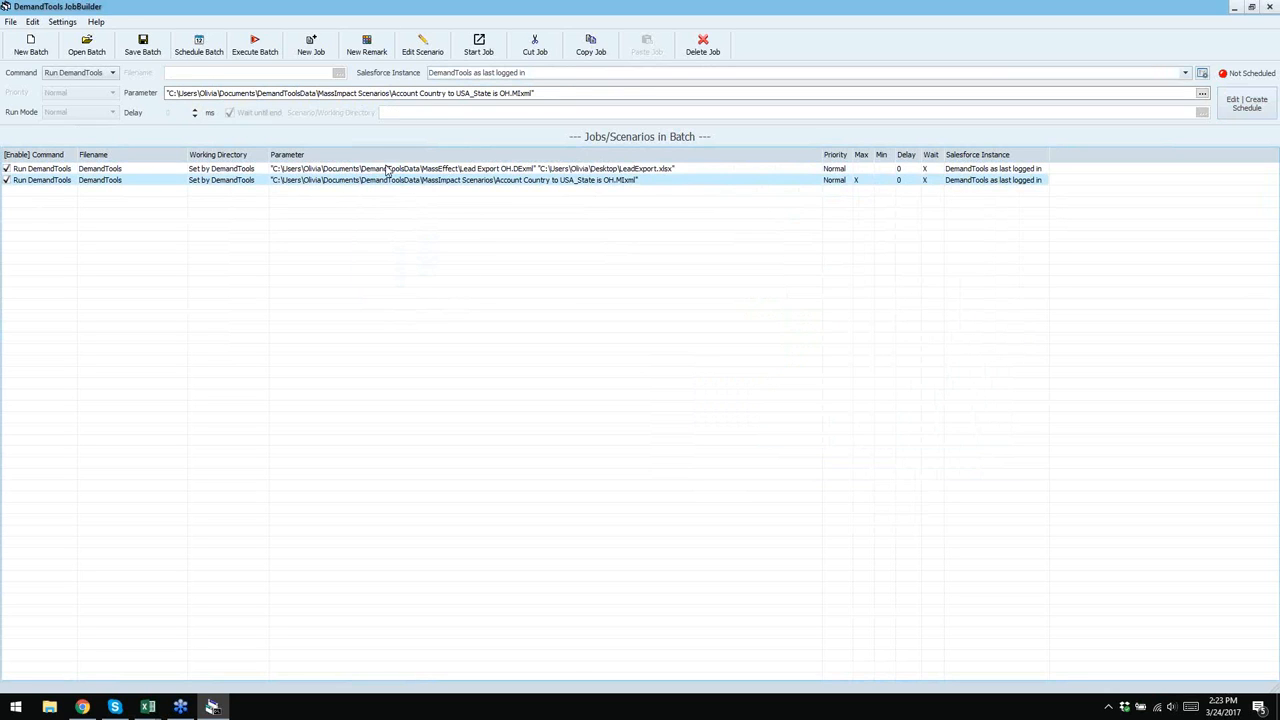
right_click(386, 169)
right_click(360, 181)
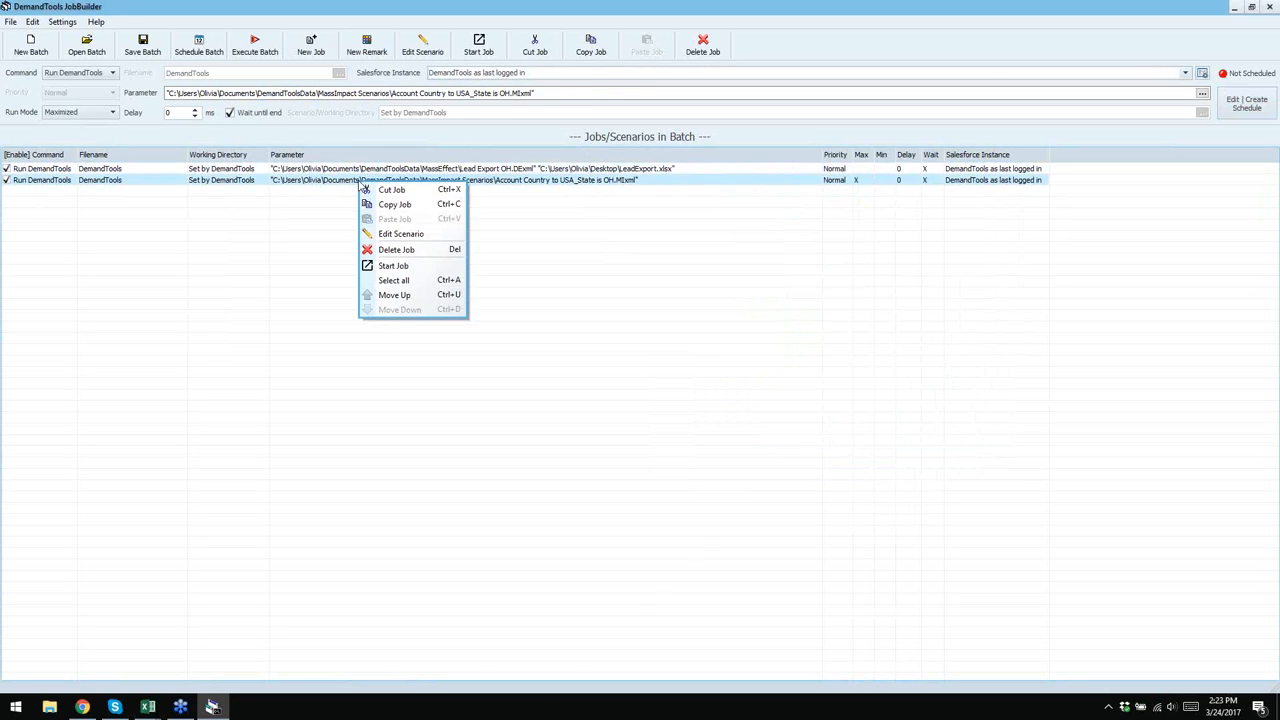
left_click(551, 276)
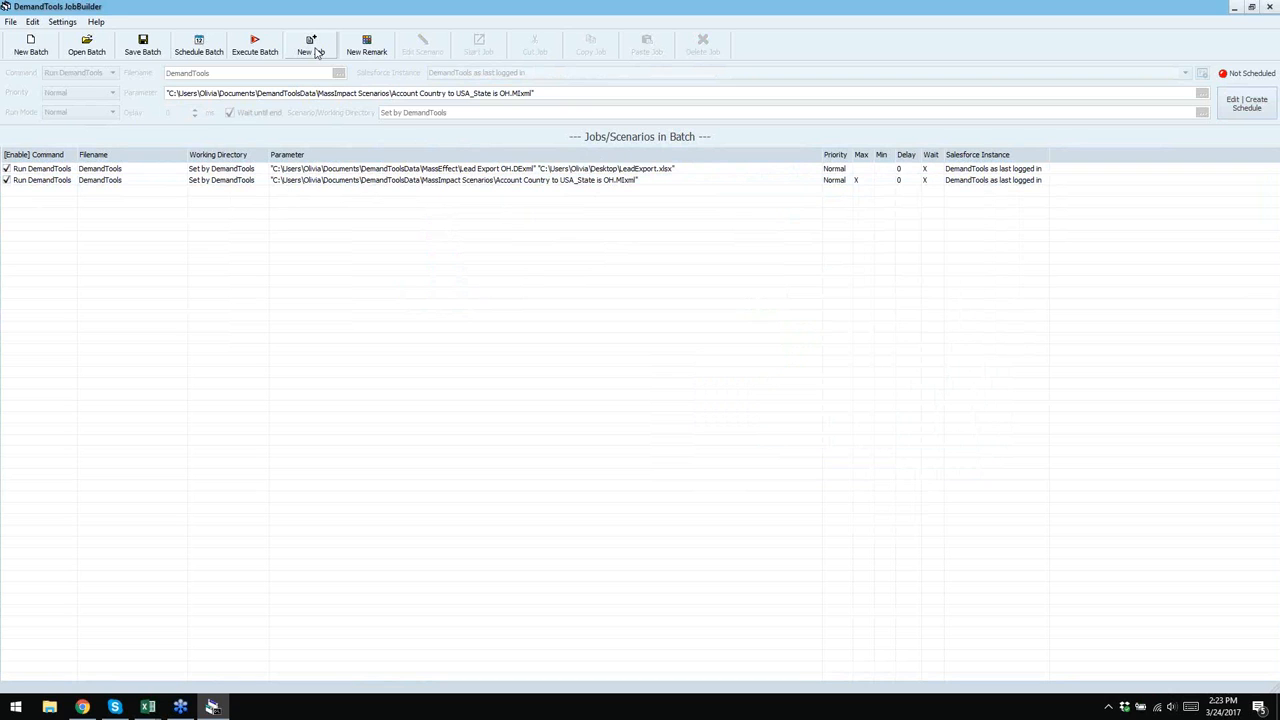
- Add the DT23_Account_BillingState_LongName scenario from DemandToolsData\MassImpact Scenarios in File Explorer to the batch as a third job, and close File Explorer
left_click(51, 709)
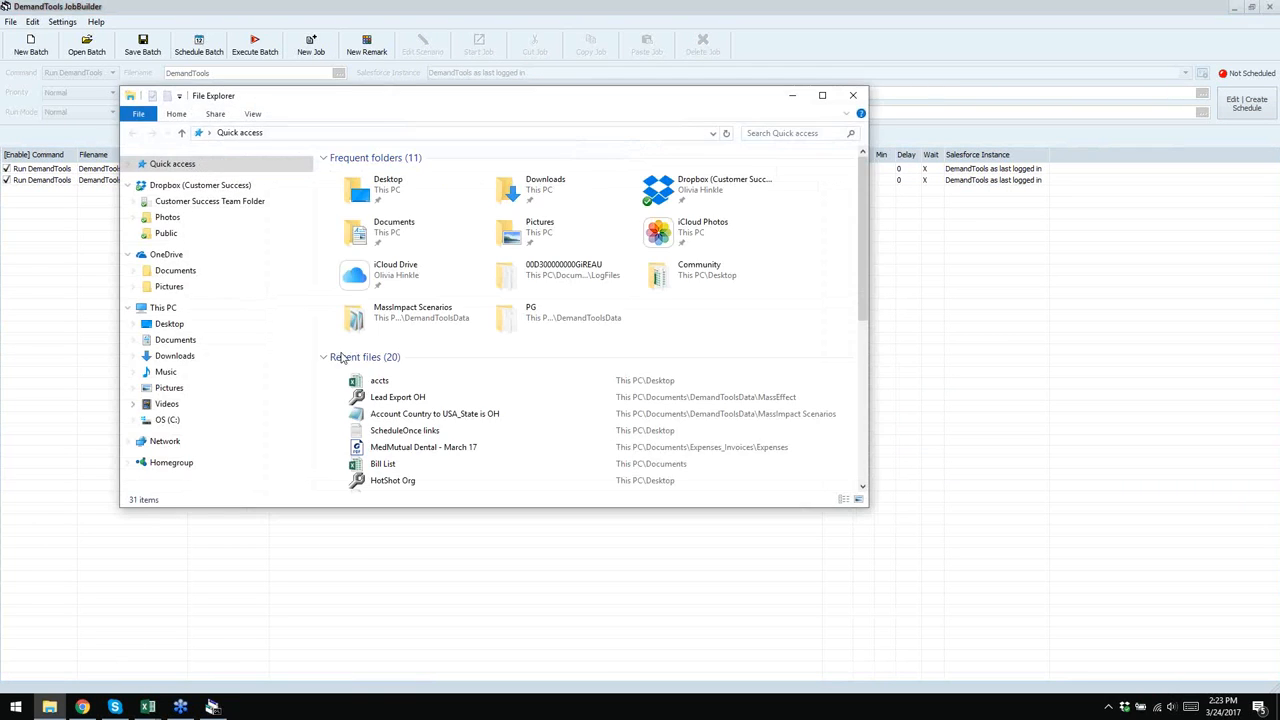
double_click(378, 232)
double_click(385, 236)
left_click_drag(459, 106, 495, 211)
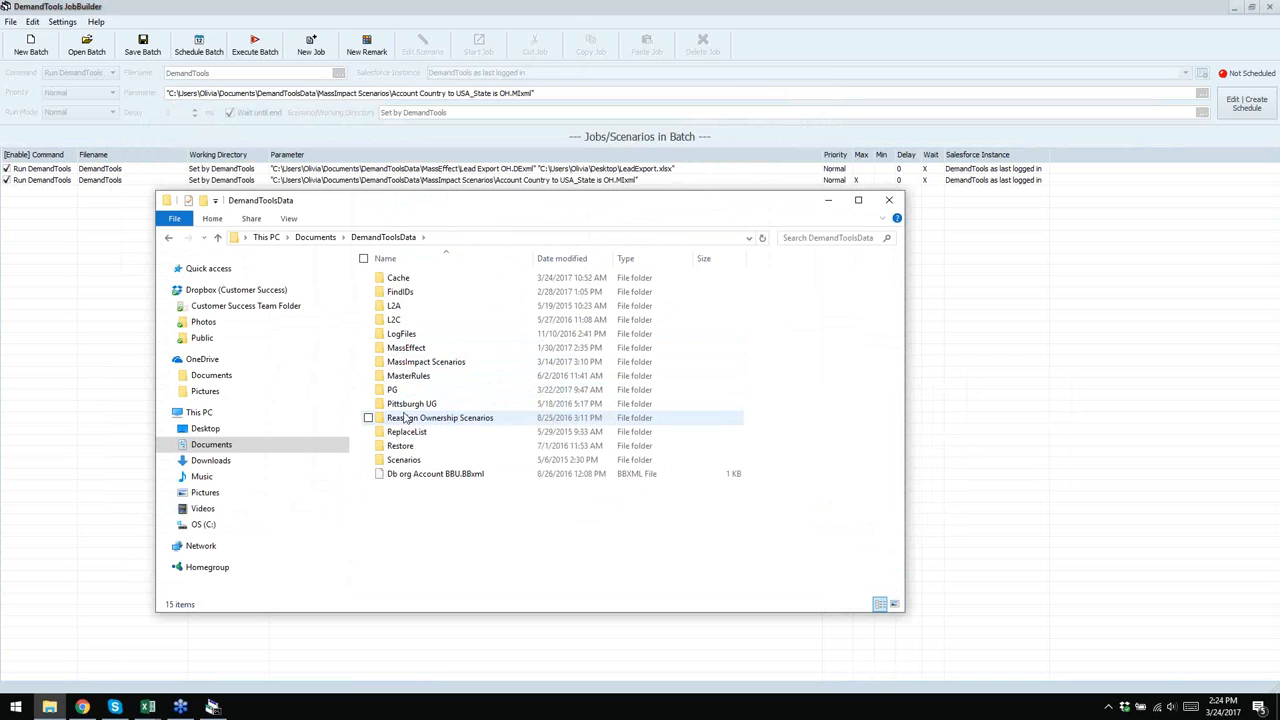
double_click(420, 362)
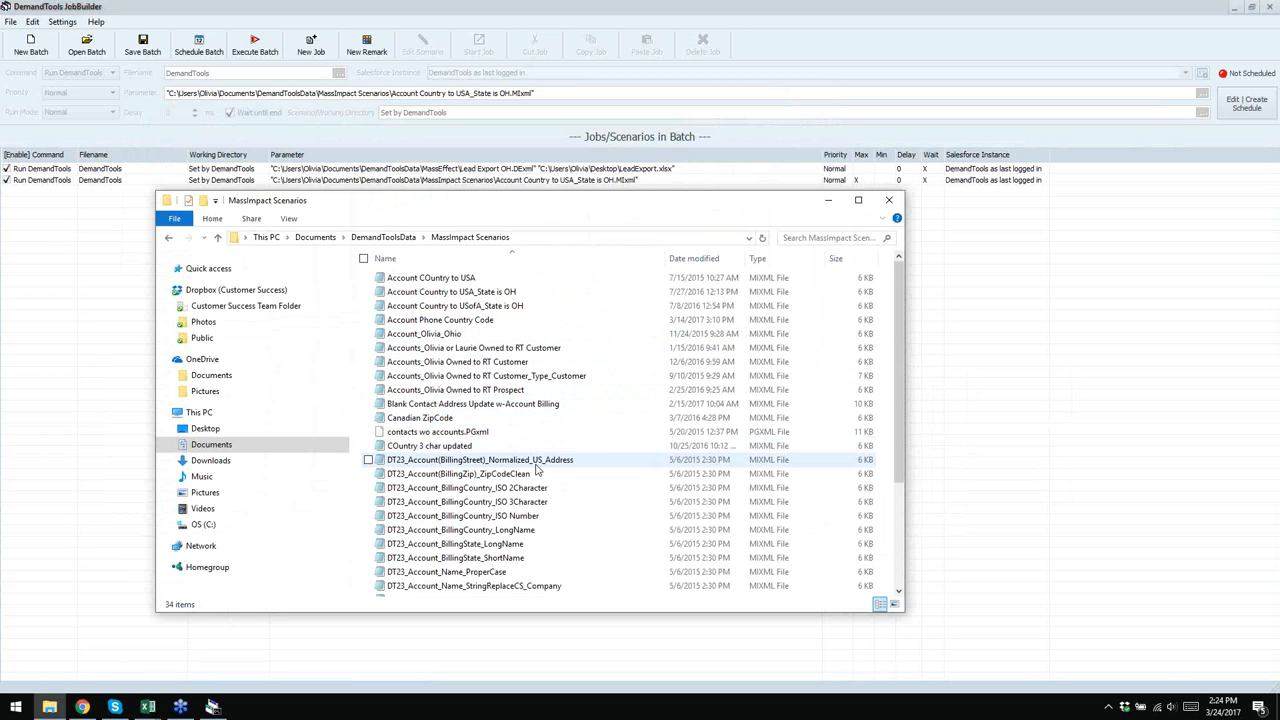
scroll(567, 429, "down", 1)
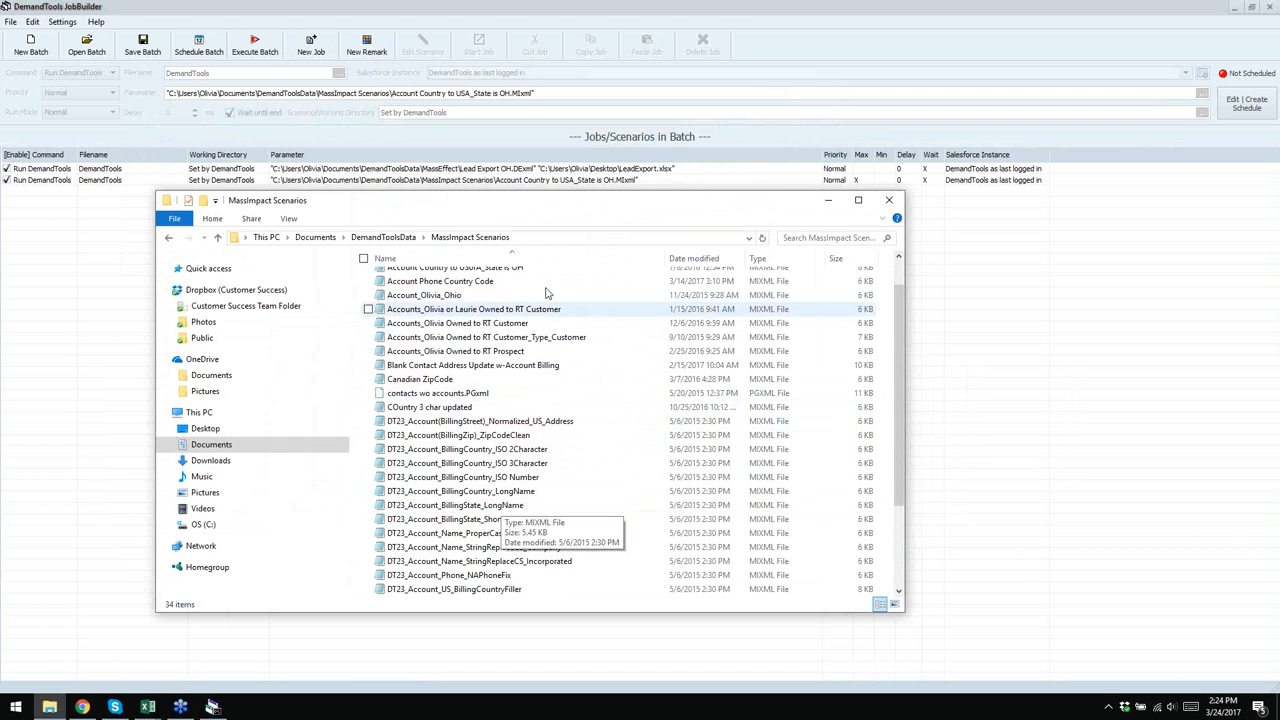
left_click_drag(550, 212, 557, 253)
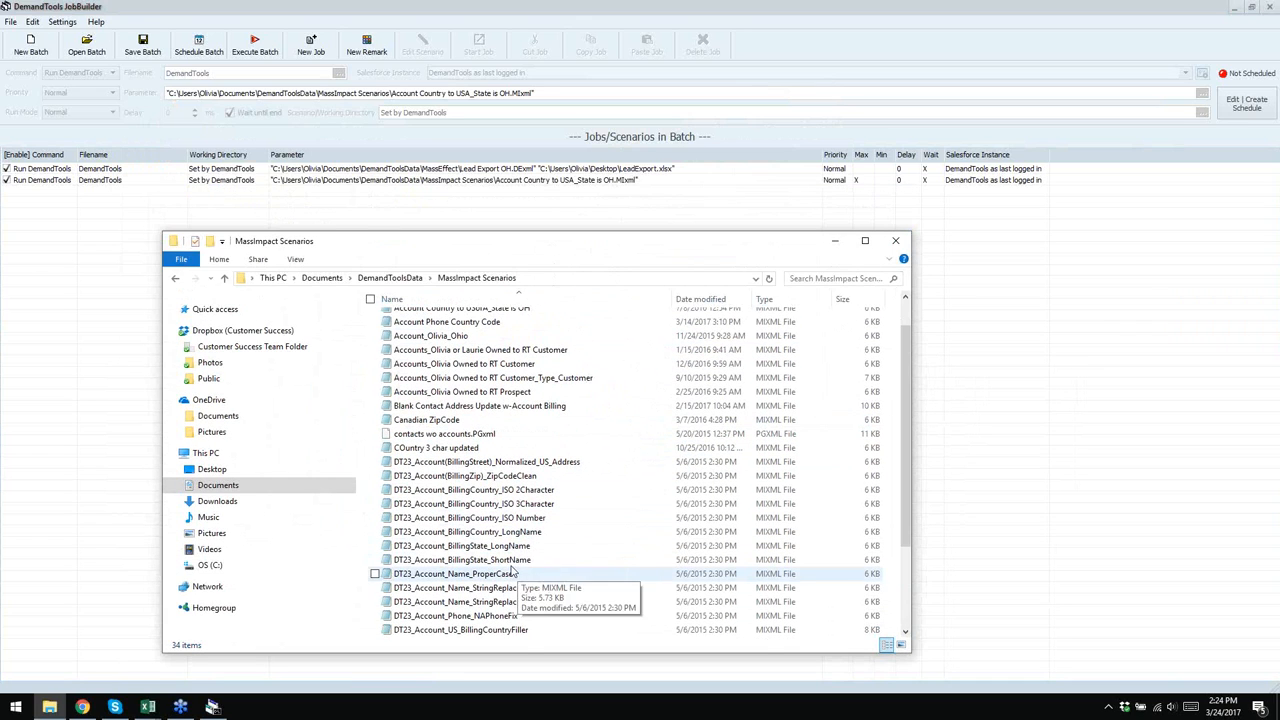
left_click_drag(515, 547, 435, 193)
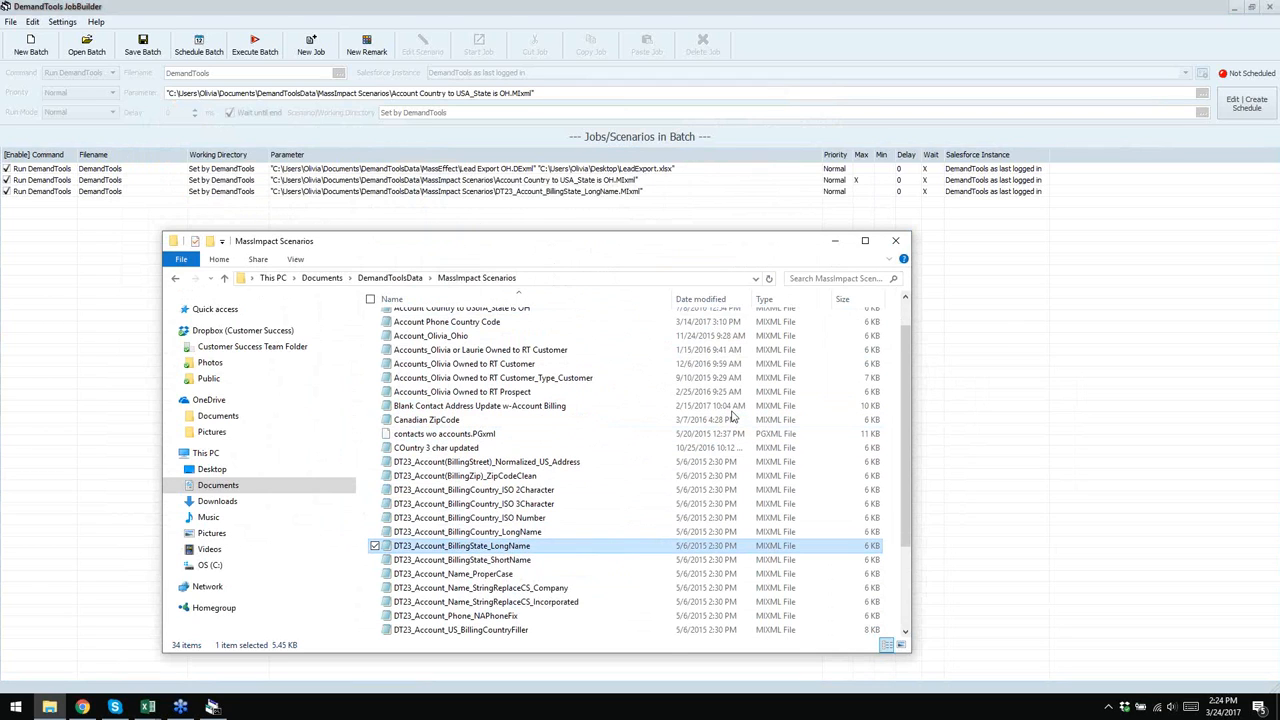
left_click(897, 245)
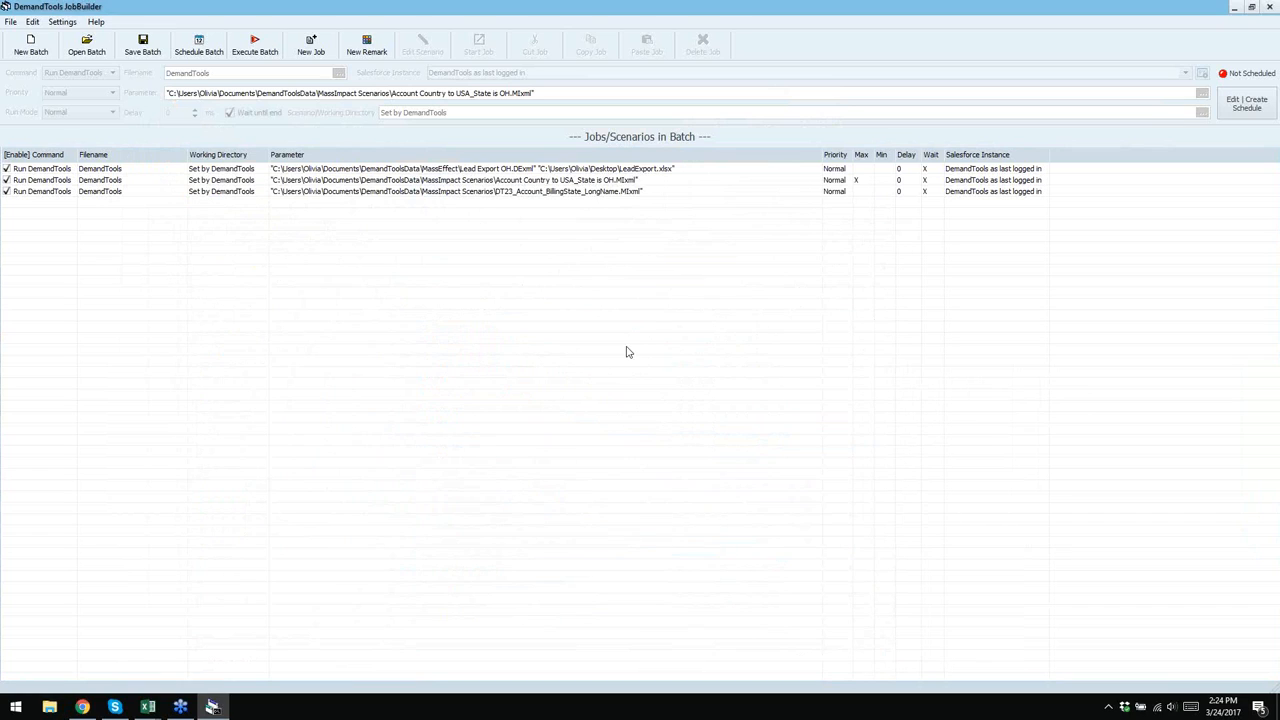
- Open the DT23_Account_BillingState_LongName job's scenario for editing in DemandTools MassImpact and enlarge its window
left_click(544, 193)
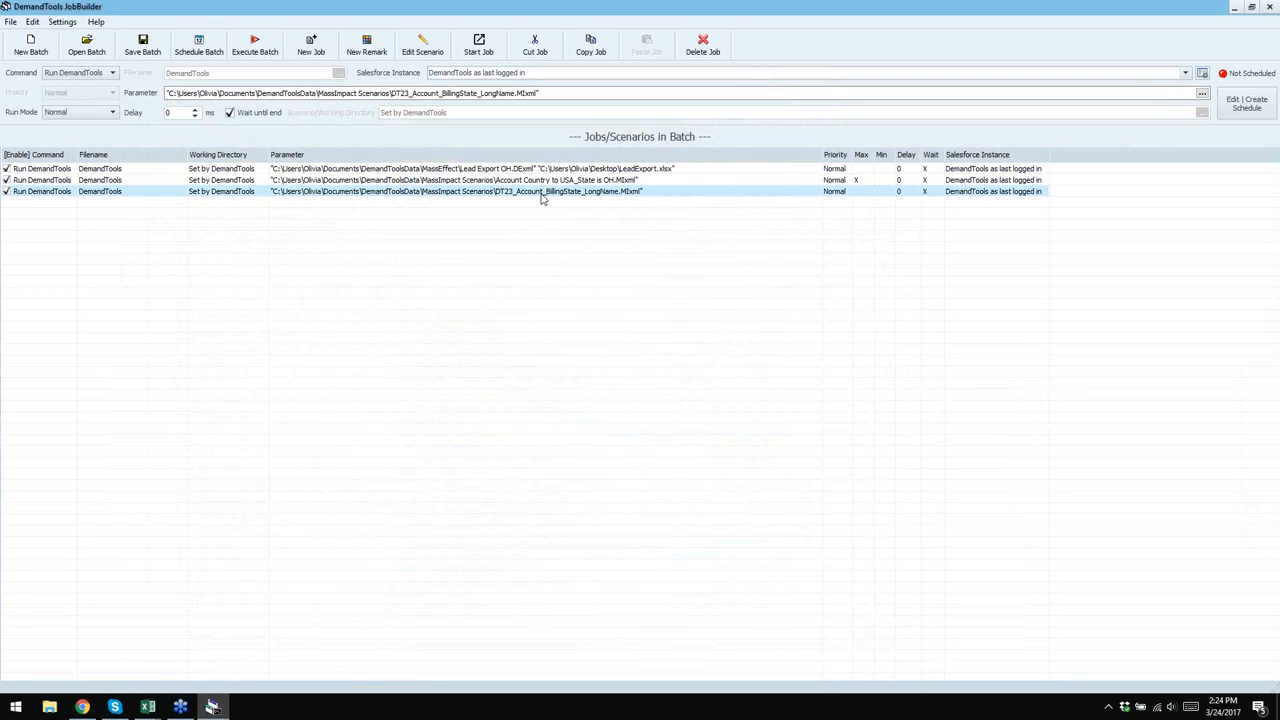
right_click(544, 194)
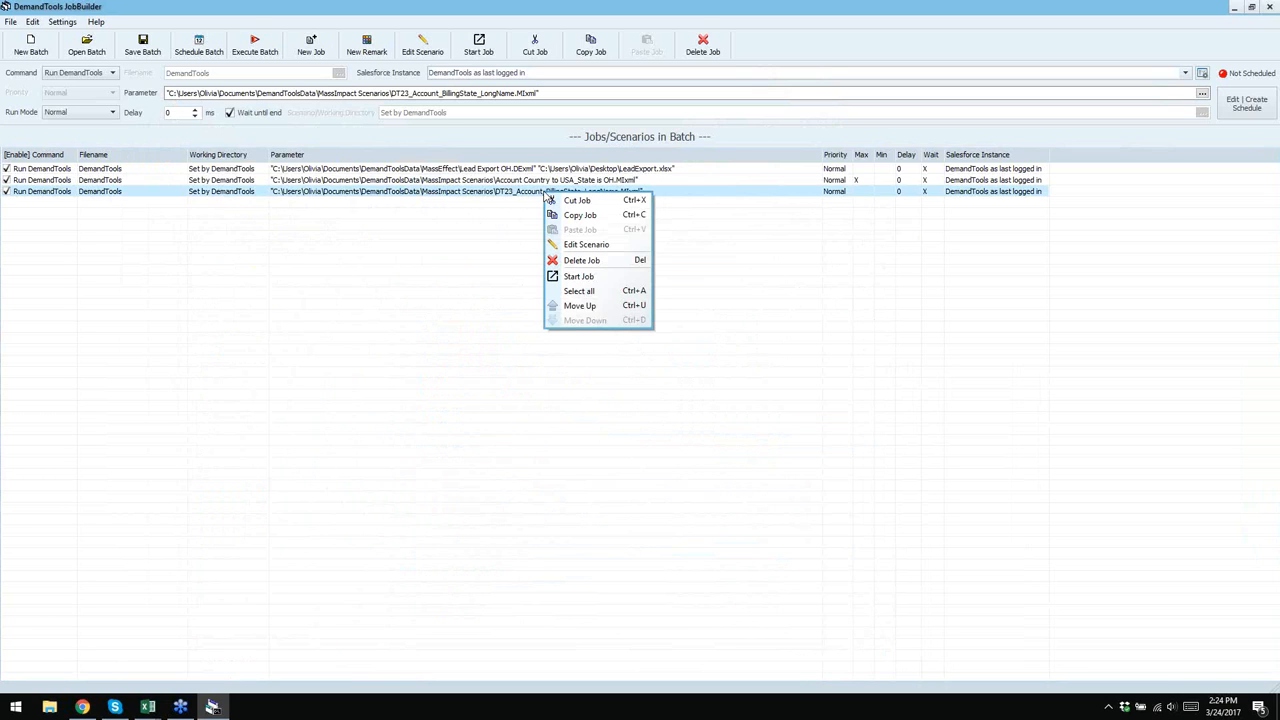
left_click(575, 246)
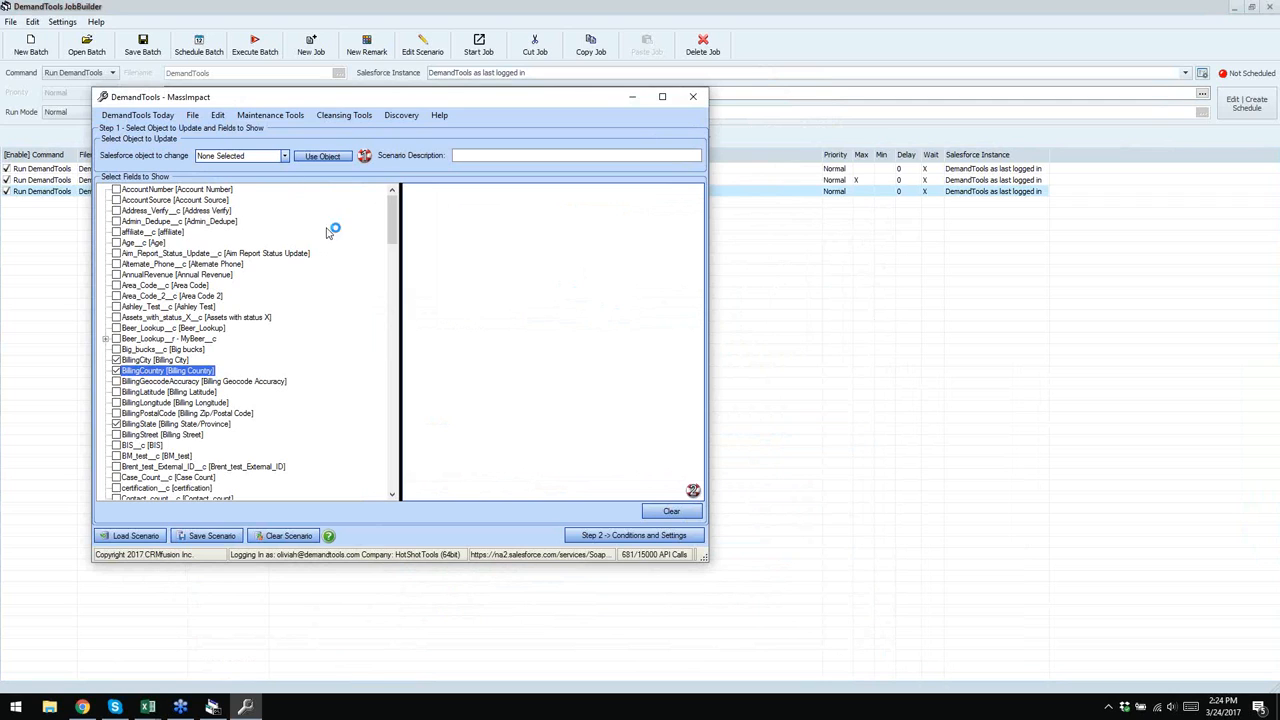
left_click_drag(708, 563, 862, 624)
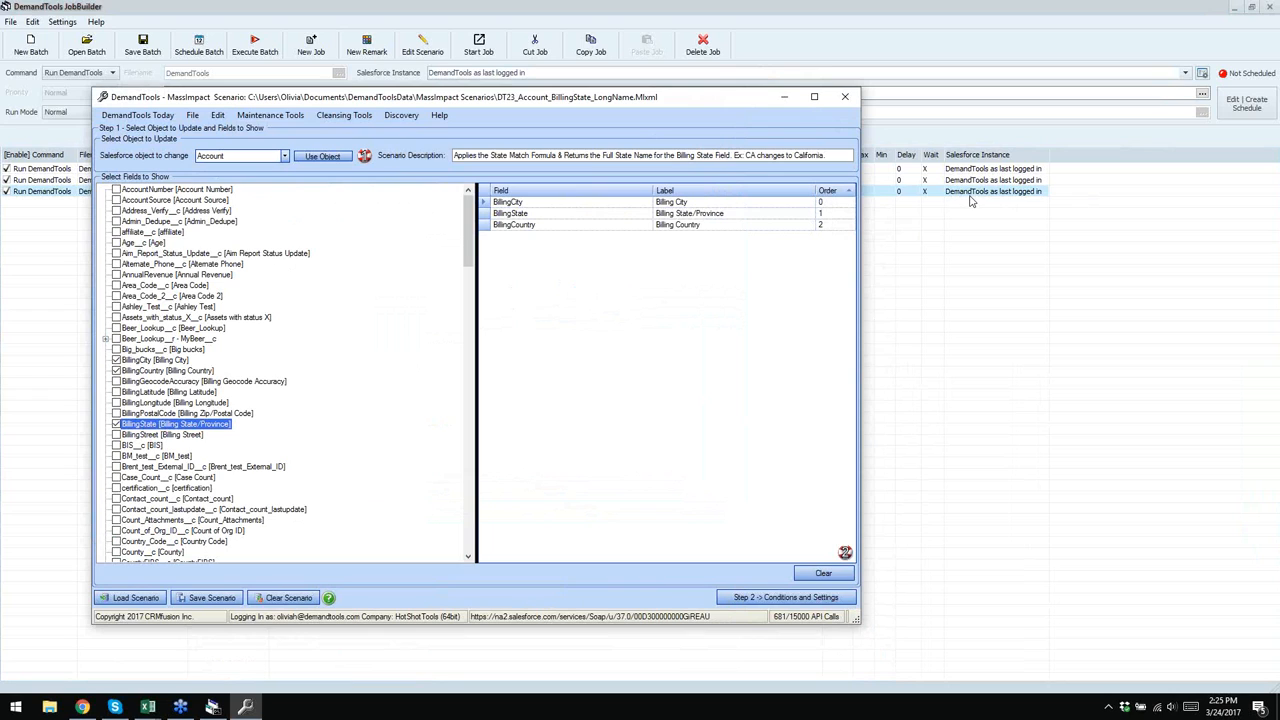
- Add can to the accepted values of the billingcountry condition in the scenario's record selection step
left_click(786, 596)
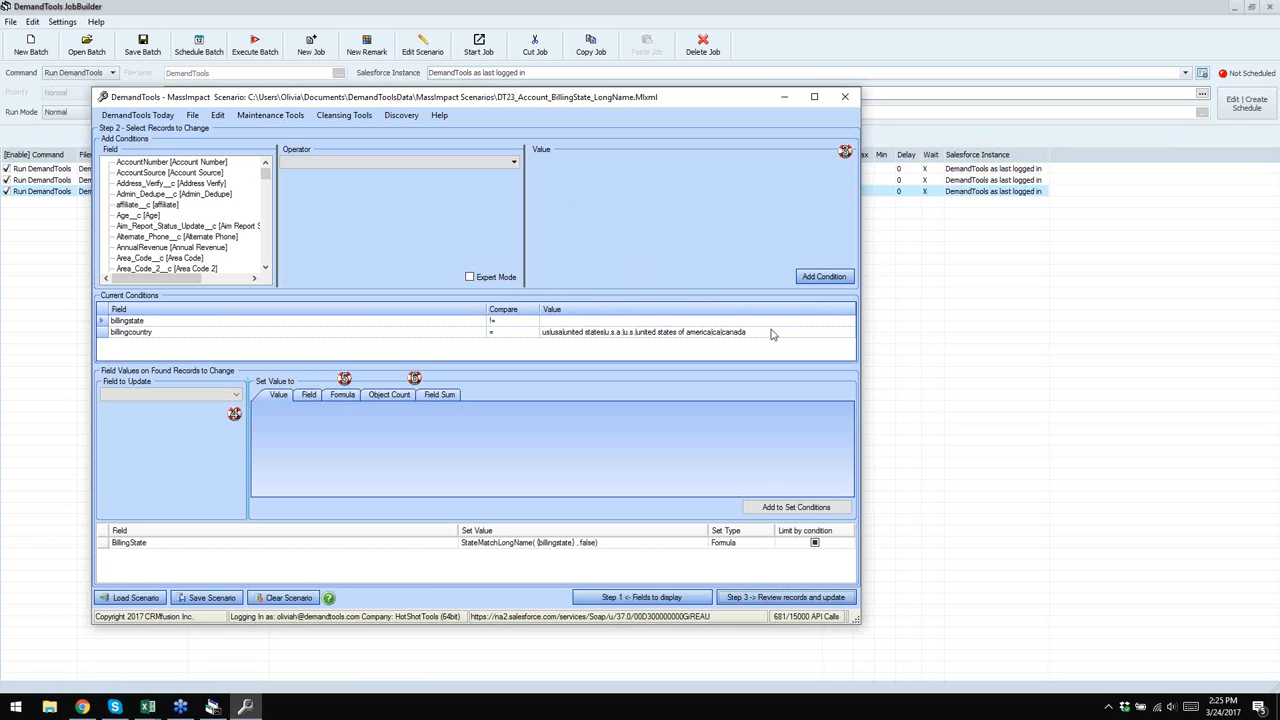
left_click(584, 335)
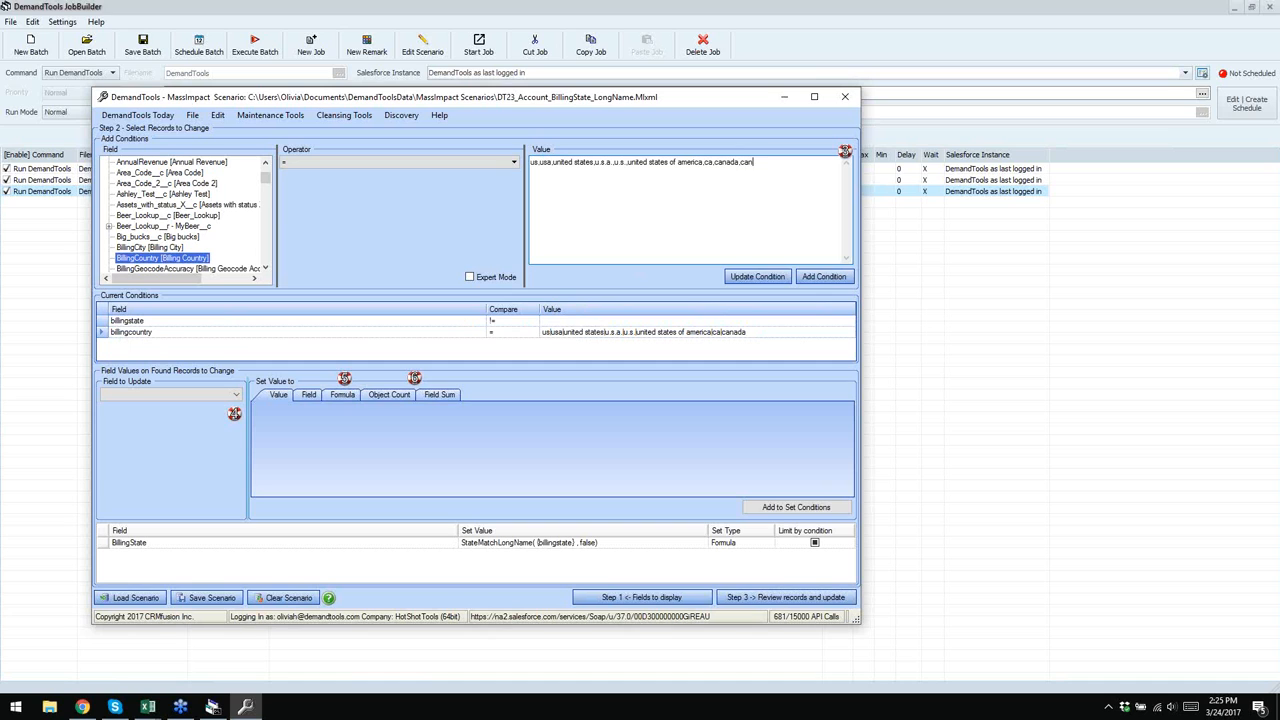
left_click(757, 278)
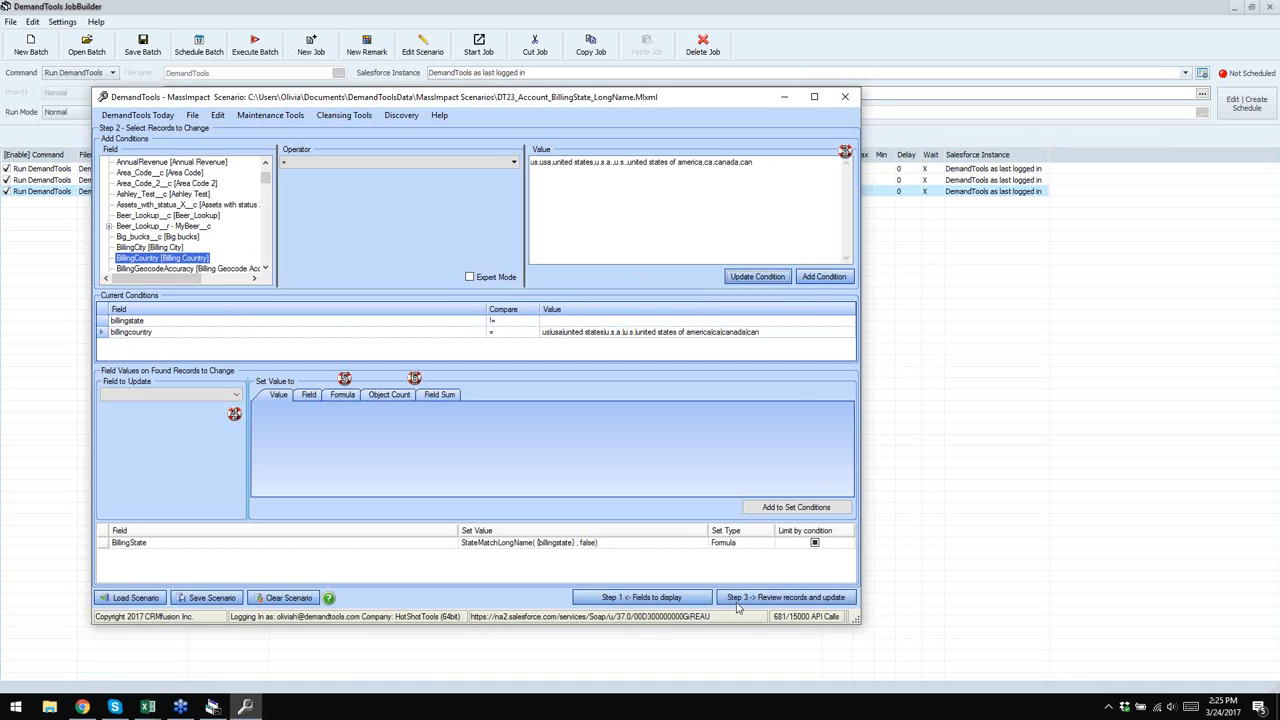
- Save the scenario over the existing DT23_Account_BillingState_LongName file and close DemandTools to return to JobBuilder
left_click(197, 600)
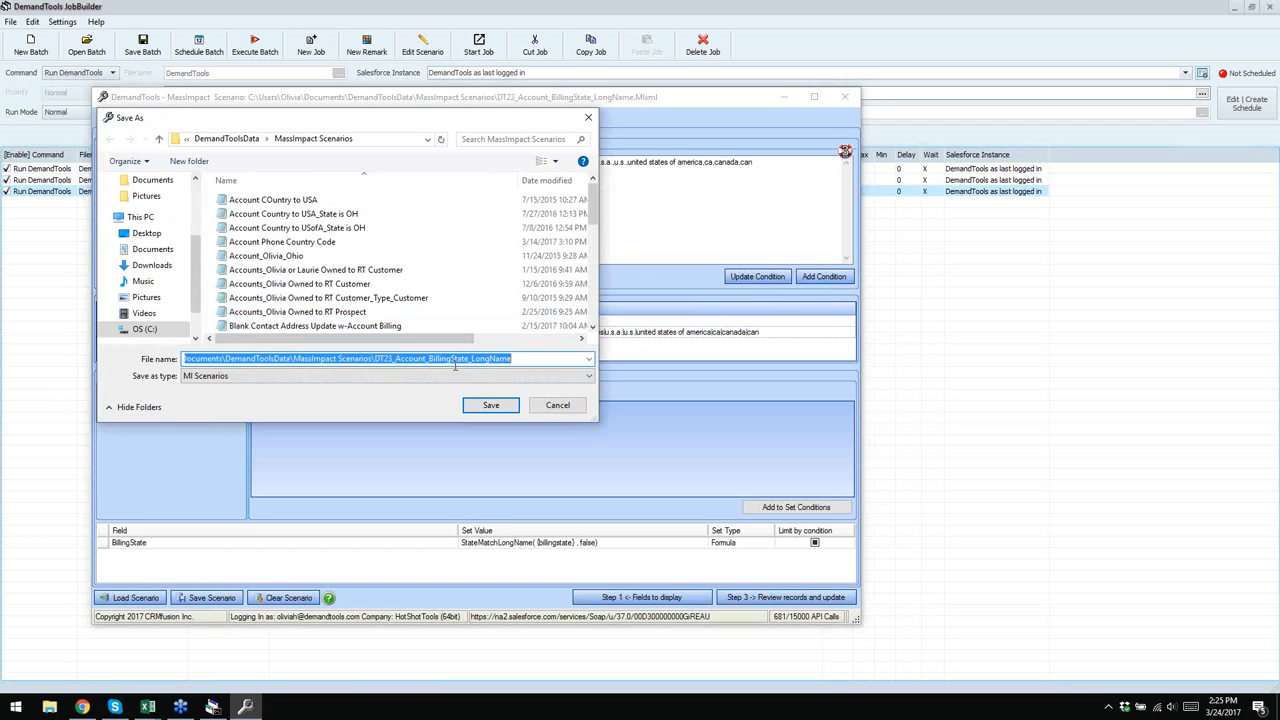
left_click(495, 406)
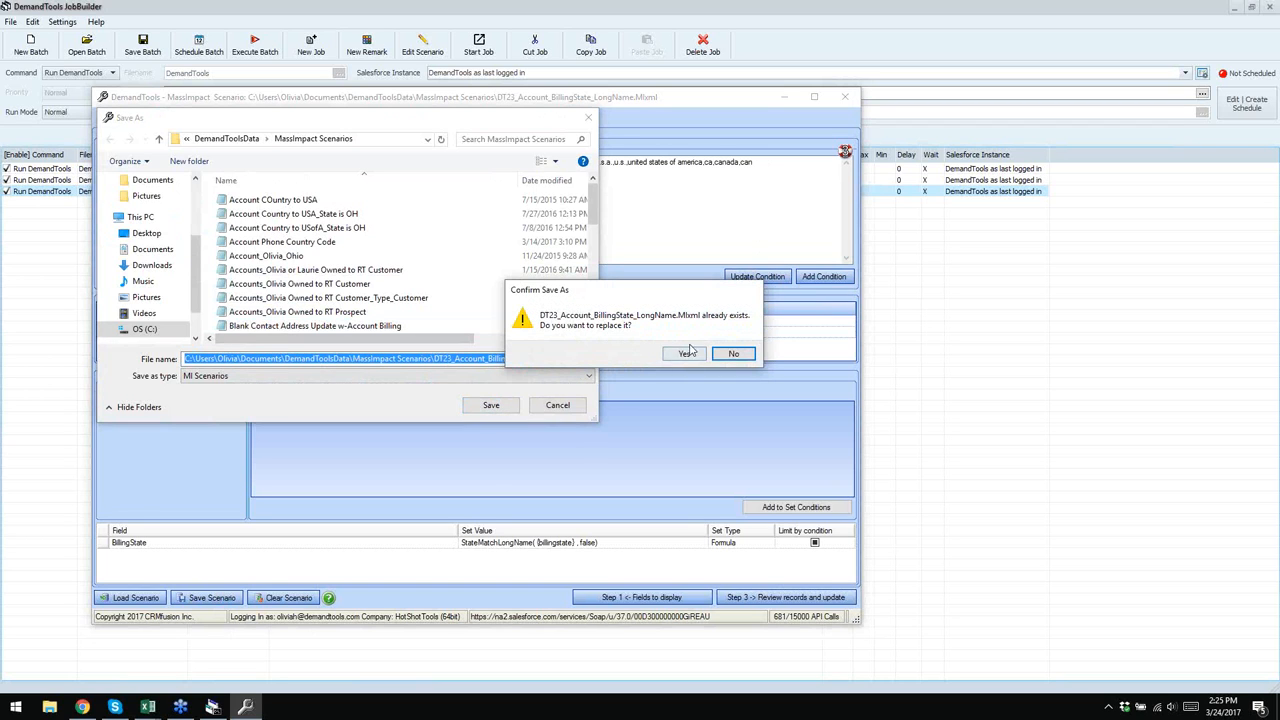
left_click(685, 355)
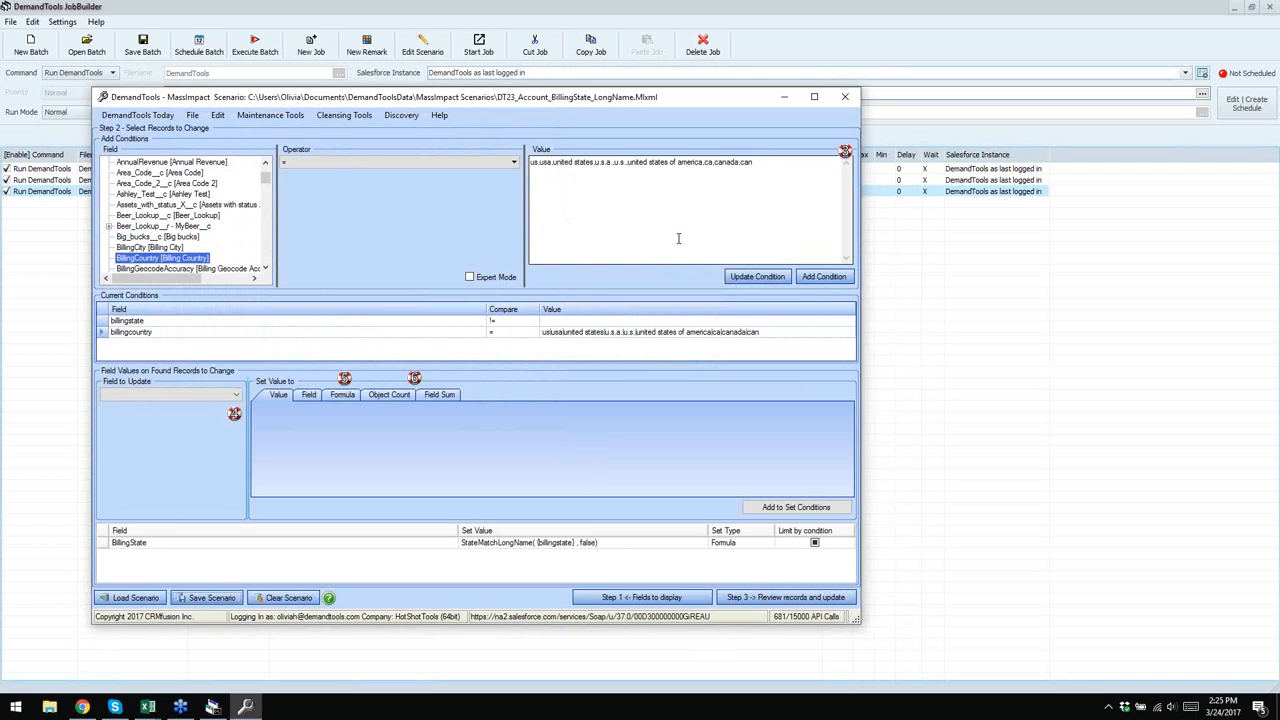
left_click(845, 100)
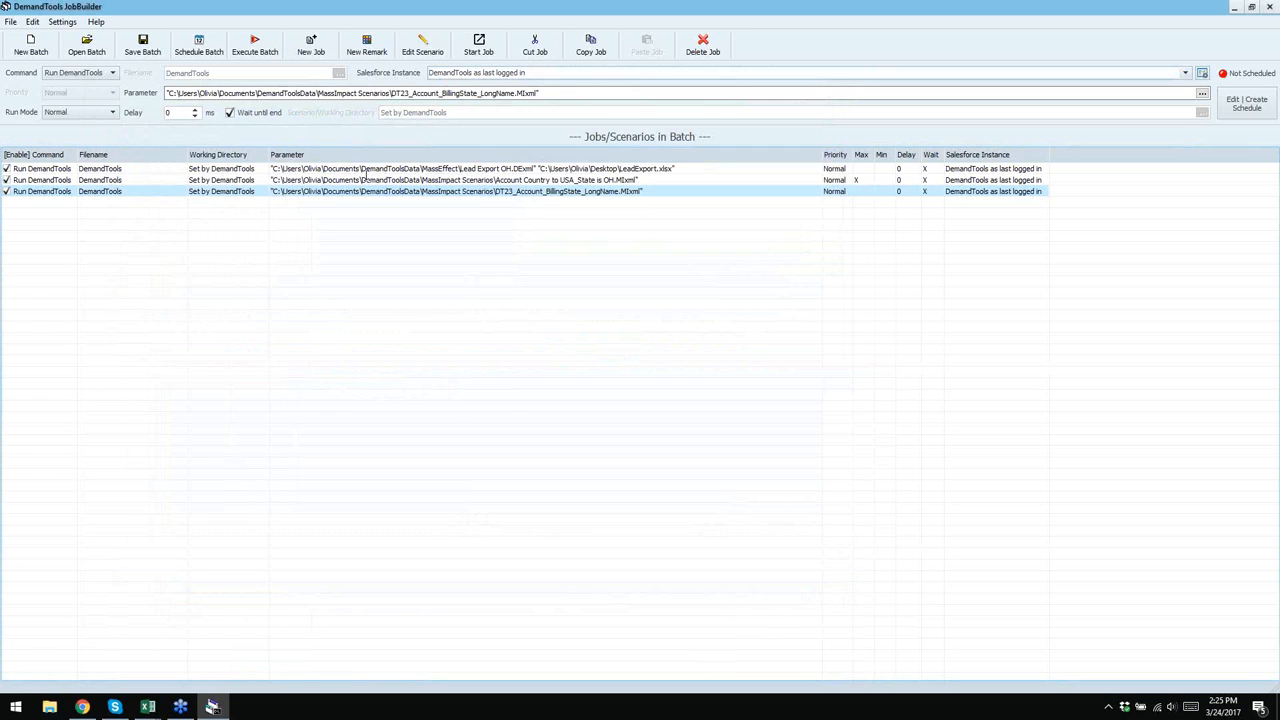
- Add a remark reading MassImpact Jobs to the batch with the light green colour CCFFCC
left_click(370, 50)
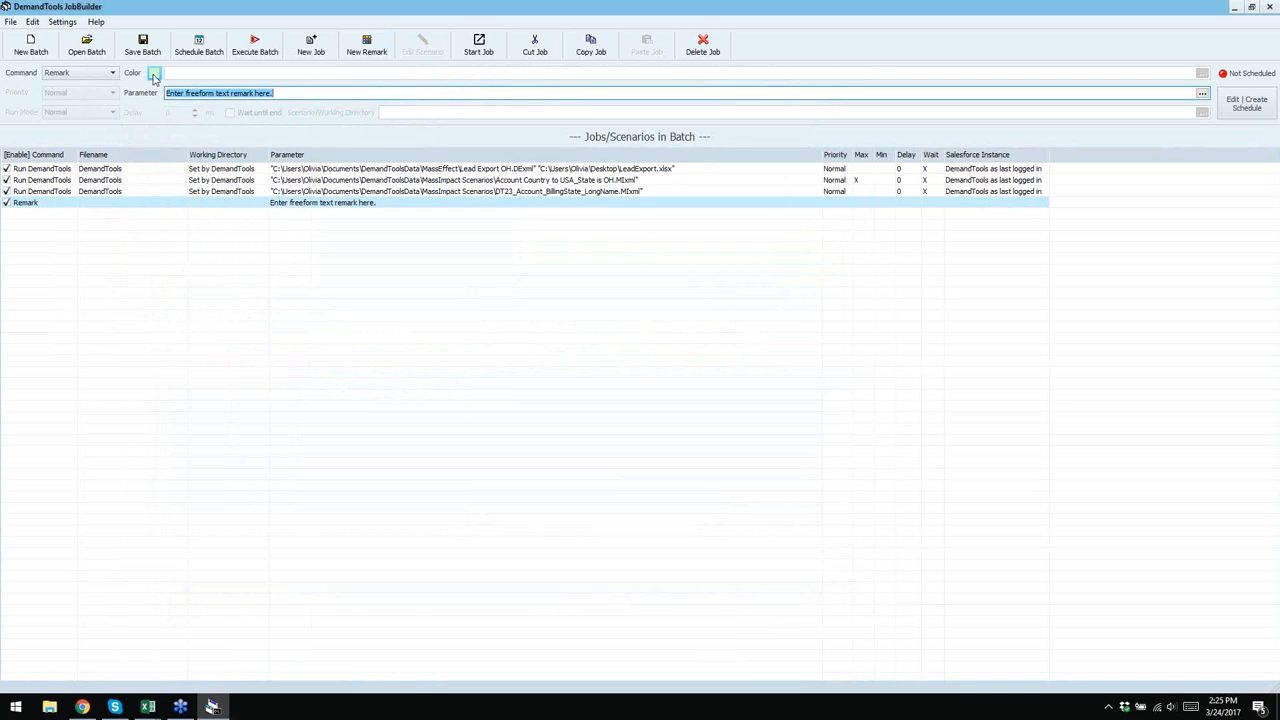
left_click(154, 75)
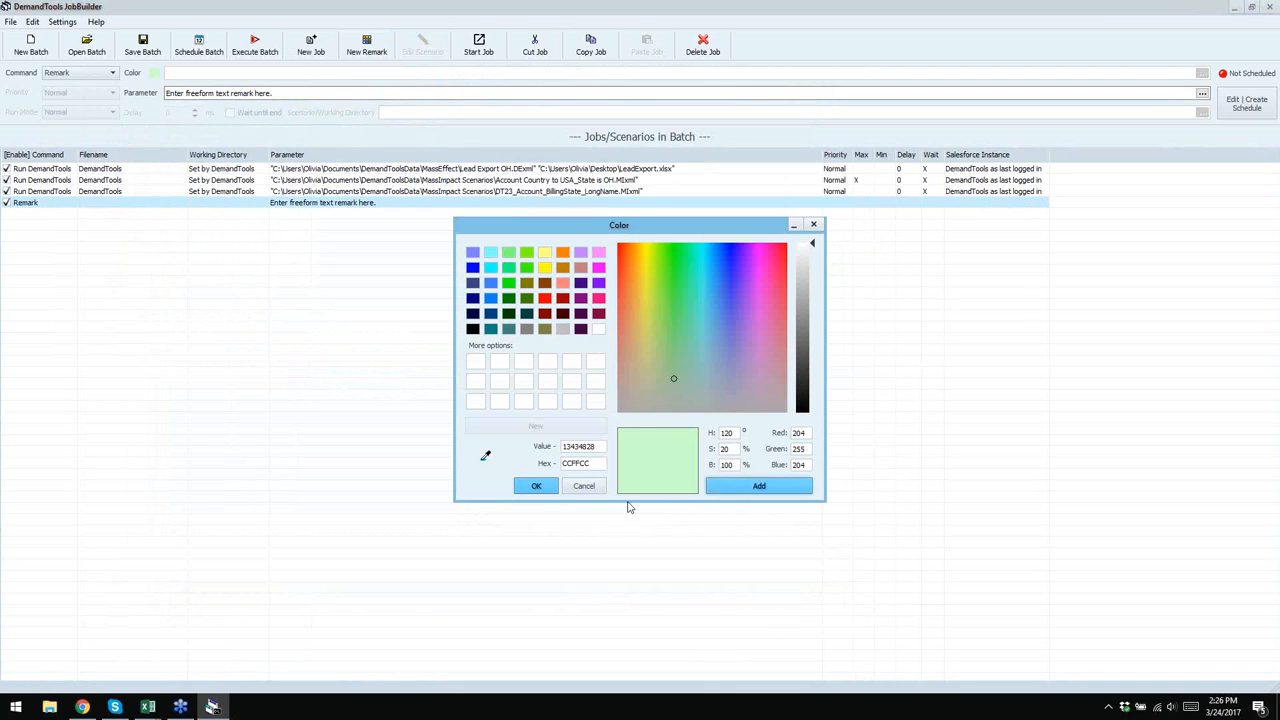
left_click(530, 486)
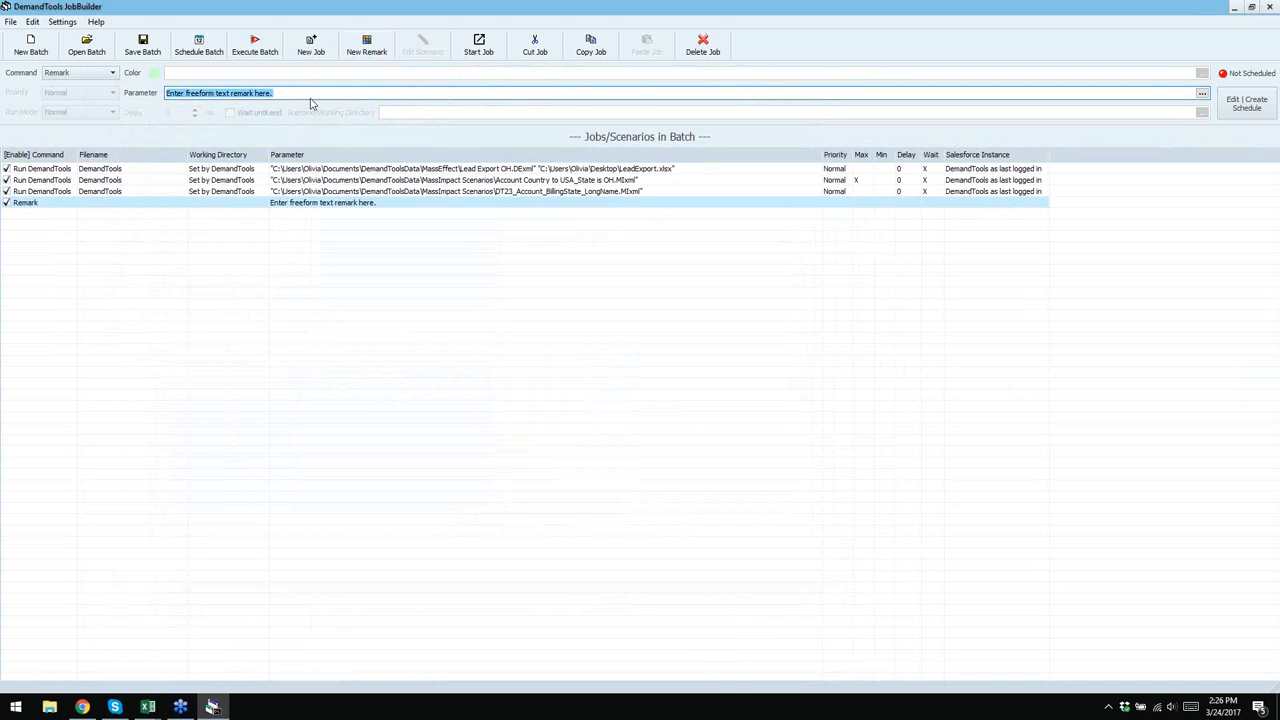
type("MassImpact Jobs")
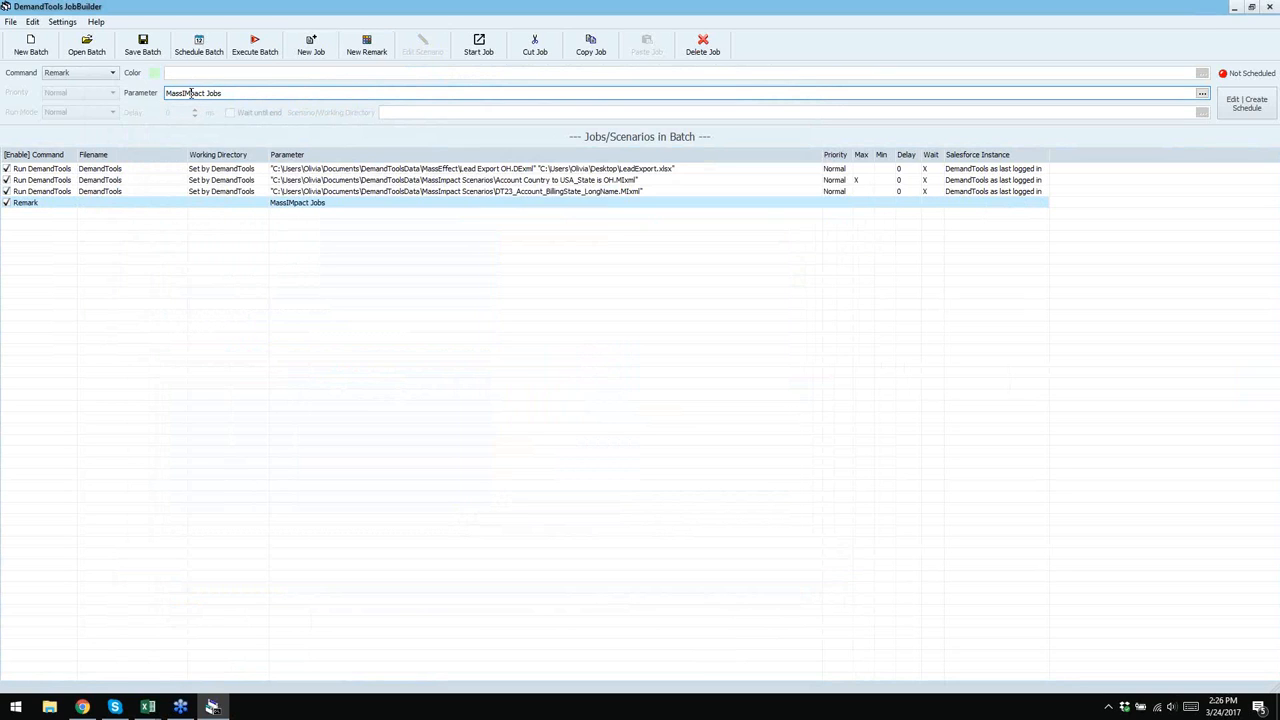
left_click(278, 230)
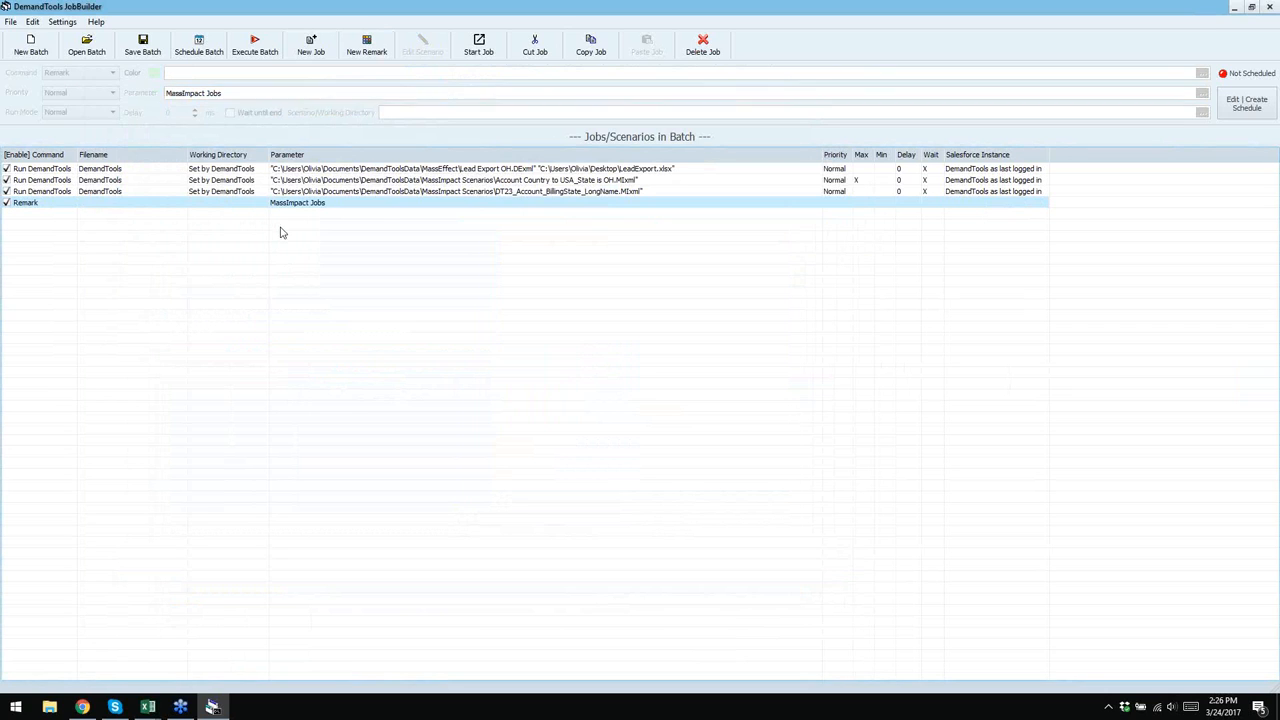
- Reorder the batch so the MassImpact Jobs remark precedes the DT23_Account_BillingState_LongName job, with the Account Country to USA job last
right_click(386, 184)
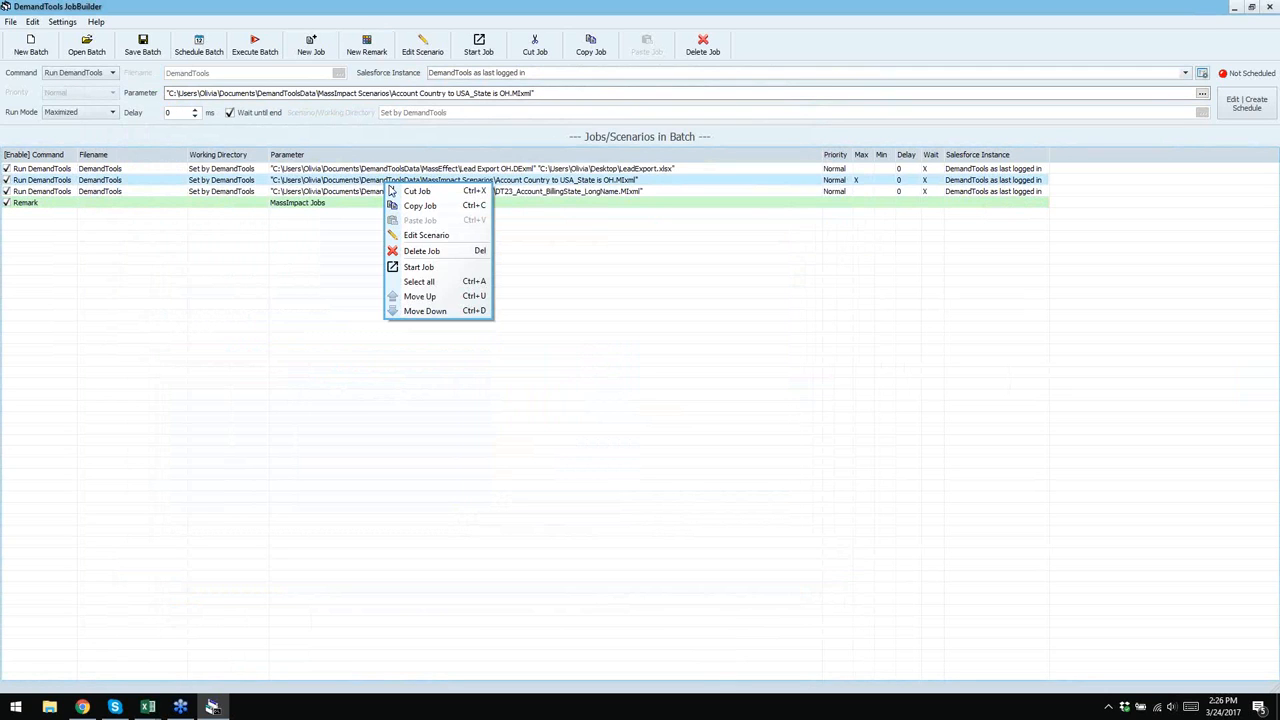
left_click(430, 310)
right_click(406, 192)
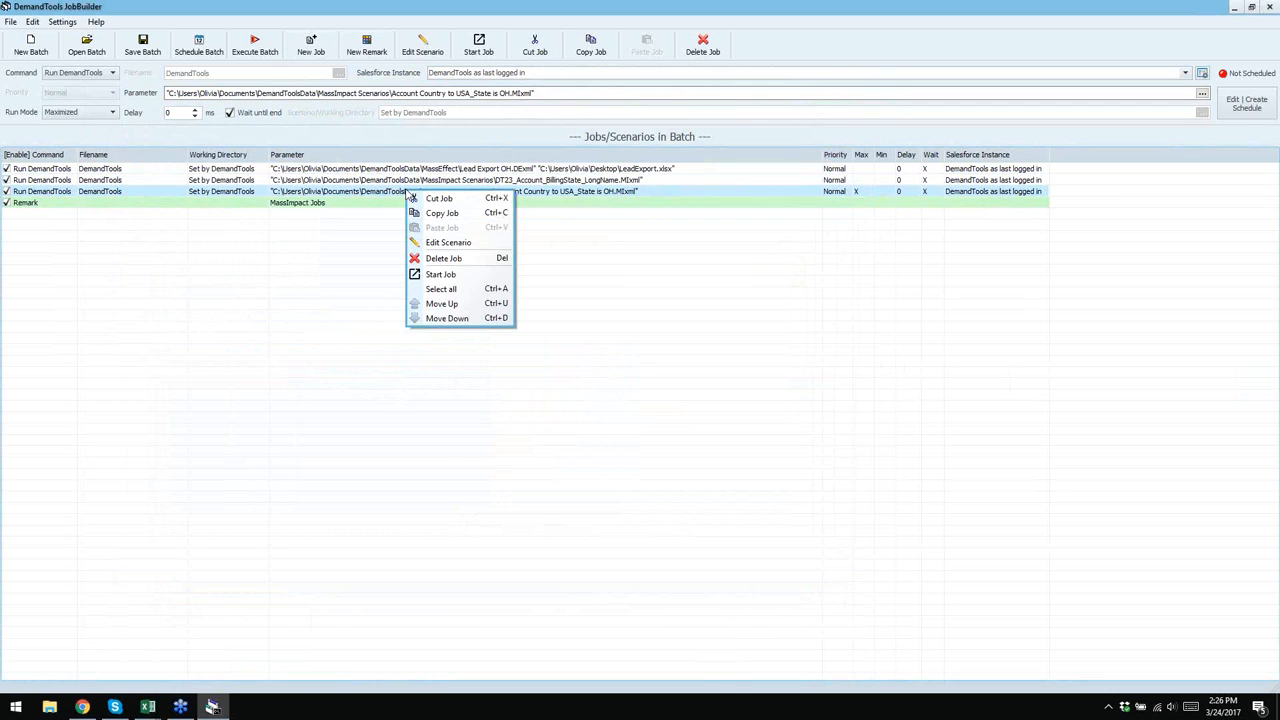
left_click(430, 318)
left_click(418, 184)
right_click(418, 184)
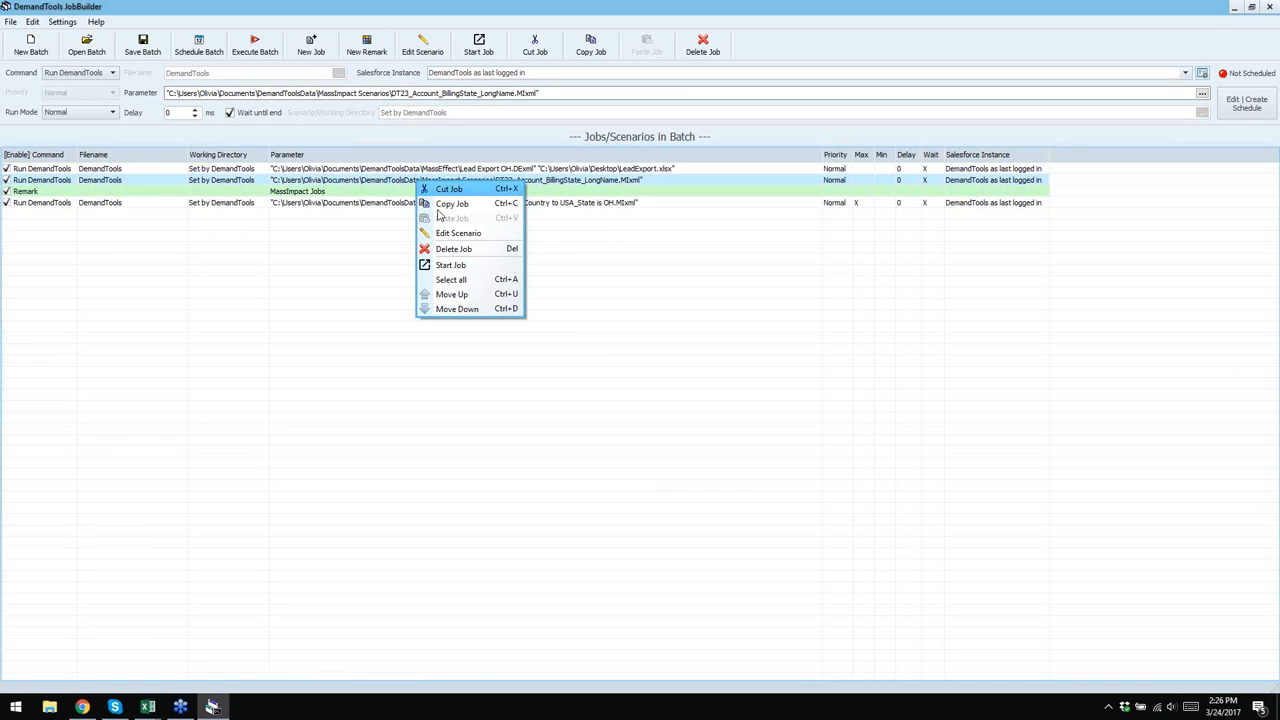
left_click(455, 309)
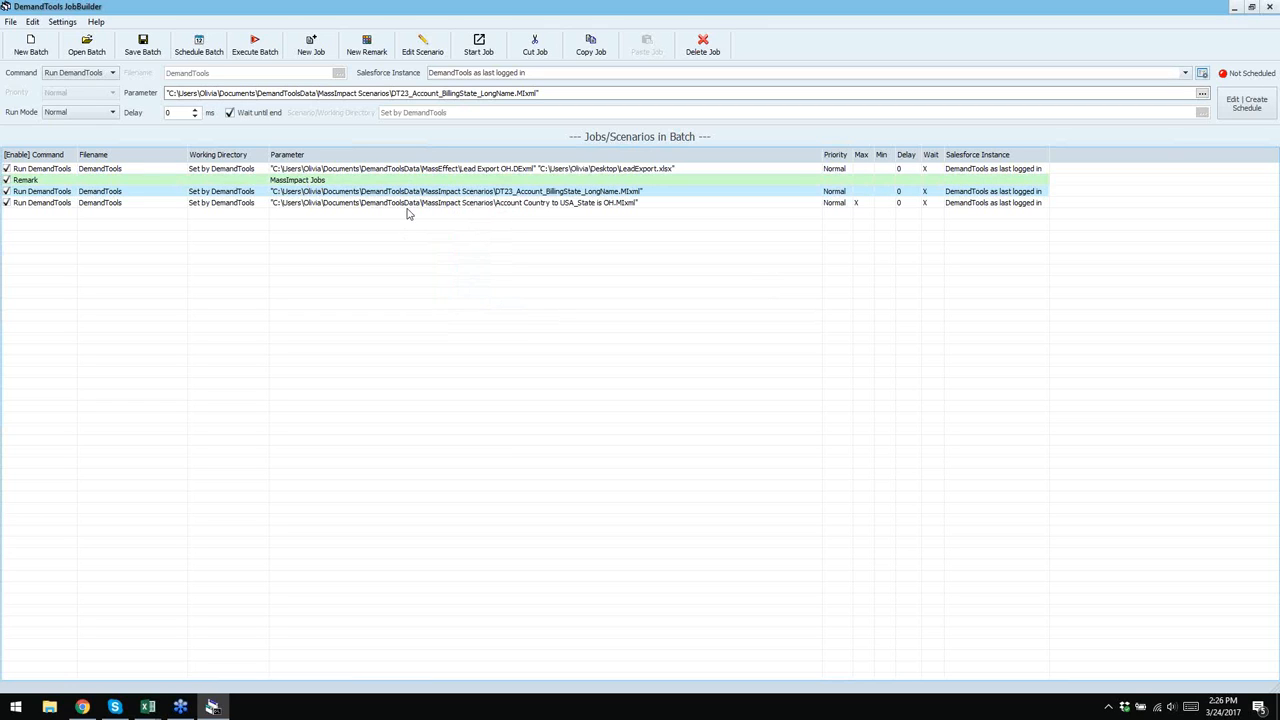
- Add a remark reading MassEffect Exports and move it to the start of the batch, above the Lead Export OH job
left_click(492, 172)
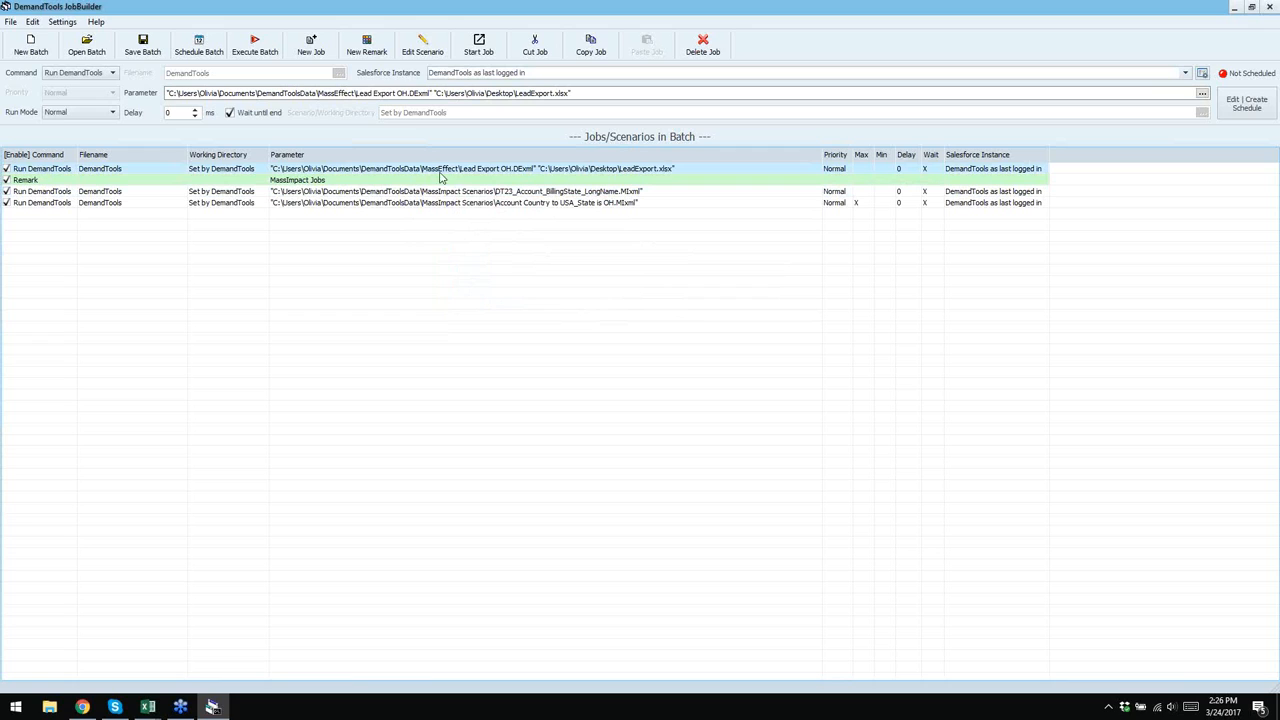
left_click(365, 46)
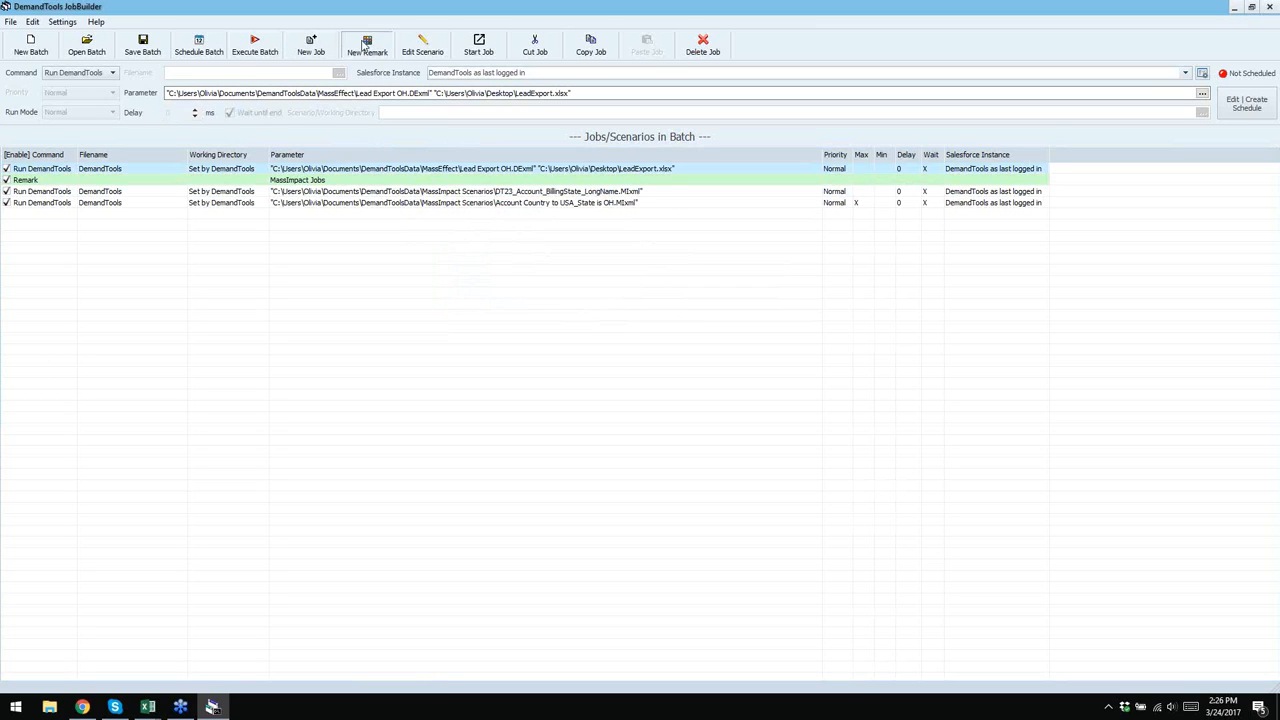
type("MassEffect Exports")
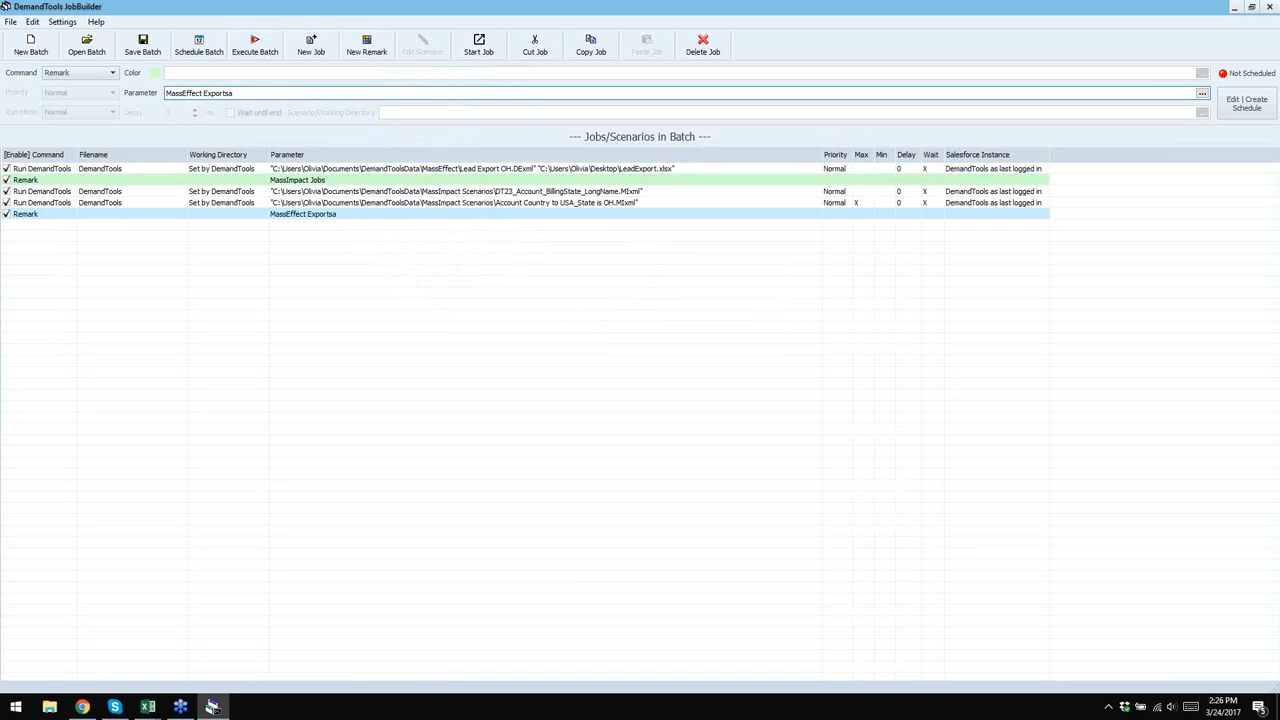
left_click(342, 222)
left_click_drag(323, 215, 332, 178)
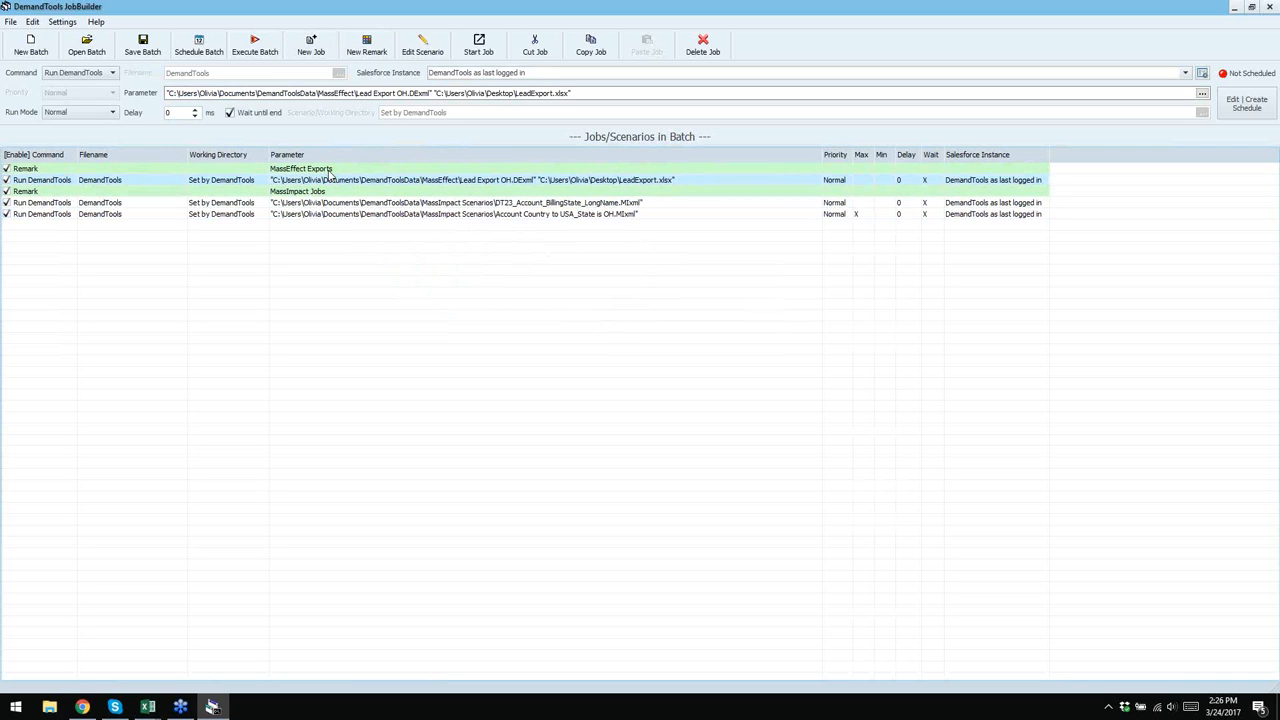
left_click(414, 279)
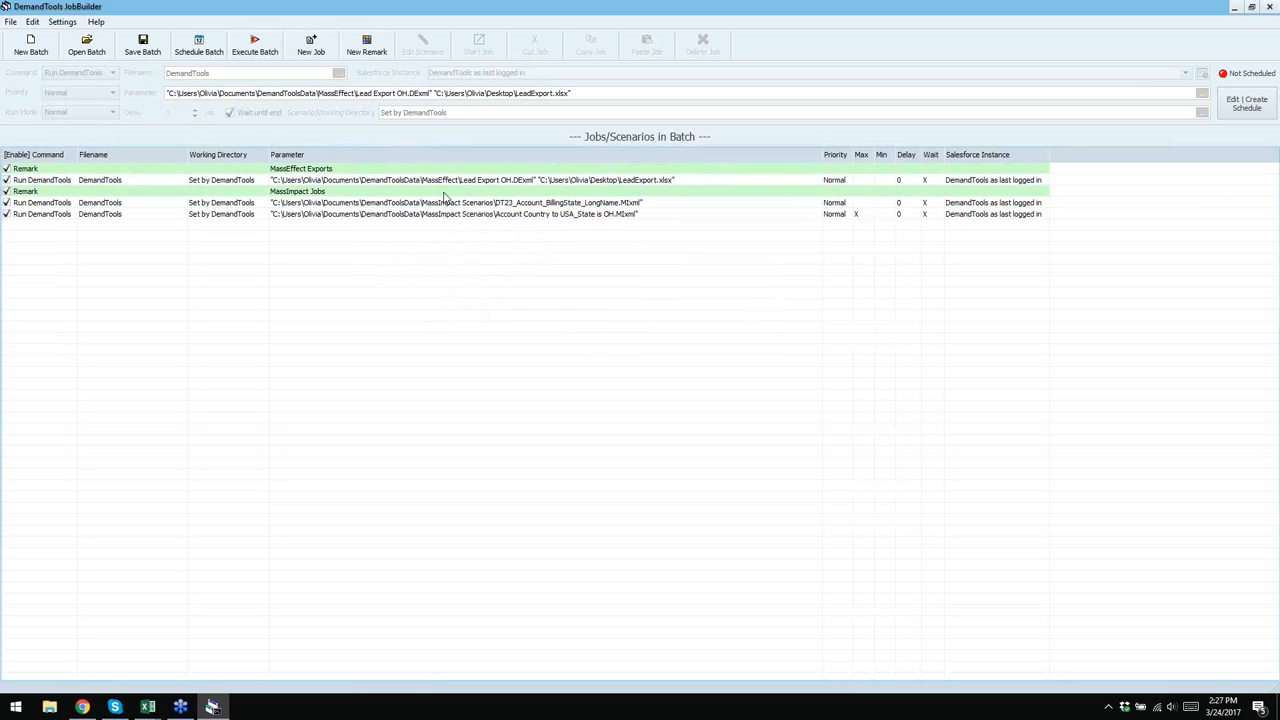
- Change the colour of the MassEffect Exports remark to purple
left_click(322, 172)
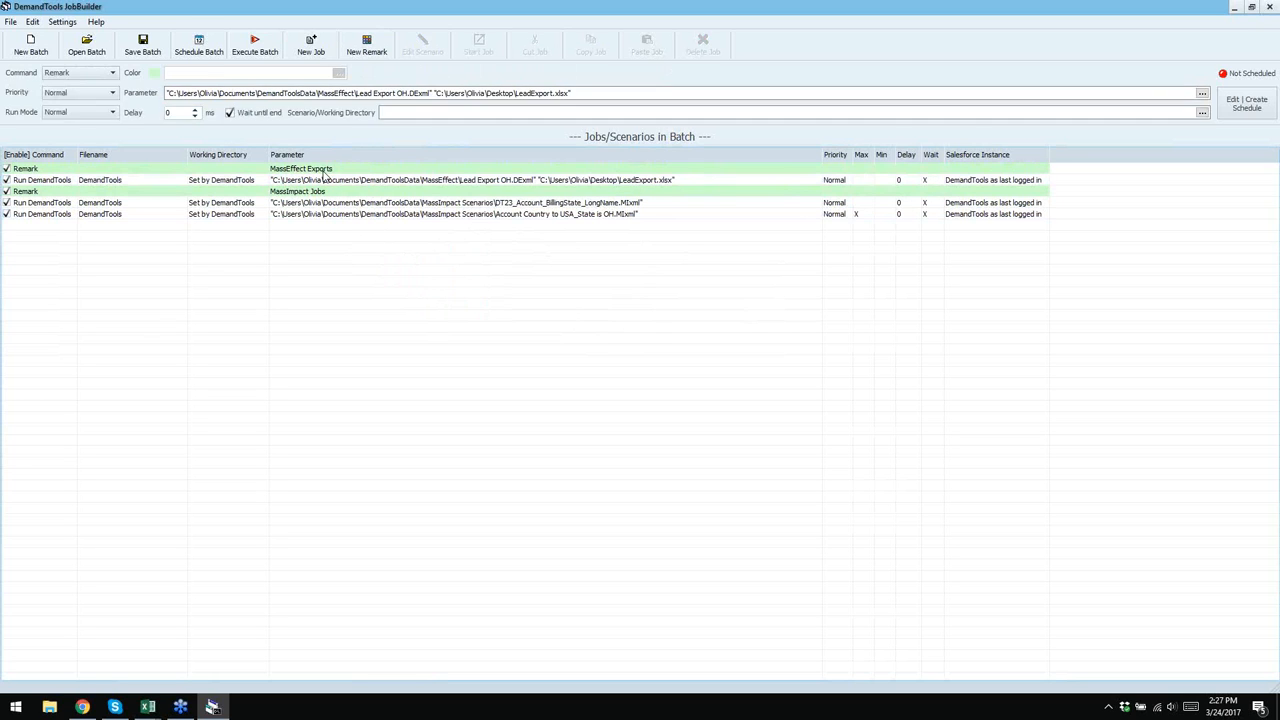
left_click(155, 73)
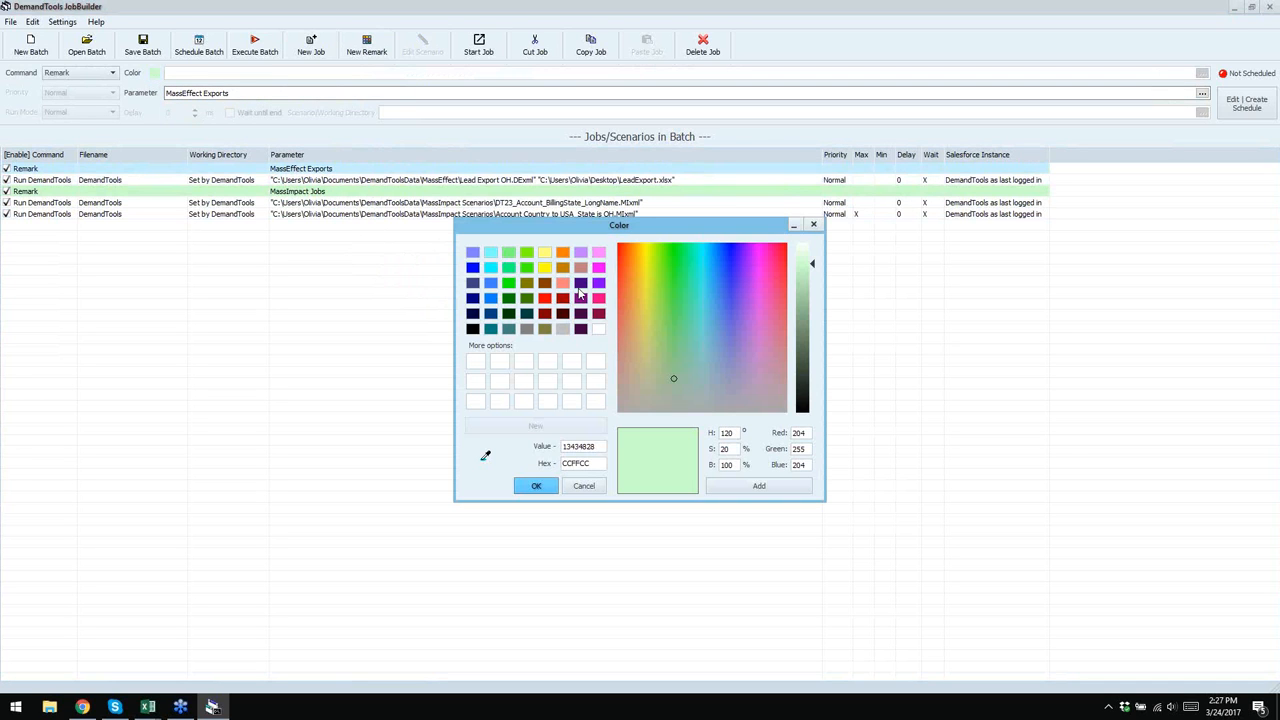
left_click(596, 285)
left_click(536, 485)
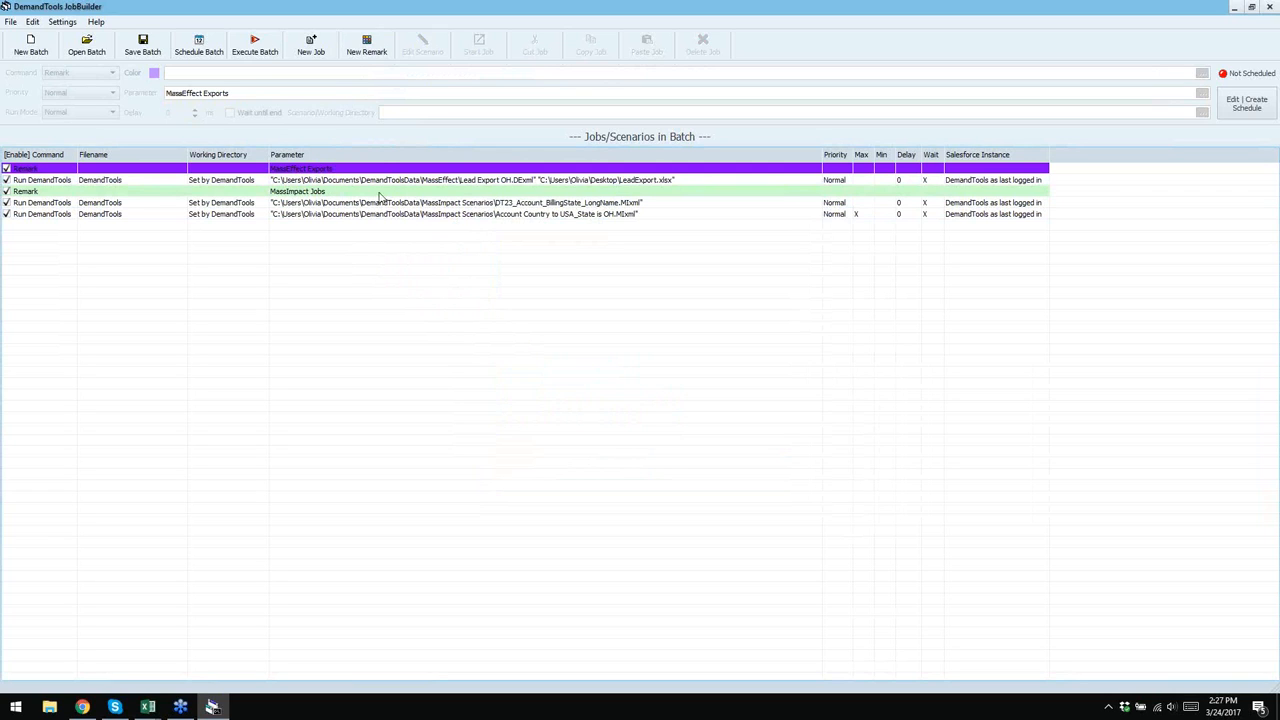
left_click(470, 204)
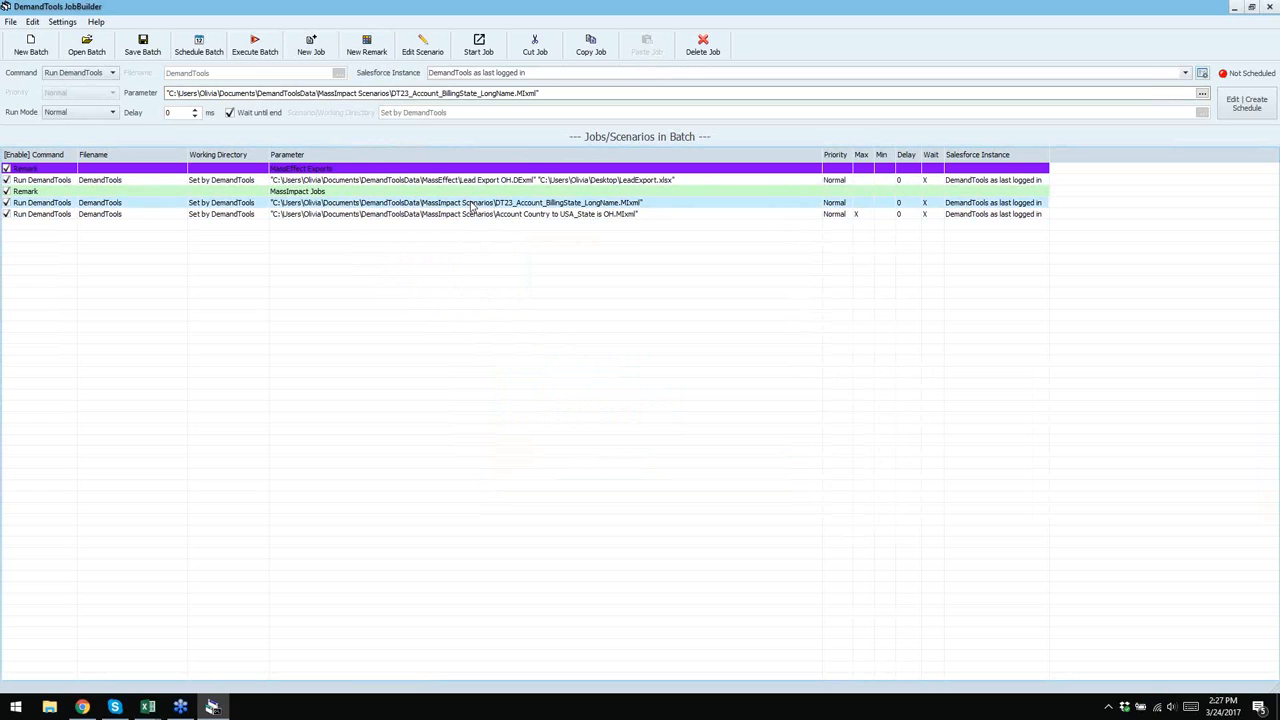
left_click(430, 242)
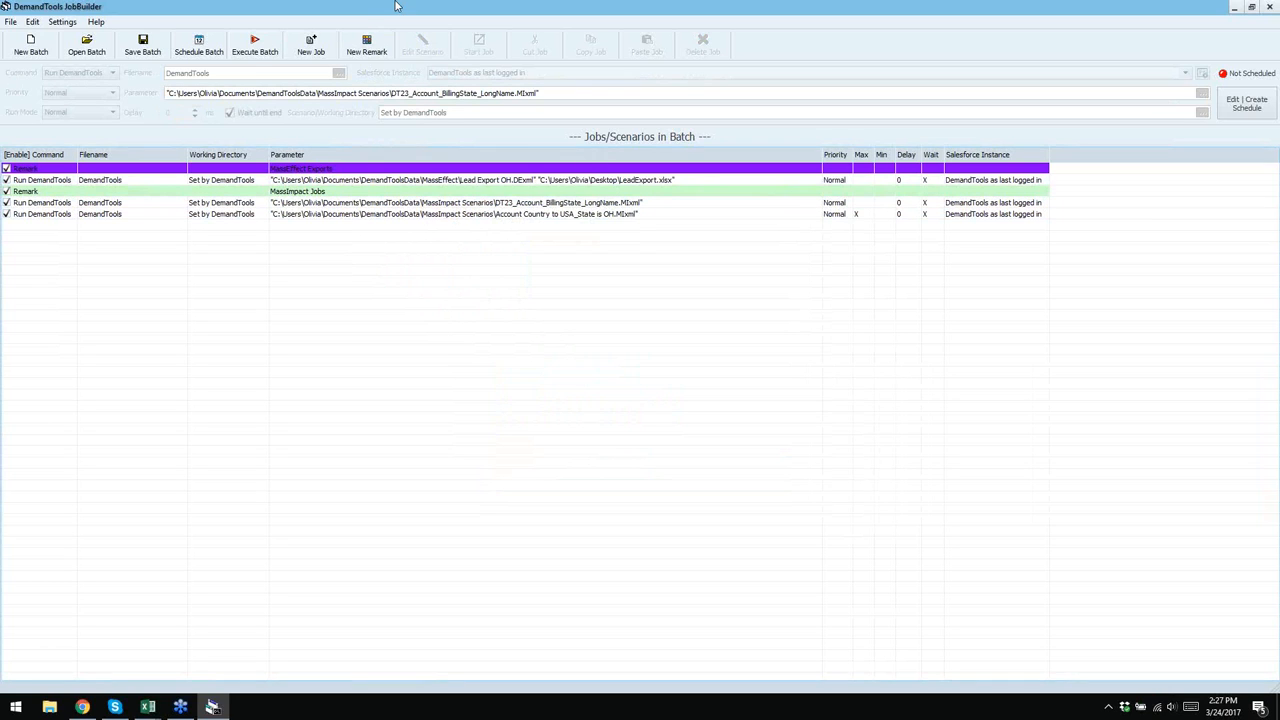
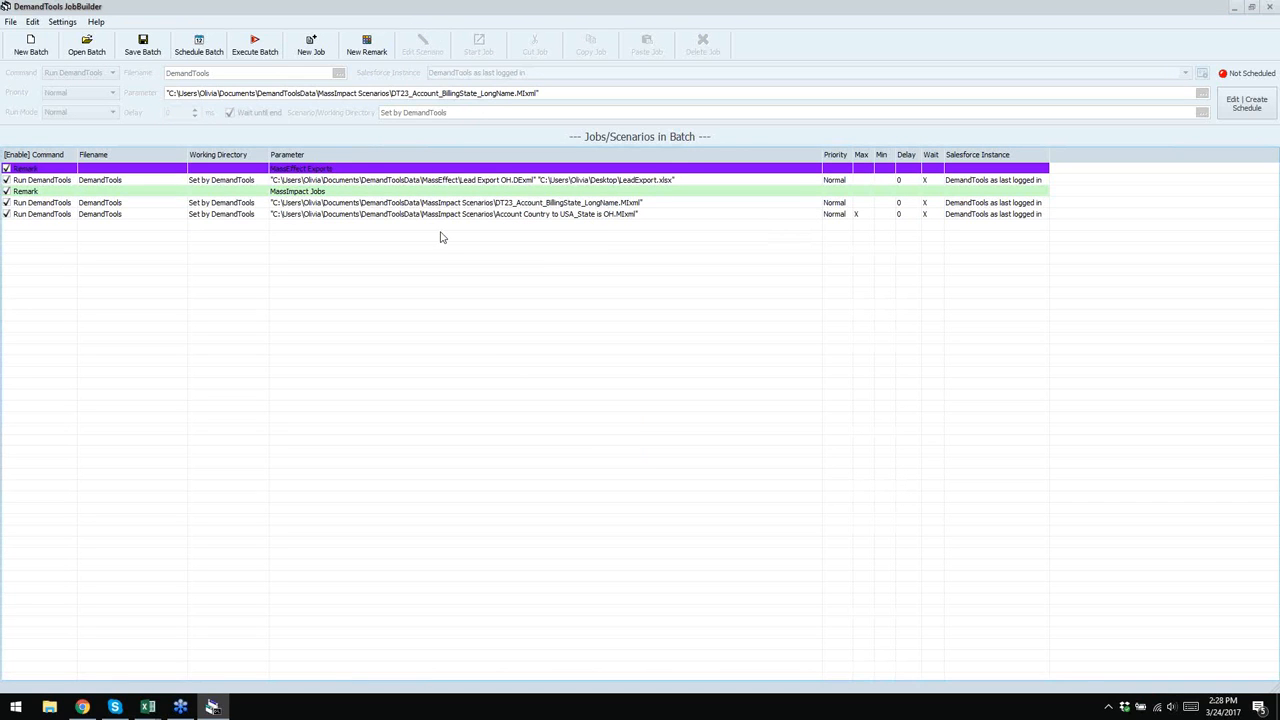
- Save the batch as Training 16 in the JobBuilderData folder
left_click(140, 50)
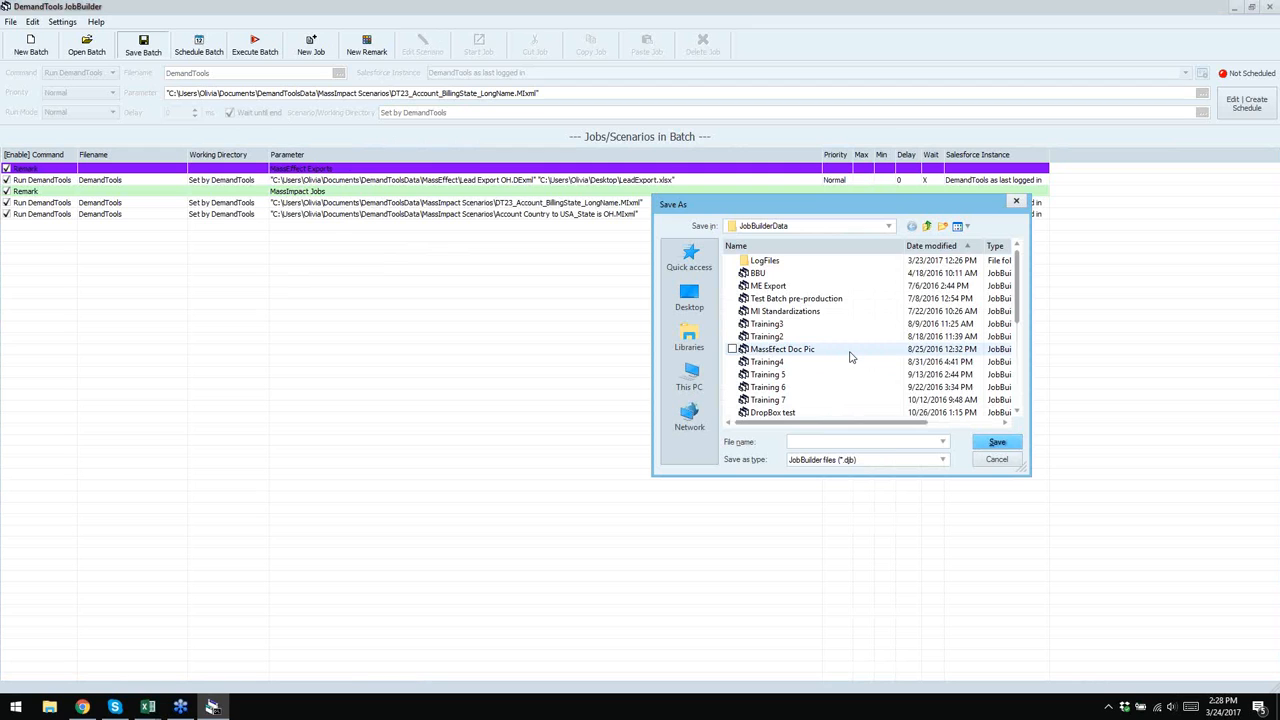
scroll(851, 357, "down", 1)
scroll(851, 357, "down", 4)
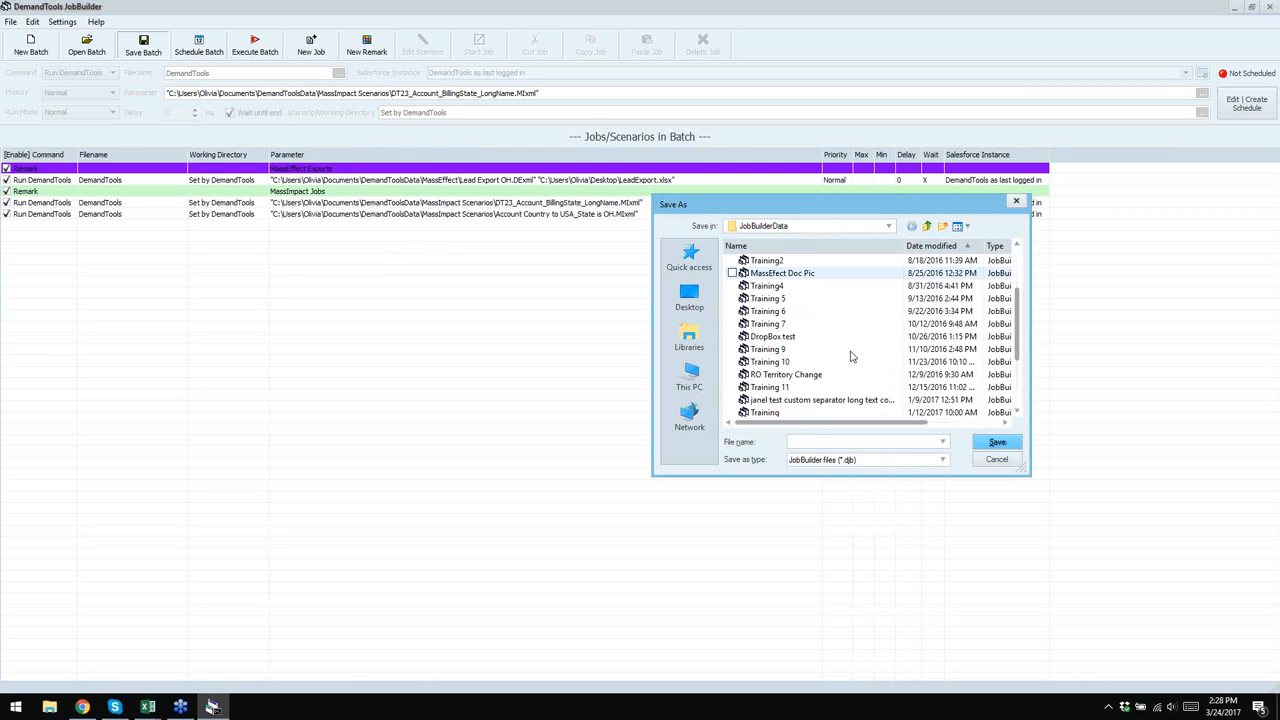
left_click(785, 402)
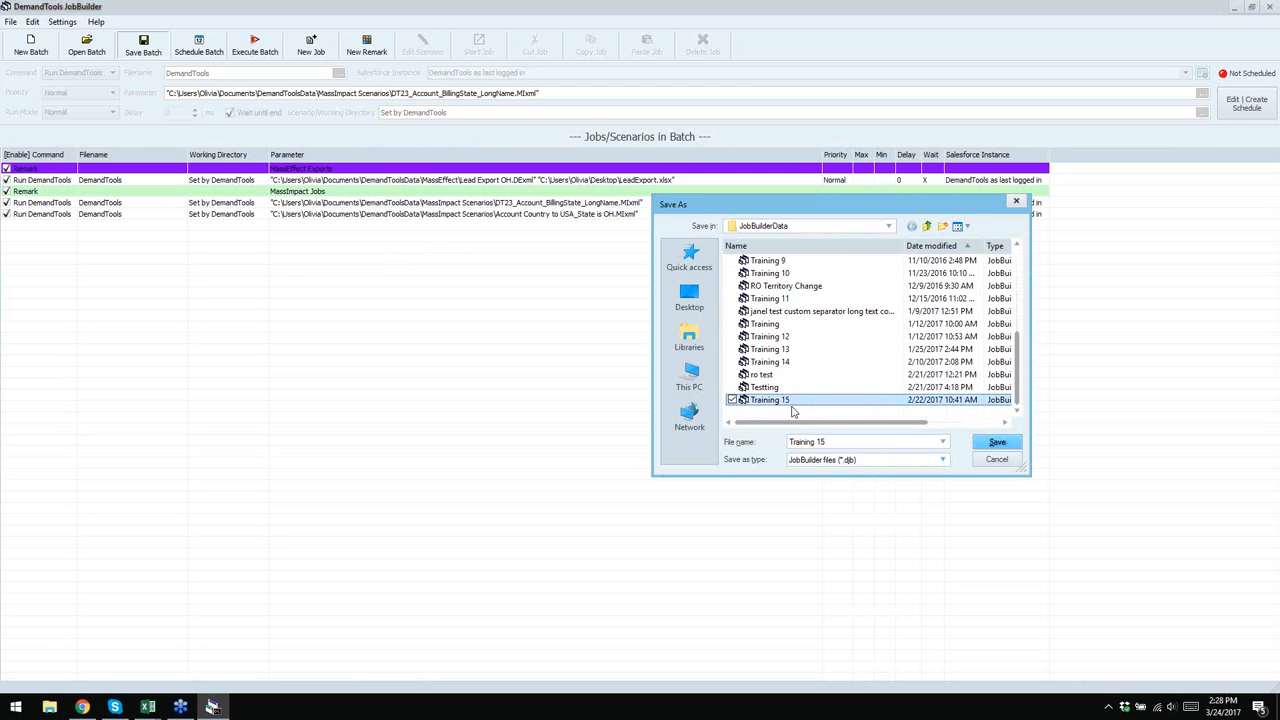
left_click(836, 441)
key("BackSpace")
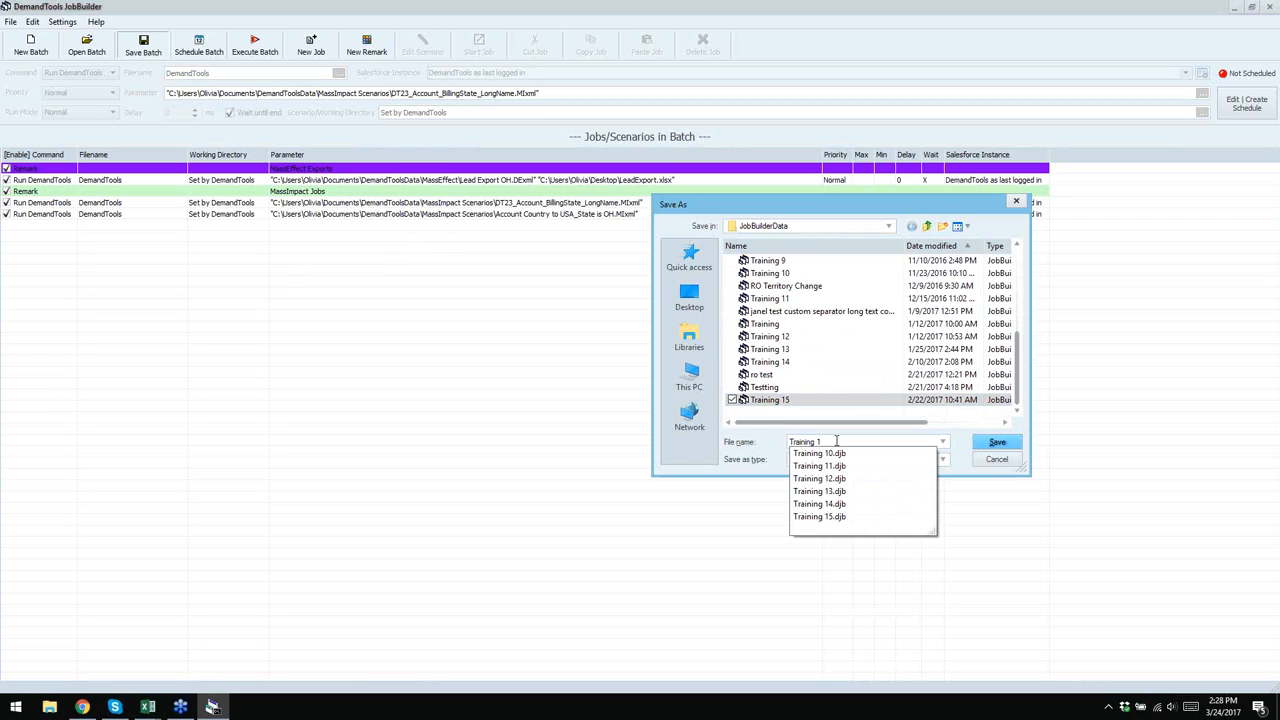
type("6")
left_click(1000, 444)
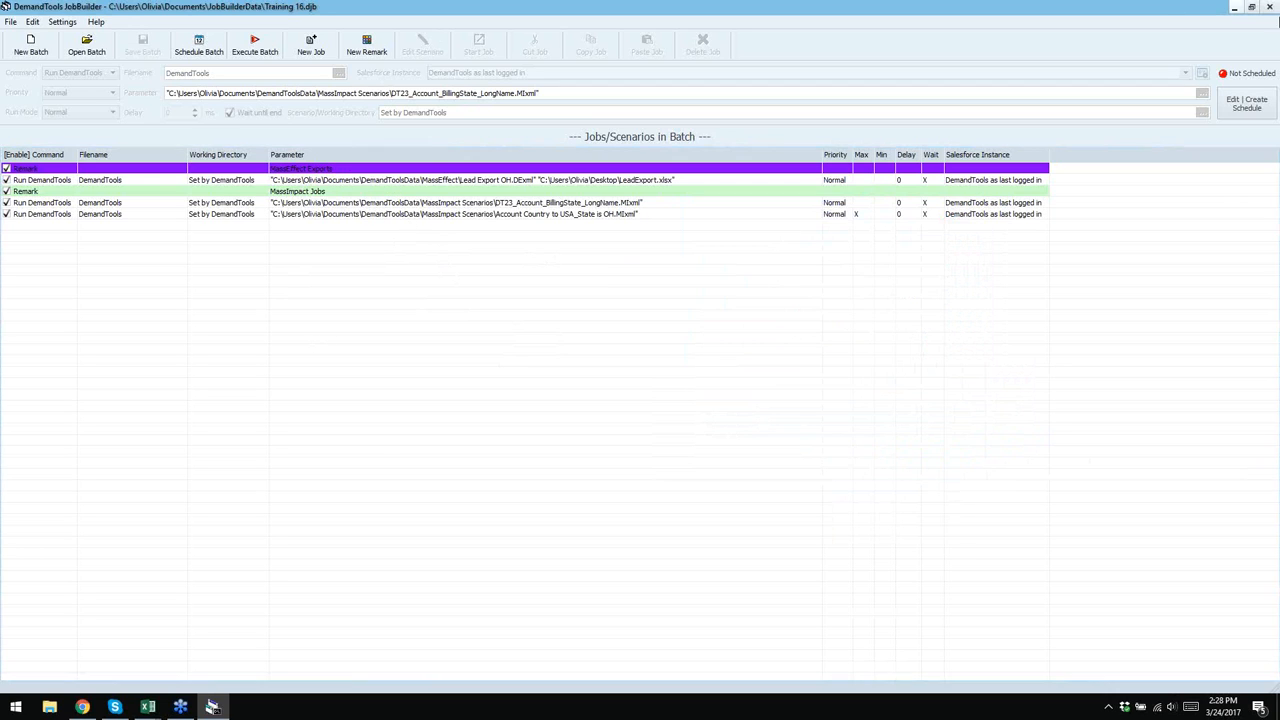
- Close and restart JobBuilder from the desktop, and open the saved Training 16 batch
left_click(1269, 7)
left_click(1202, 8)
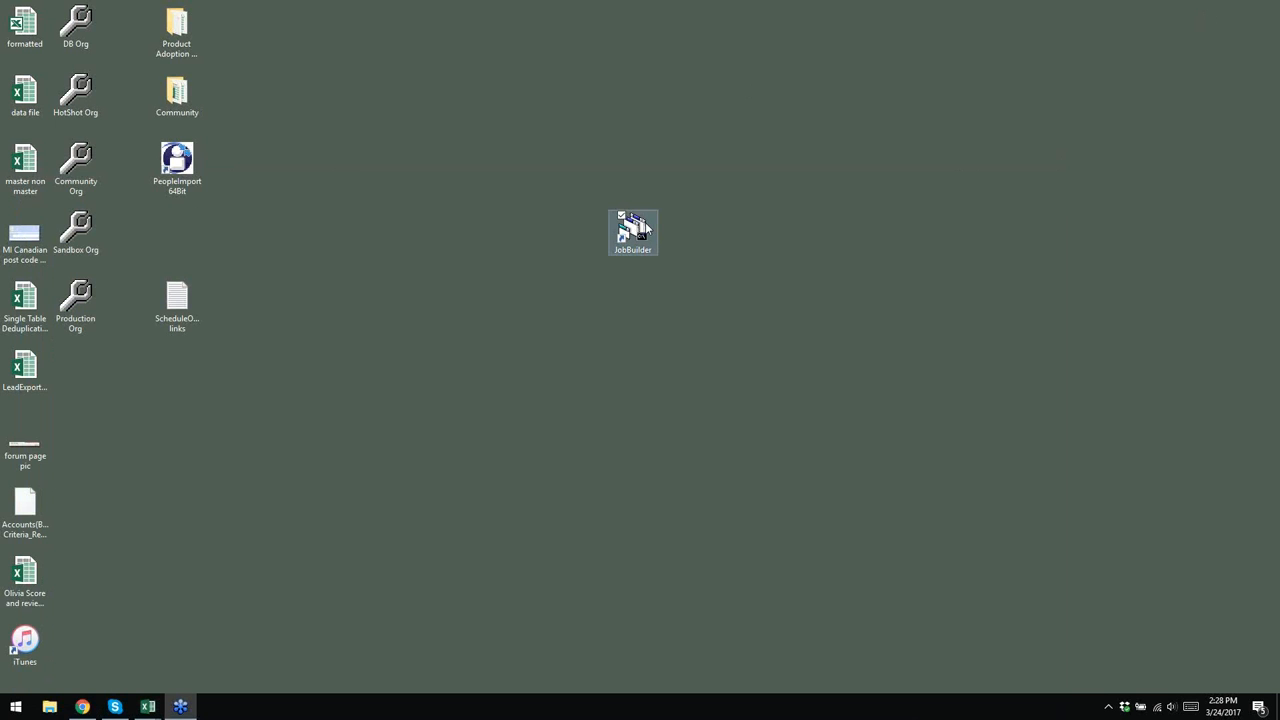
double_click(641, 235)
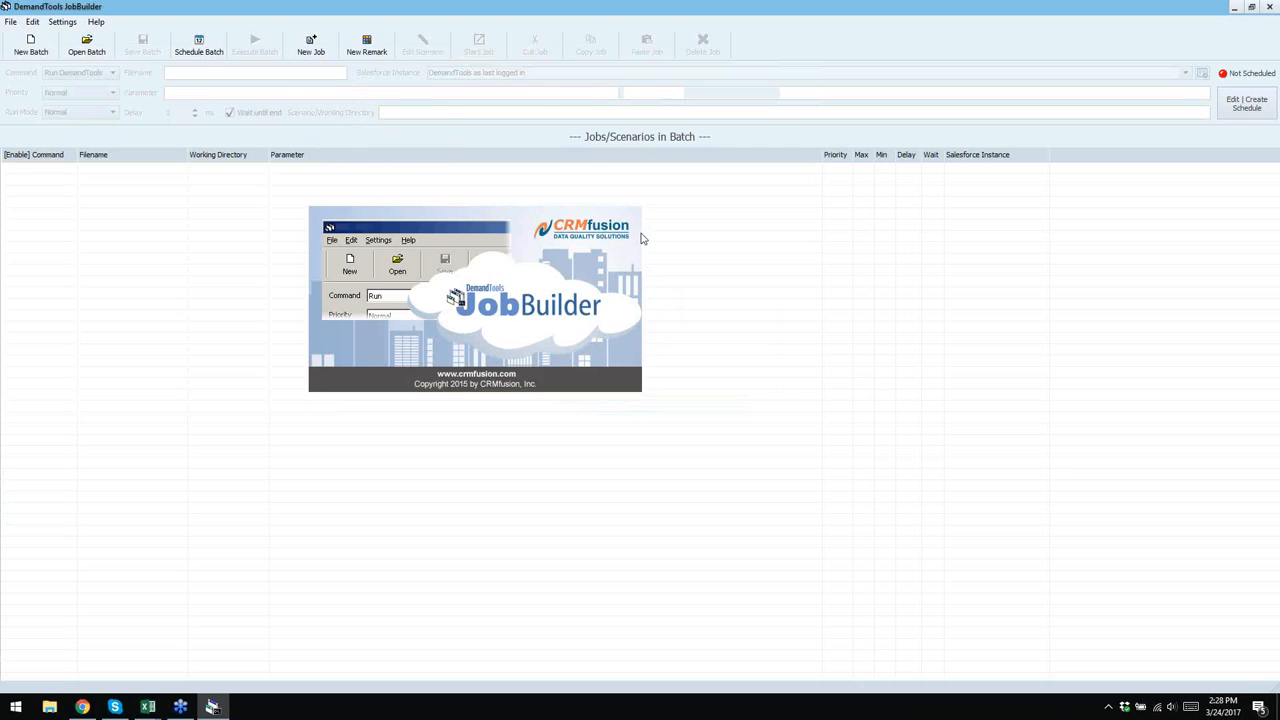
left_click(88, 45)
scroll(814, 312, "down", 5)
double_click(795, 404)
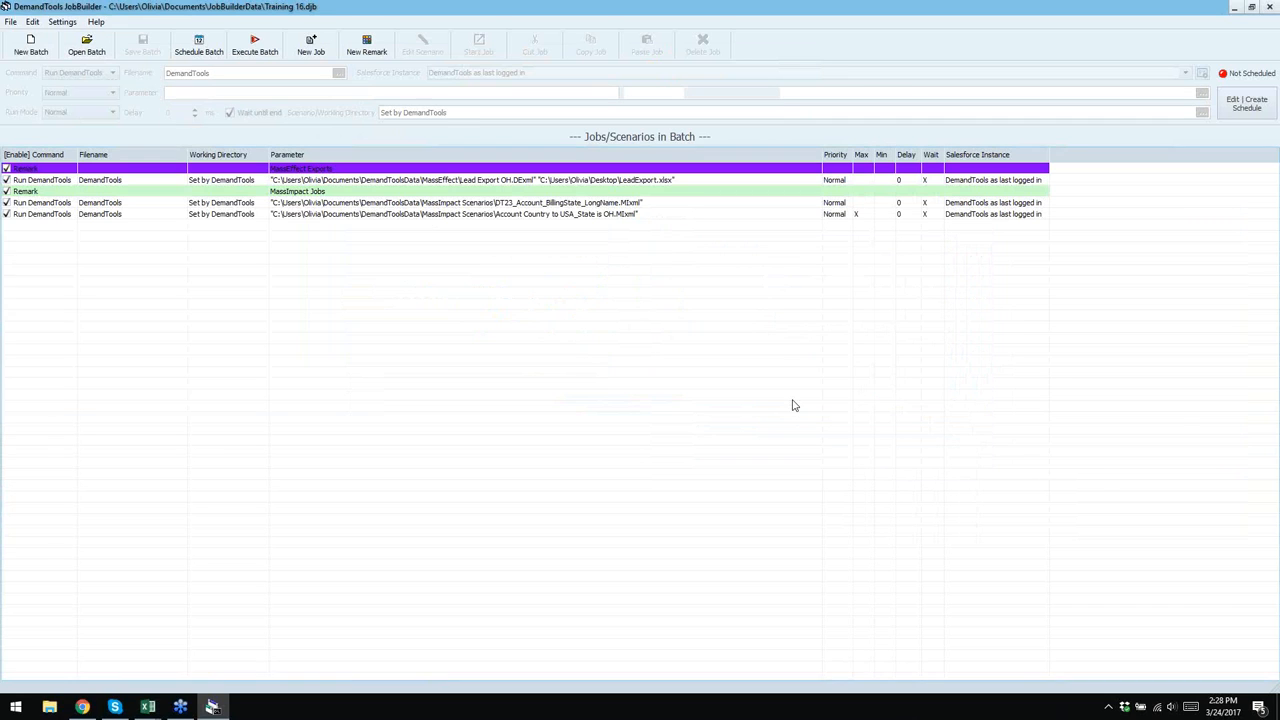
- Execute the Training 16 batch, disabling both MassImpact jobs so that only the Lead Export OH job runs
left_click(253, 50)
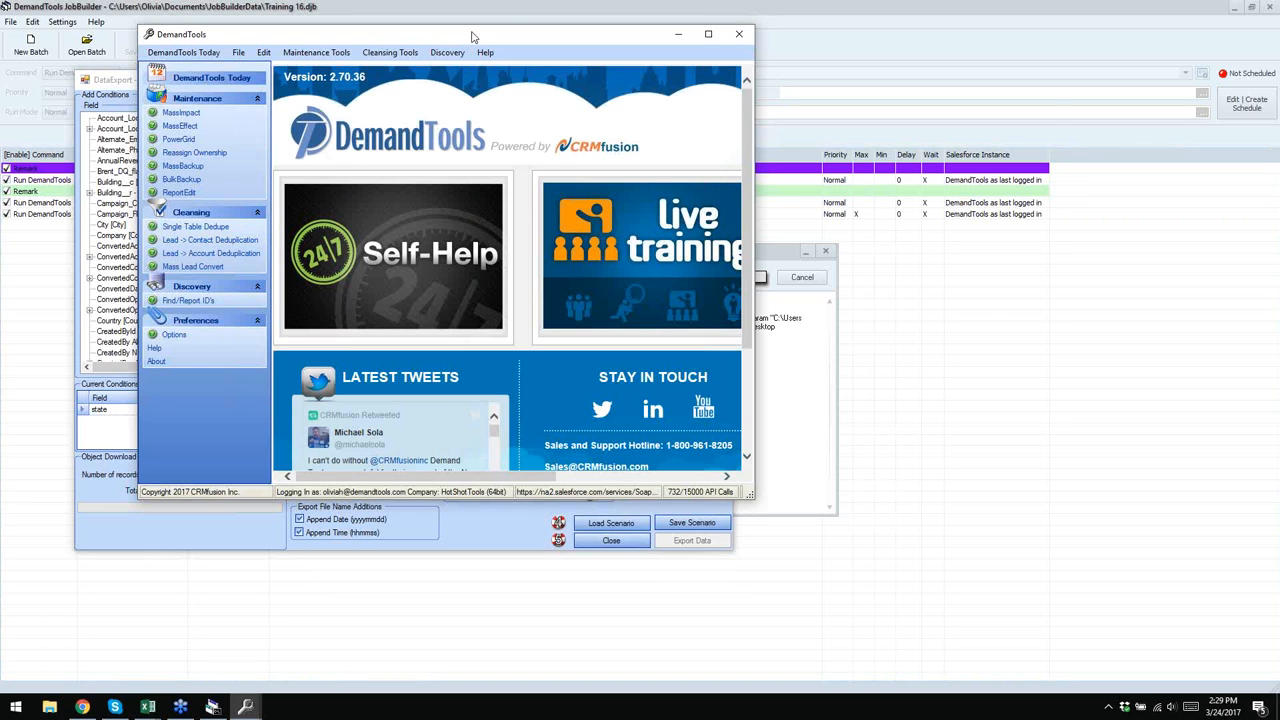
left_click_drag(474, 37, 808, 88)
left_click(383, 243)
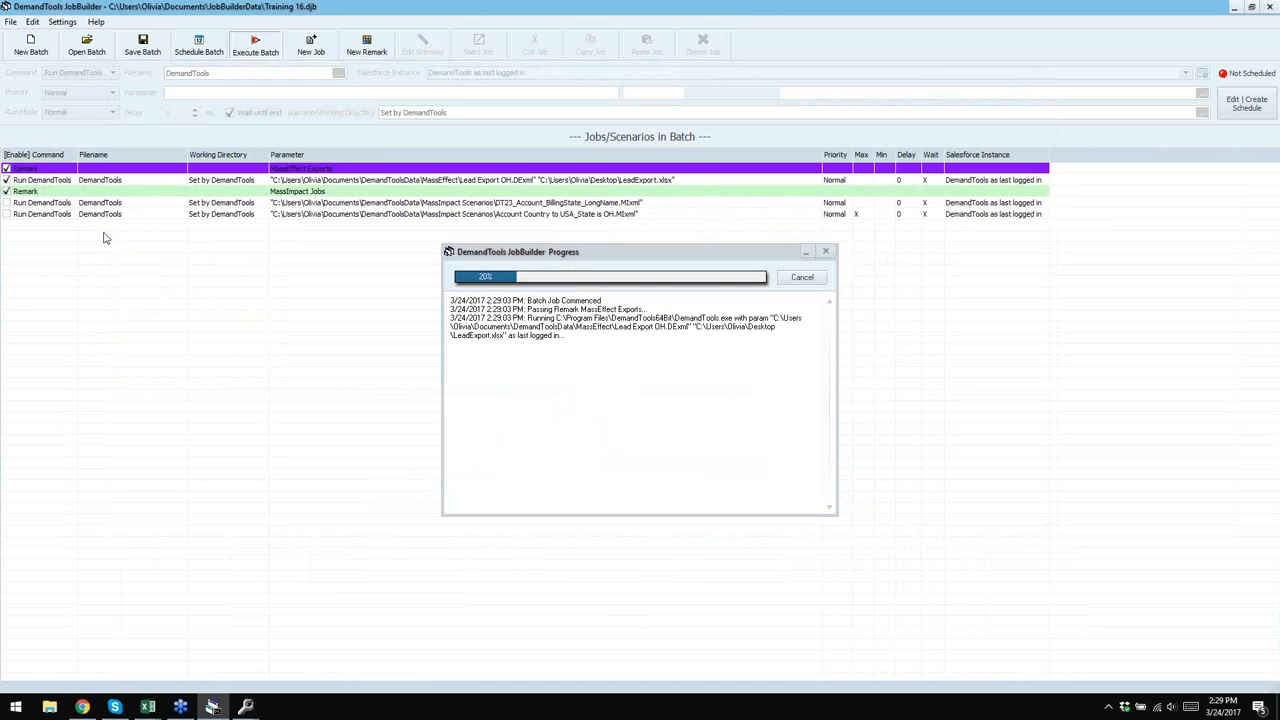
left_click(245, 706)
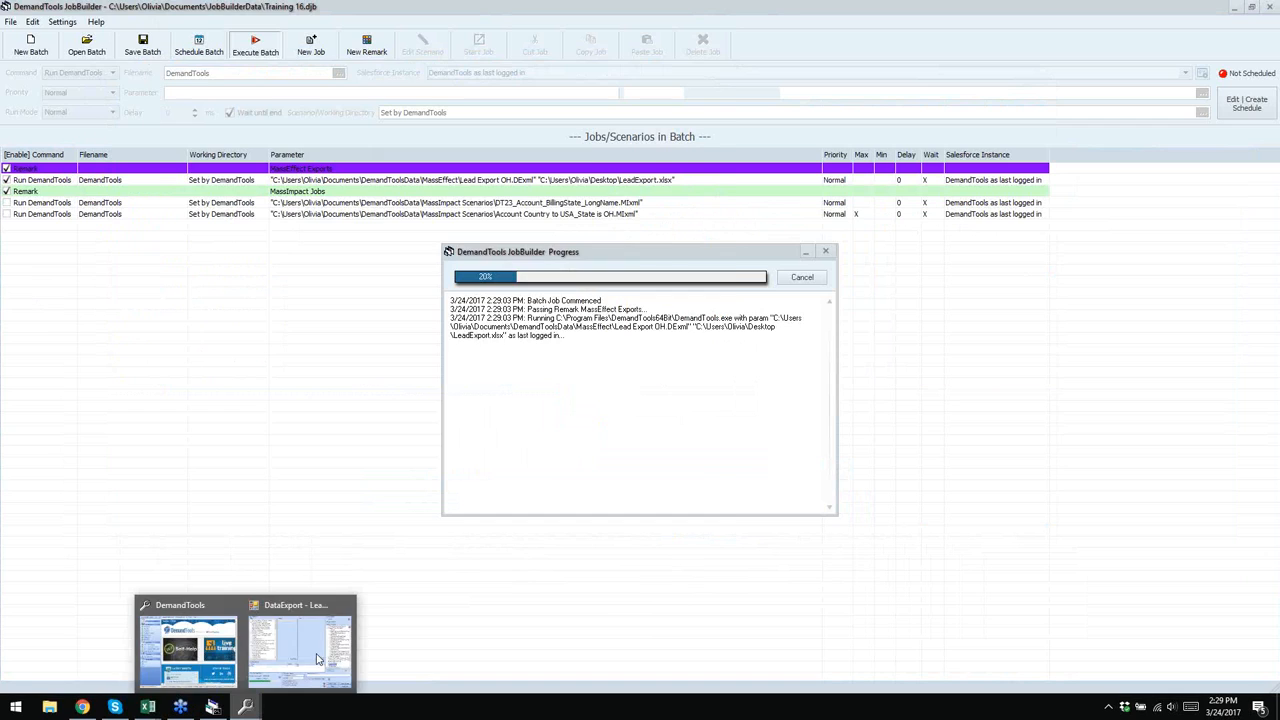
mouse_move(337, 645)
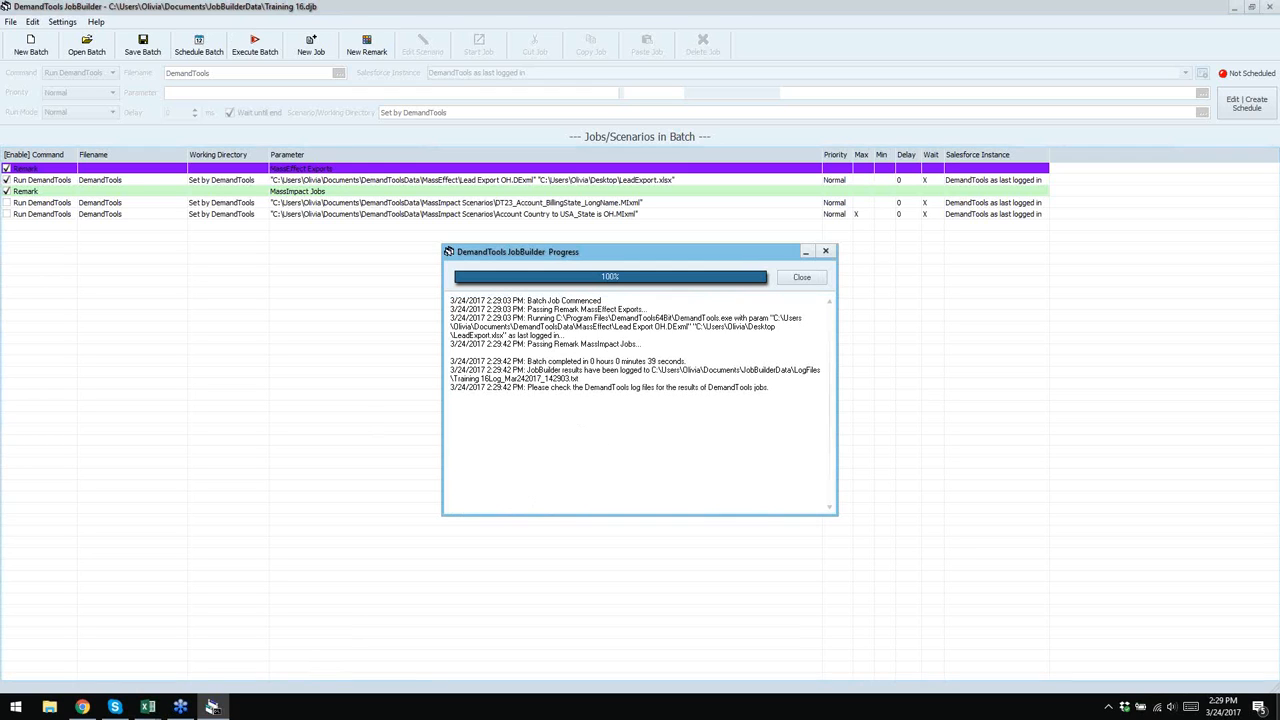
- Show the desktop, move the newly exported LeadExport workbook to an empty area and open it in Excel
left_click(1277, 707)
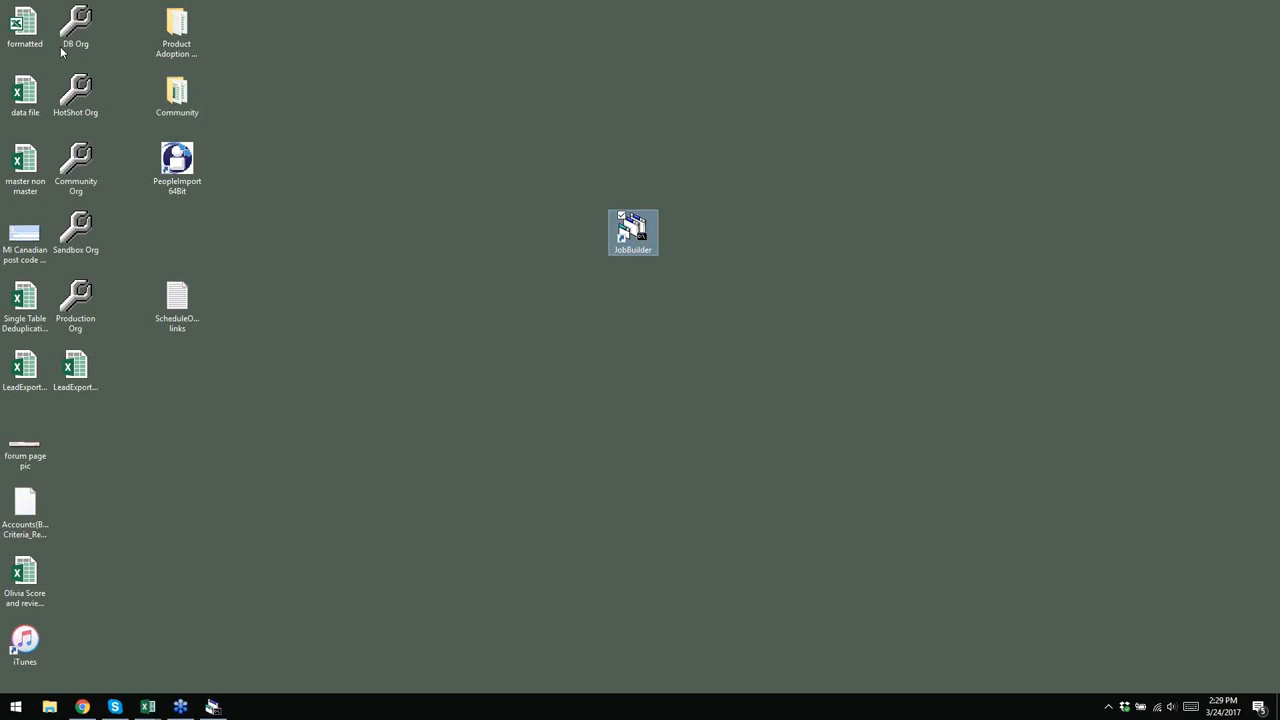
left_click_drag(98, 366, 405, 364)
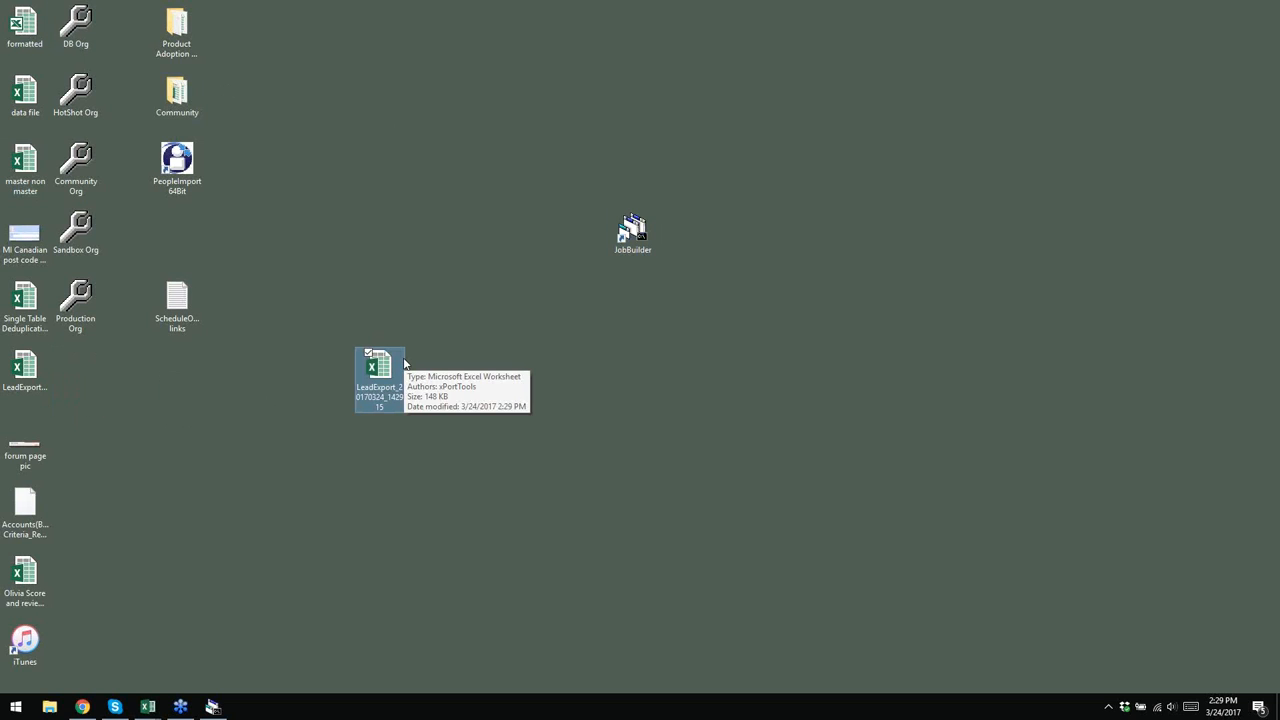
key("Return")
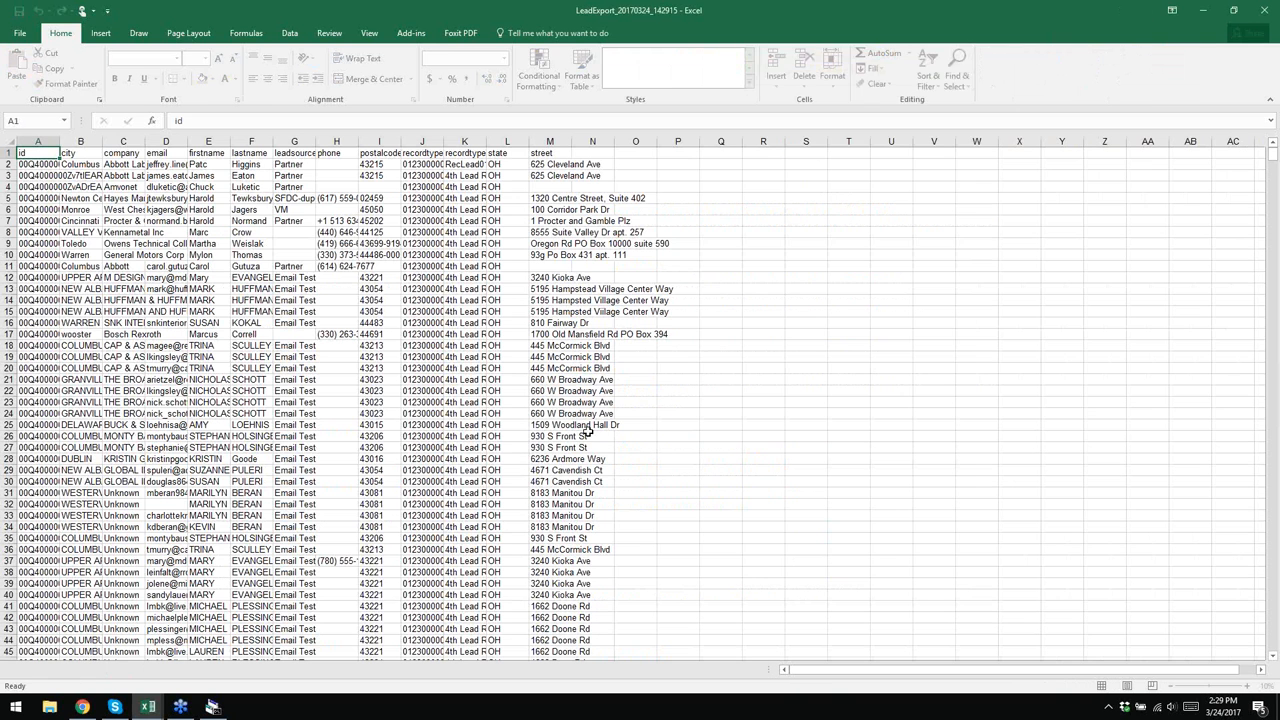
- Auto-fit all columns of the Lead sheet to inspect the export, and close the workbook without keeping Excel in view
left_click(8, 139)
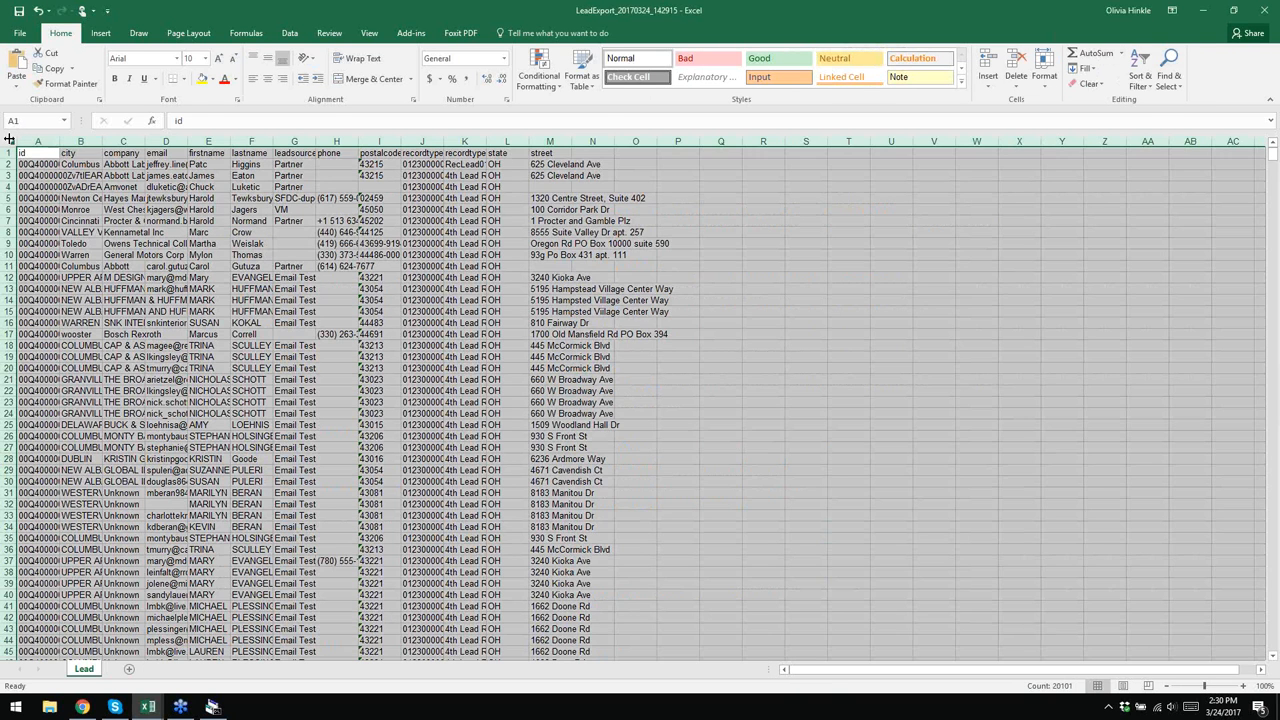
double_click(59, 141)
left_click(1265, 10)
left_click(638, 371)
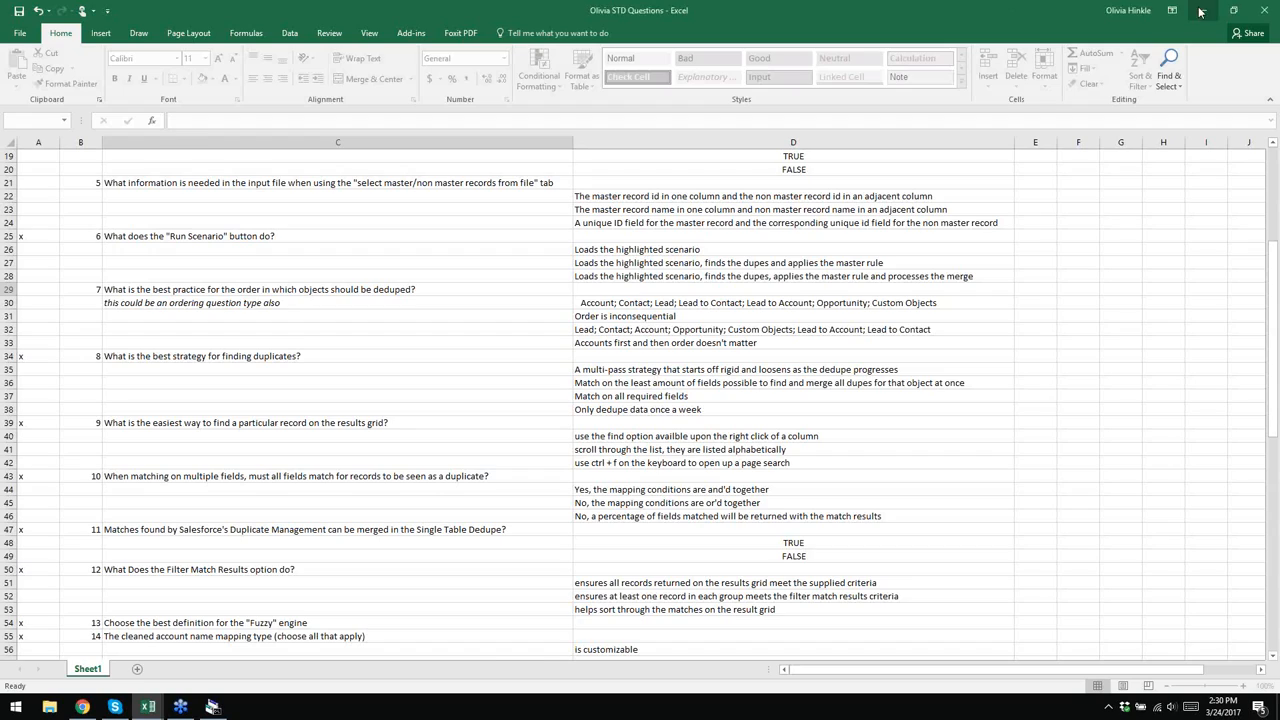
left_click(1201, 10)
- Check the exported LeadExport file's full name on the desktop and switch back to JobBuilder's batch progress log
left_click(380, 375)
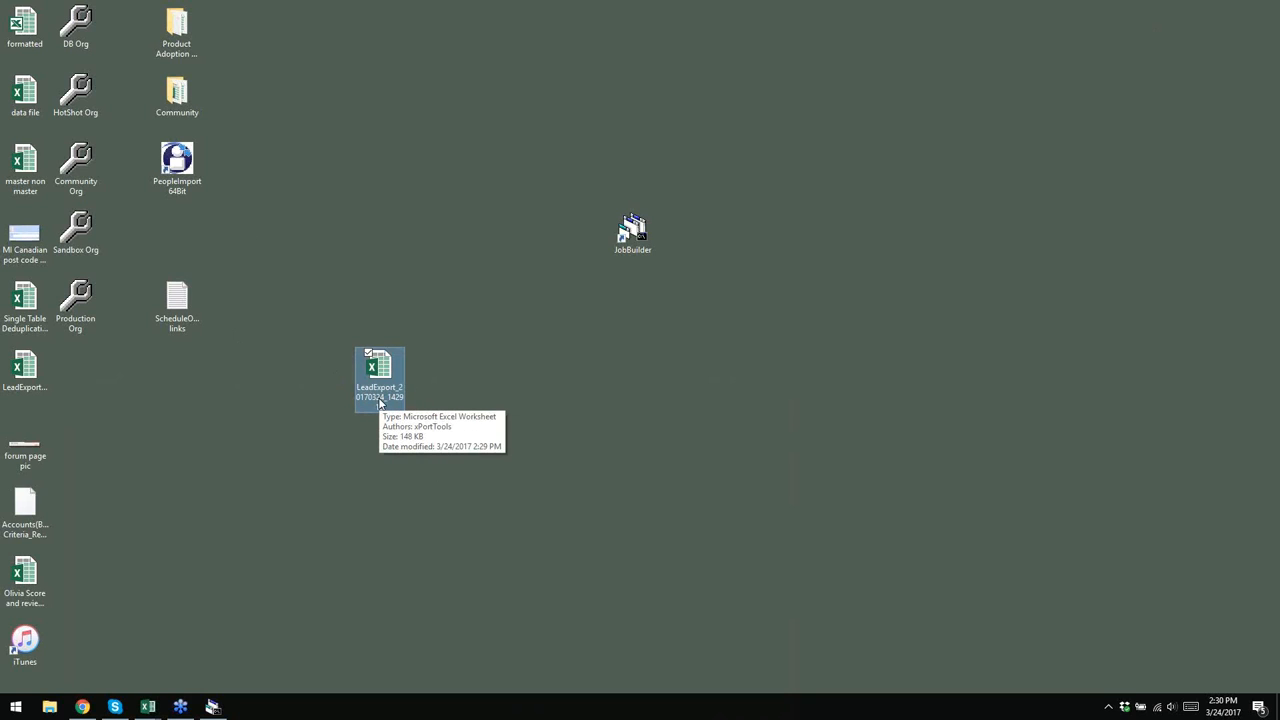
left_click(367, 11)
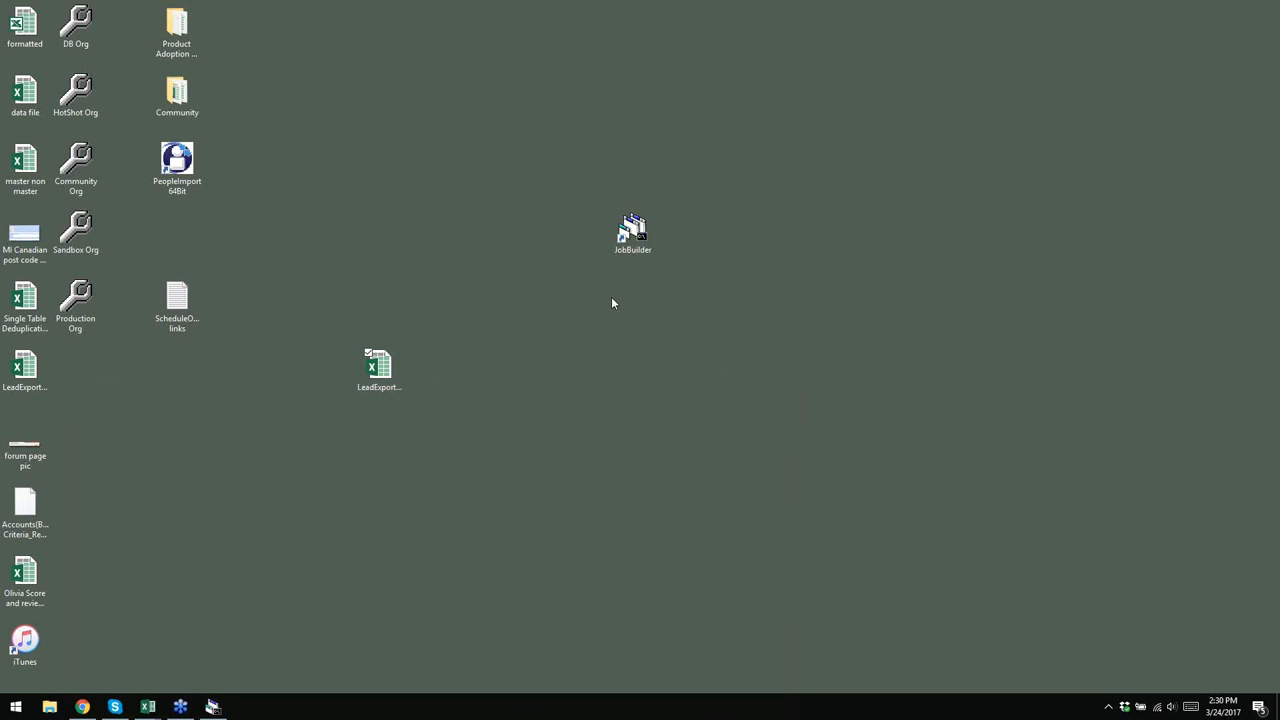
left_click(212, 707)
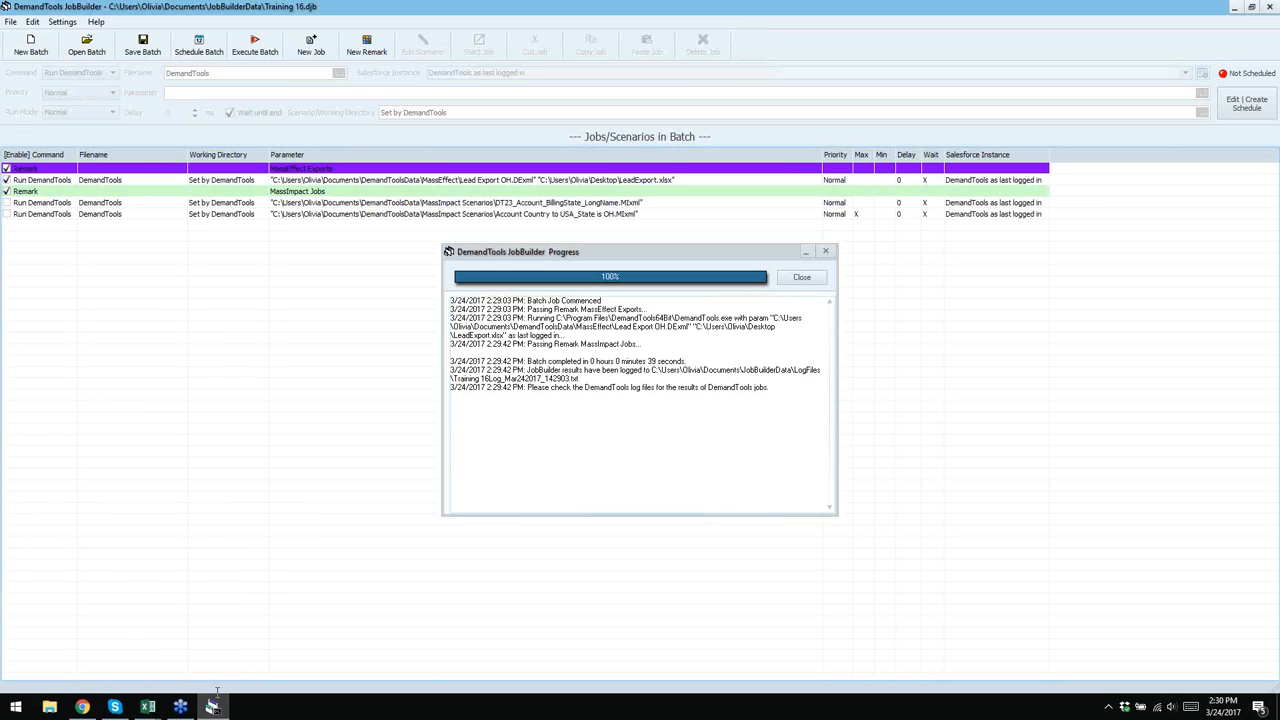
- Close the batch progress log and re-enable the Account Country to USA_State is OH job
left_click(553, 336)
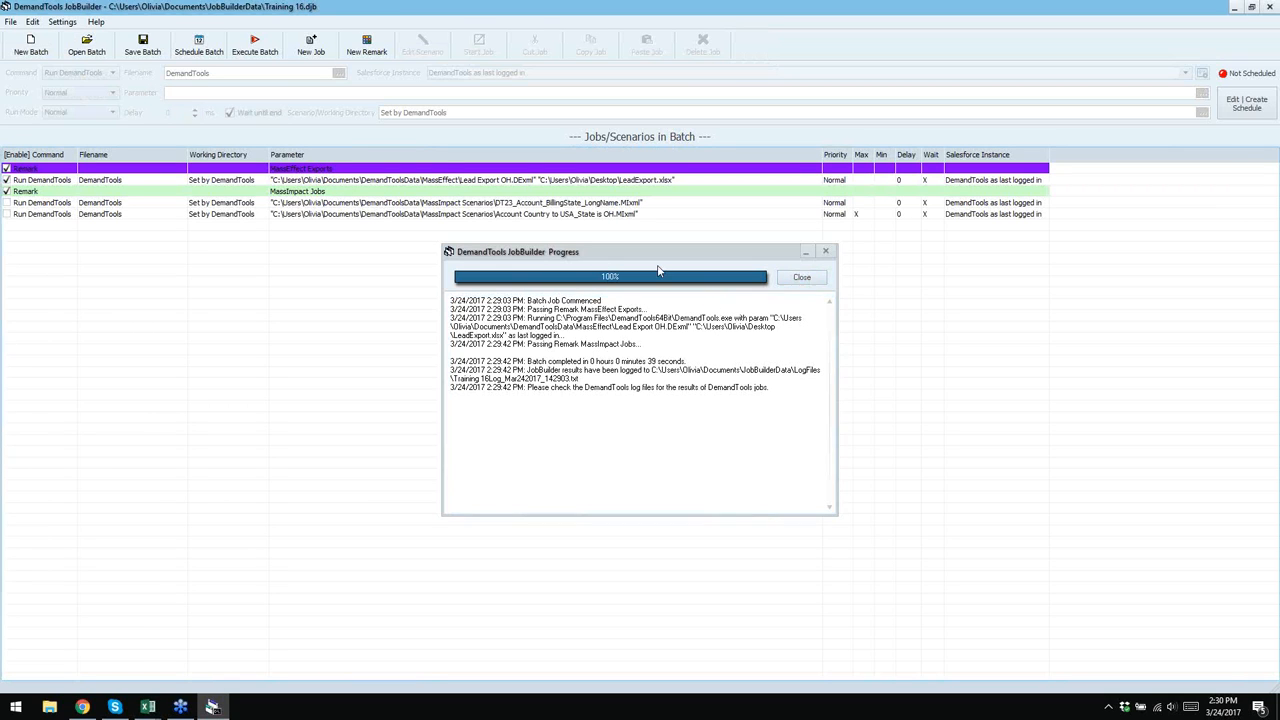
left_click(808, 284)
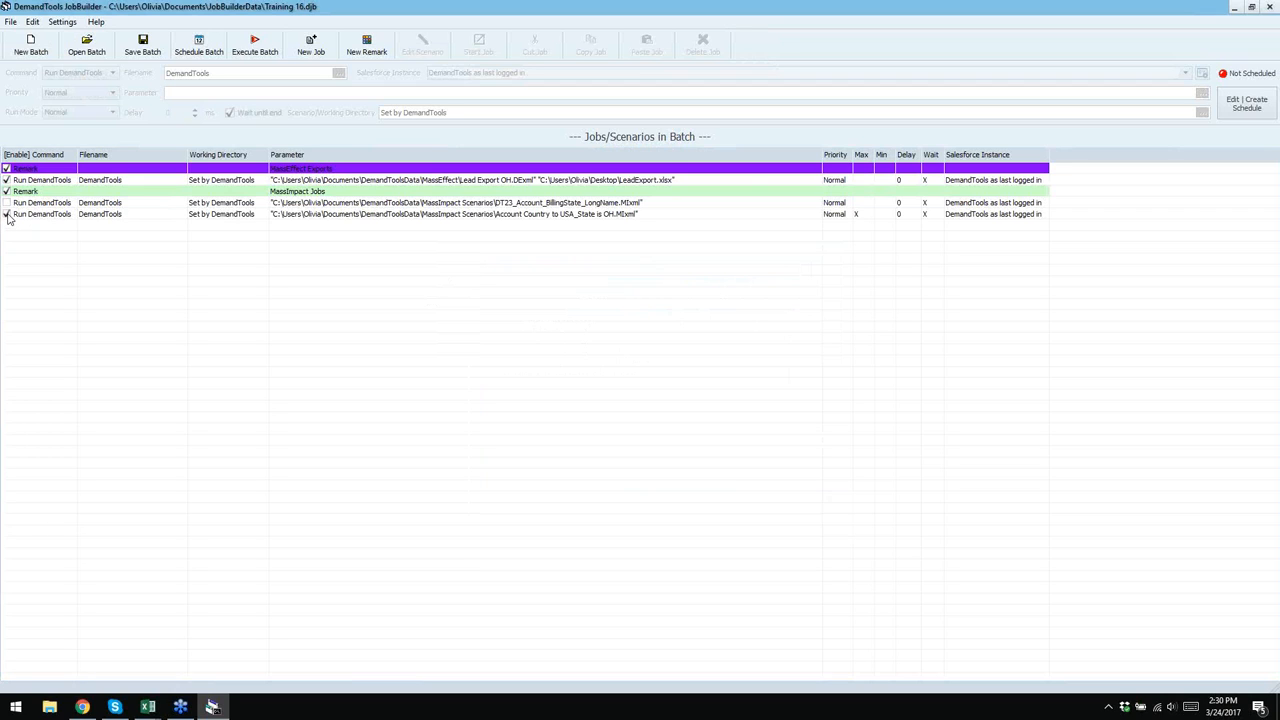
- Create a schedule that runs the Training 16 batch daily with start time 14:32:00, saving the batch file
left_click(201, 45)
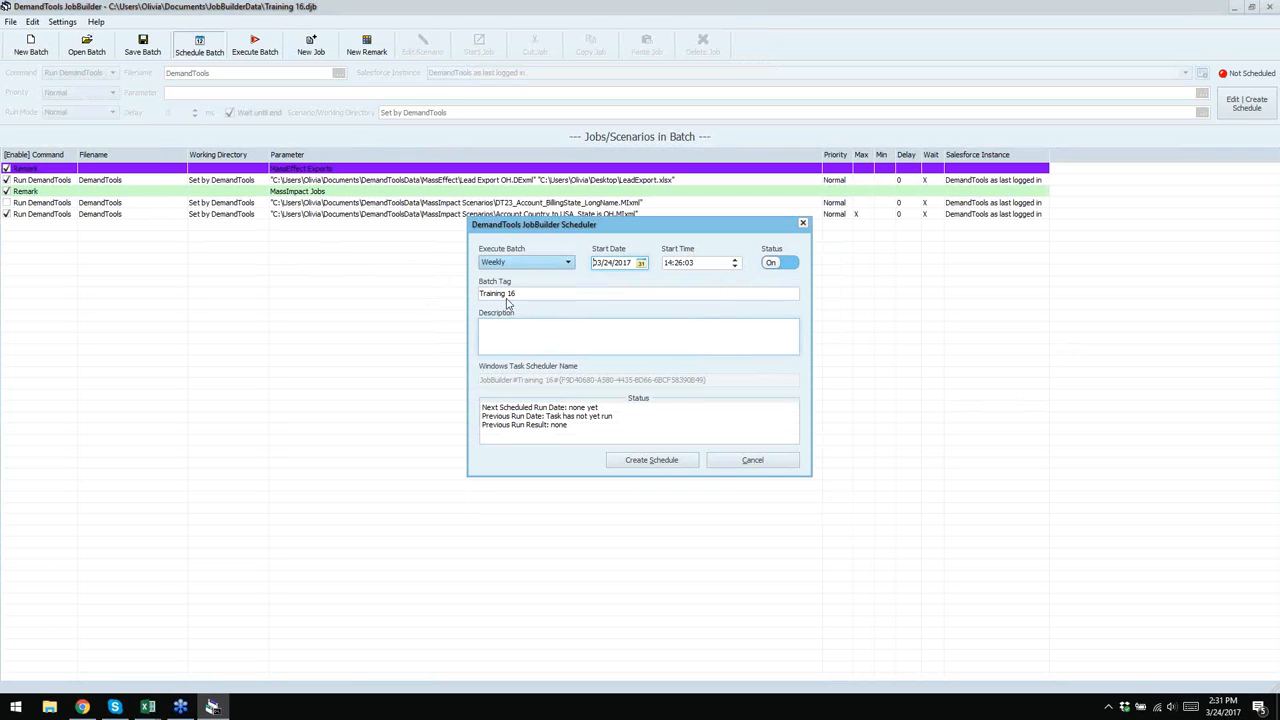
left_click(567, 262)
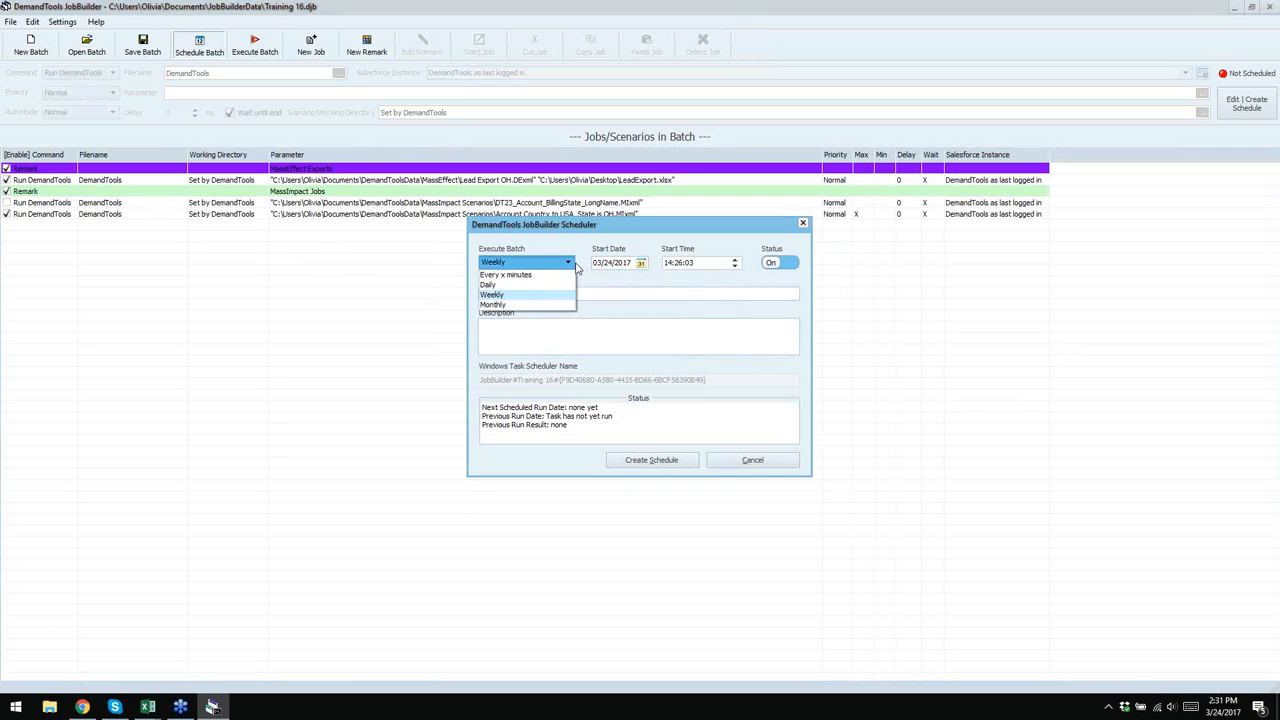
left_click(529, 286)
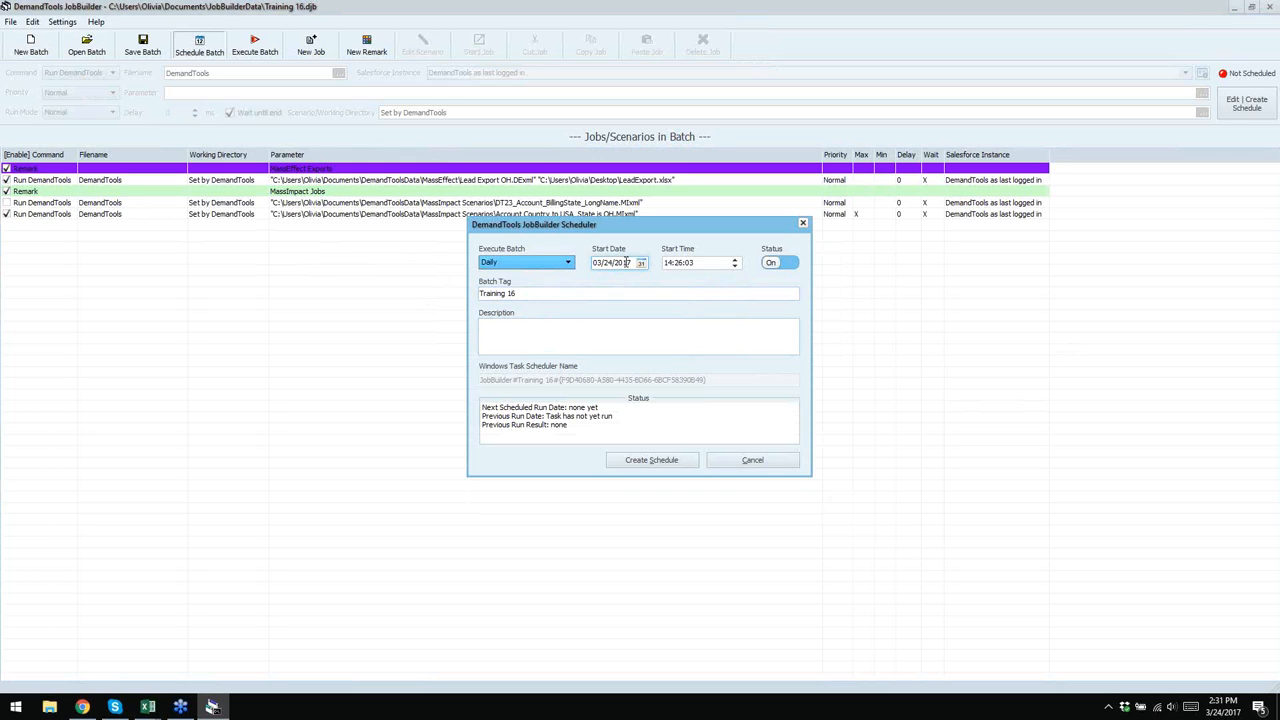
left_click(681, 262)
left_click(681, 262)
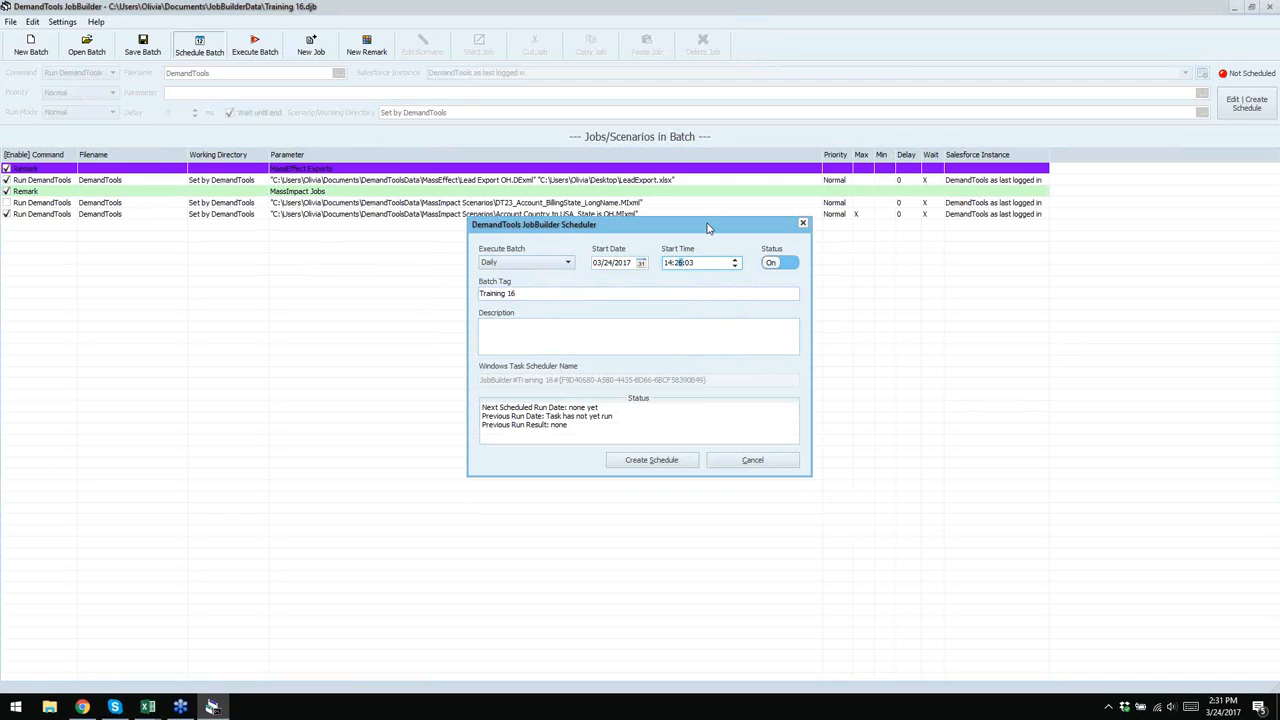
type("5")
type("33")
type("00")
left_click(682, 262)
type("2")
left_click(676, 460)
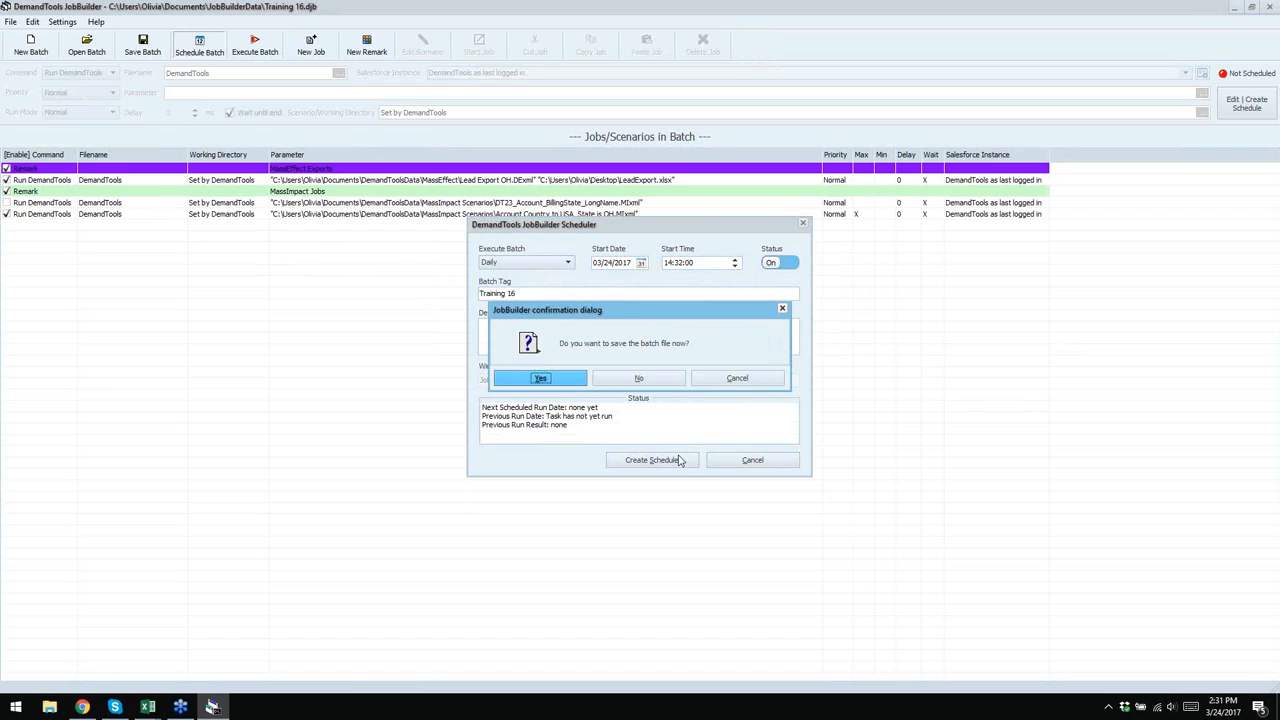
left_click(541, 378)
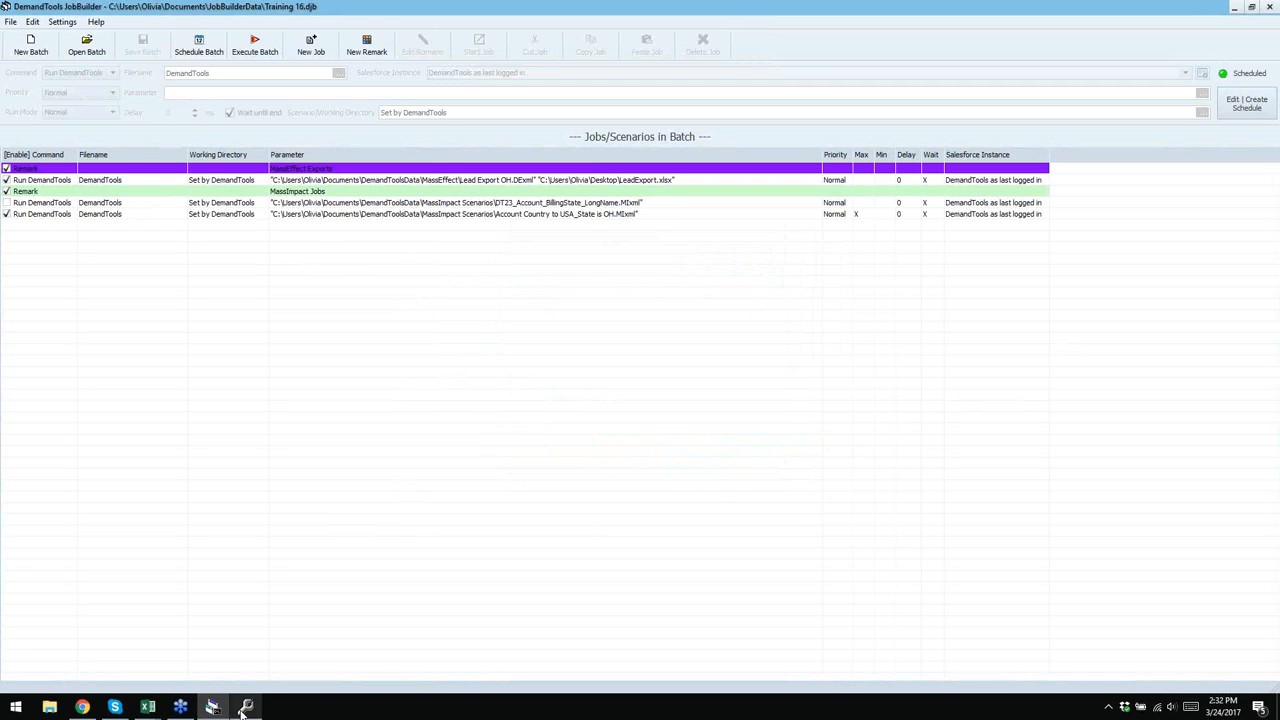
- Find and open the Windows Task Scheduler
mouse_move(242, 712)
mouse_move(313, 630)
mouse_move(261, 656)
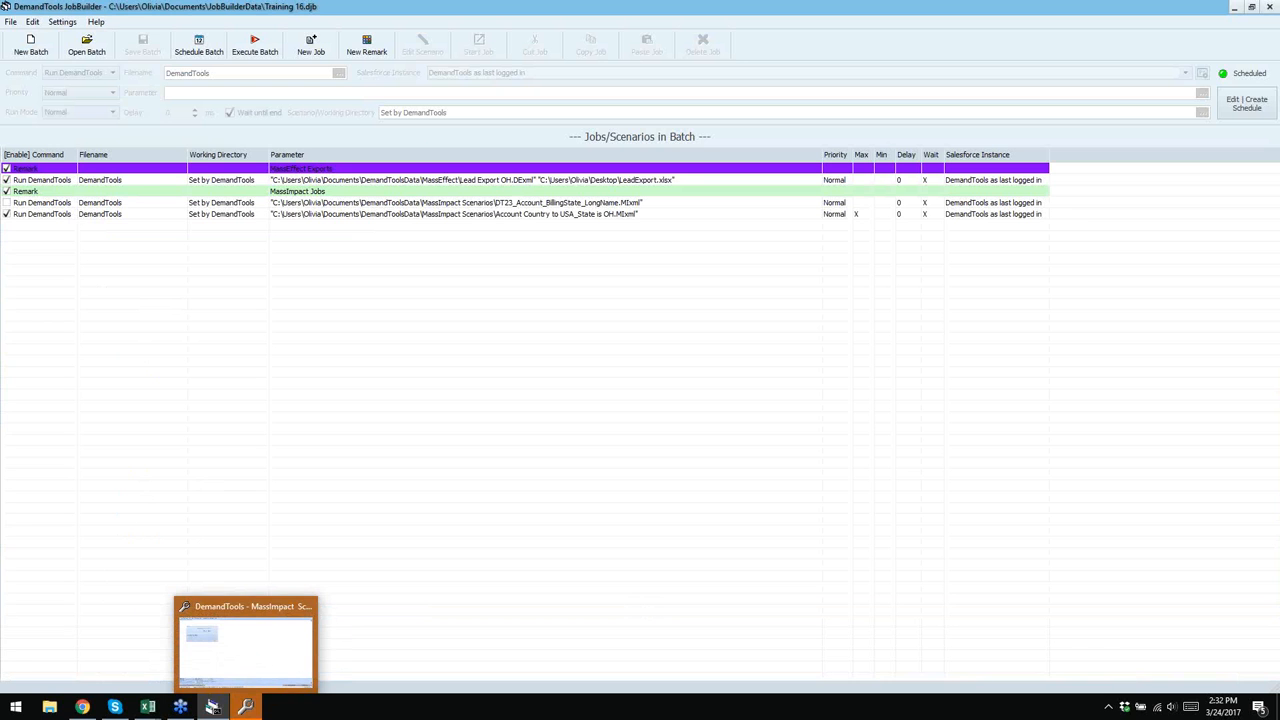
left_click(16, 706)
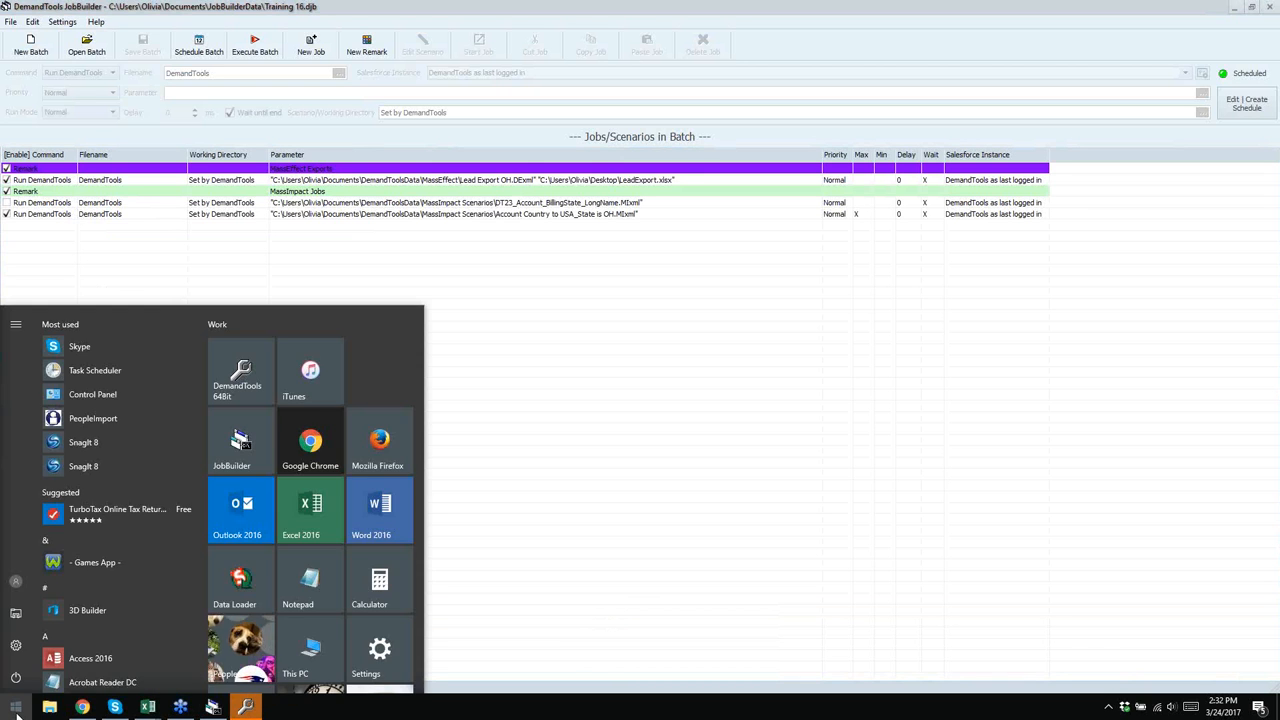
type("task sch")
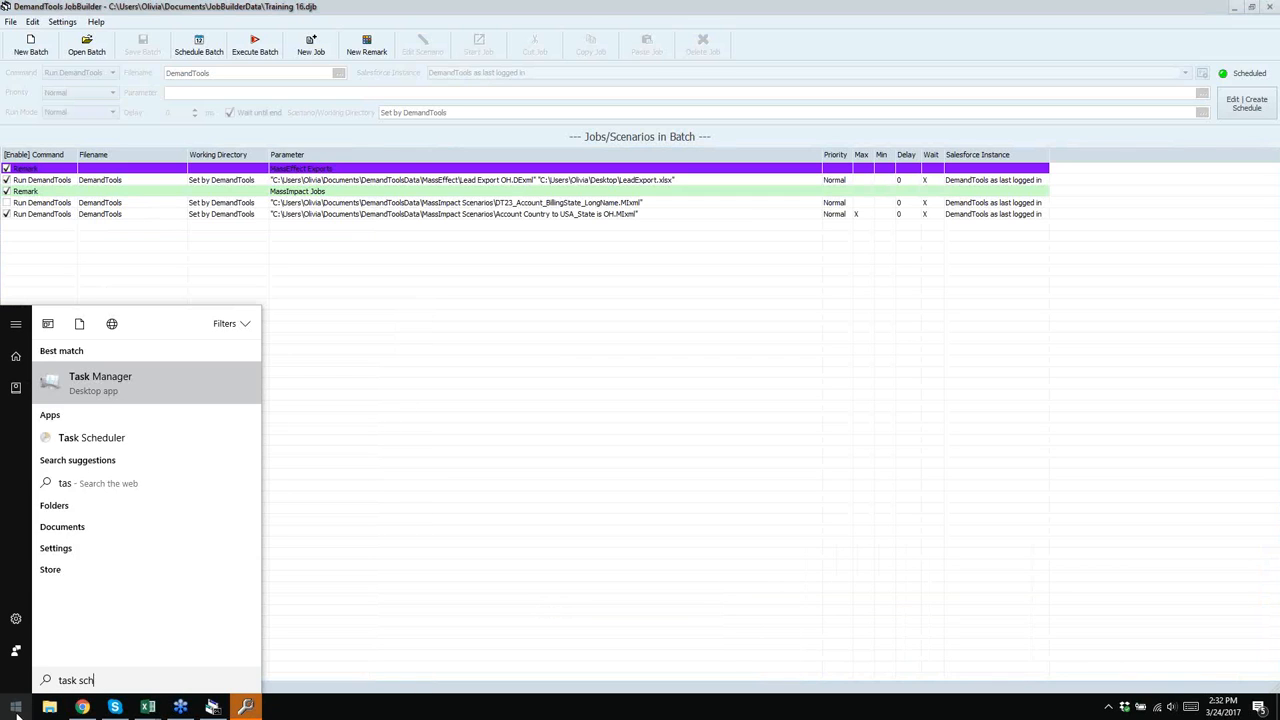
type("eu")
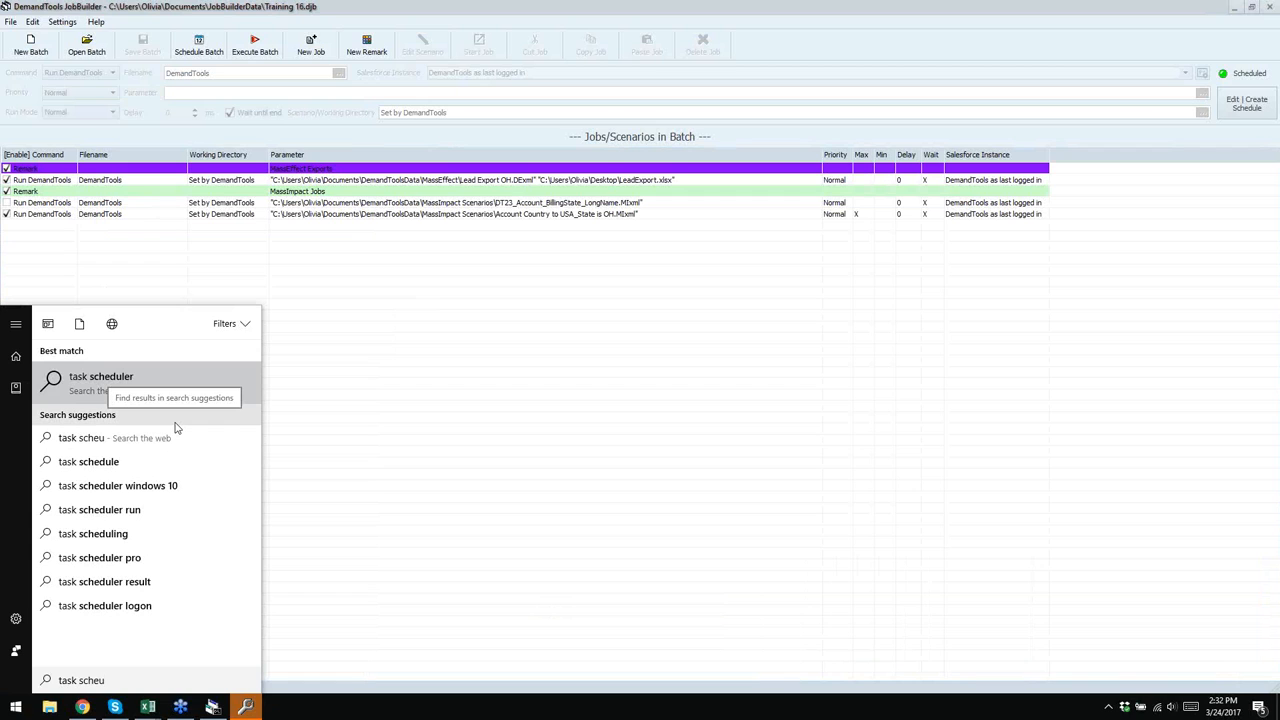
key("BackSpace")
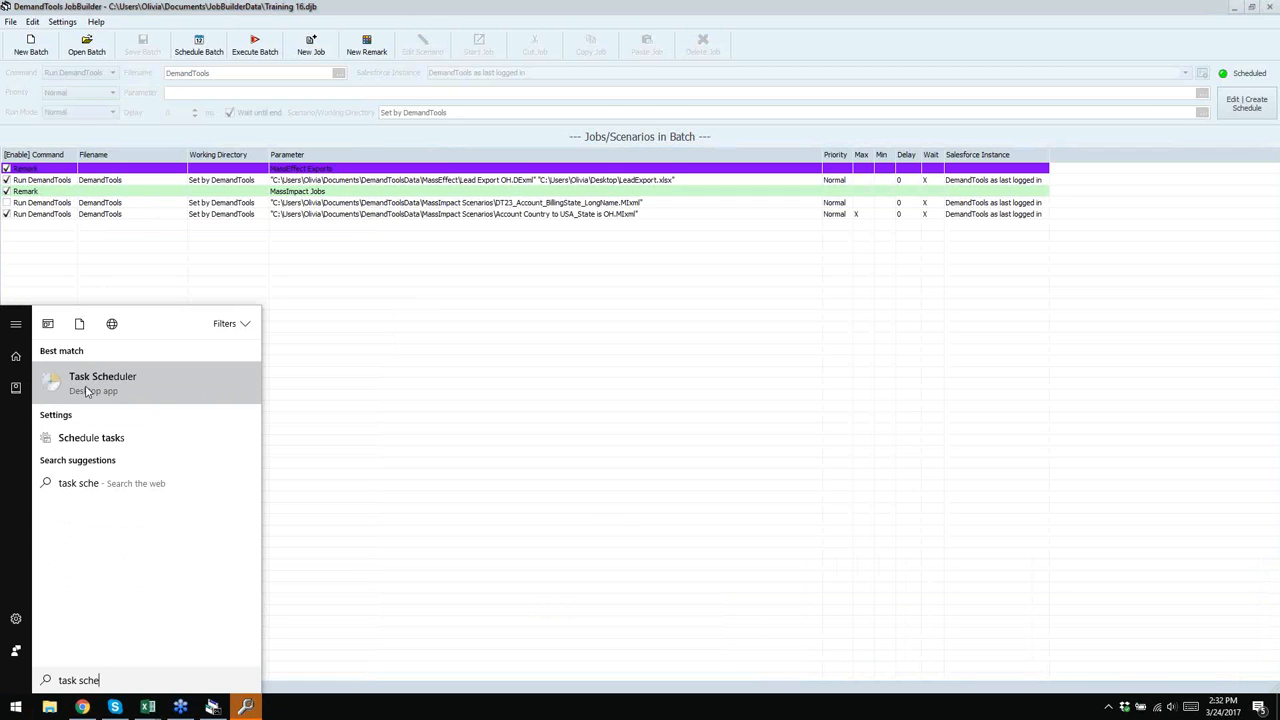
left_click(95, 383)
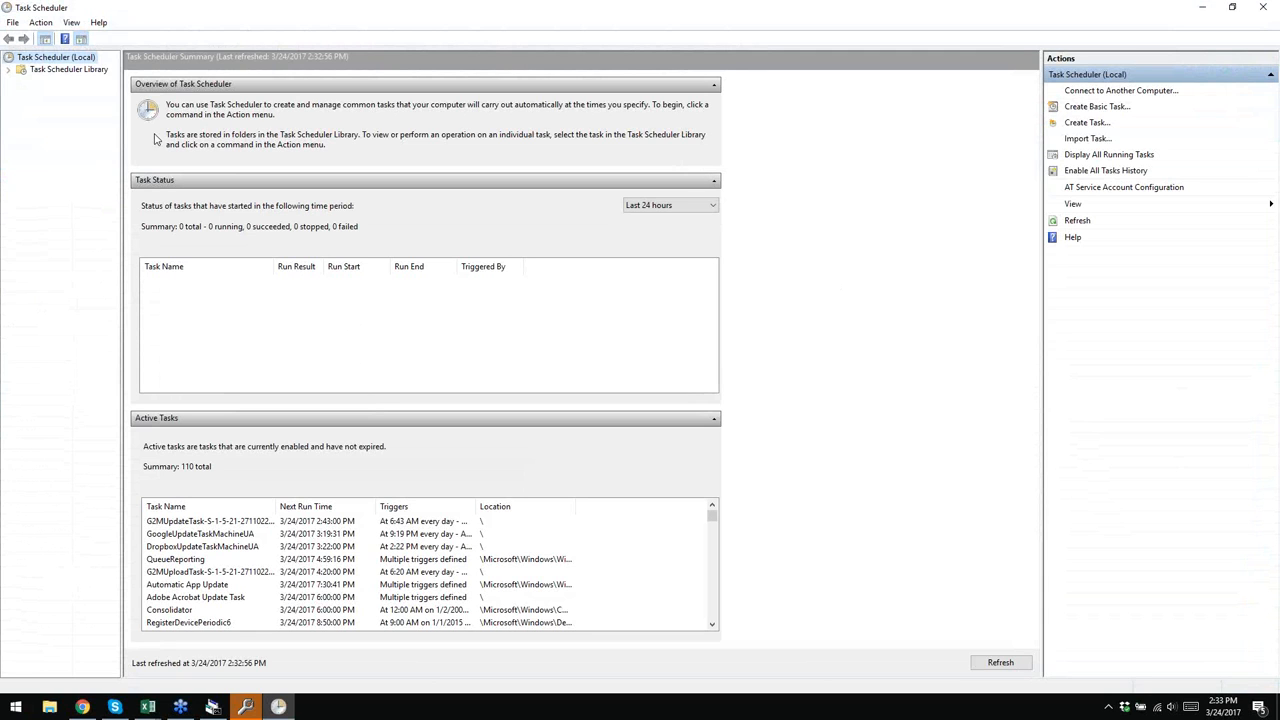
- Show the Task Scheduler Library, widen its Name column and select the JobBuilder Training 16 task
left_click(86, 72)
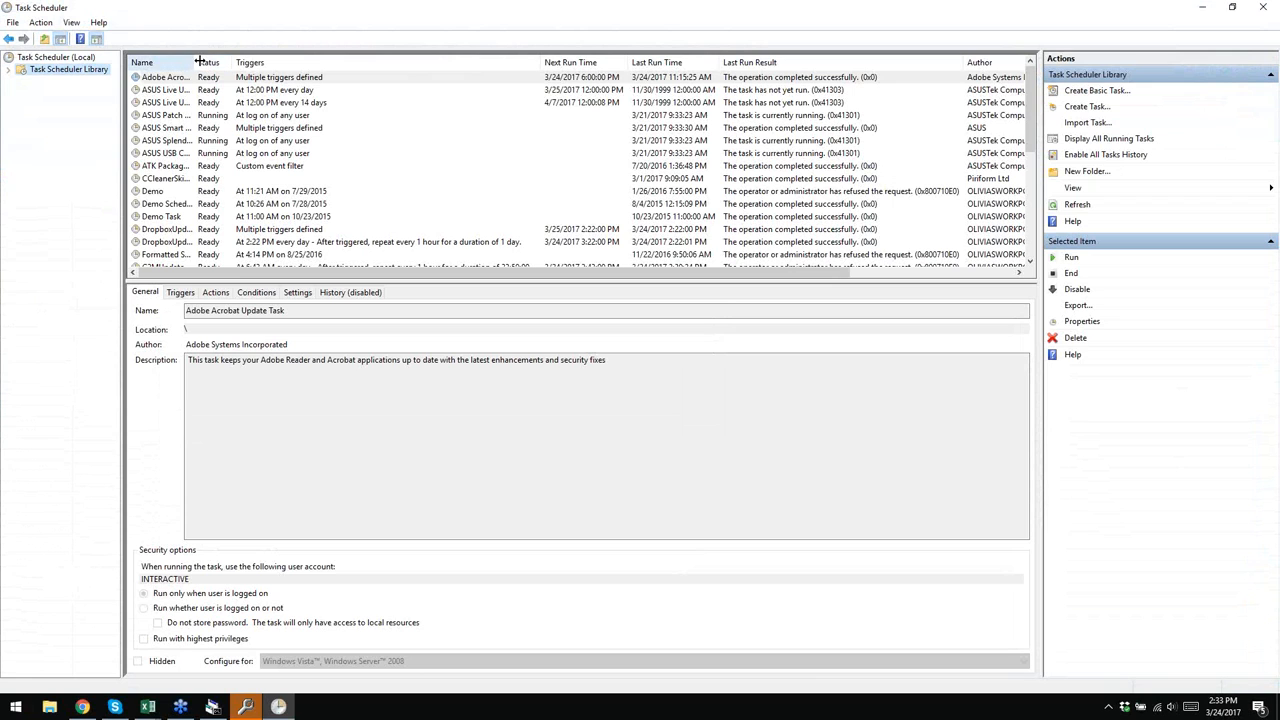
left_click_drag(195, 62, 266, 62)
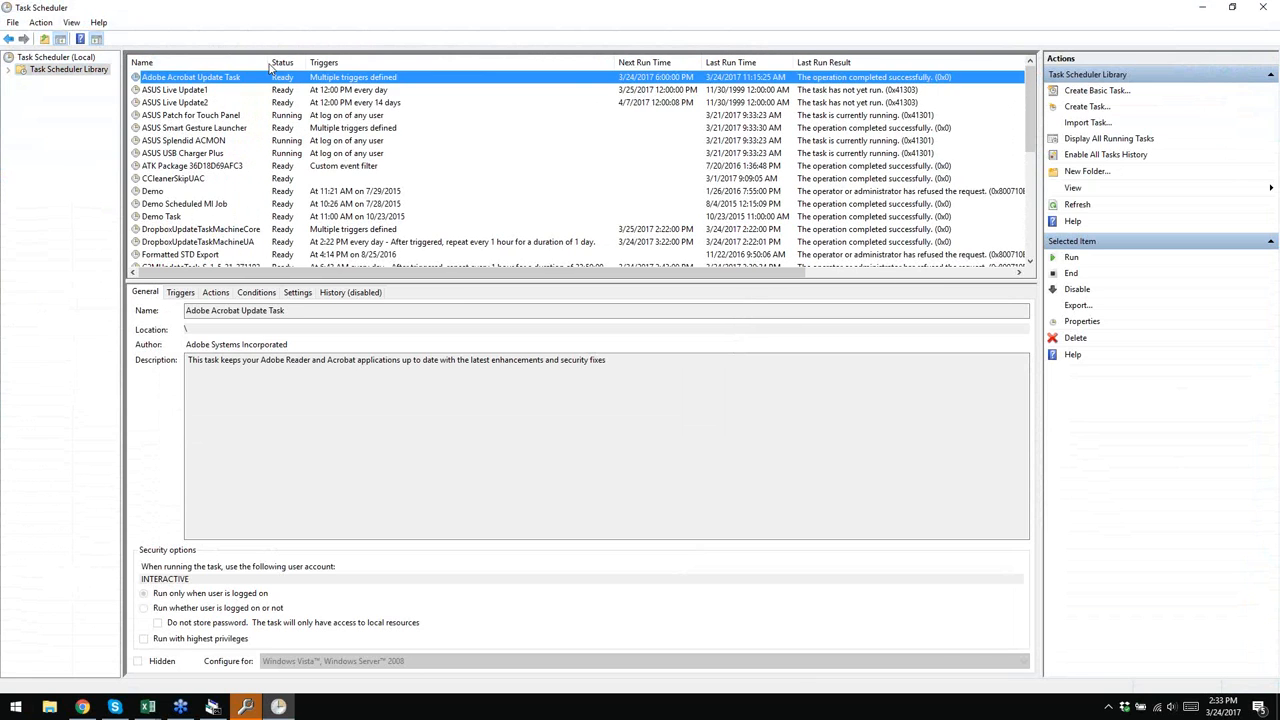
scroll(203, 228, "down", 3)
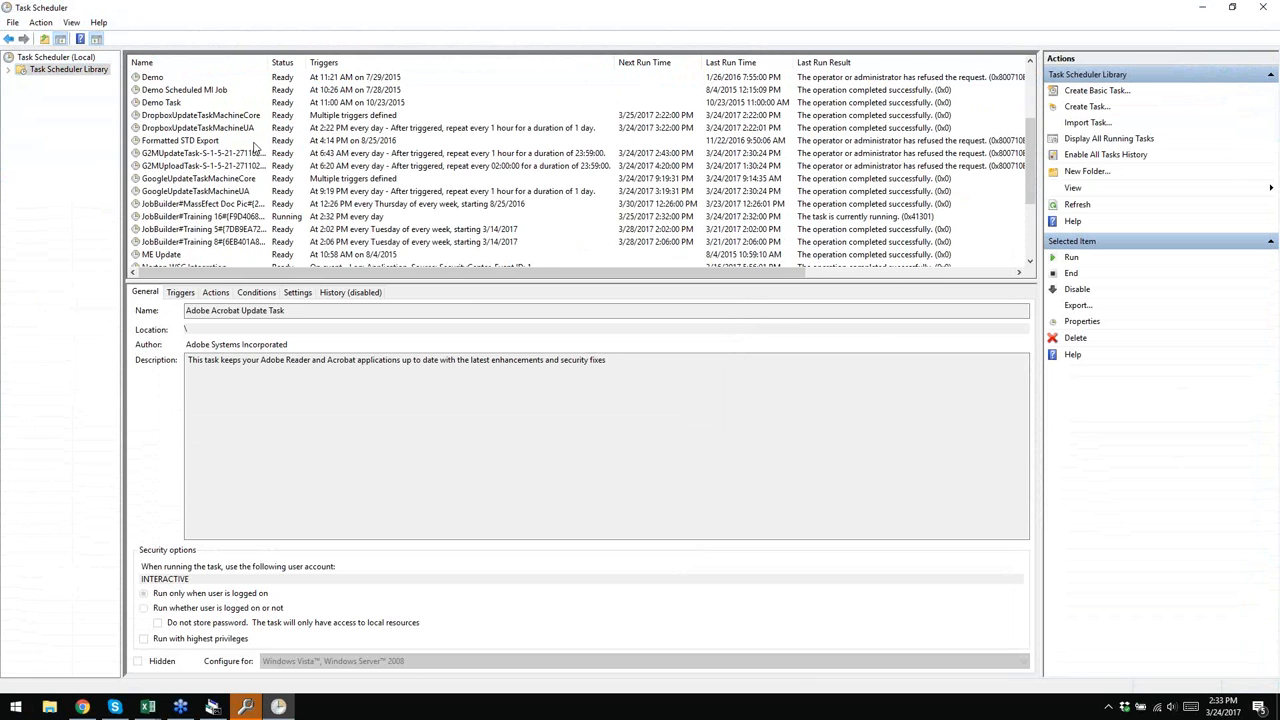
left_click(213, 218)
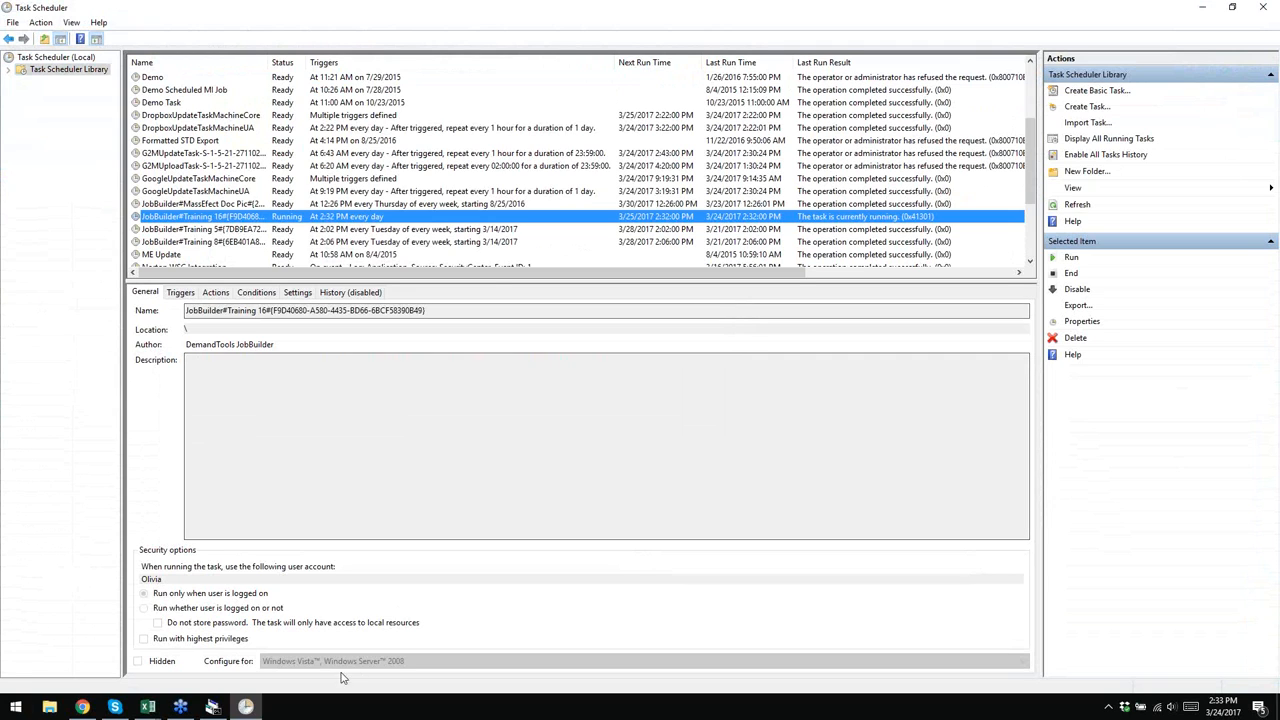
- Examine the Training 16 task's triggers and the program action that launches its batch file
left_click(180, 293)
left_click(219, 296)
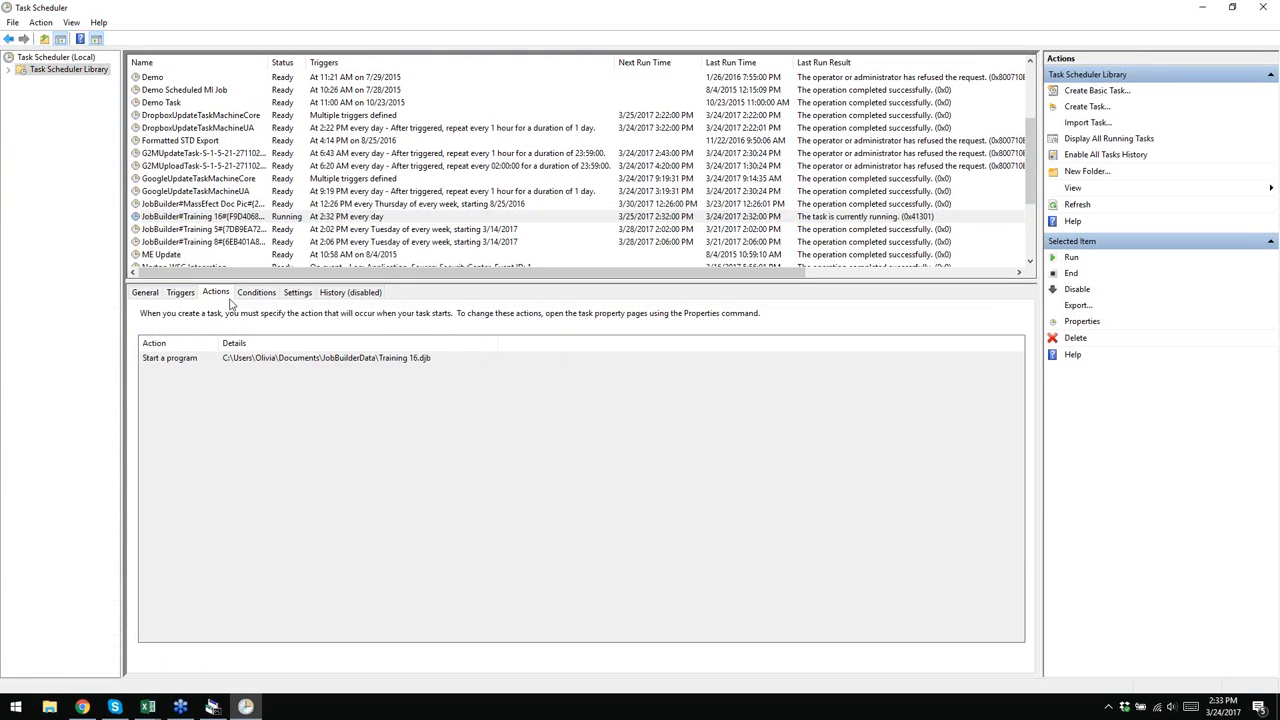
left_click(352, 360)
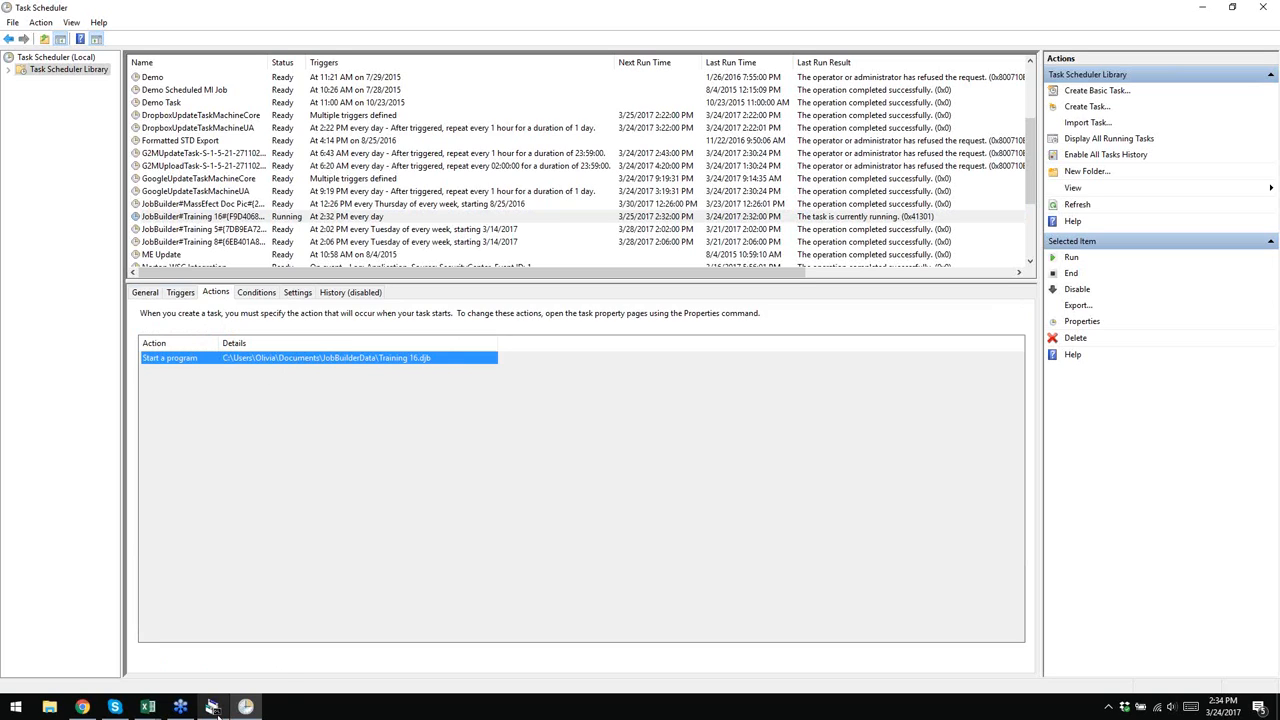
mouse_move(218, 708)
left_click(365, 8)
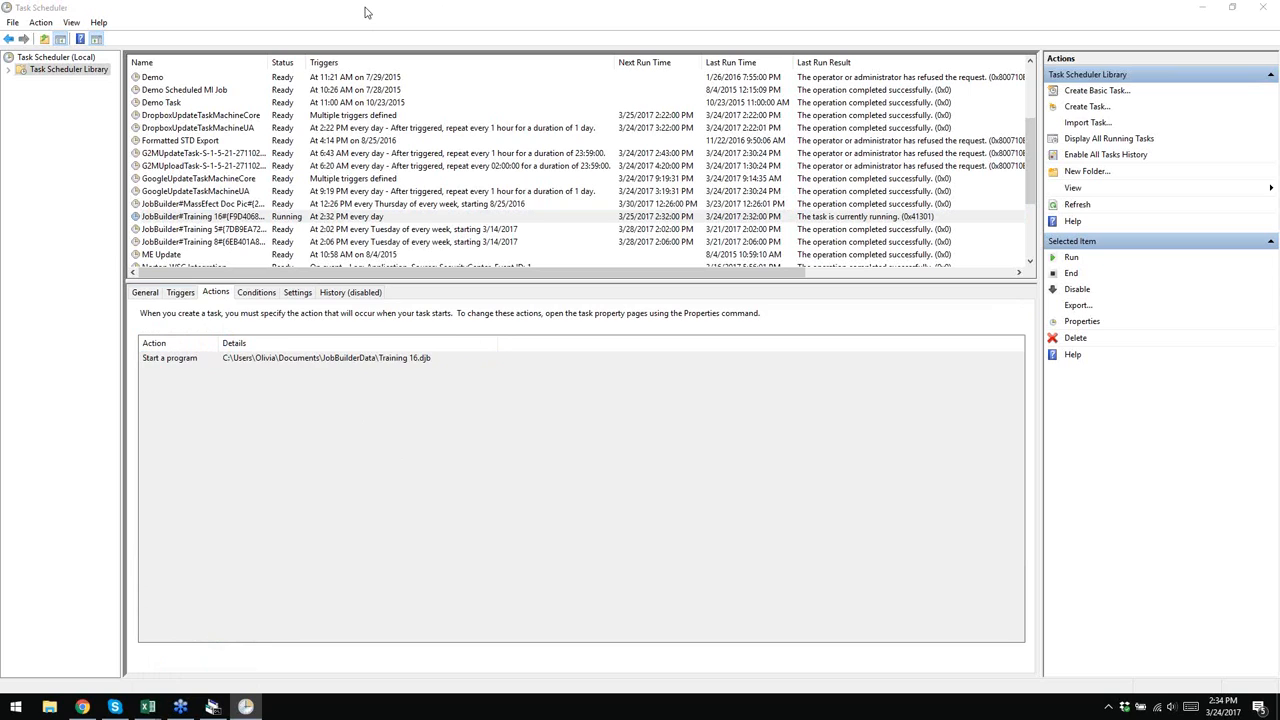
- Switch back to JobBuilder, set the Training 16 schedule's status to Off and delete the schedule
left_click(211, 707)
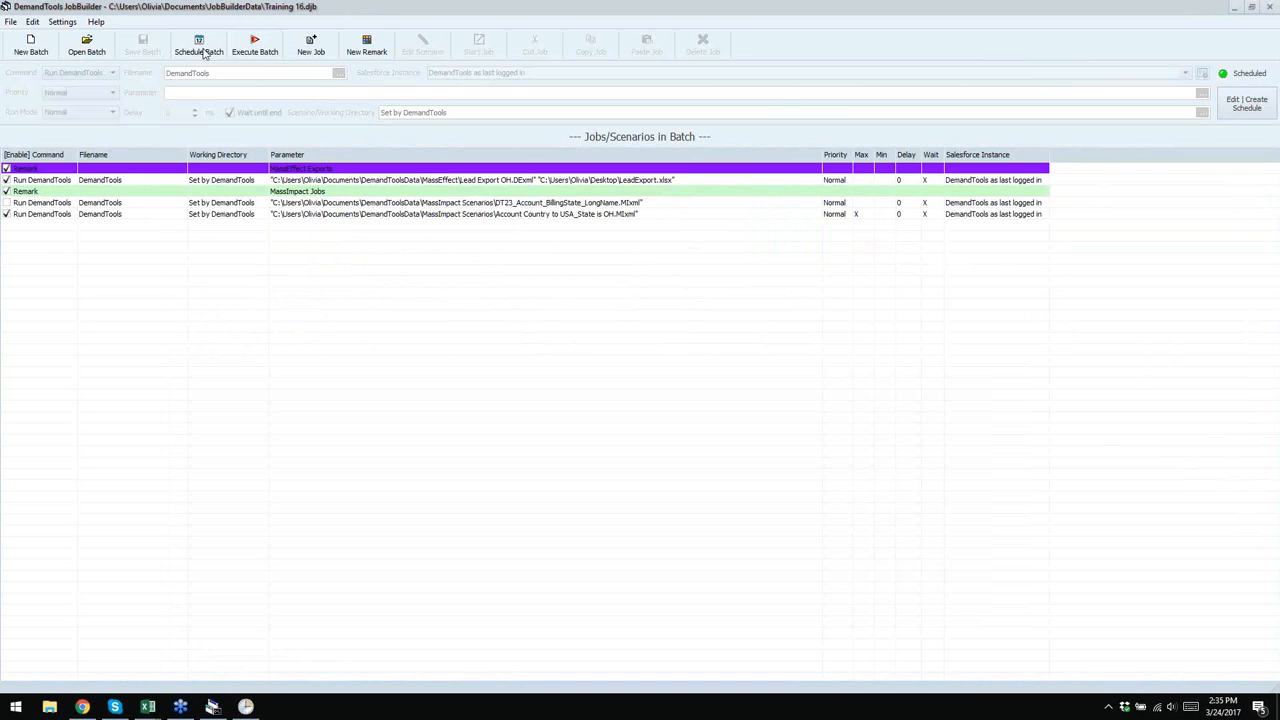
left_click(1258, 103)
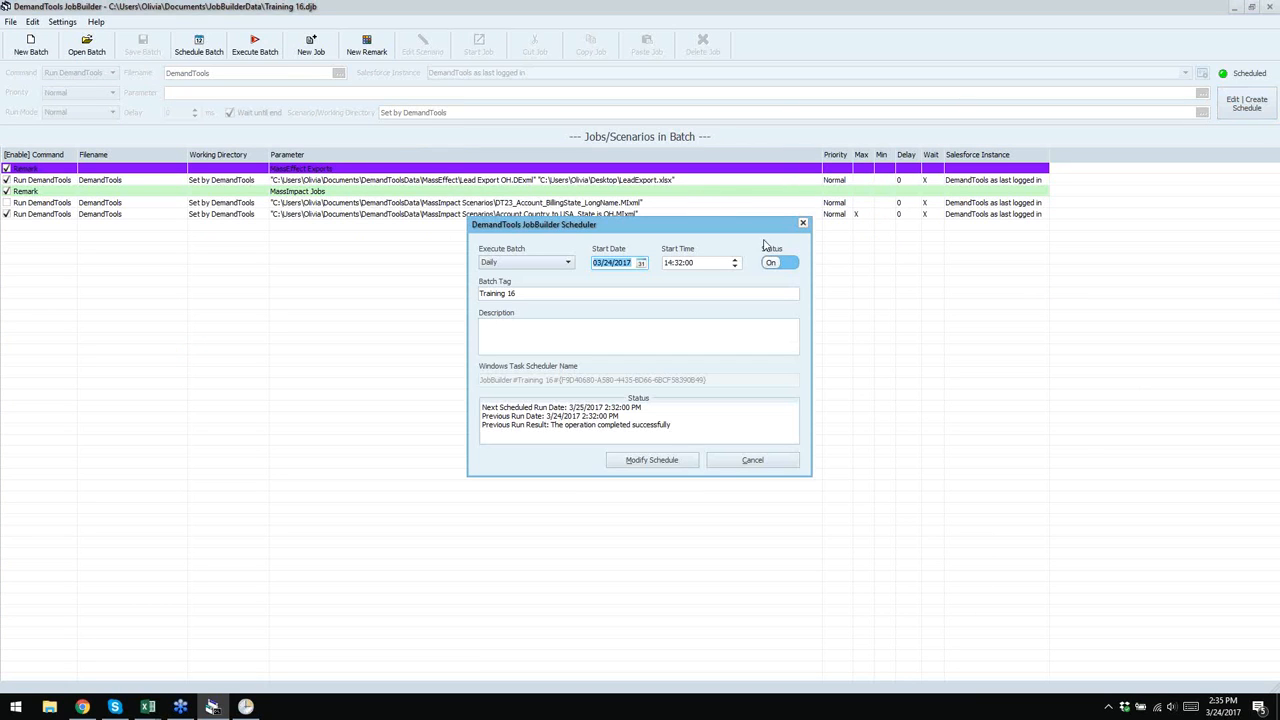
left_click(783, 265)
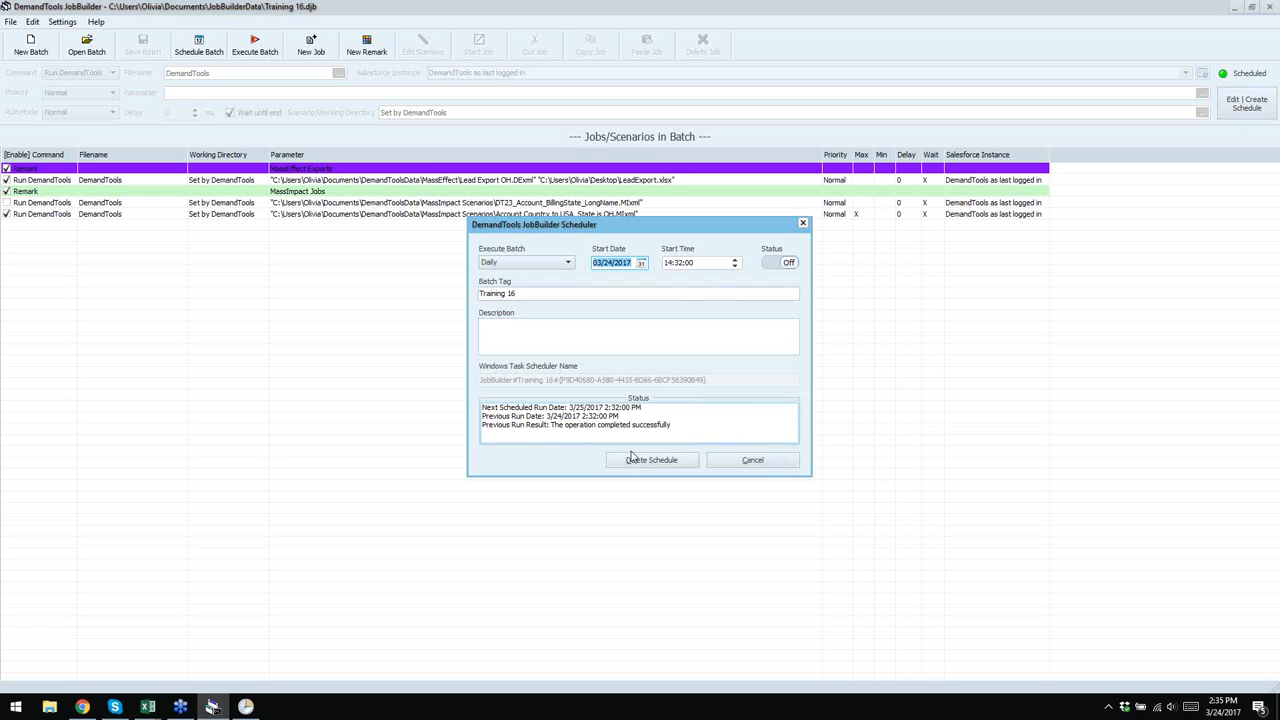
left_click(651, 462)
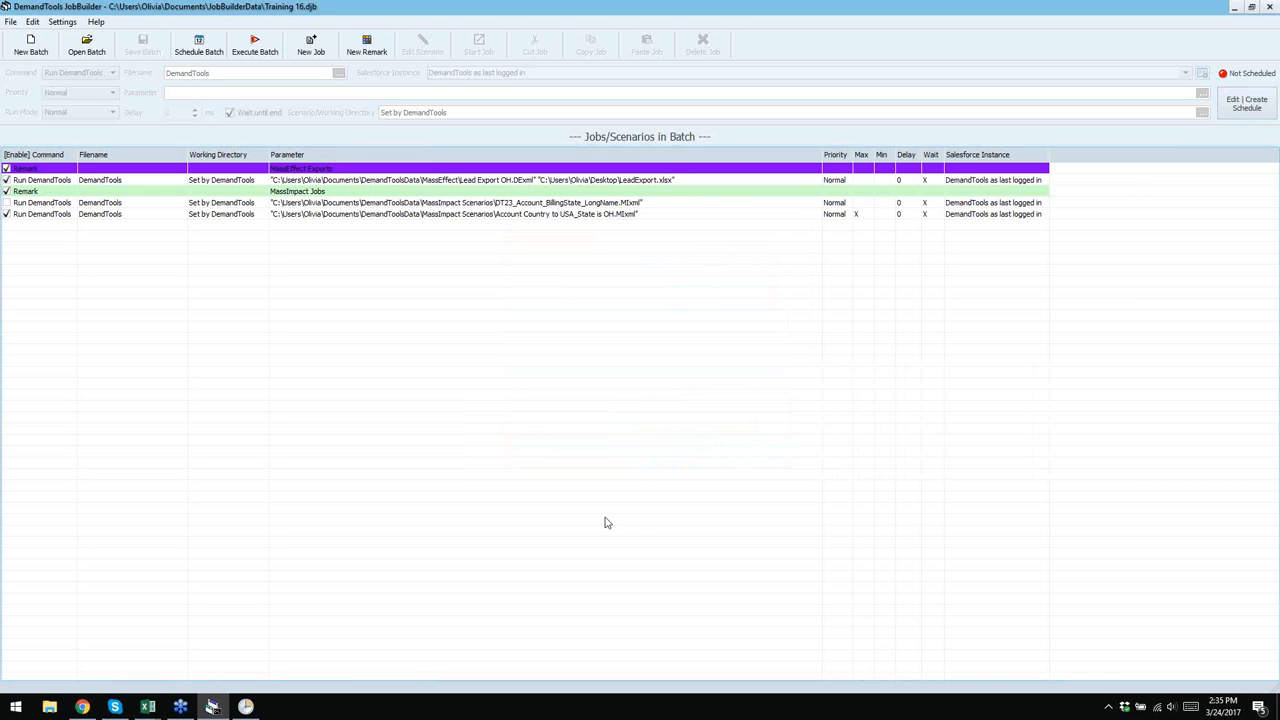
- Return to Task Scheduler, refresh the task library to check the JobBuilder tasks, and minimize the window
left_click(245, 707)
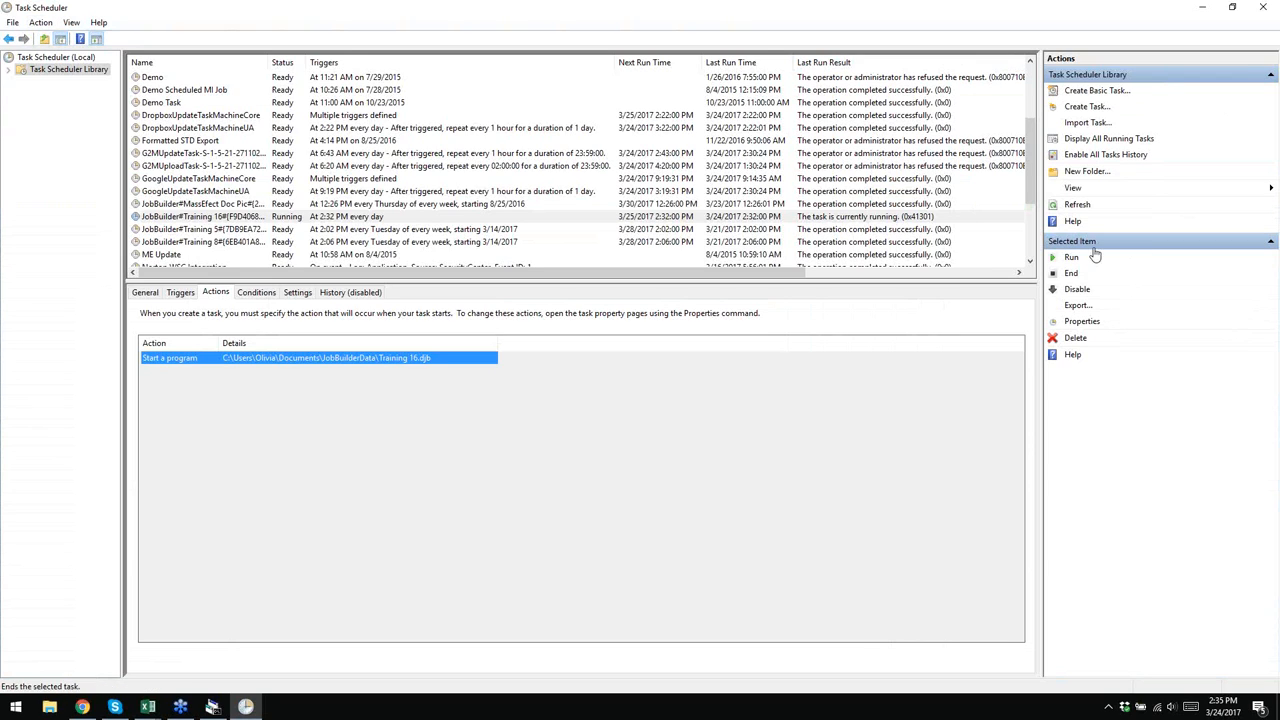
left_click(1075, 206)
scroll(288, 105, "down", 5)
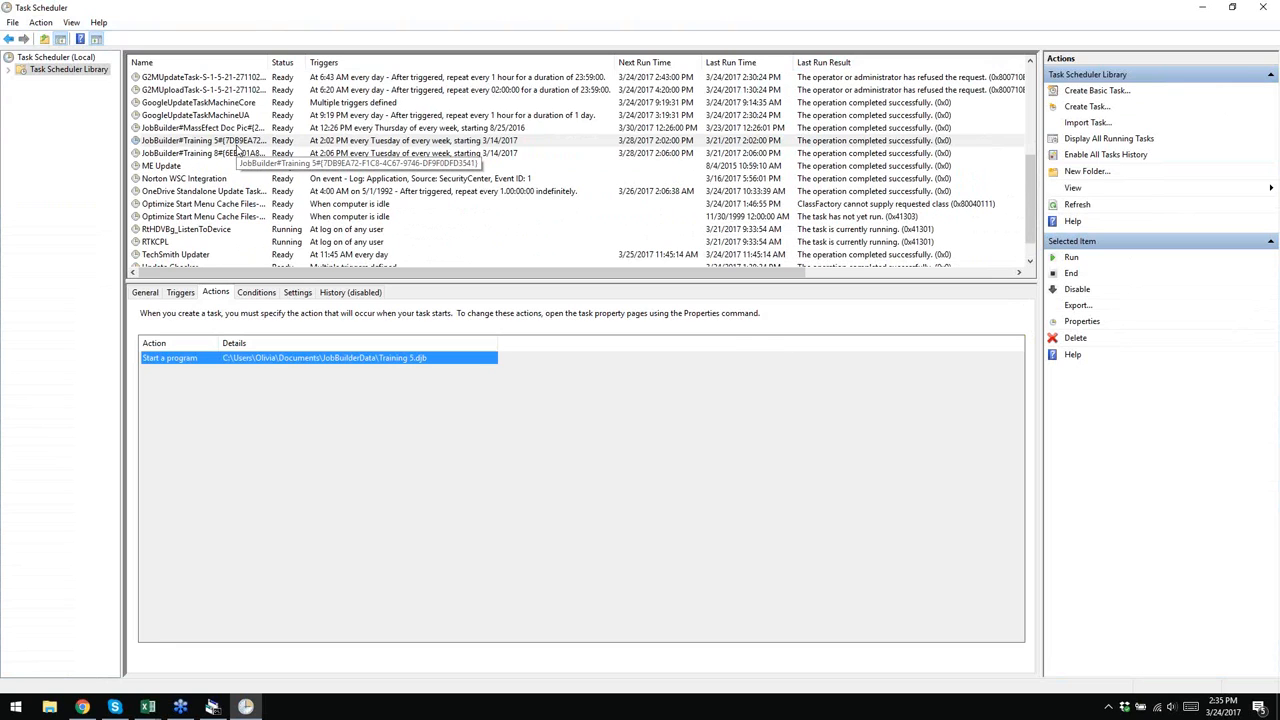
left_click(1202, 7)
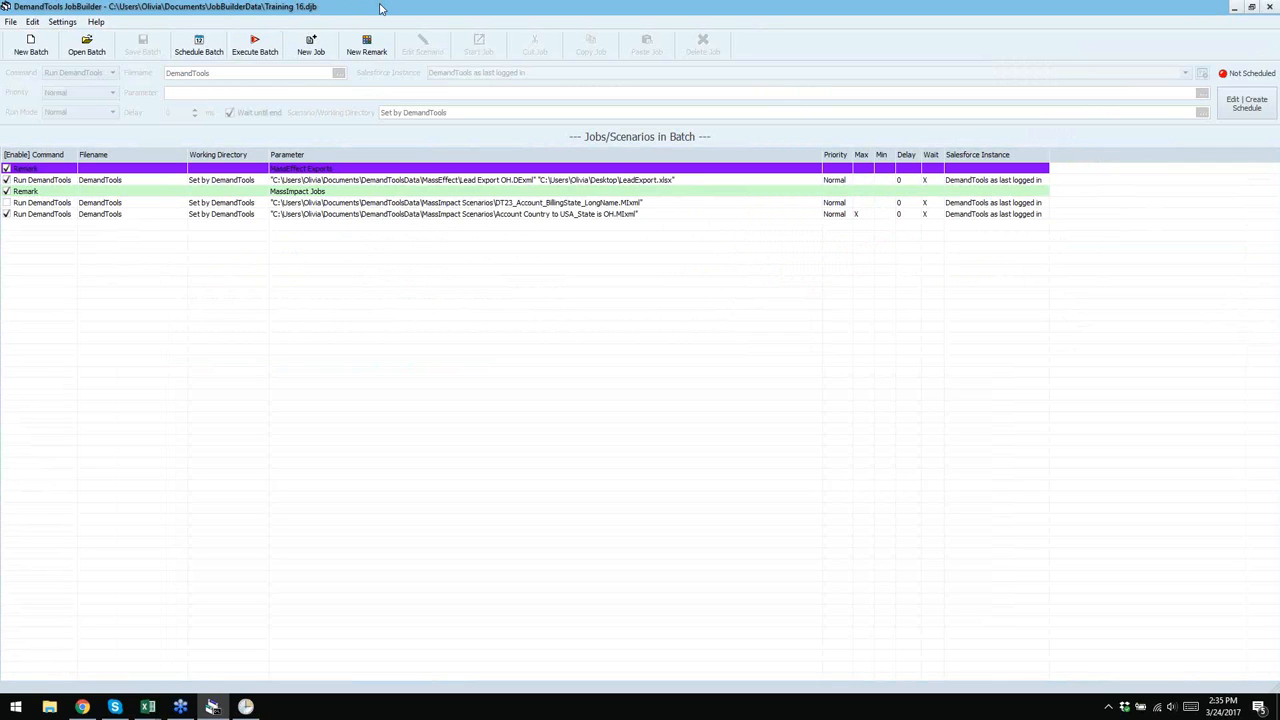
- Review the commands available for the Lead Export OH job without running any, and leave that job selected
right_click(362, 184)
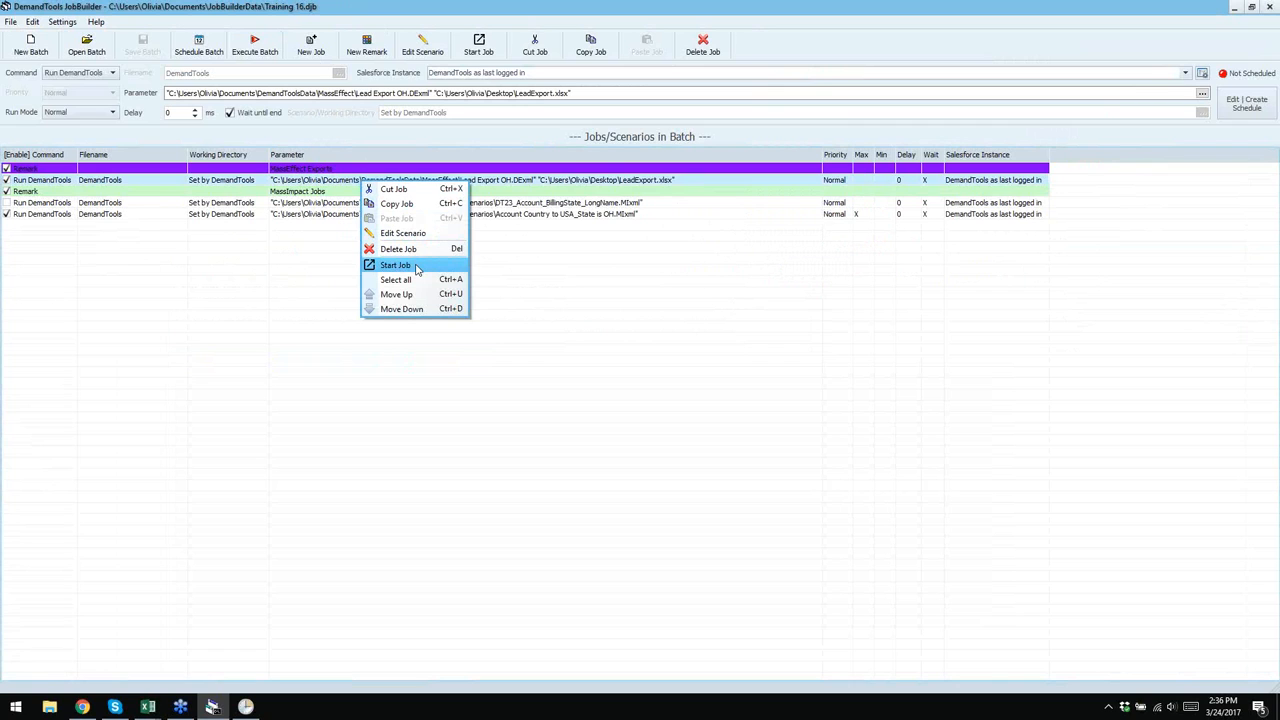
left_click(597, 292)
left_click(600, 284)
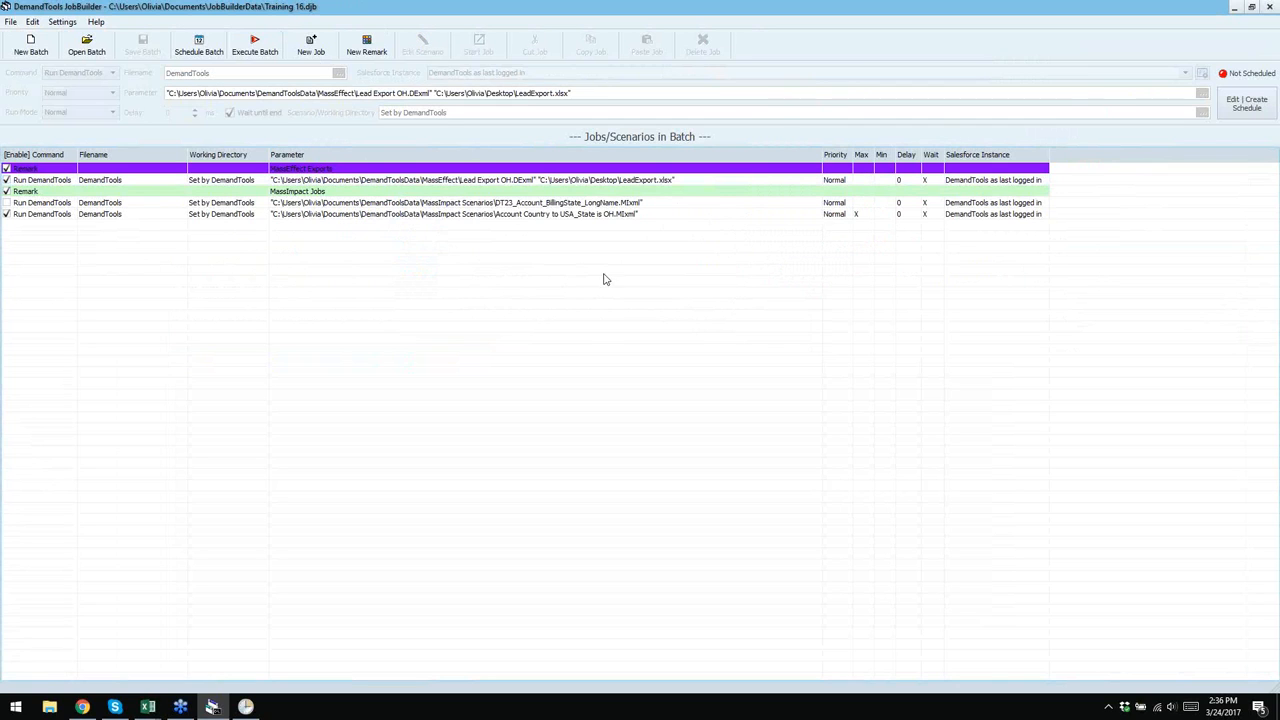
left_click(543, 183)
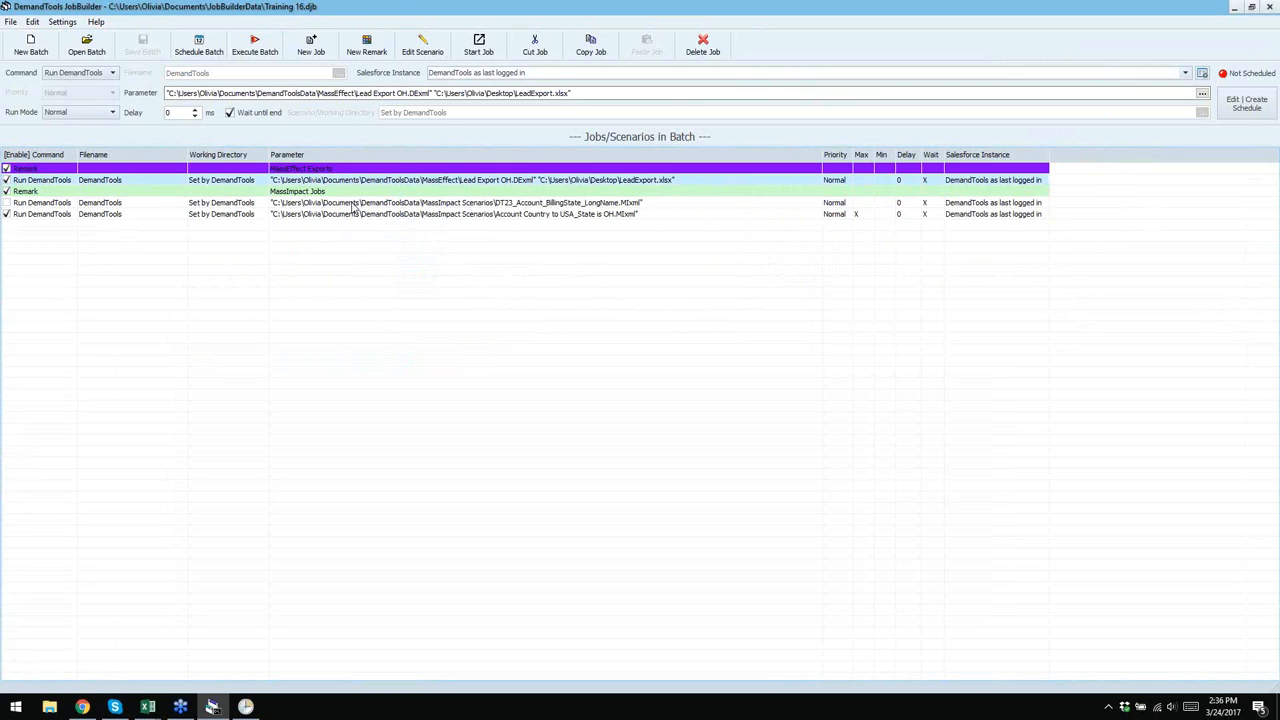
- Start a new empty batch, and reopen the saved Training 16 batch from the JobBuilderData folder
left_click(30, 48)
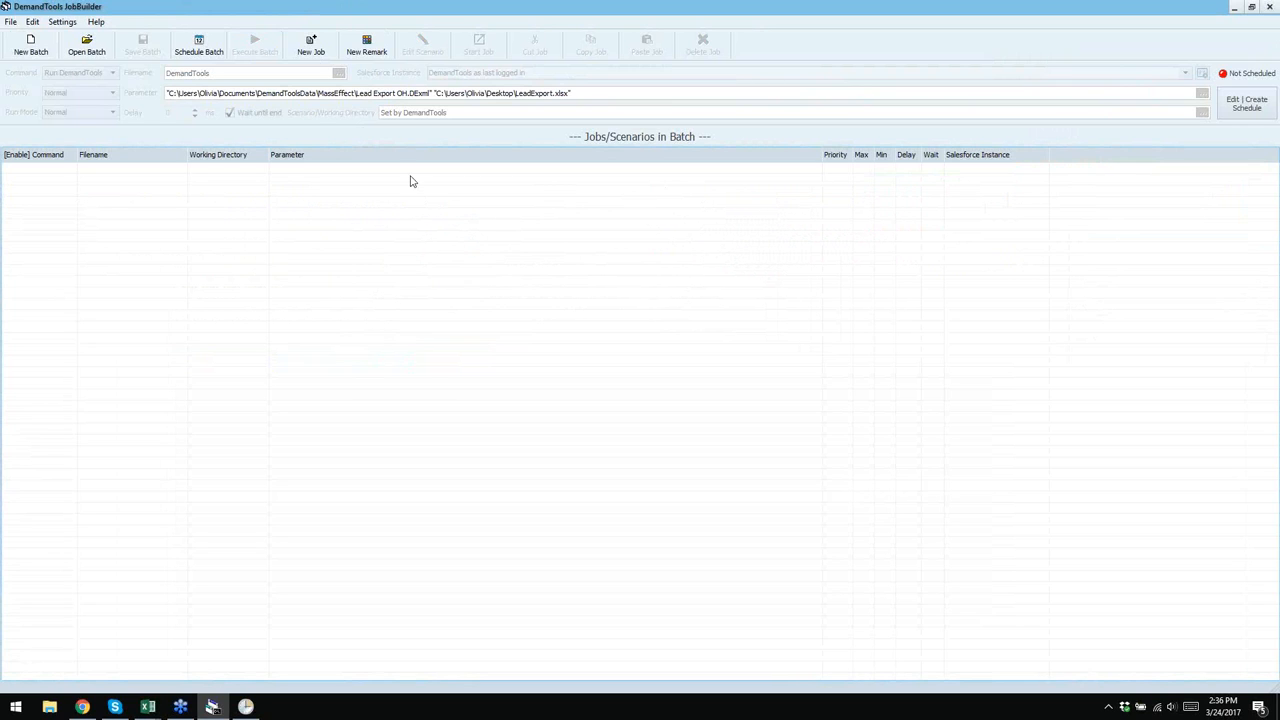
left_click(80, 50)
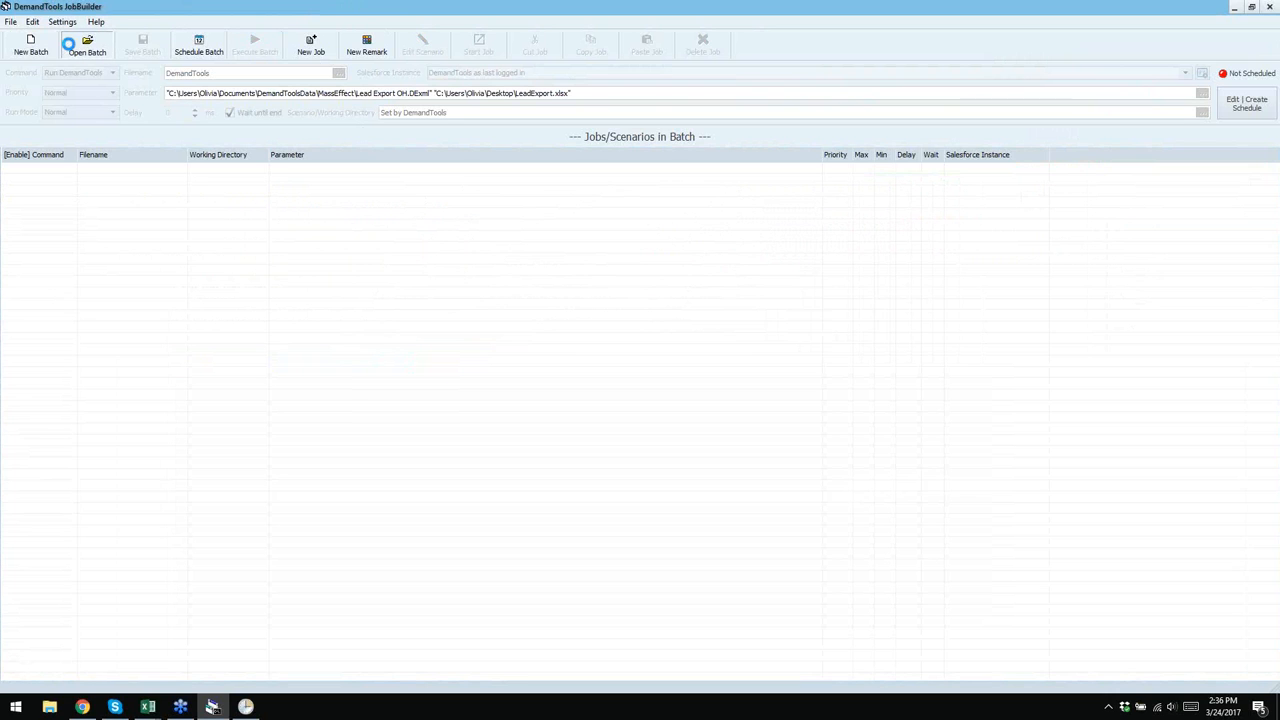
scroll(745, 318, "down", 5)
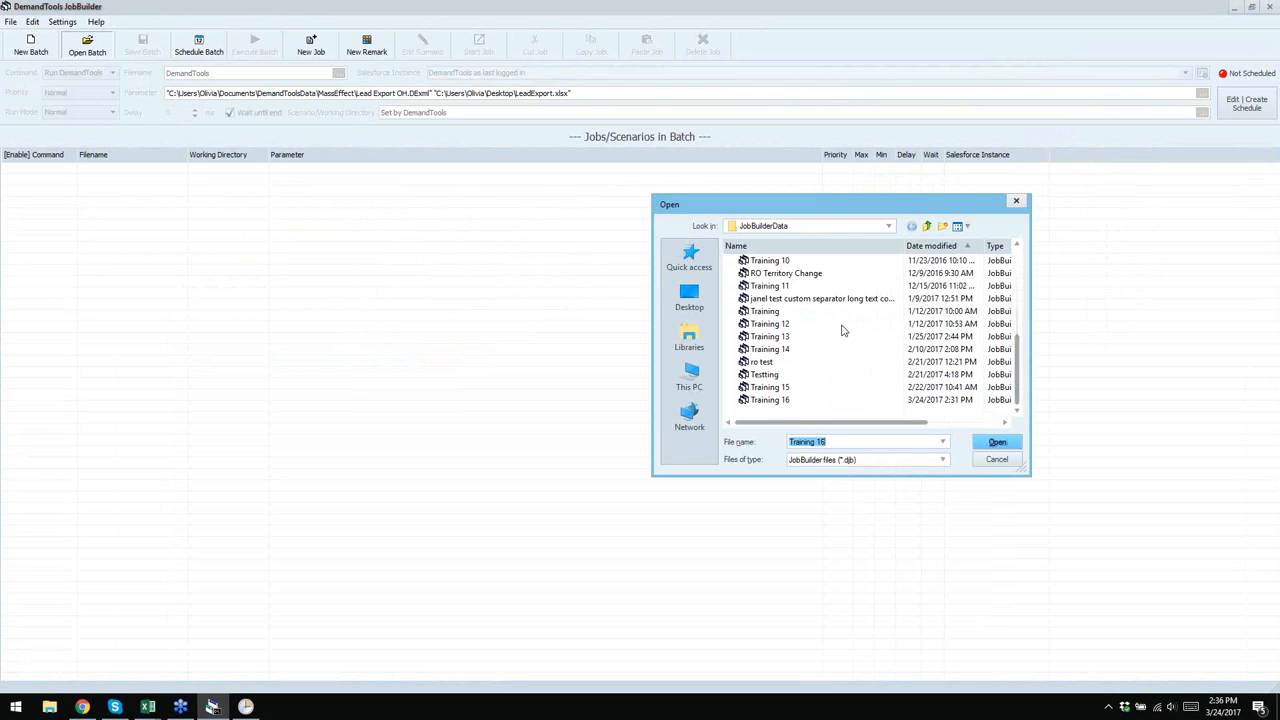
left_click(770, 400)
left_click(1008, 443)
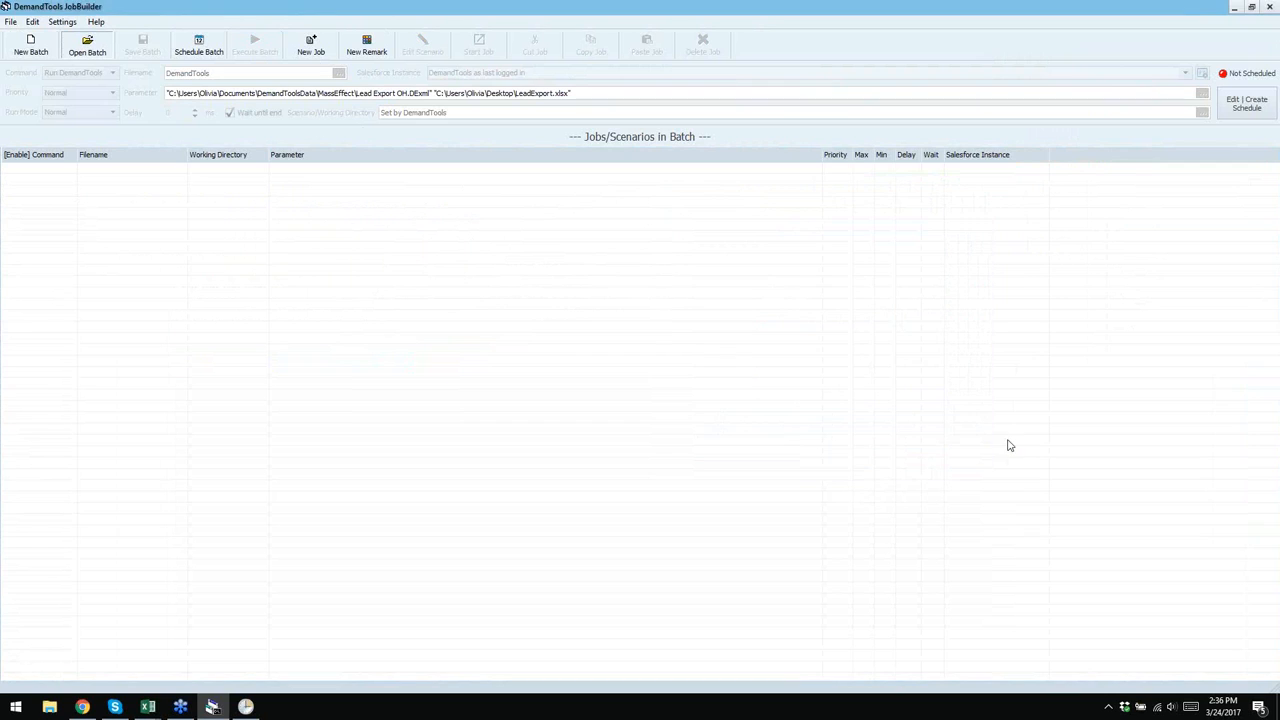
- Select the Lead Export OH job in the reopened batch and review the Salesforce instances available for it, keeping DemandTools as last logged in
left_click(705, 399)
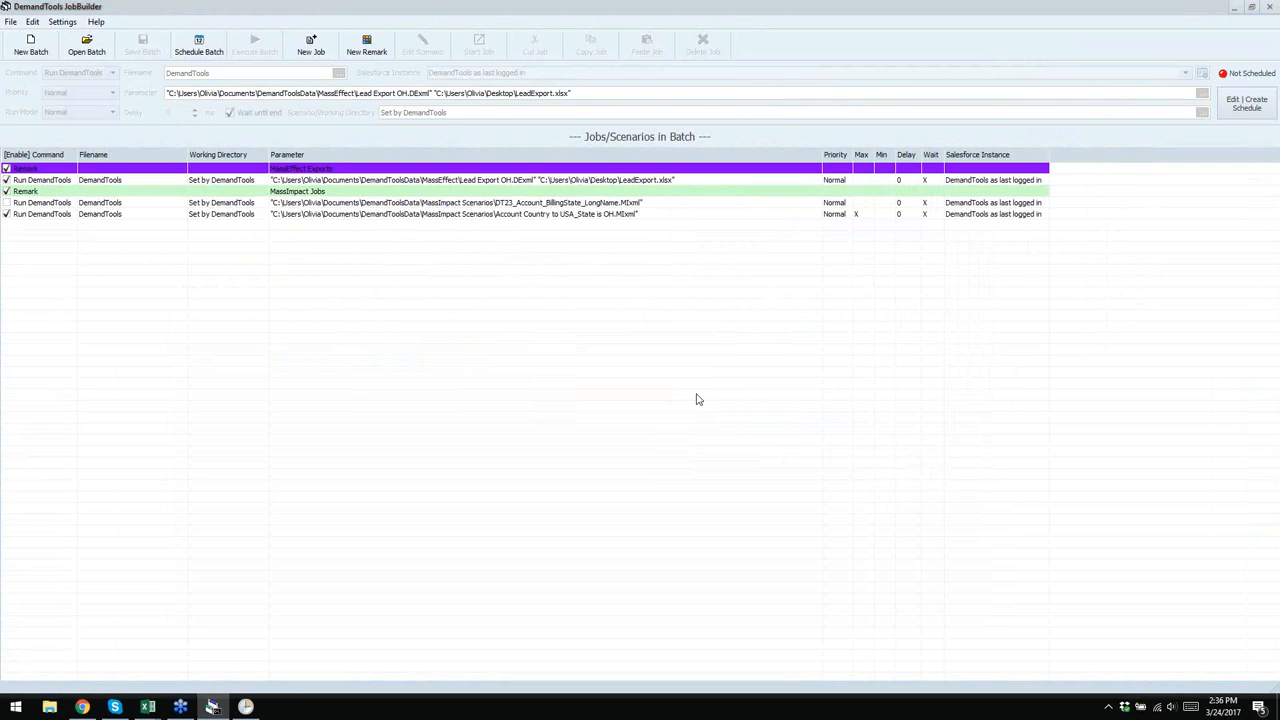
left_click(329, 183)
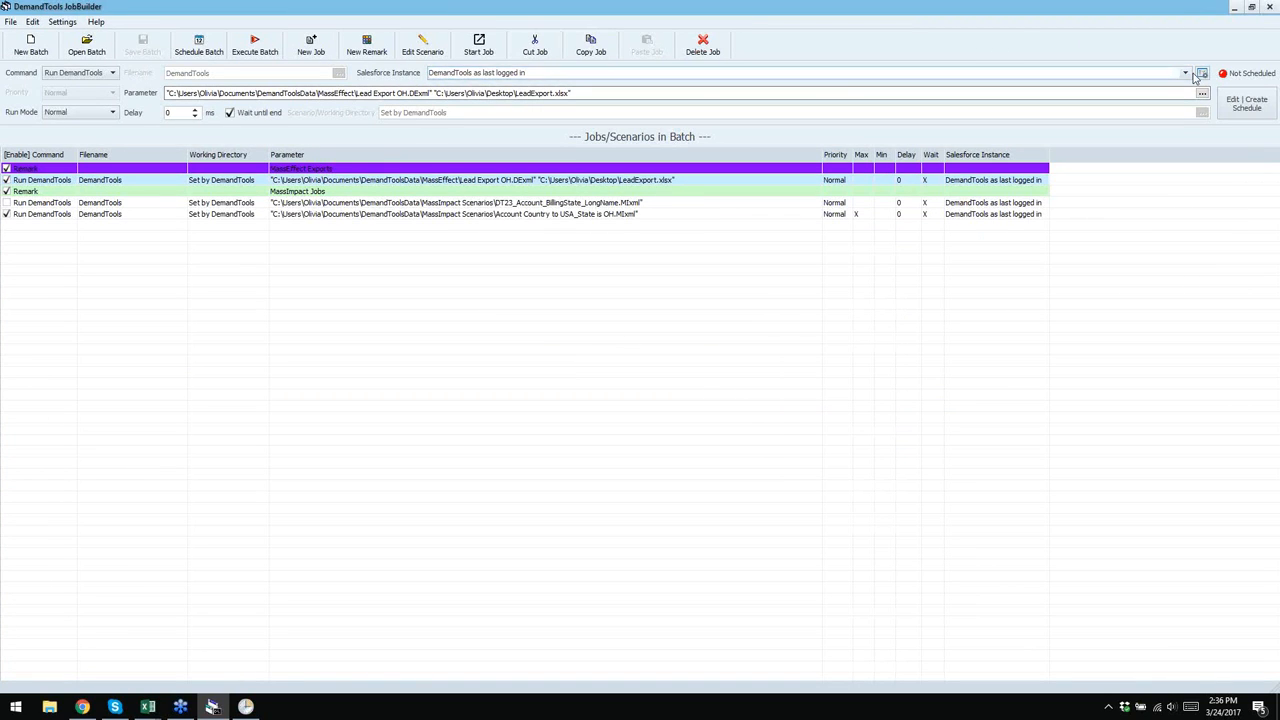
left_click(488, 73)
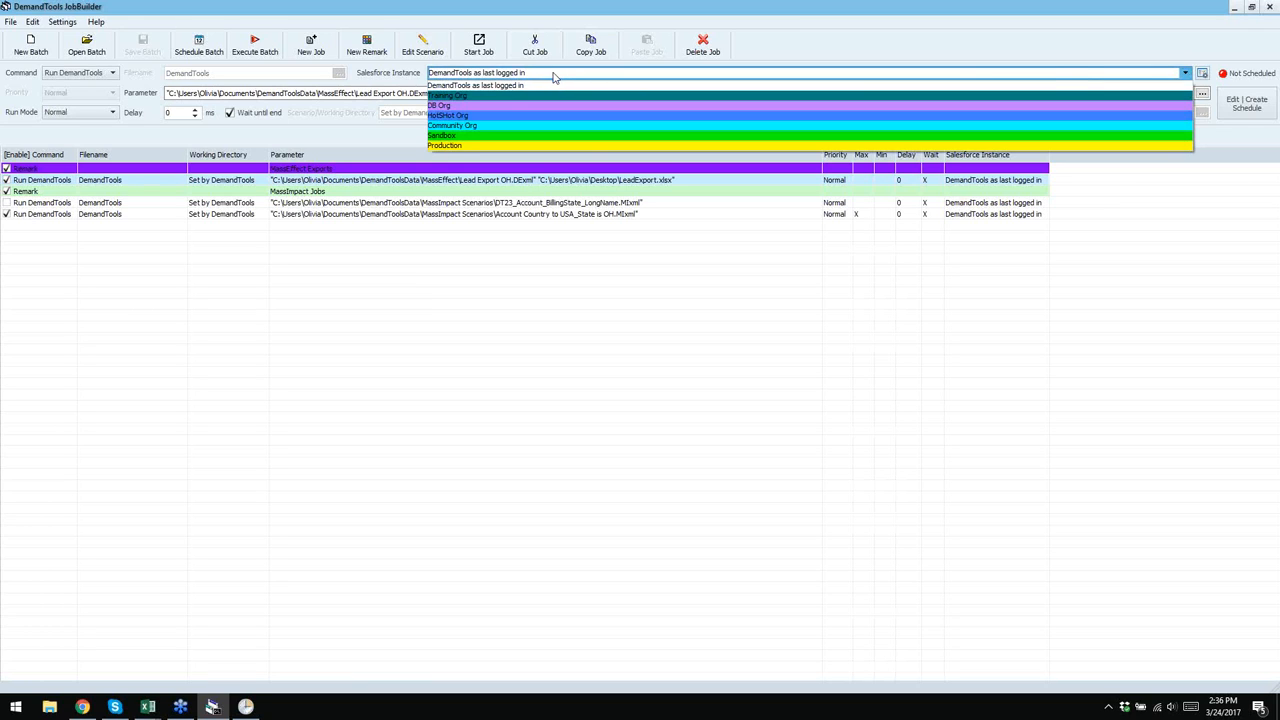
left_click(555, 75)
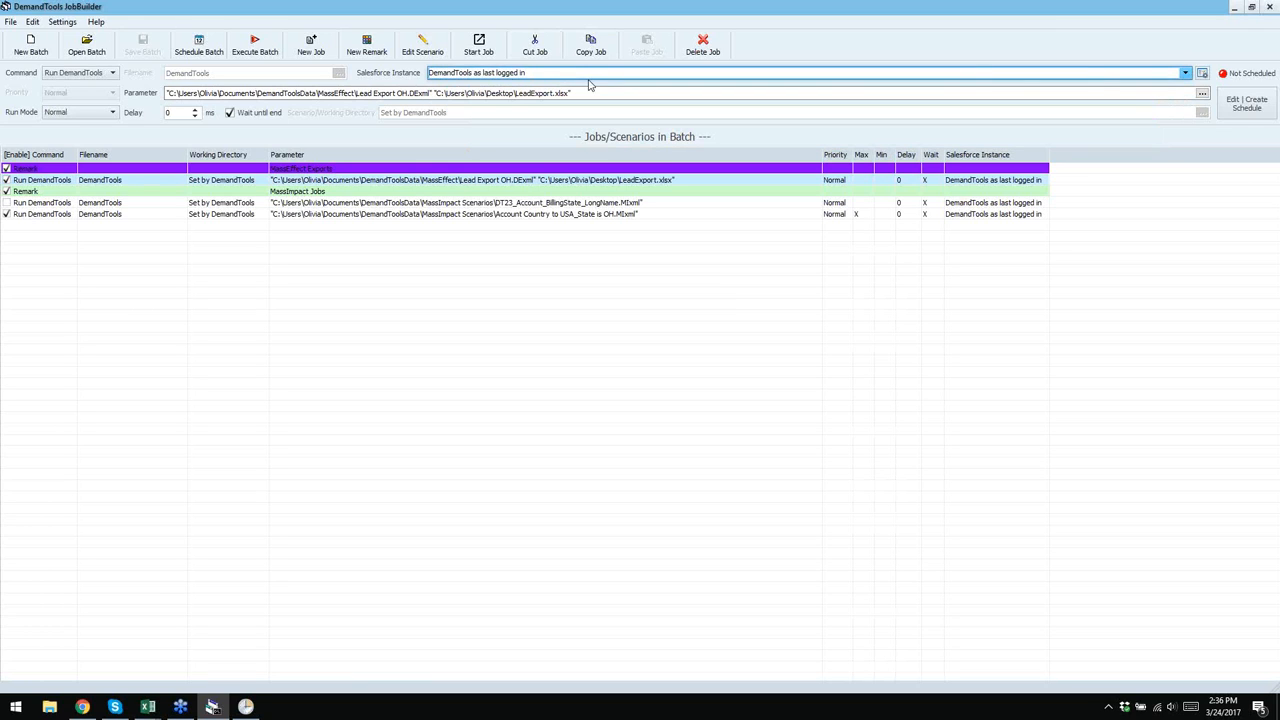
- Delete the Training Org entry in Salesforce Instance Management and close the dialog
left_click(1202, 76)
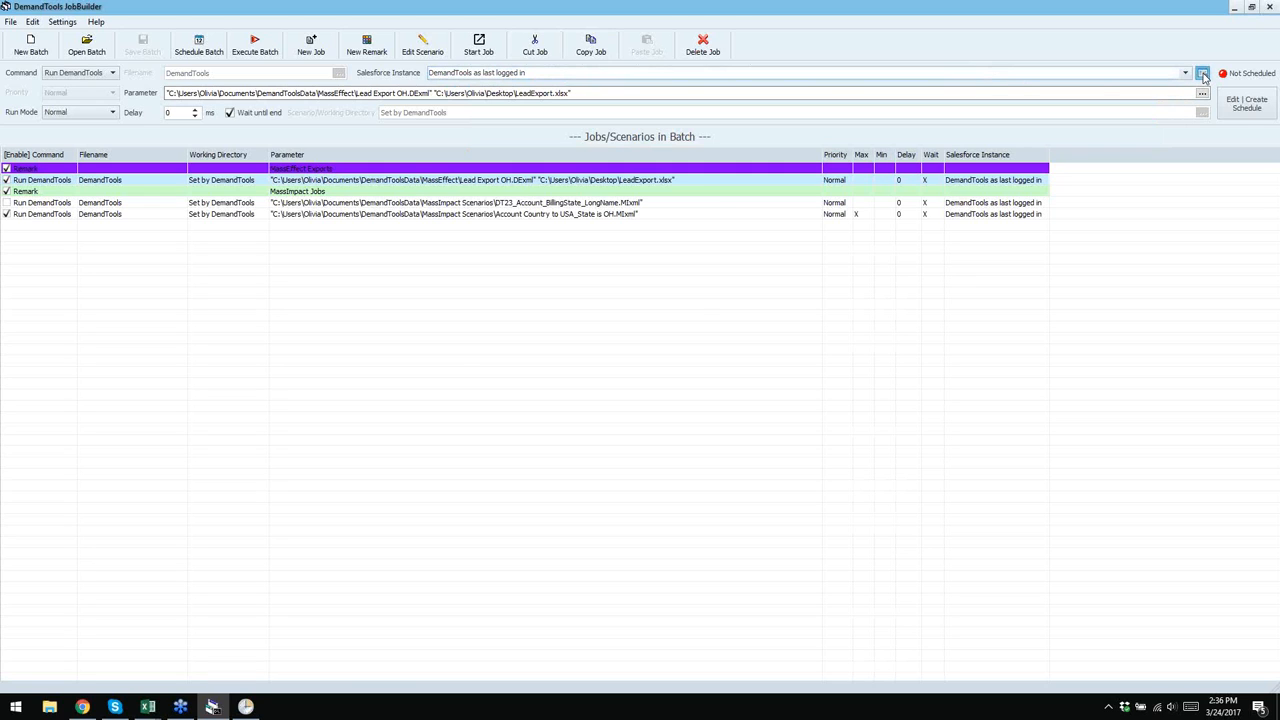
left_click(505, 290)
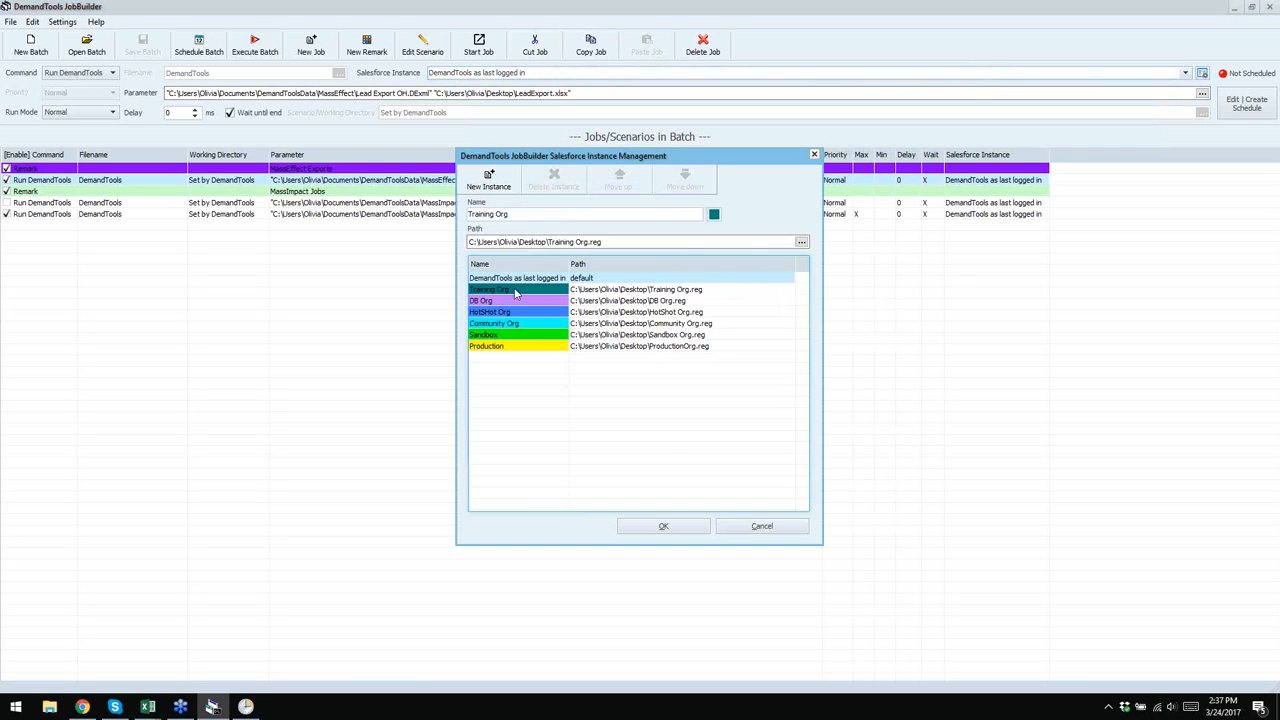
left_click(553, 180)
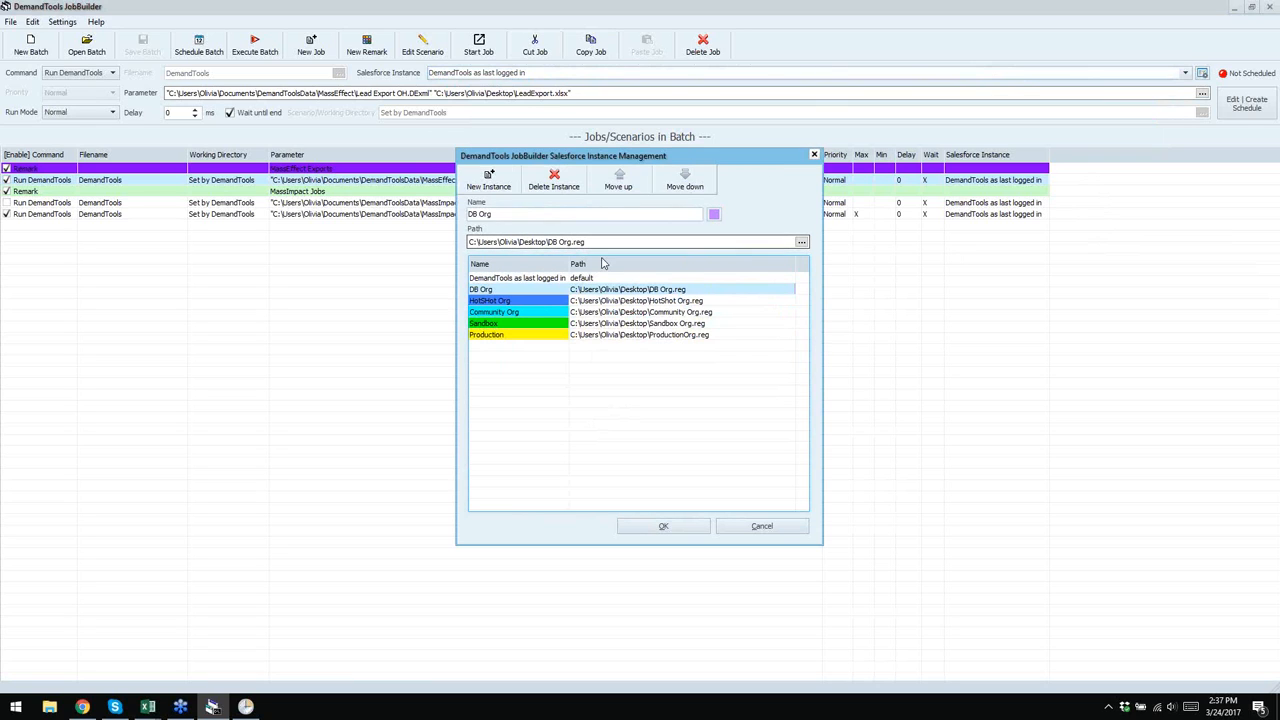
left_click(814, 155)
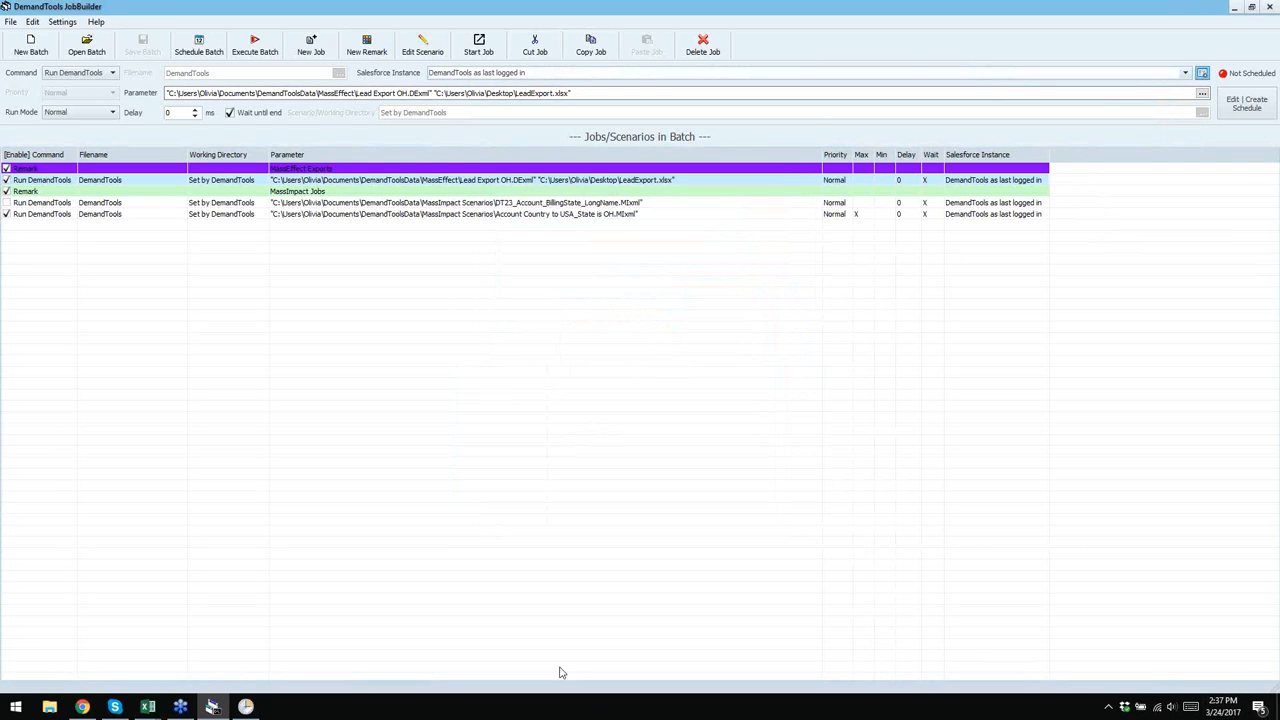
- Minimize JobBuilder and group the DB, HotShot, Community, Sandbox and Production Org profile files together in an empty area of the desktop
left_click(212, 706)
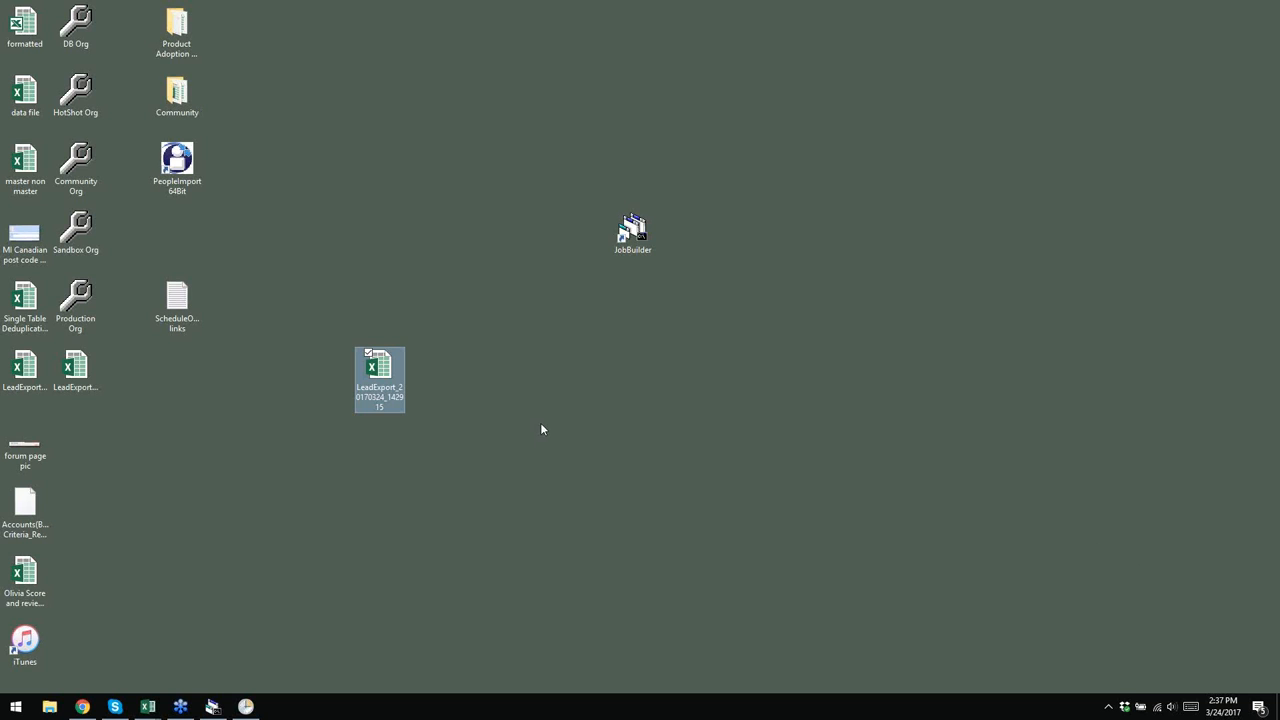
left_click_drag(75, 22, 379, 160)
left_click_drag(75, 95, 379, 230)
left_click_drag(80, 160, 384, 98)
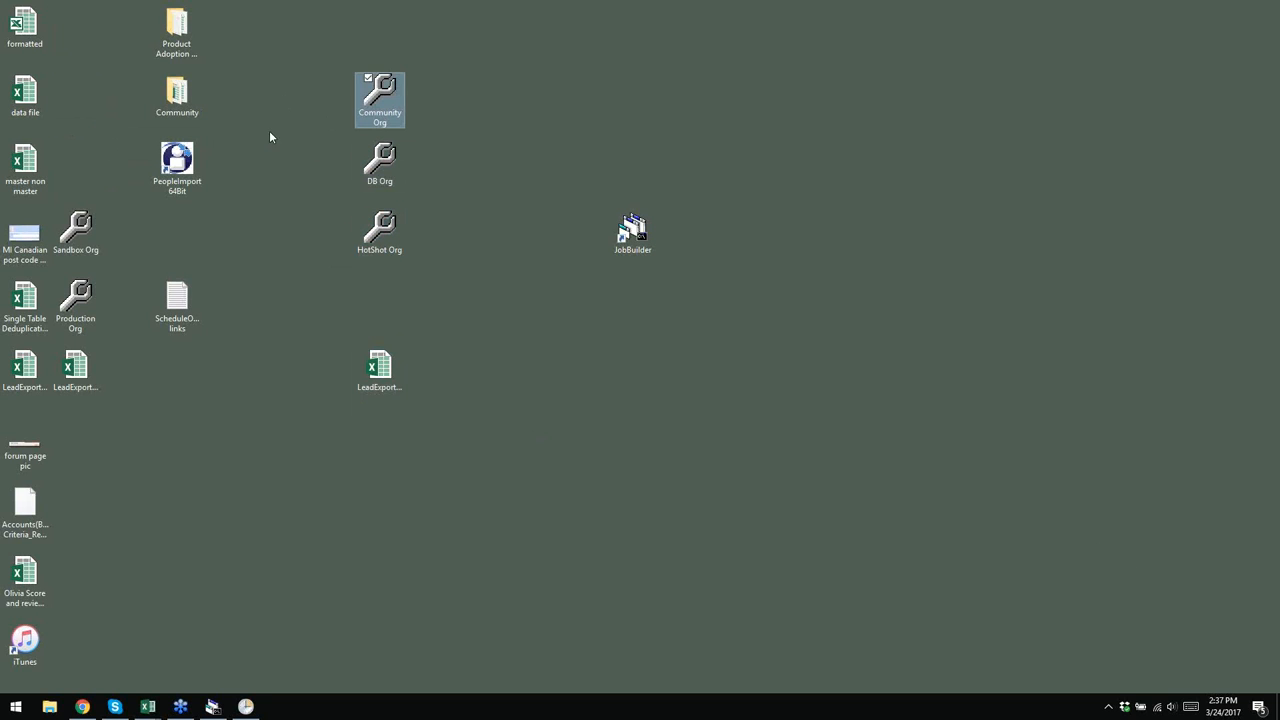
left_click_drag(95, 222, 492, 106)
left_click_drag(75, 297, 483, 172)
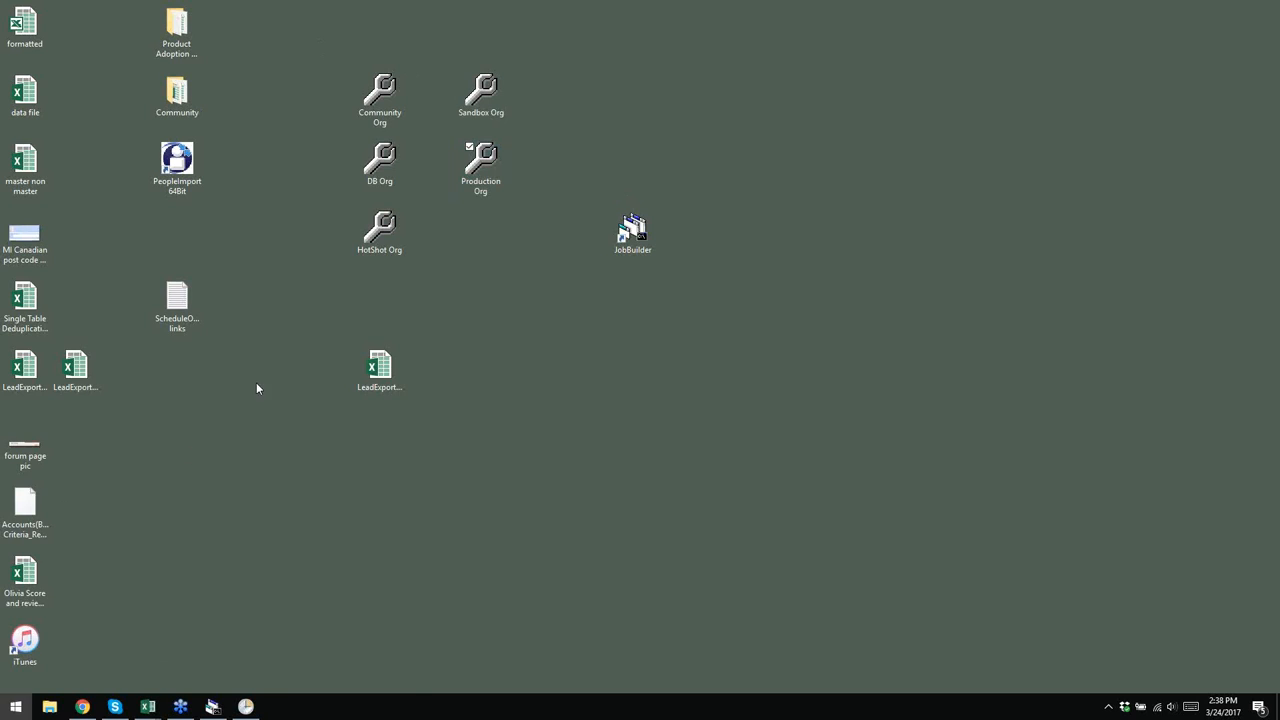
- Launch DemandTools 64Bit and move its window clear of the desktop's edge
key("super")
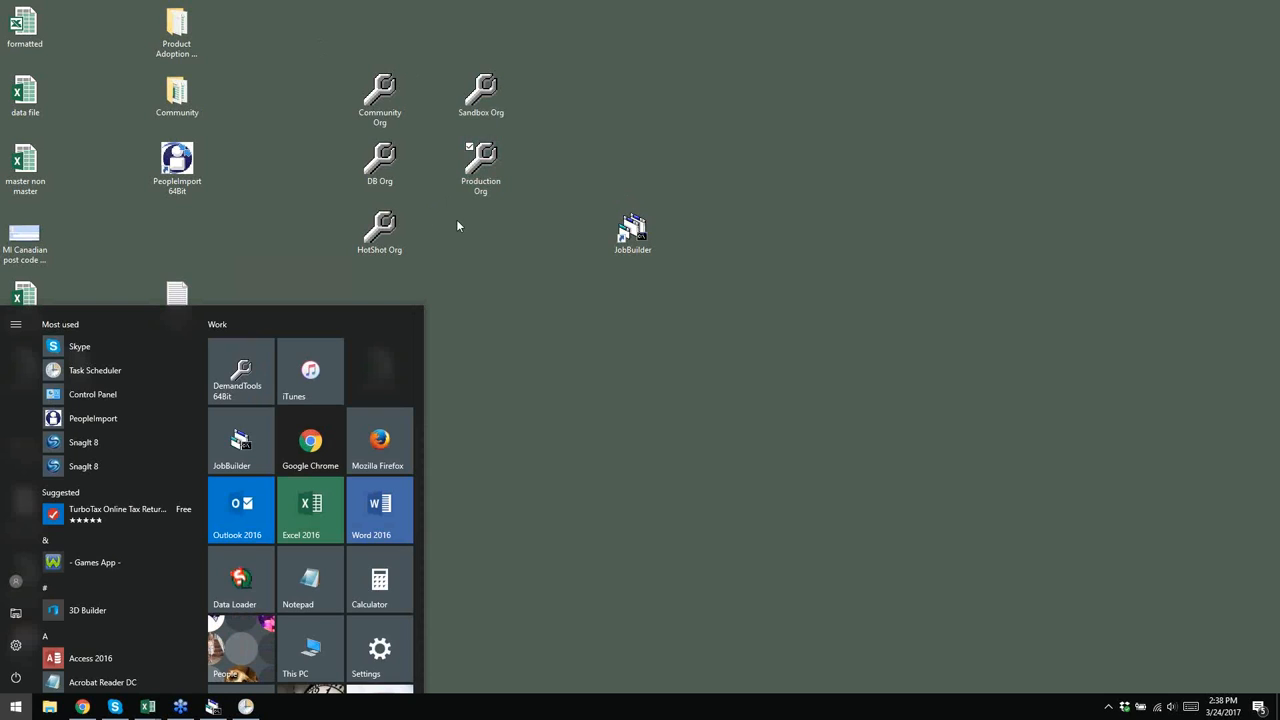
left_click(488, 274)
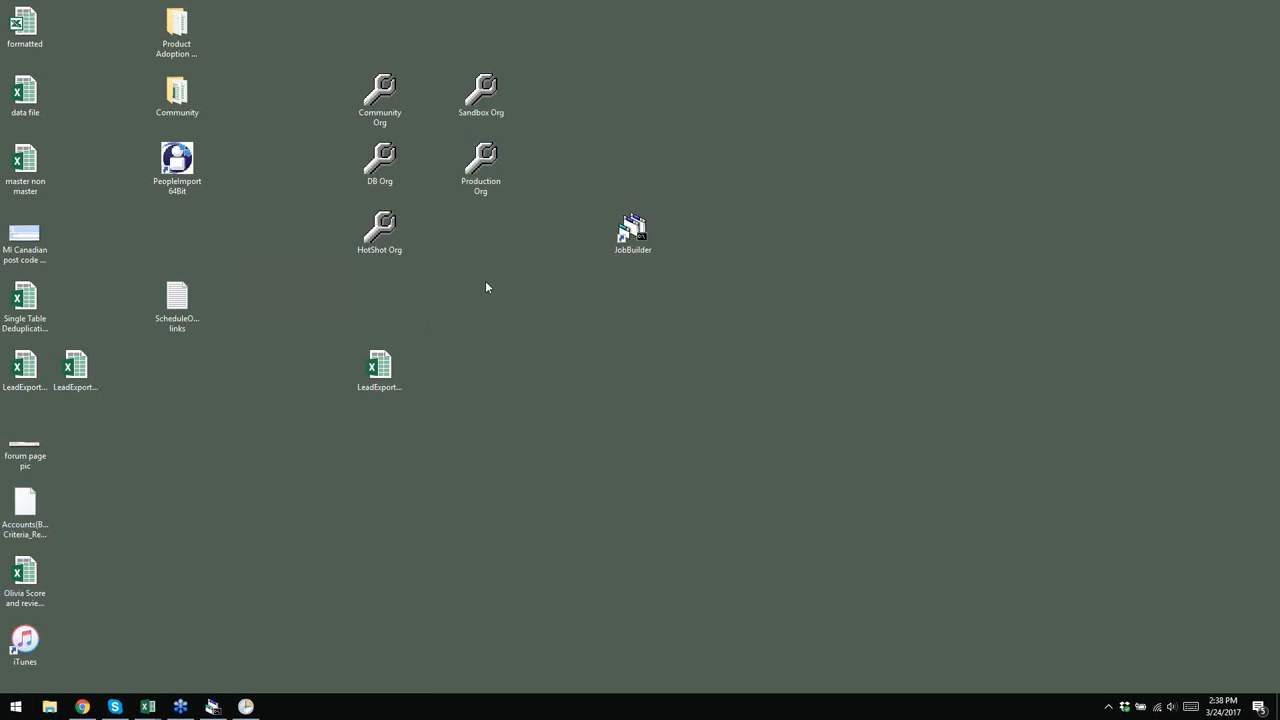
left_click(15, 706)
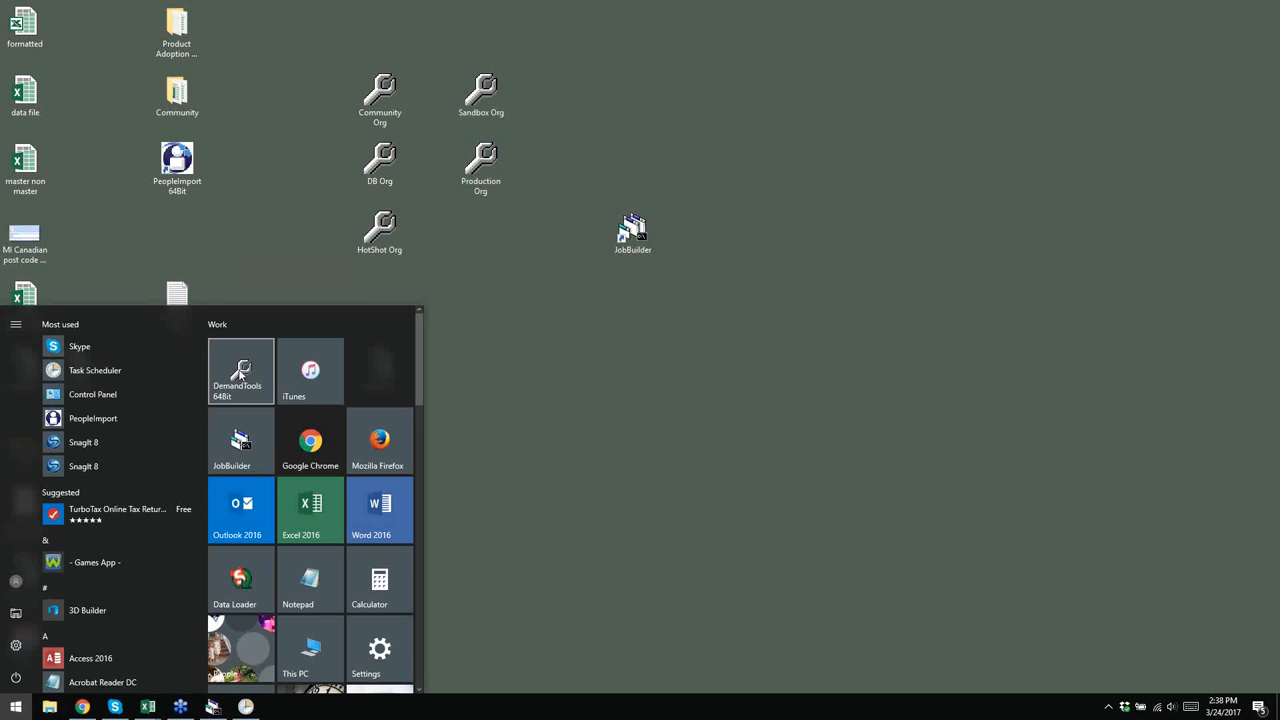
left_click(240, 374)
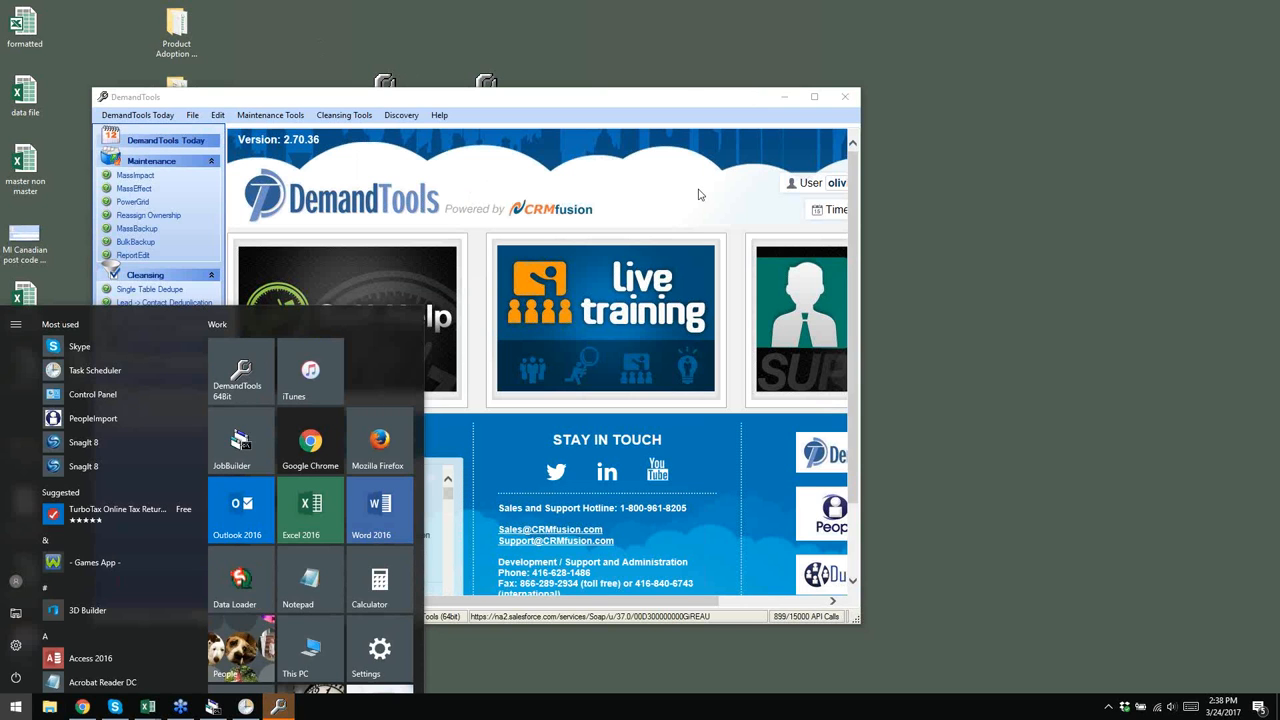
left_click(671, 104)
left_click_drag(671, 104, 831, 49)
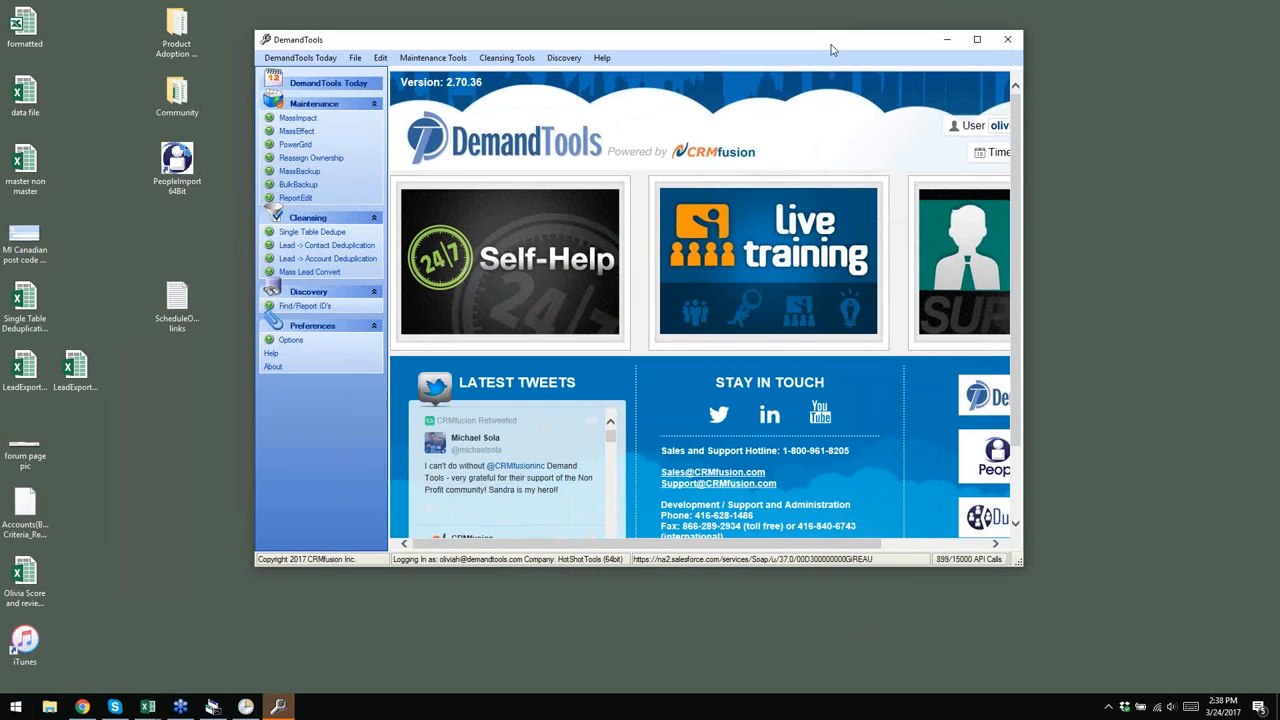
- Turn off OAuth Auto Login in the DemandTools options and close DemandTools
left_click(354, 60)
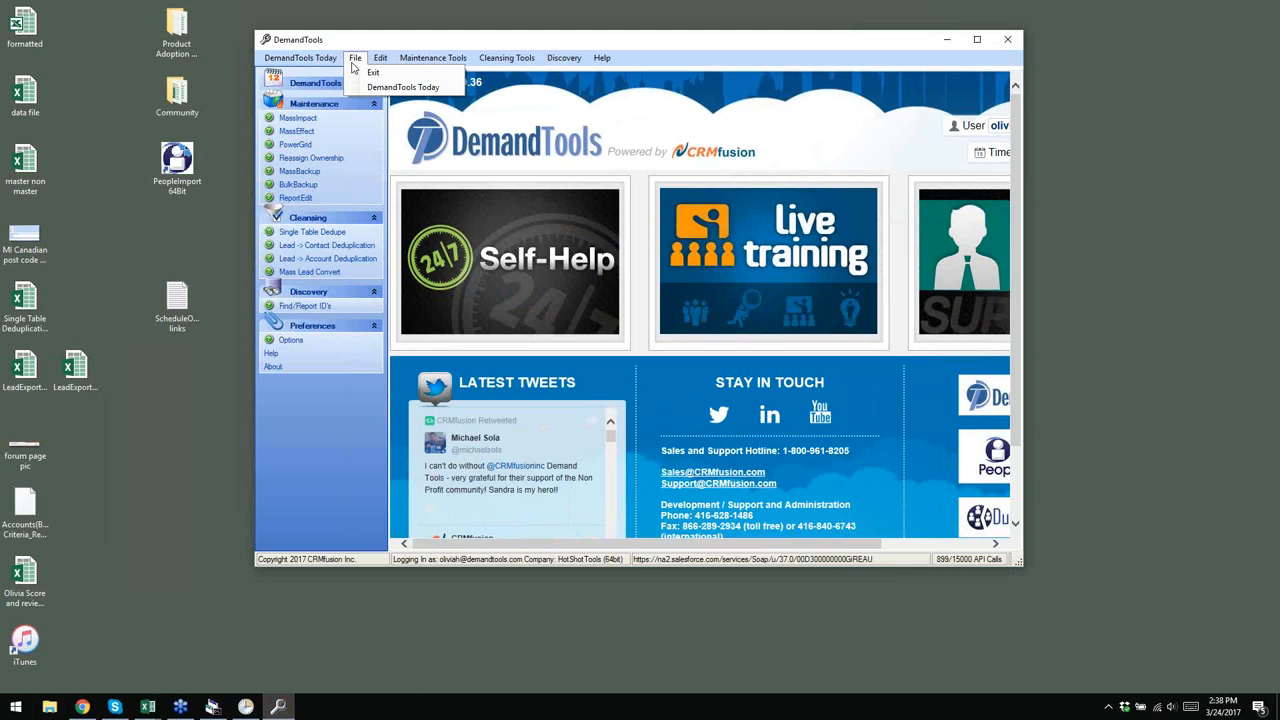
left_click(378, 61)
left_click(378, 61)
left_click(413, 74)
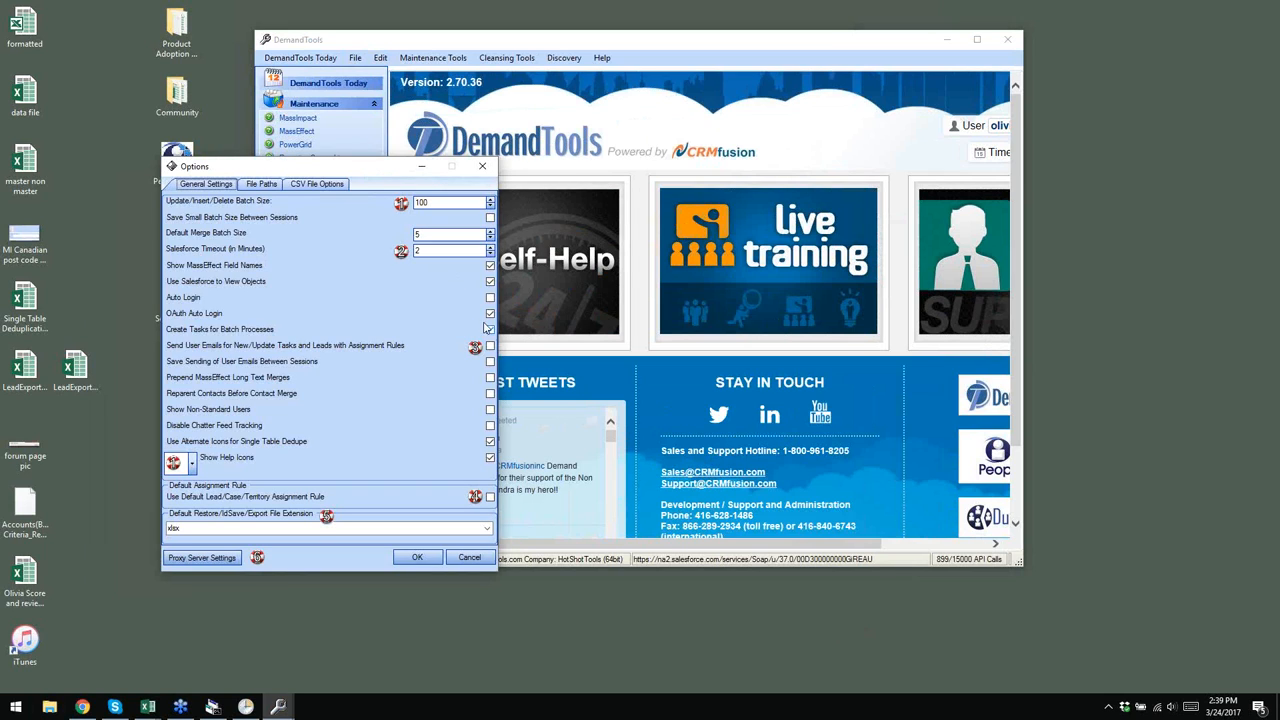
left_click(490, 314)
left_click(419, 559)
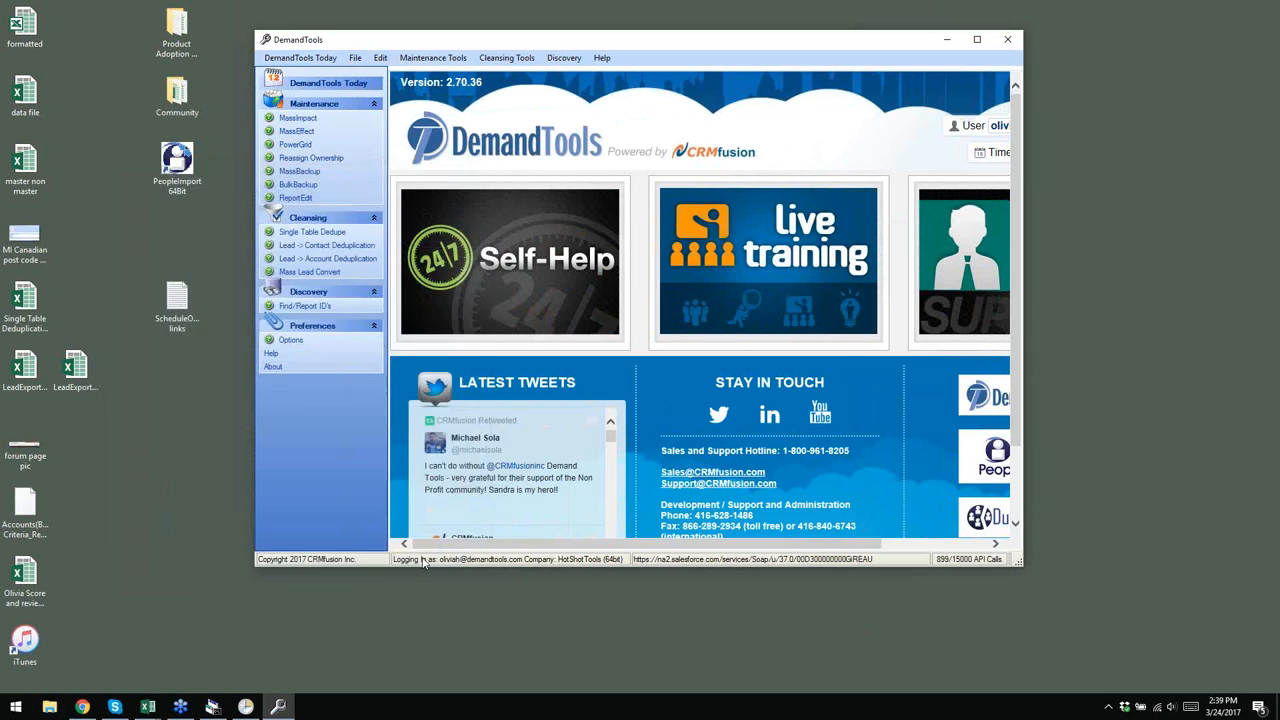
left_click(1009, 42)
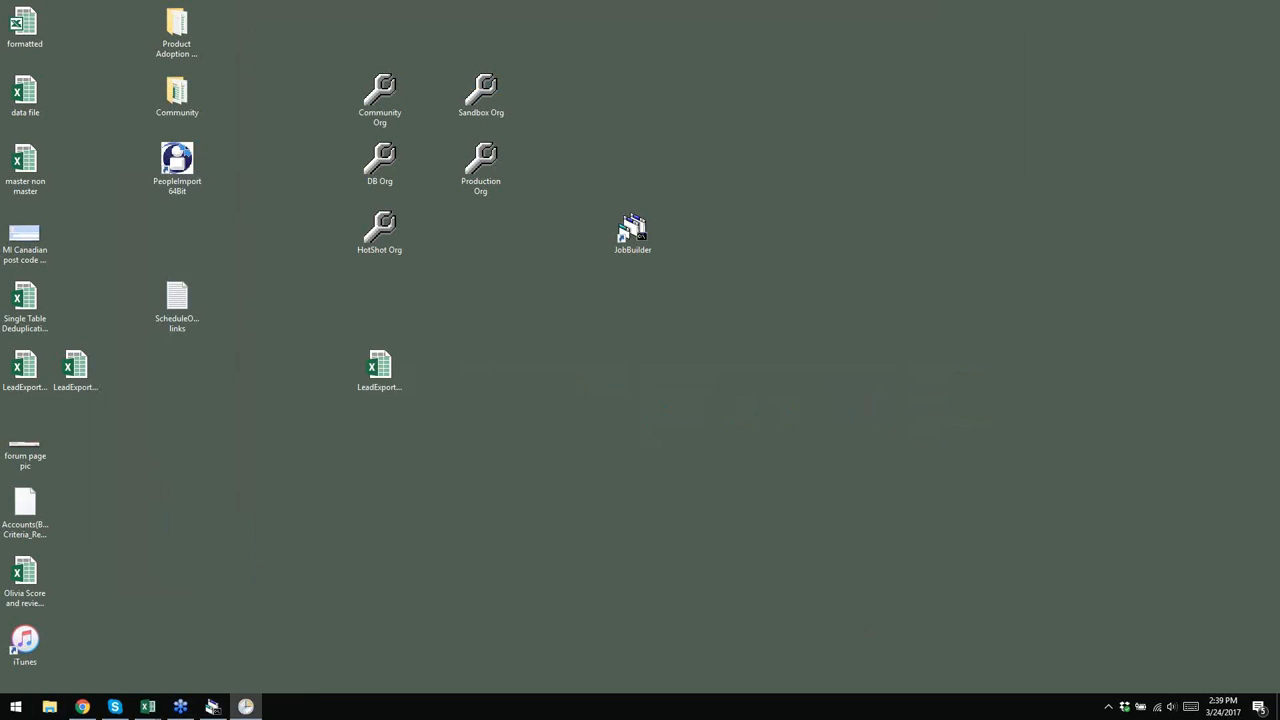
- Relaunch DemandTools and compare the Salesforce API login with the Salesforce OAuth login
key("super")
left_click(225, 394)
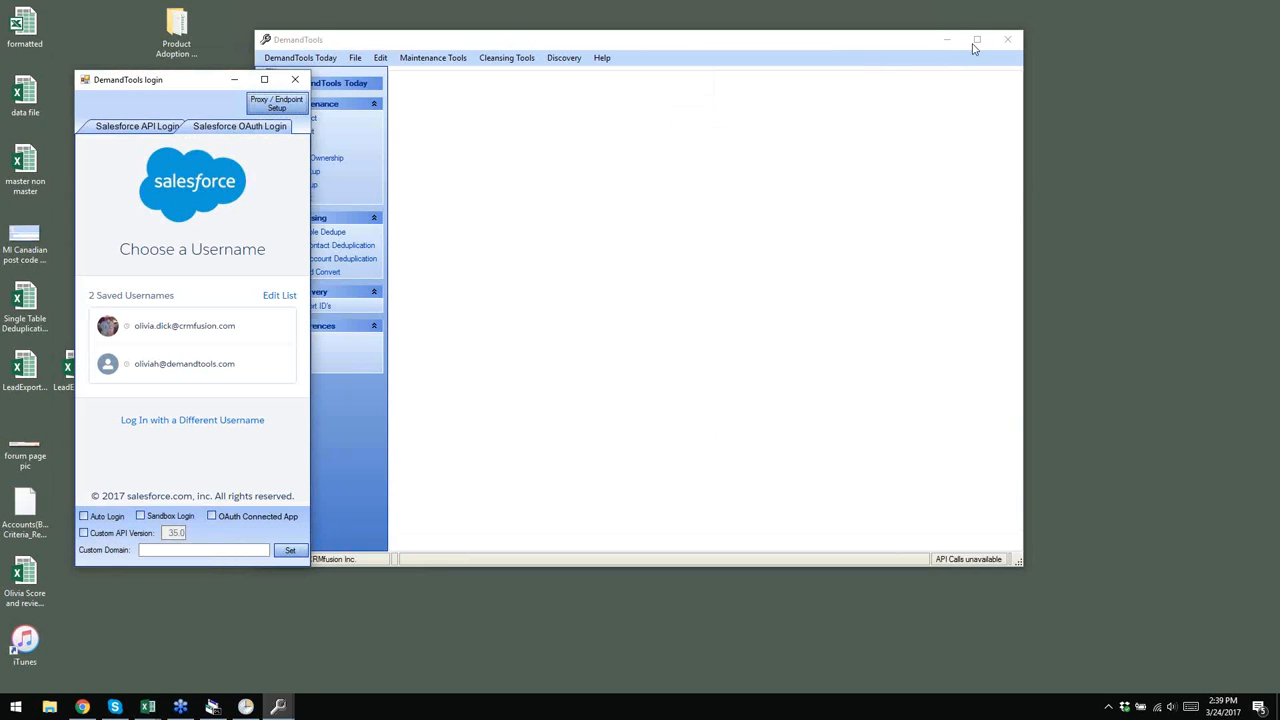
left_click_drag(184, 87, 645, 94)
left_click(580, 136)
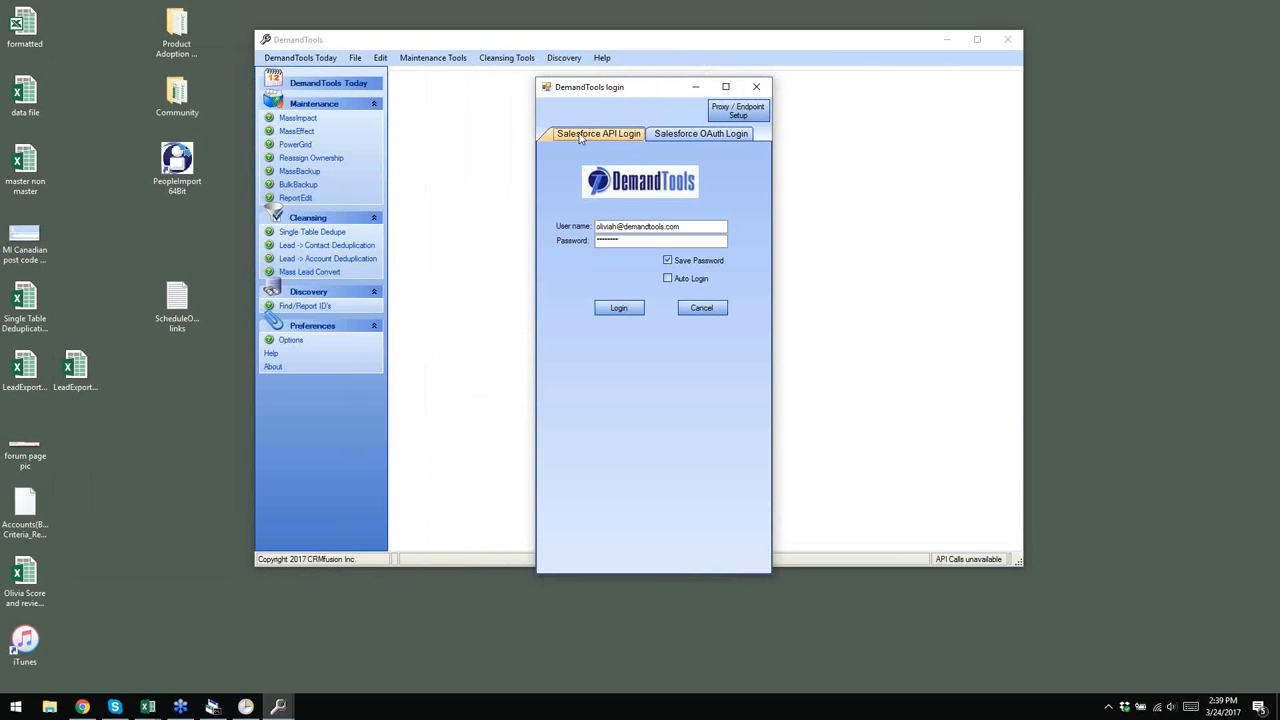
left_click(700, 134)
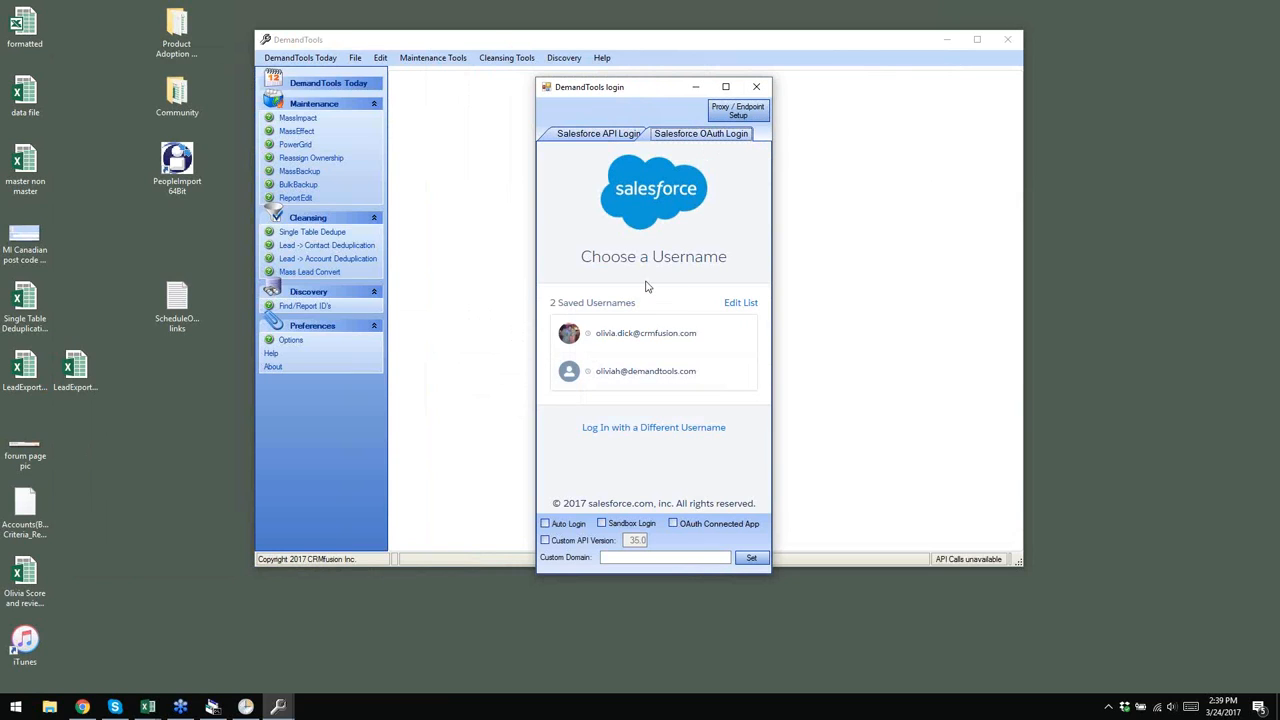
- Enable Auto Login, log in through Salesforce OAuth with the saved demo username and the account password, and allow DemandTools access
left_click(663, 375)
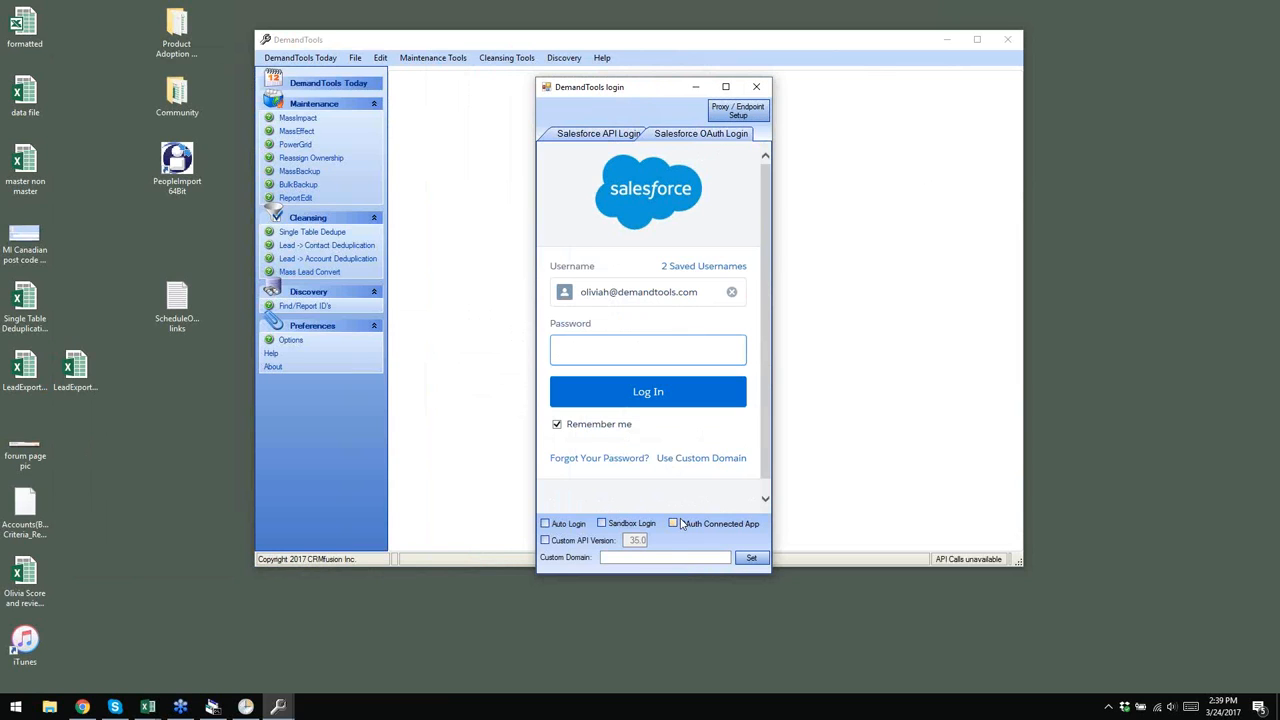
left_click(545, 524)
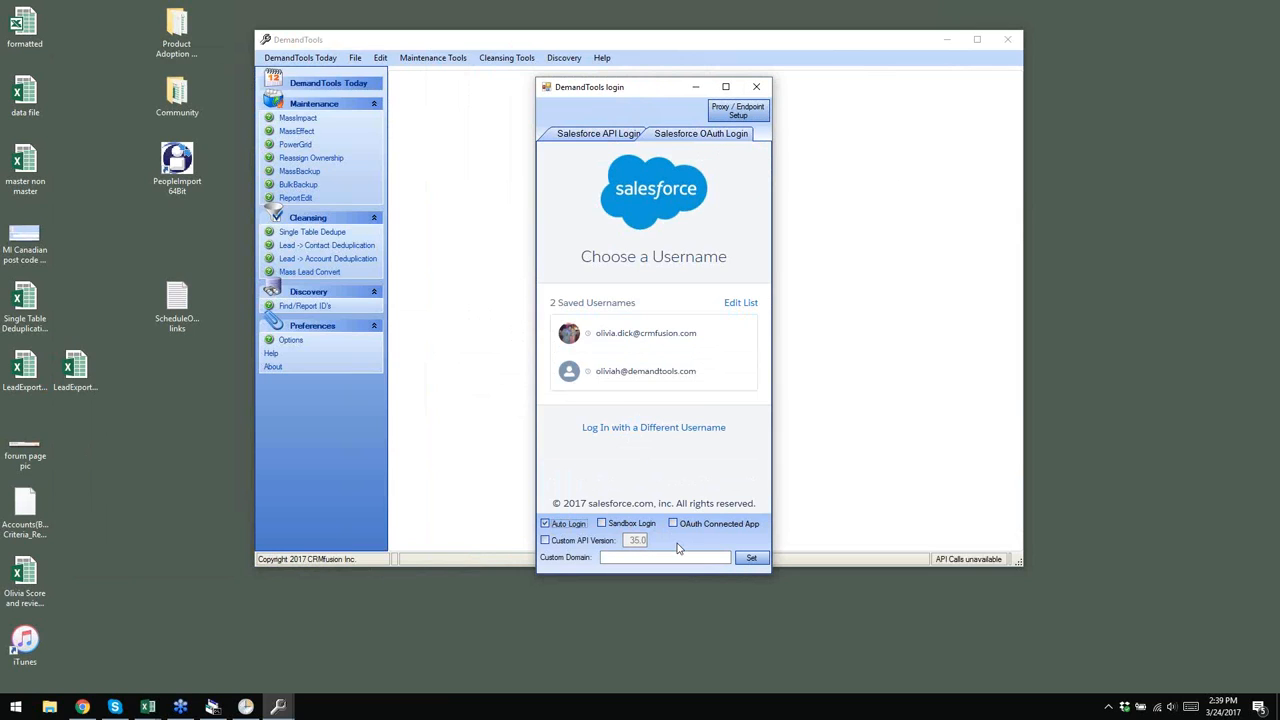
left_click(620, 372)
type("********")
key("Return")
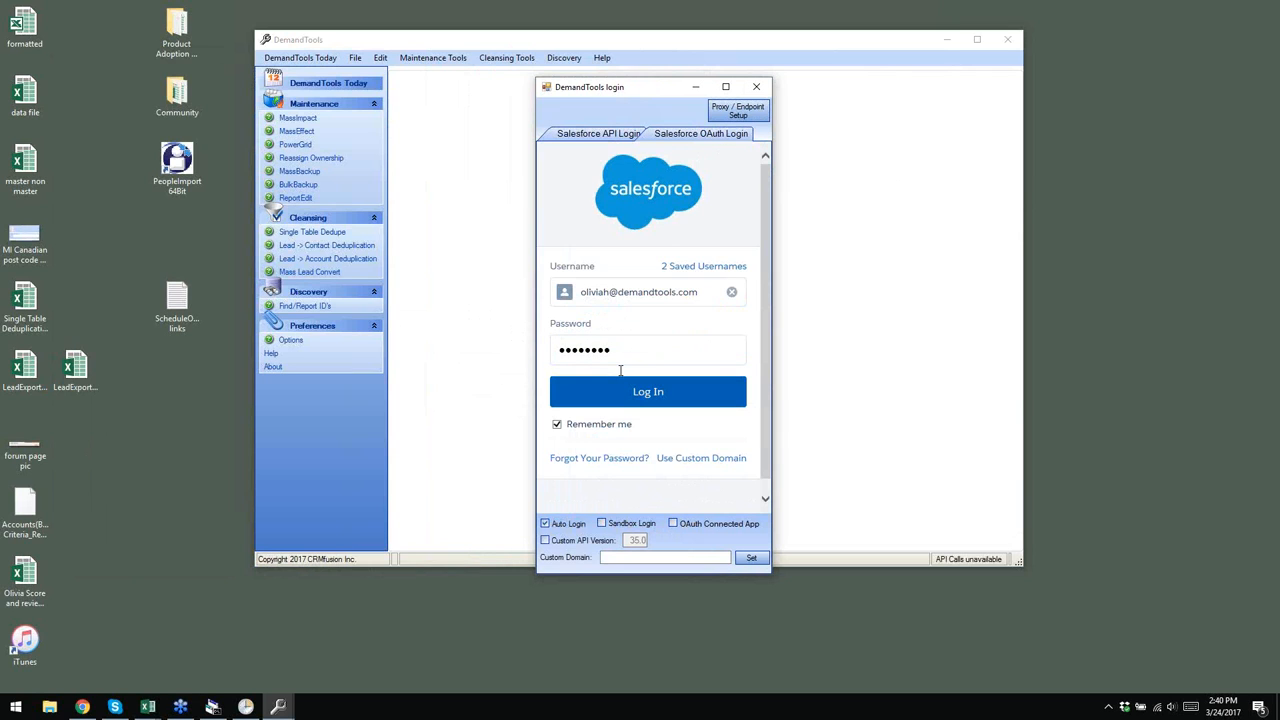
scroll(660, 390, "down", 3)
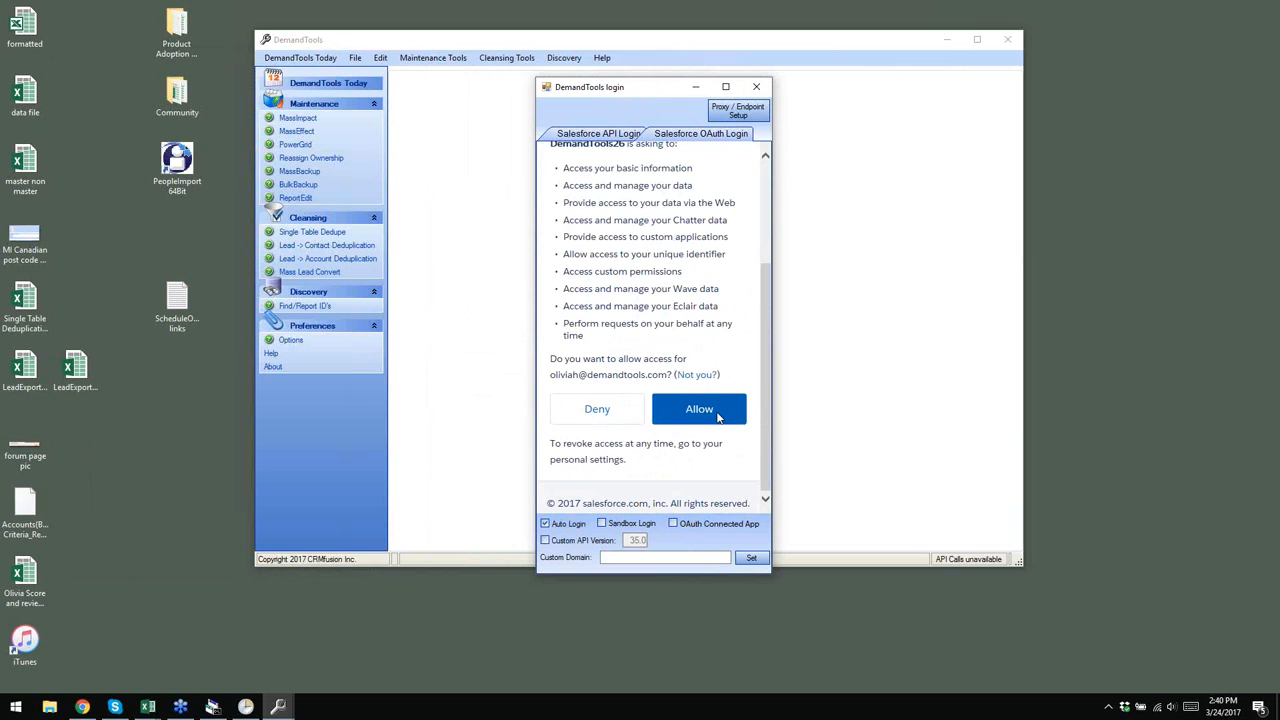
left_click(717, 417)
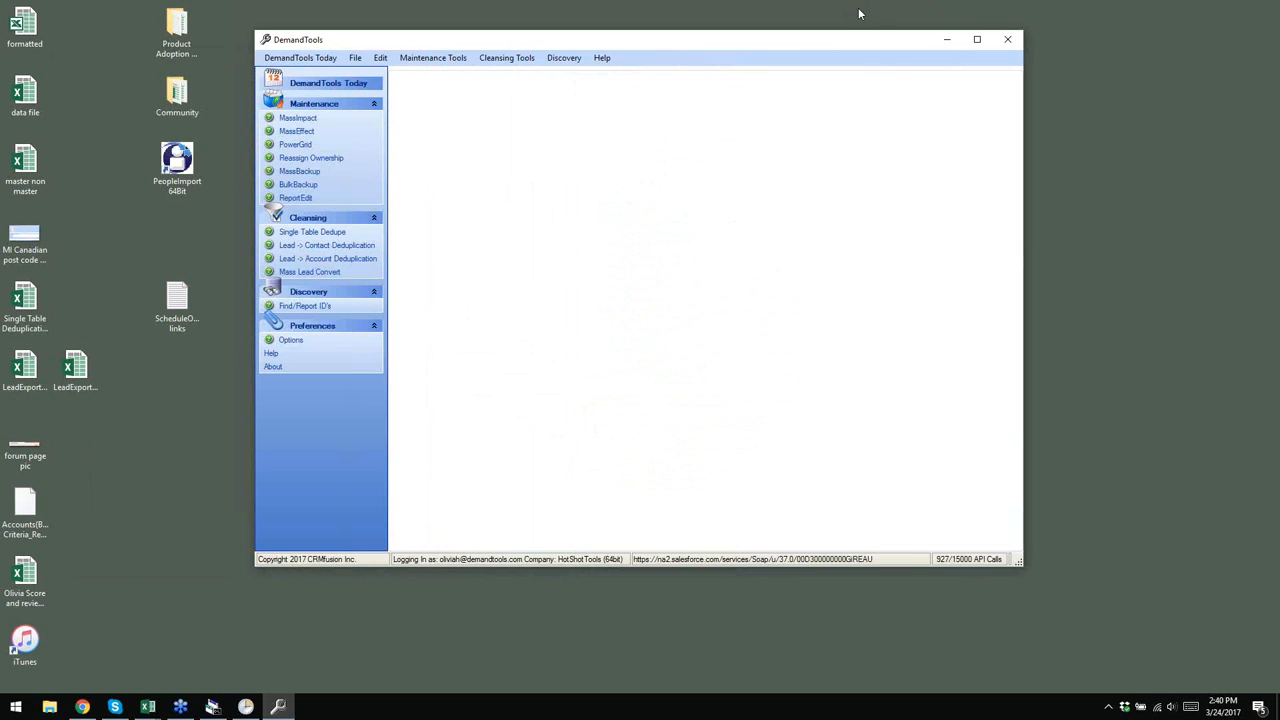
- Maximize DemandTools, open its options and review the general, file path and CSV file settings
left_click(977, 39)
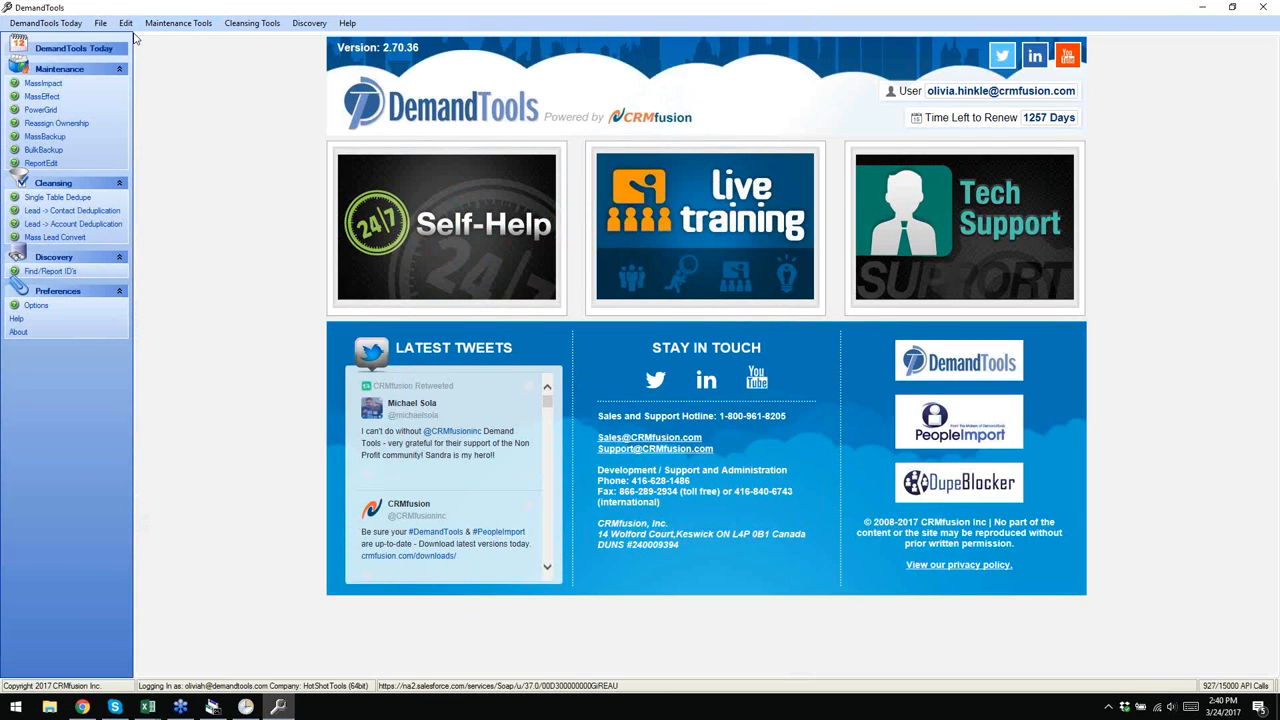
left_click(126, 22)
left_click(140, 37)
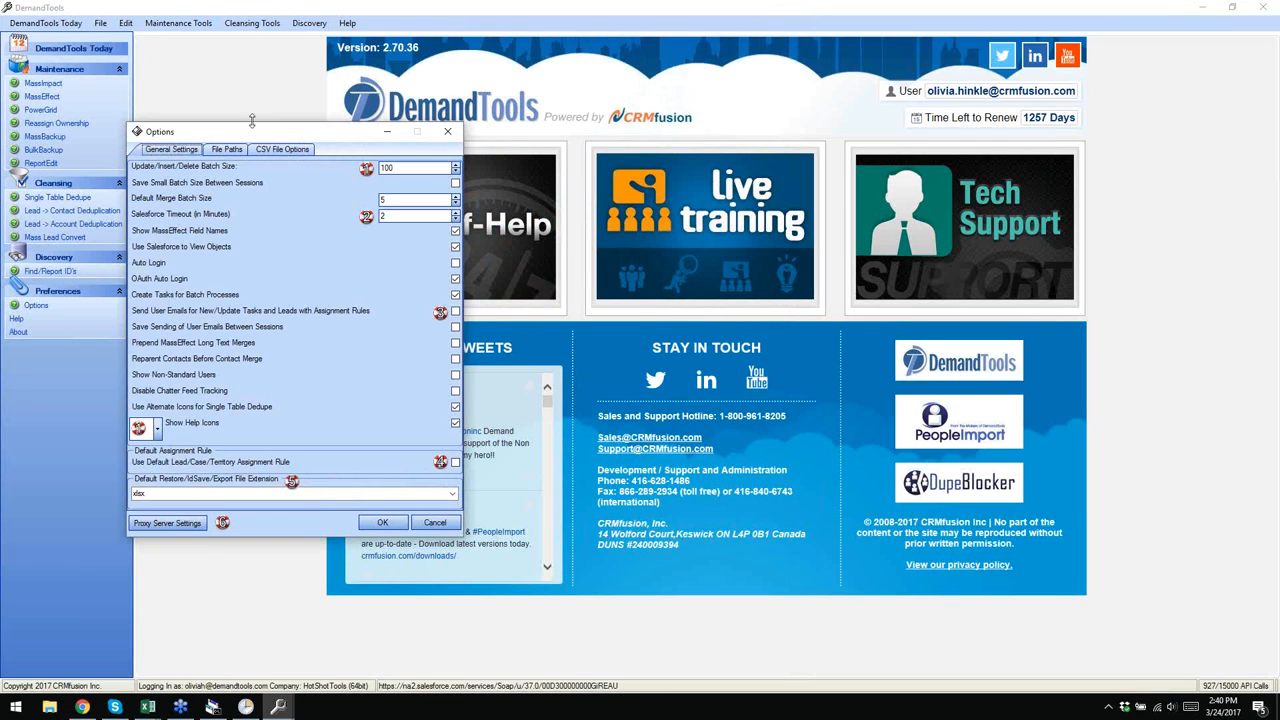
left_click_drag(251, 129, 589, 64)
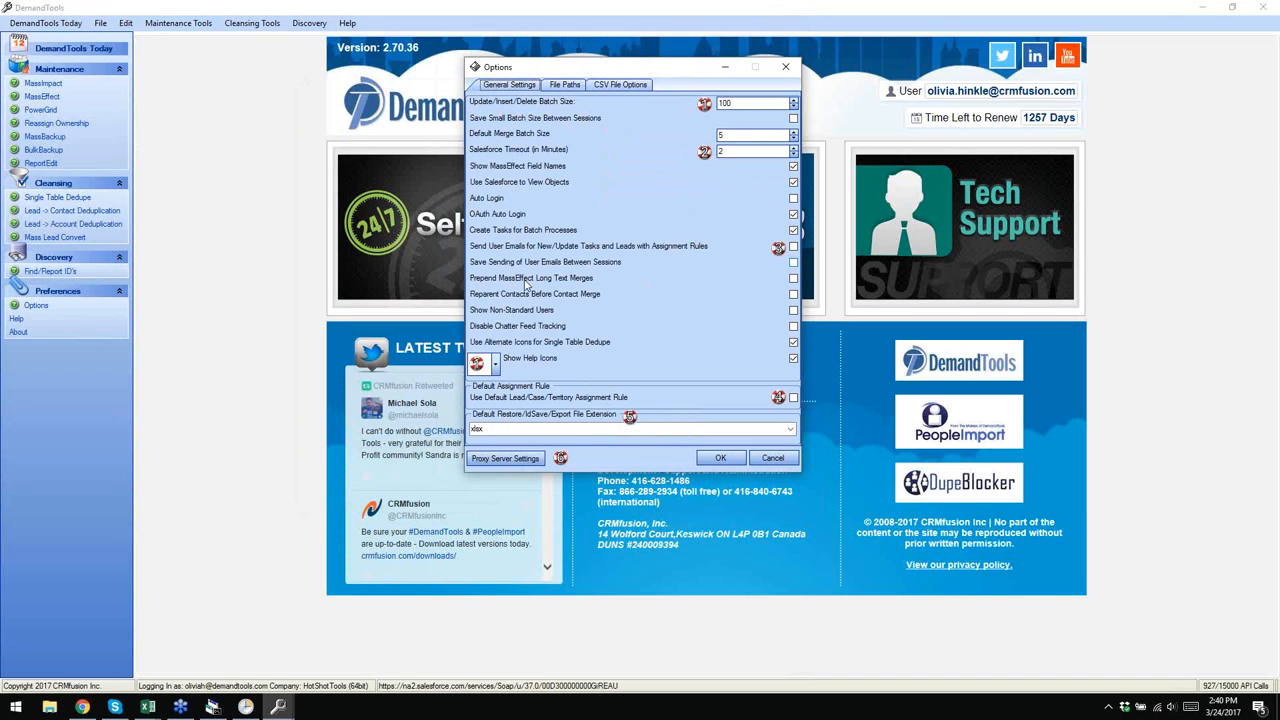
left_click(550, 86)
left_click(615, 85)
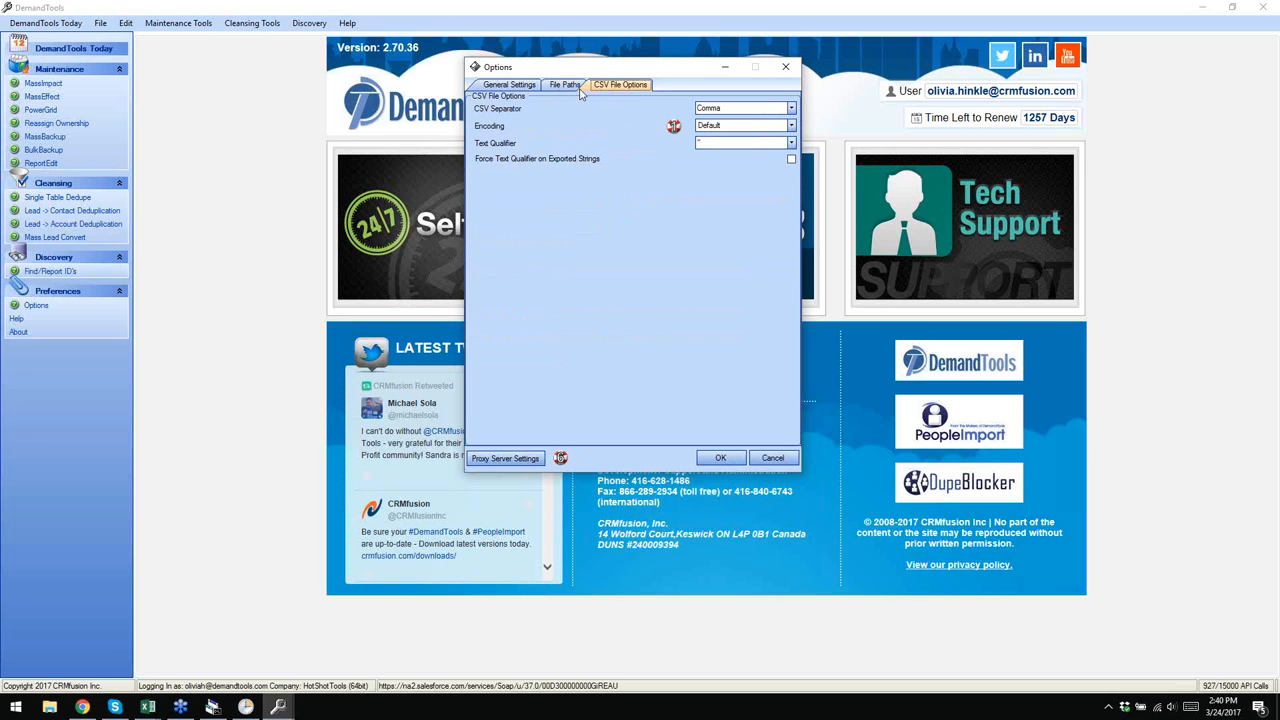
left_click(509, 85)
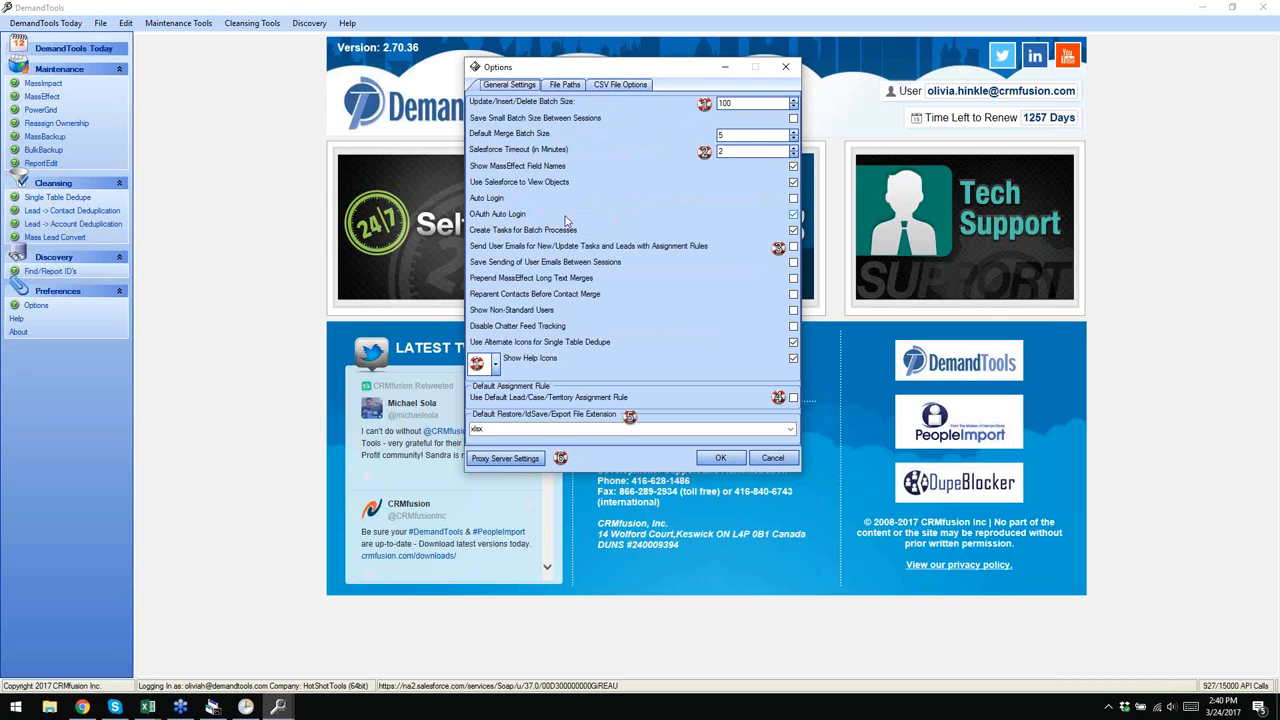
left_click(793, 228)
- Export the DemandTools registry settings to the desktop as a profile named Training Org and close the options
left_click(564, 84)
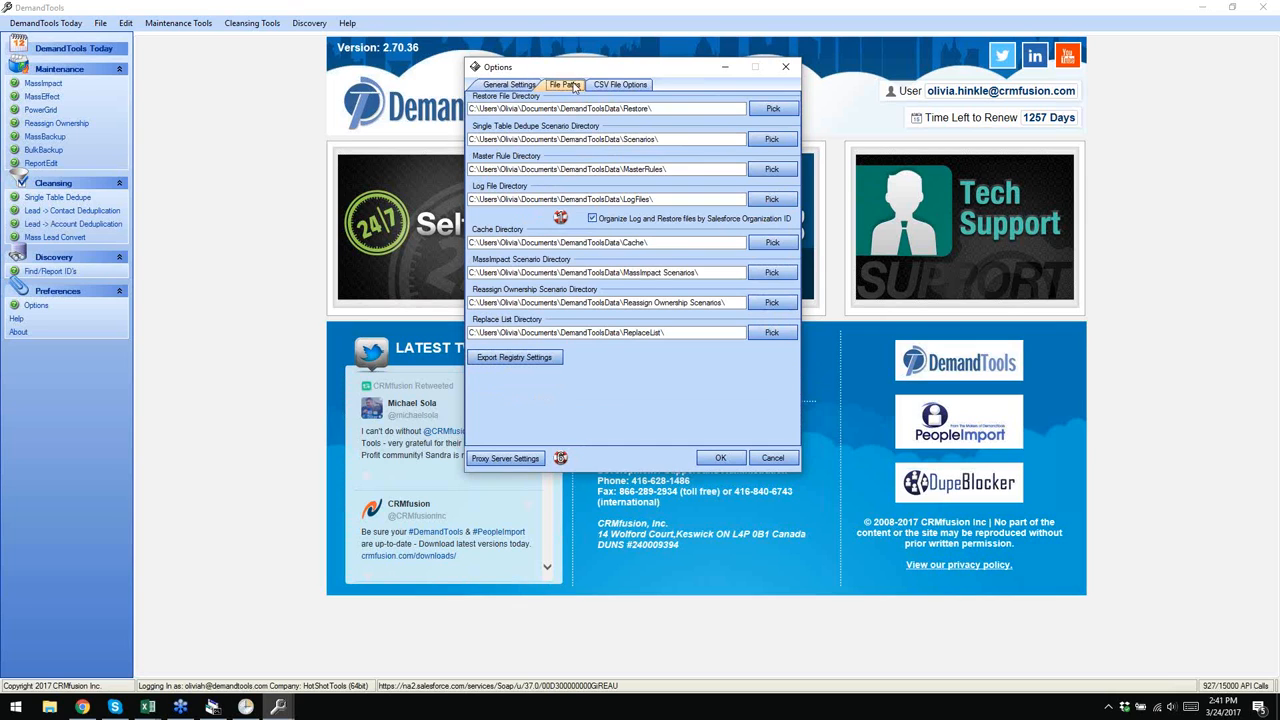
left_click(517, 363)
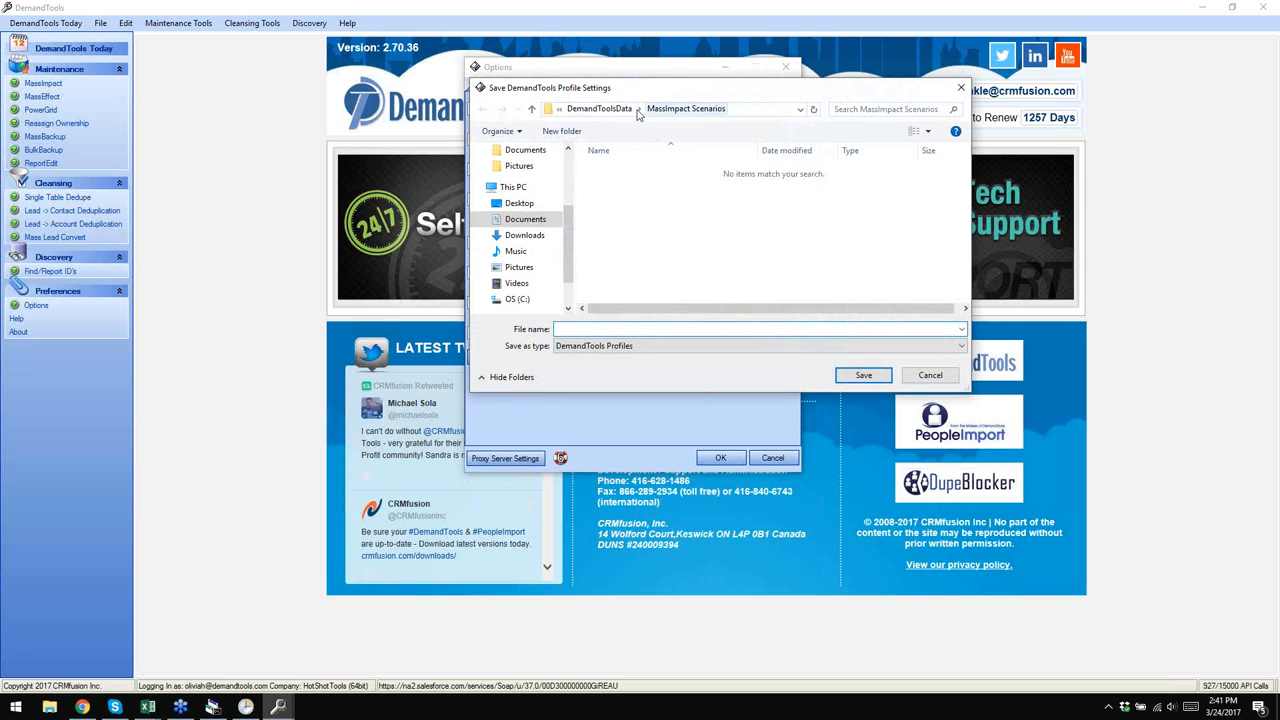
left_click(586, 200)
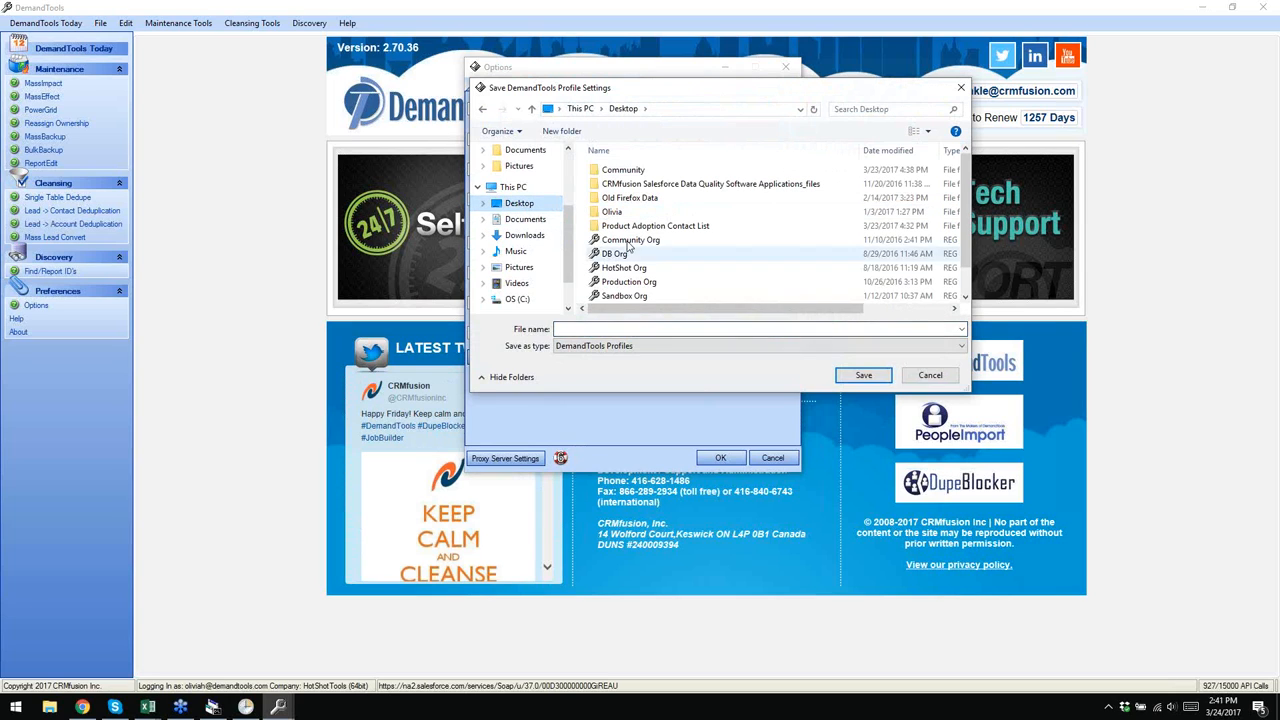
left_click(636, 330)
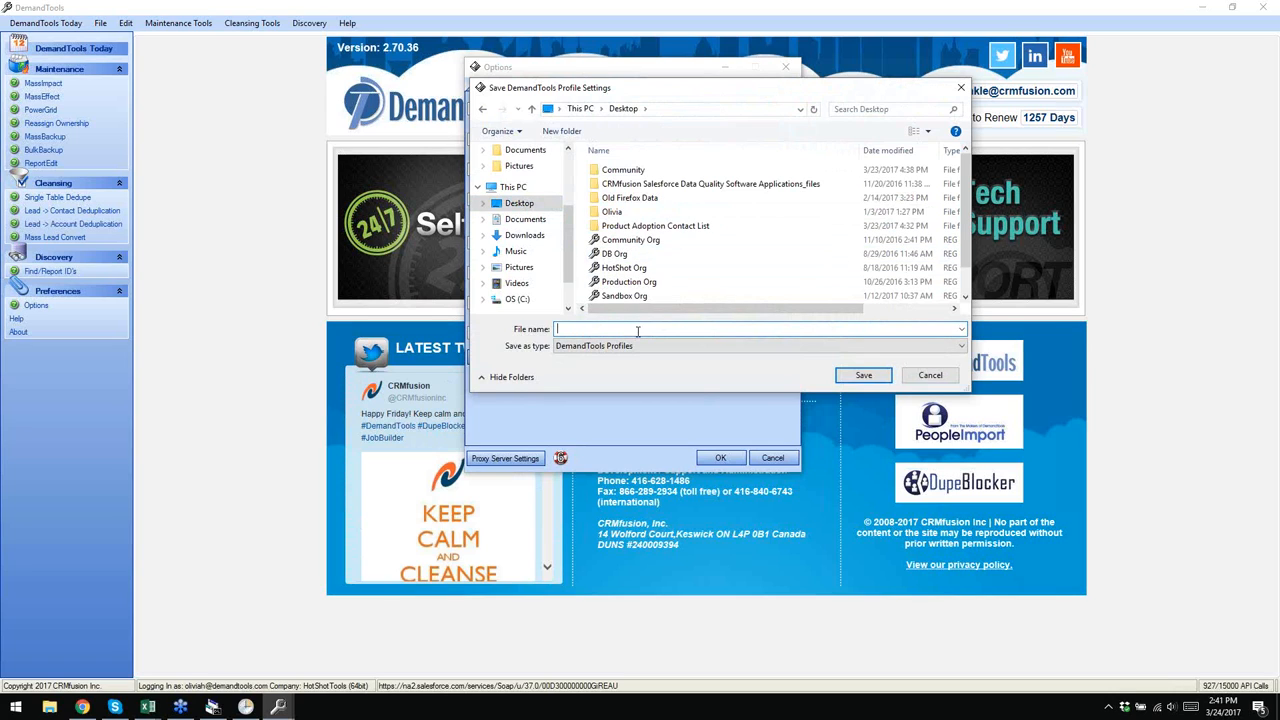
type("Training Org")
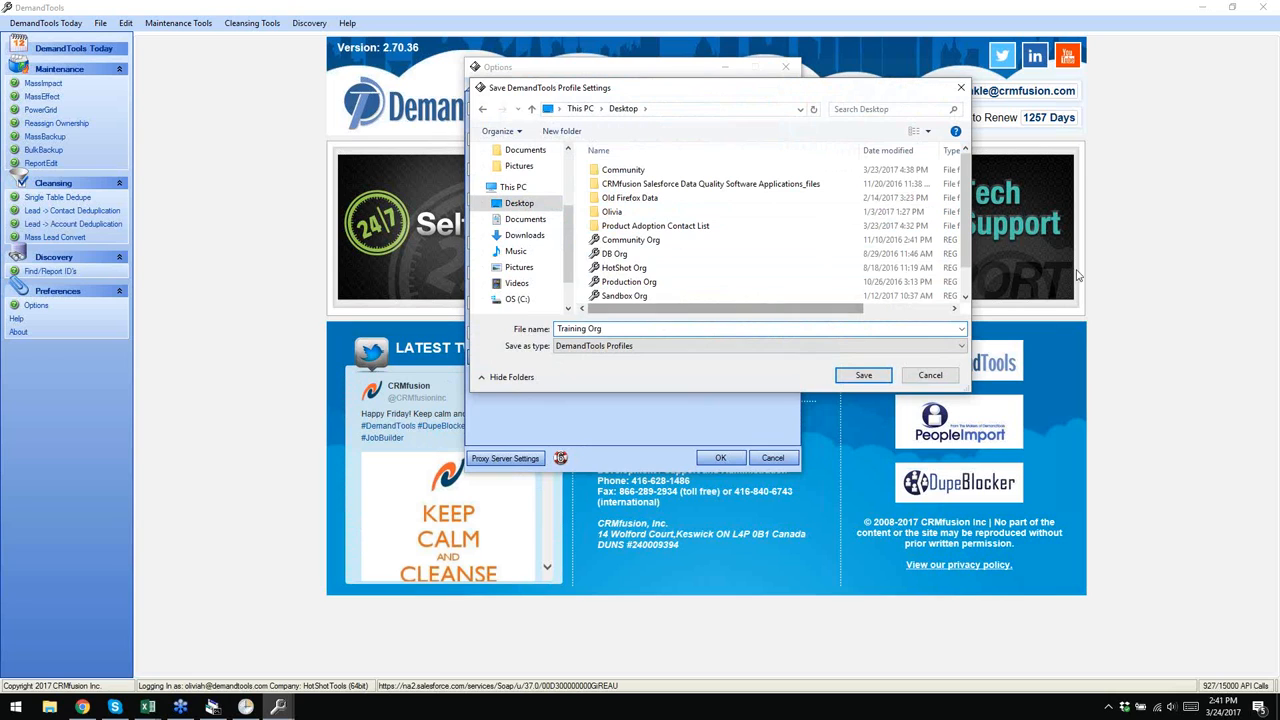
left_click(866, 379)
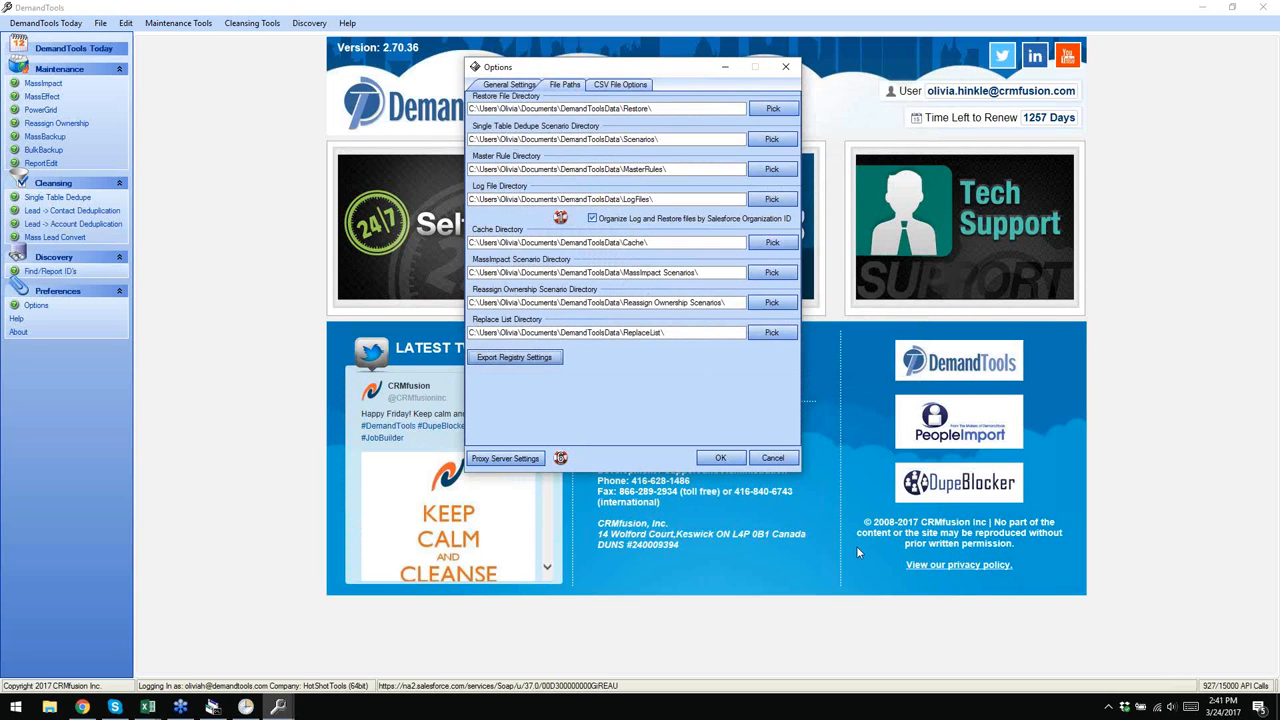
left_click(762, 462)
- Place the Training Org profile below Production Org on the desktop and close DemandTools
left_click(1211, 11)
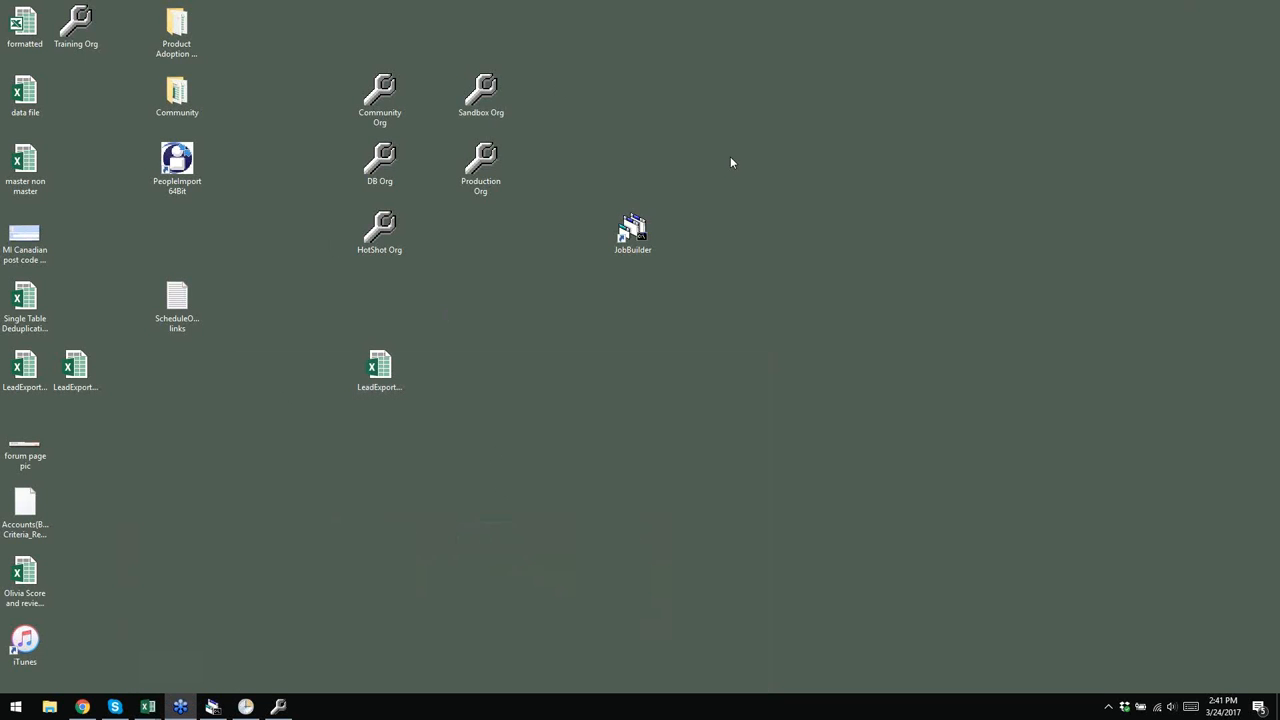
left_click_drag(74, 28, 488, 260)
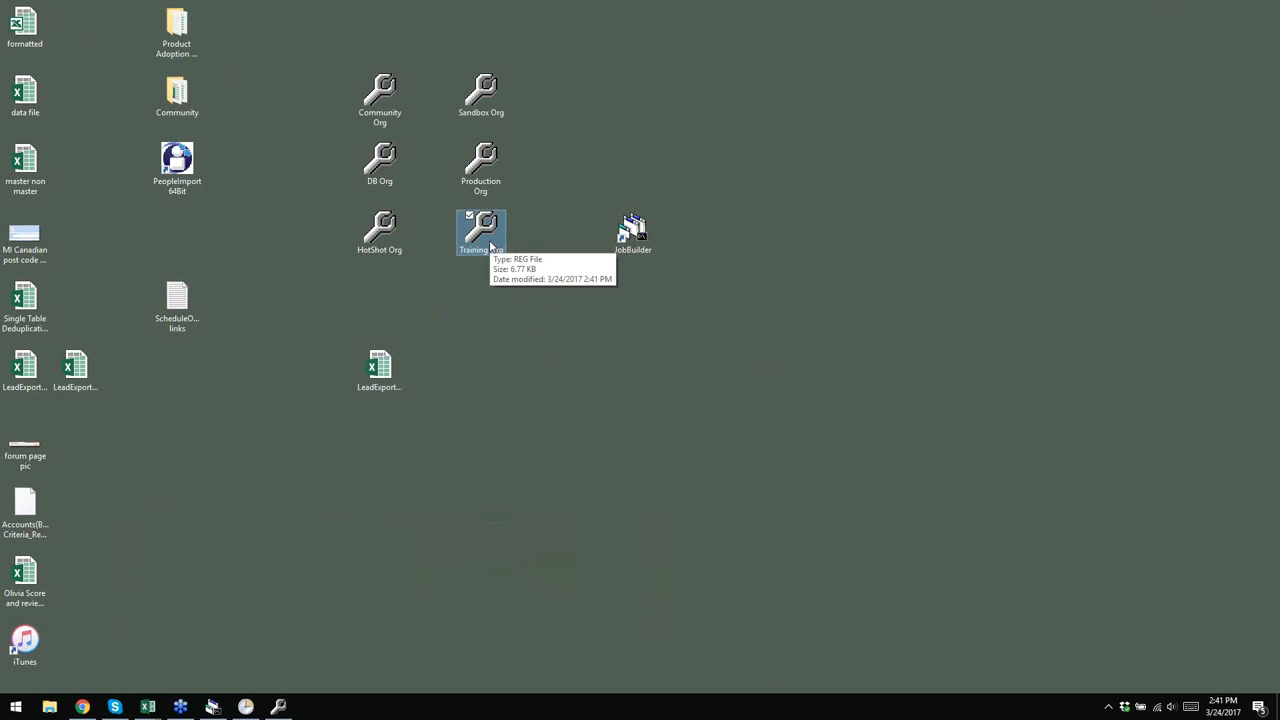
left_click(278, 706)
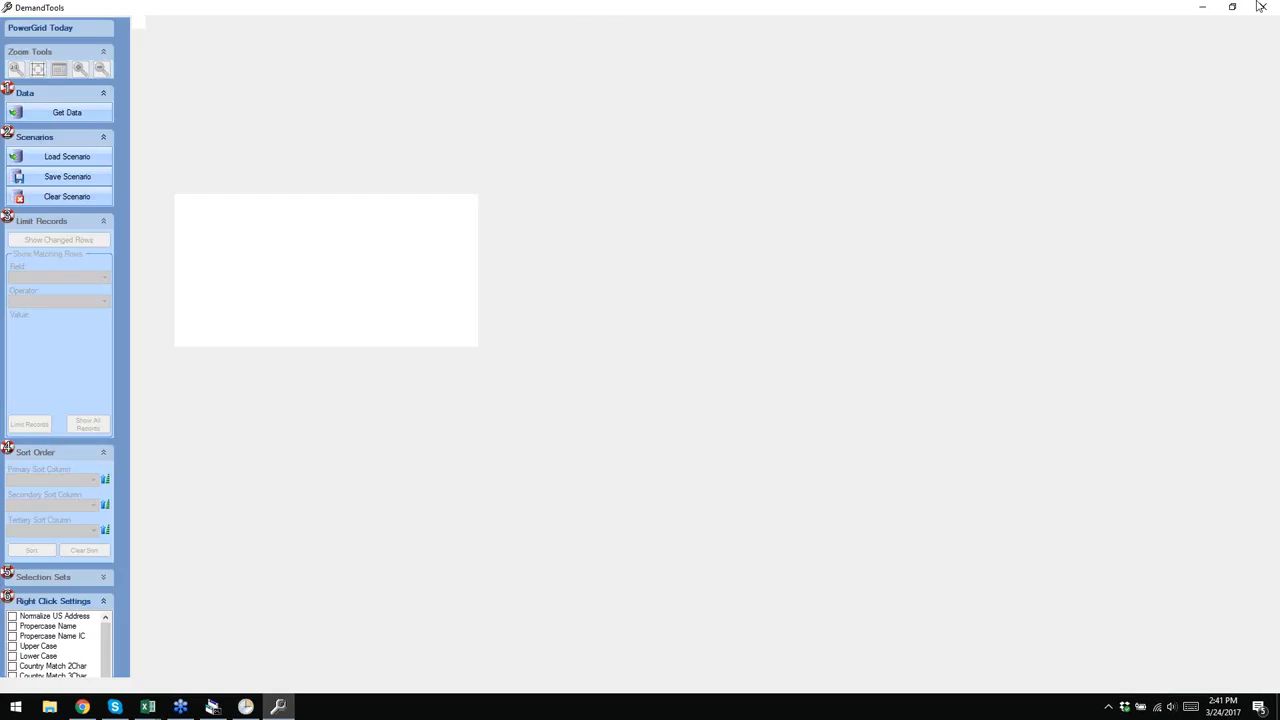
left_click(1268, 7)
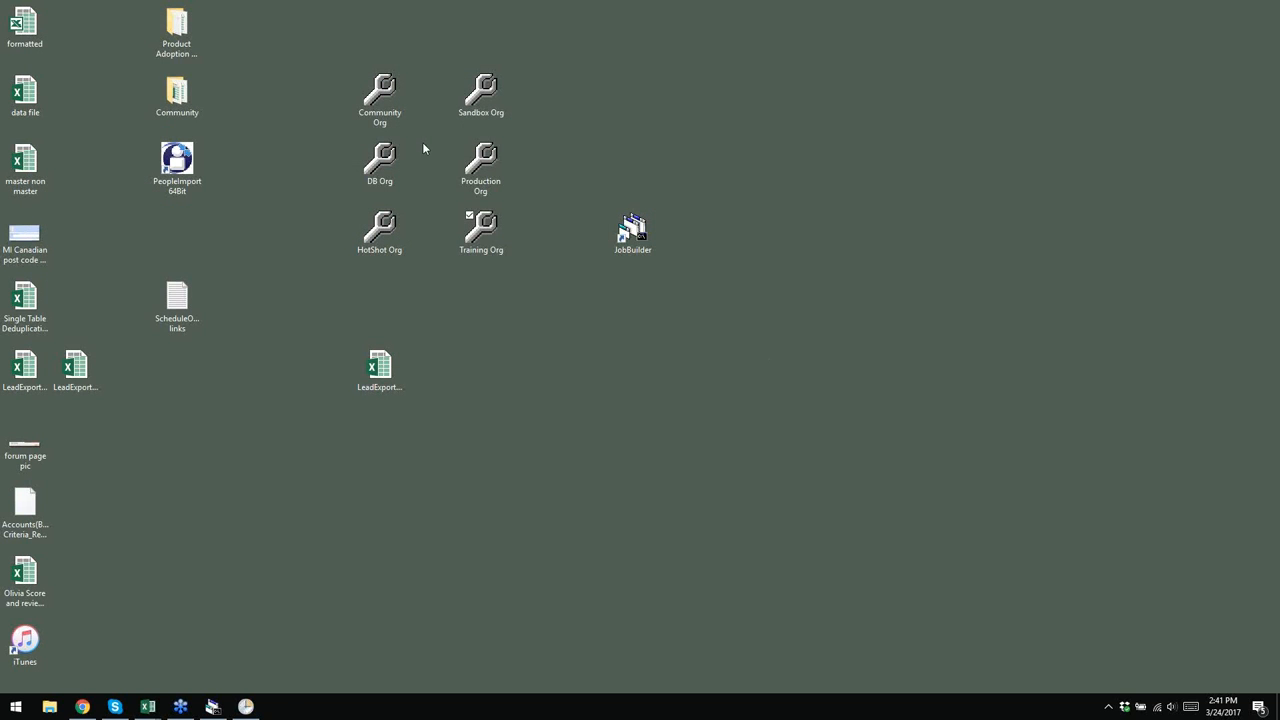
- Launch DemandTools from the Production Org profile, minimize it, and launch another session from the Training Org profile
double_click(483, 170)
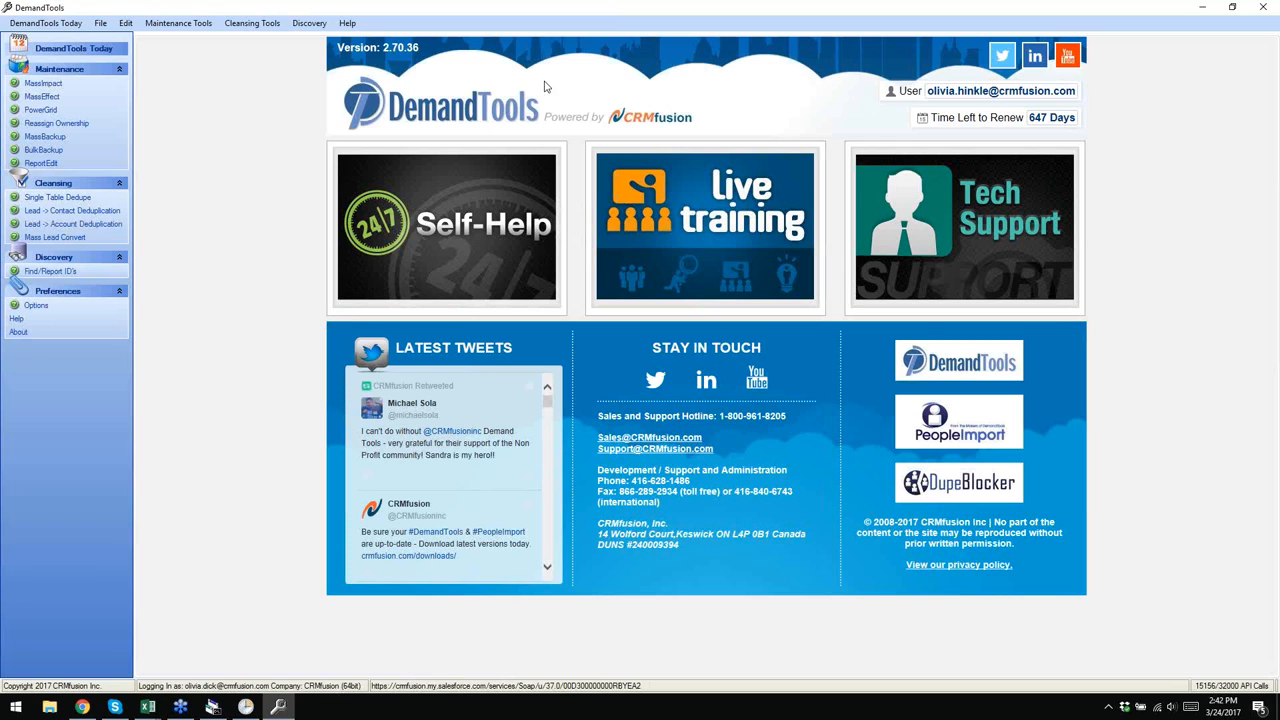
left_click(1202, 7)
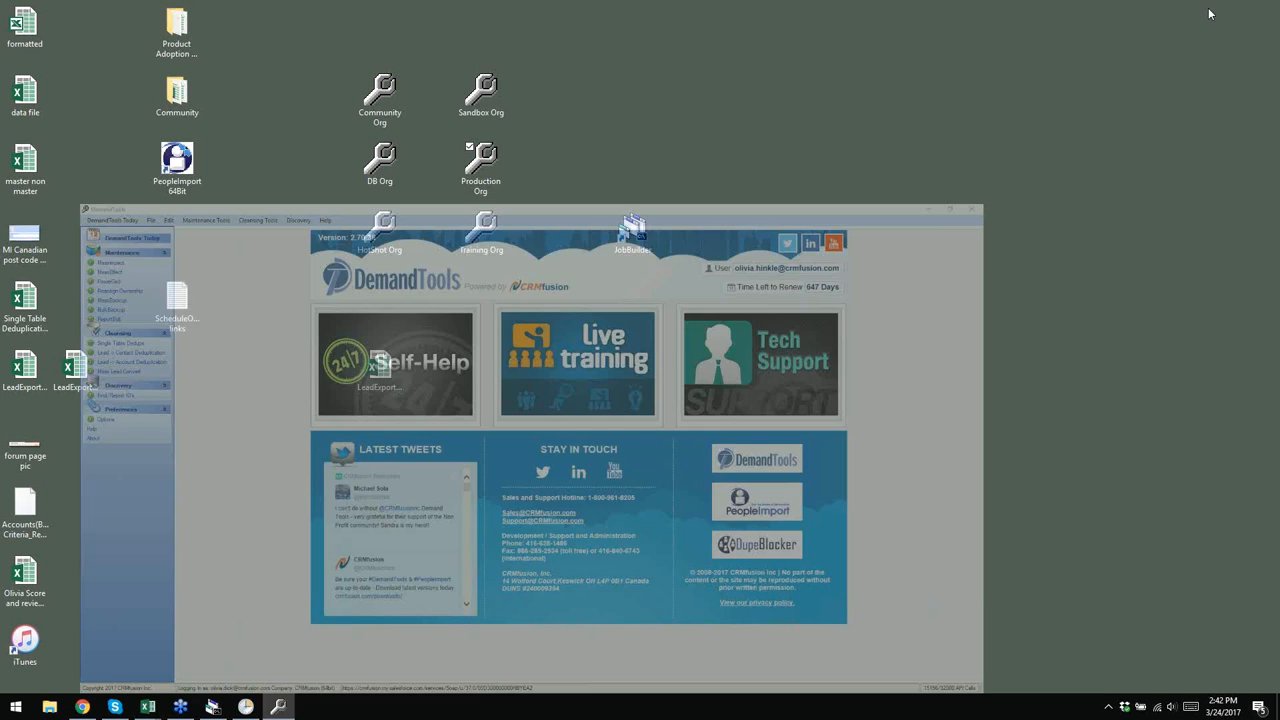
double_click(494, 240)
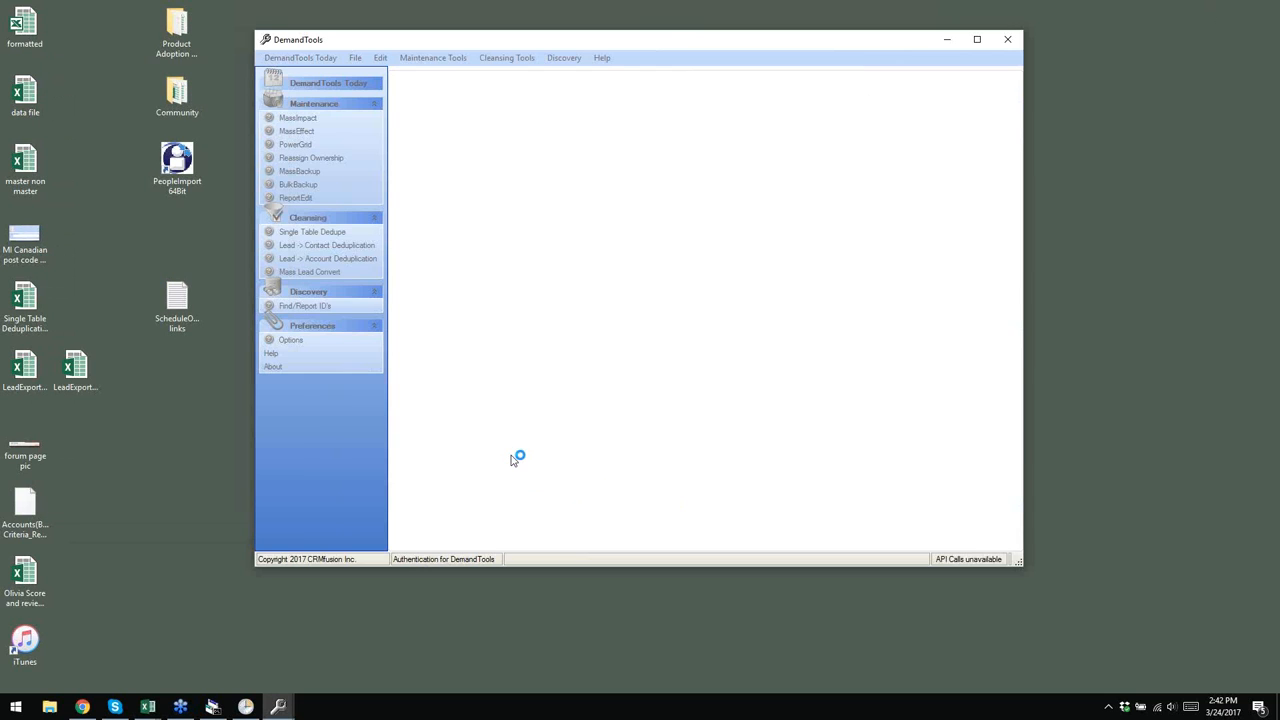
- Enlarge and reposition the Training Org DemandTools window to view its login details, and close it
left_click_drag(679, 40, 669, 113)
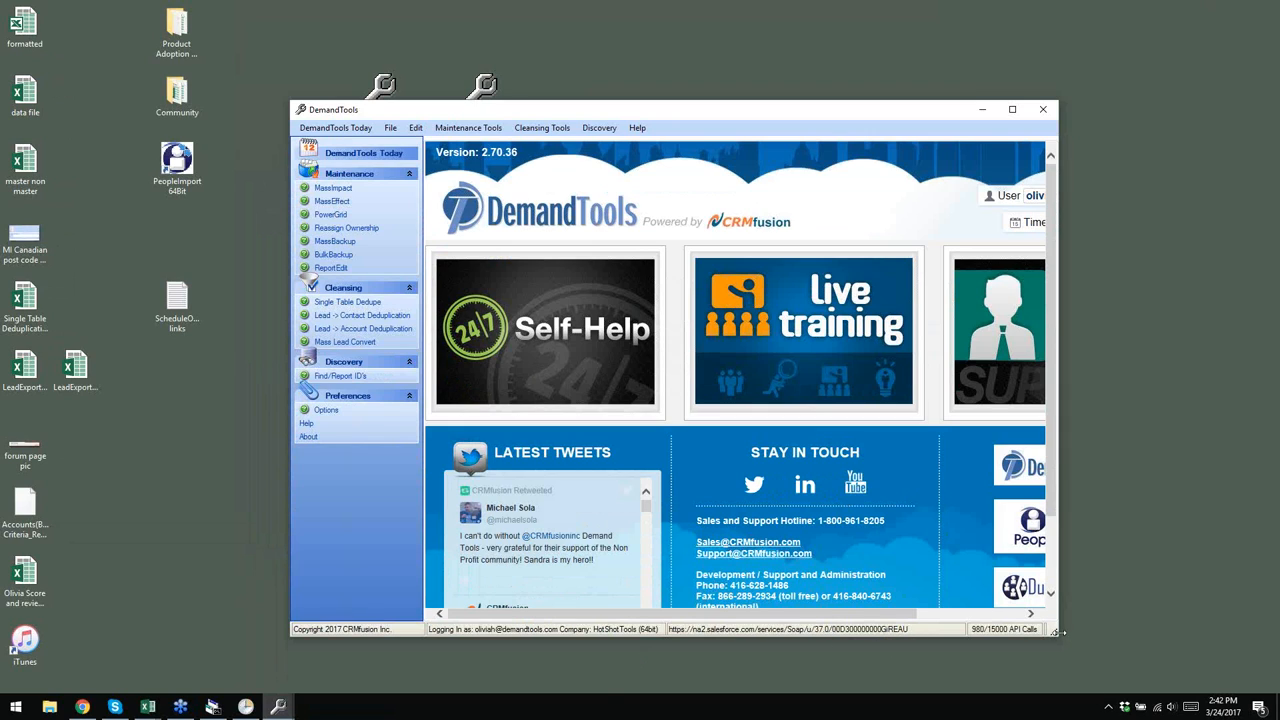
left_click_drag(1060, 632, 1064, 634)
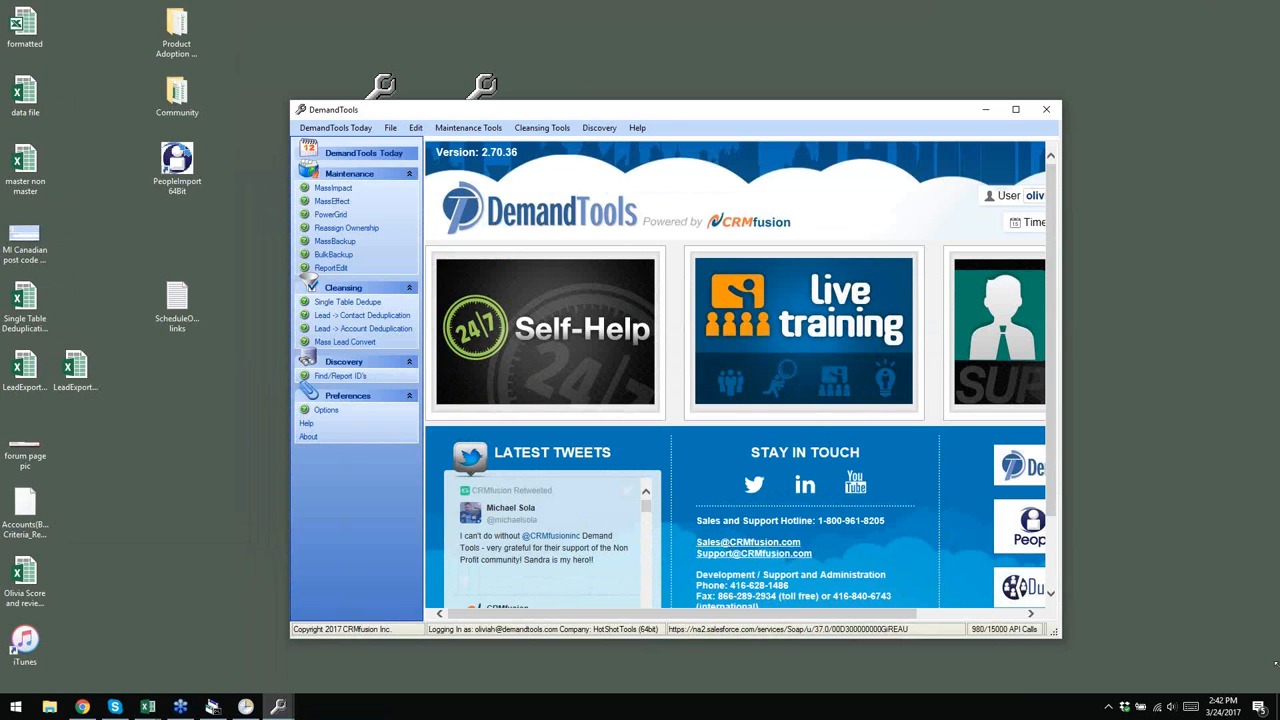
left_click(1015, 108)
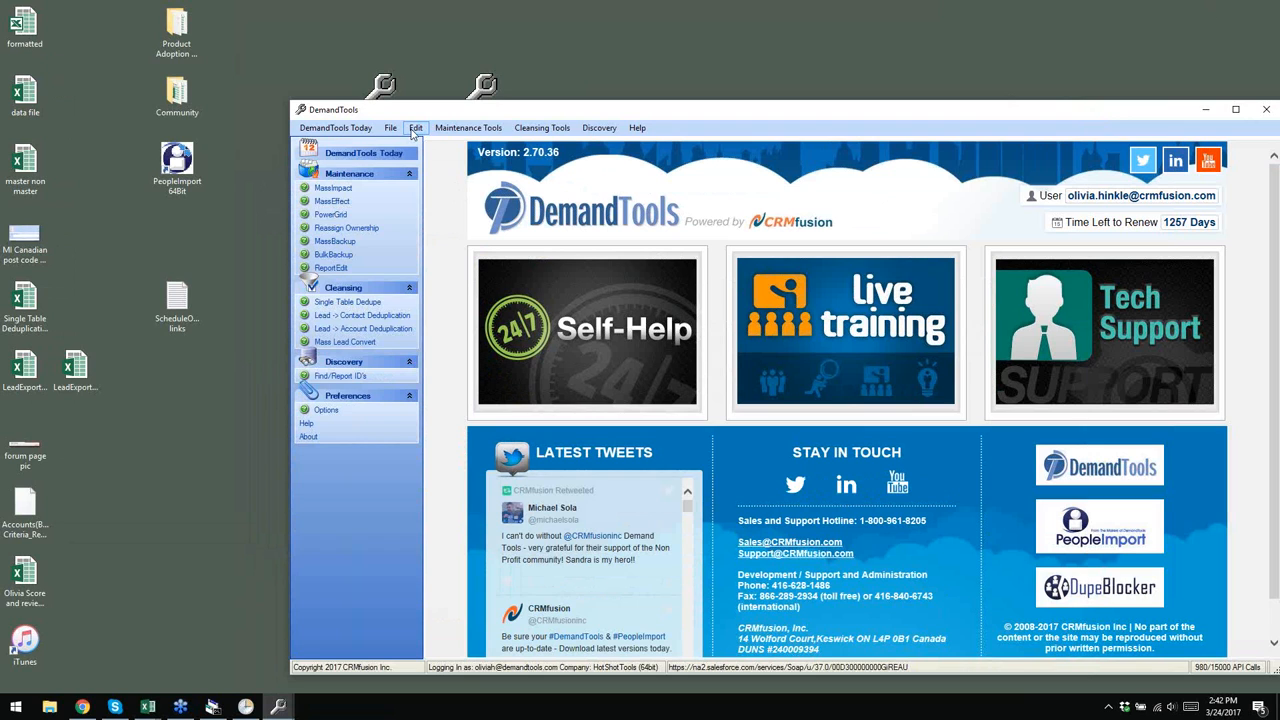
left_click_drag(809, 114, 677, 70)
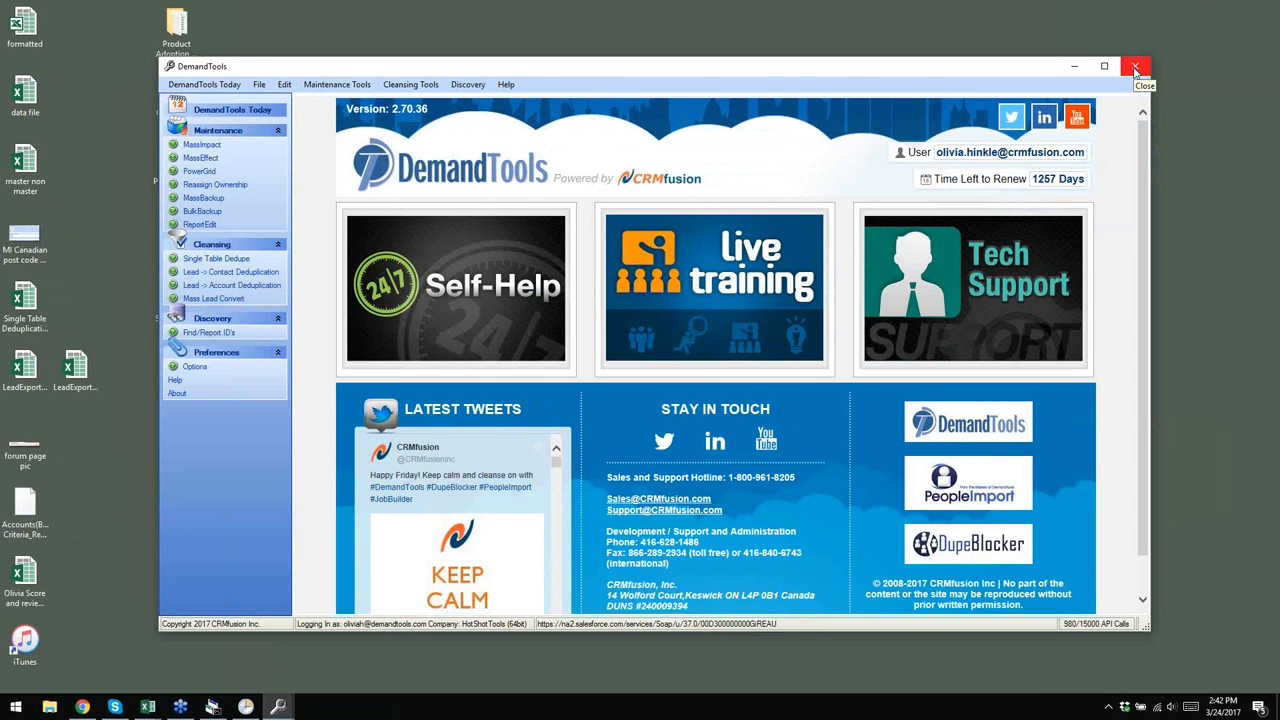
left_click(1135, 68)
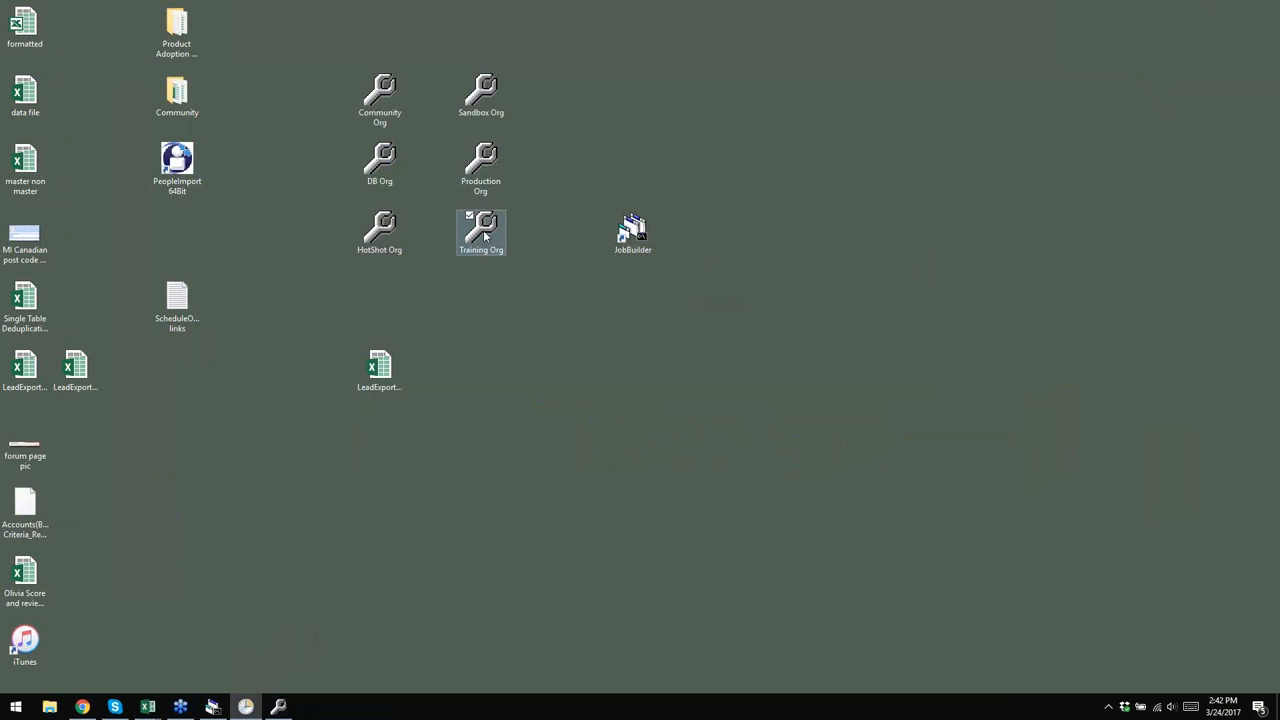
- Open the Training Org profile with Registry Editor and add its keys and values to the registry
right_click(483, 233)
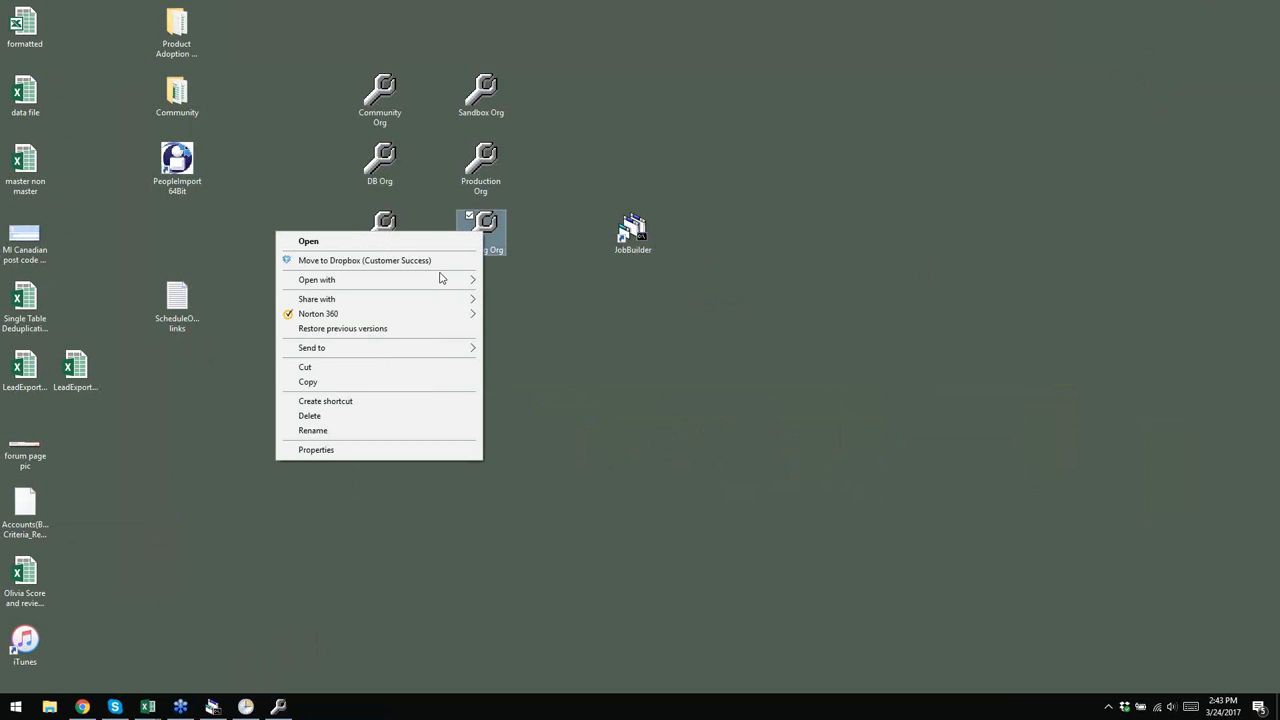
mouse_move(432, 287)
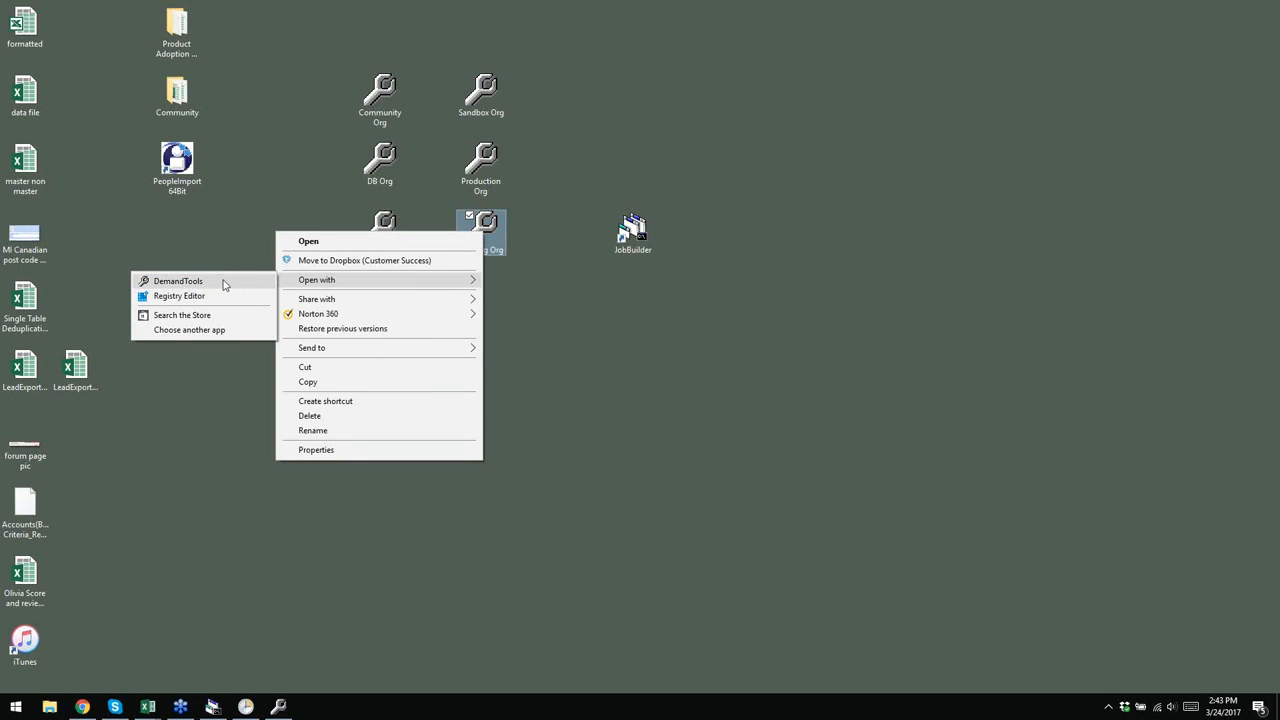
left_click(170, 296)
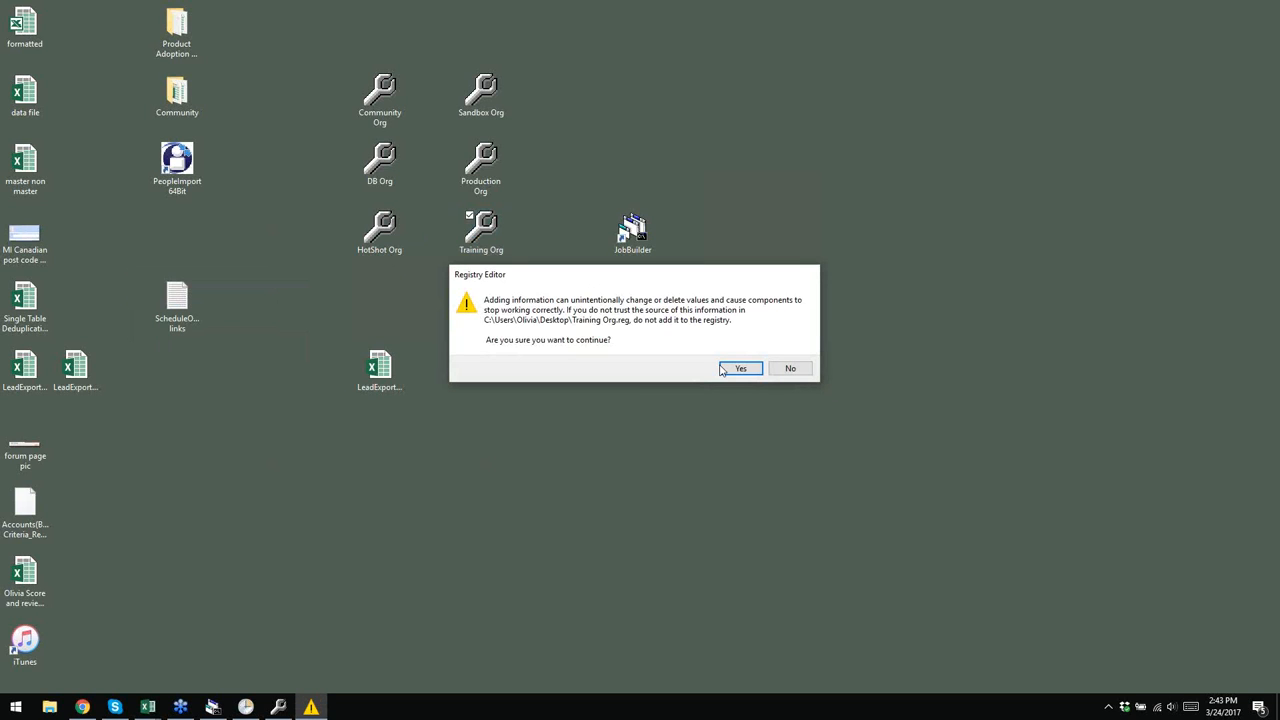
left_click(723, 364)
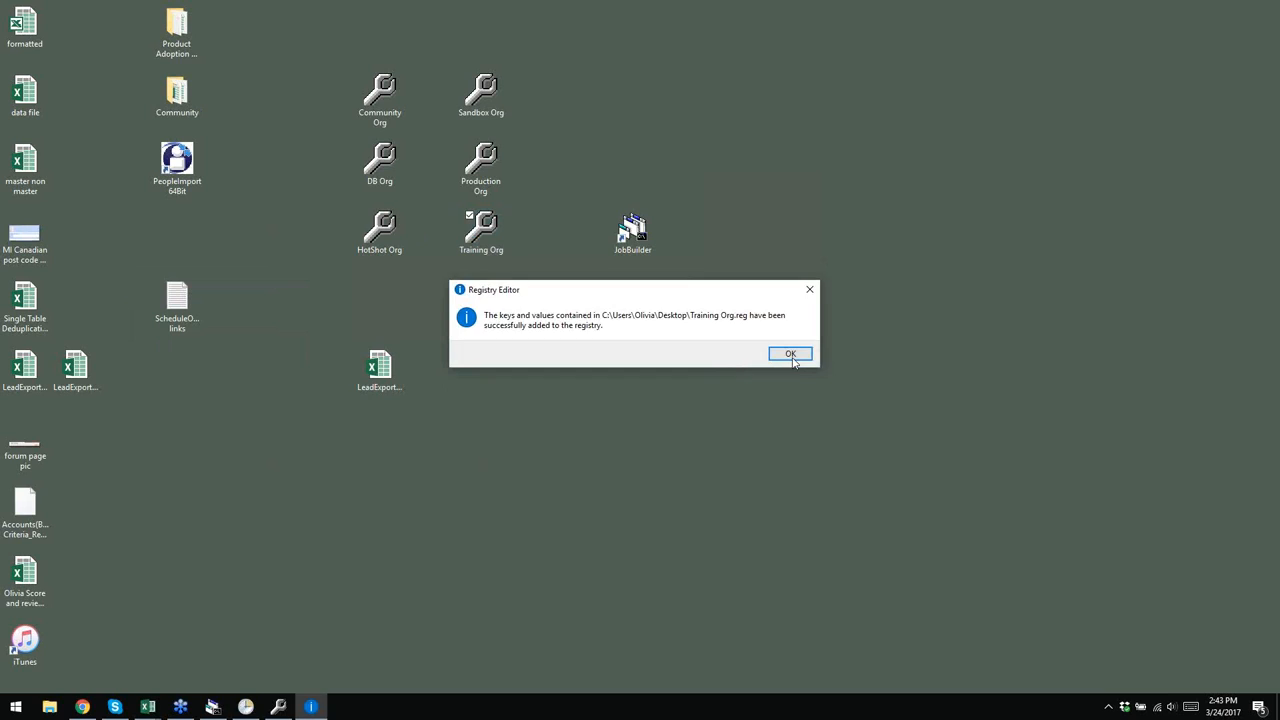
left_click(790, 360)
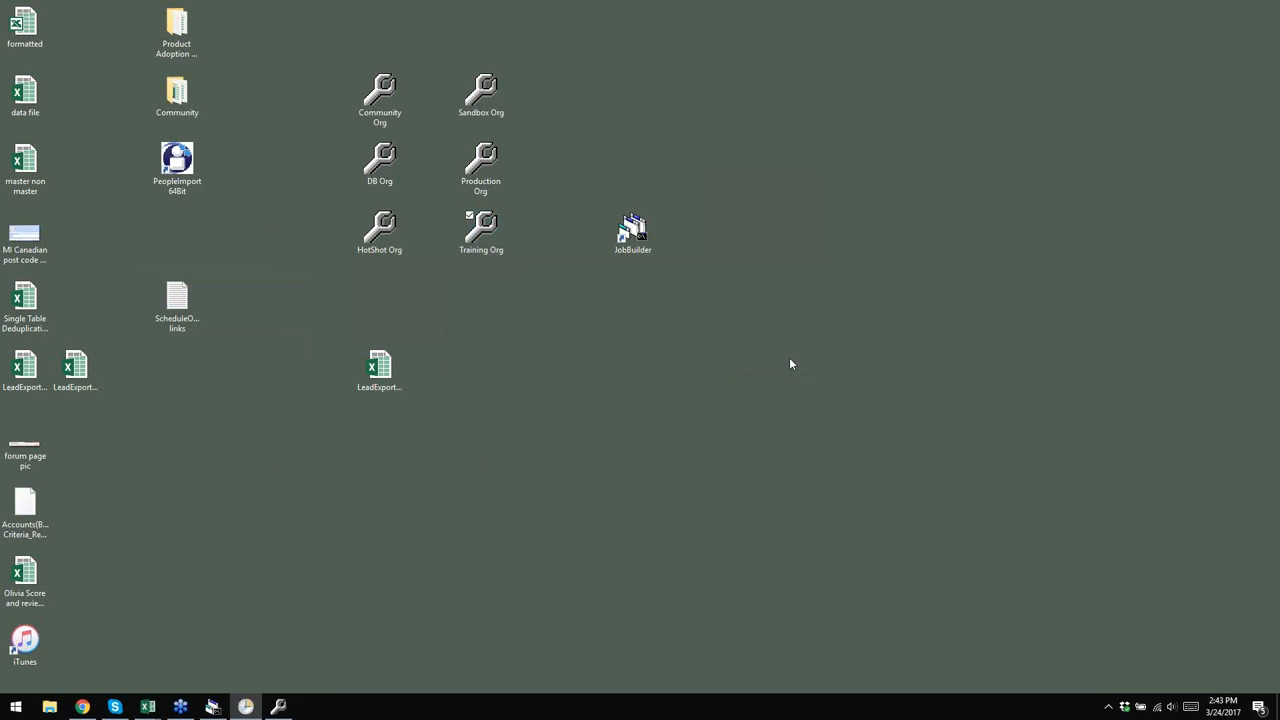
- Open the Training Org profile with DemandTools and close the launched window
right_click(486, 243)
mouse_move(421, 289)
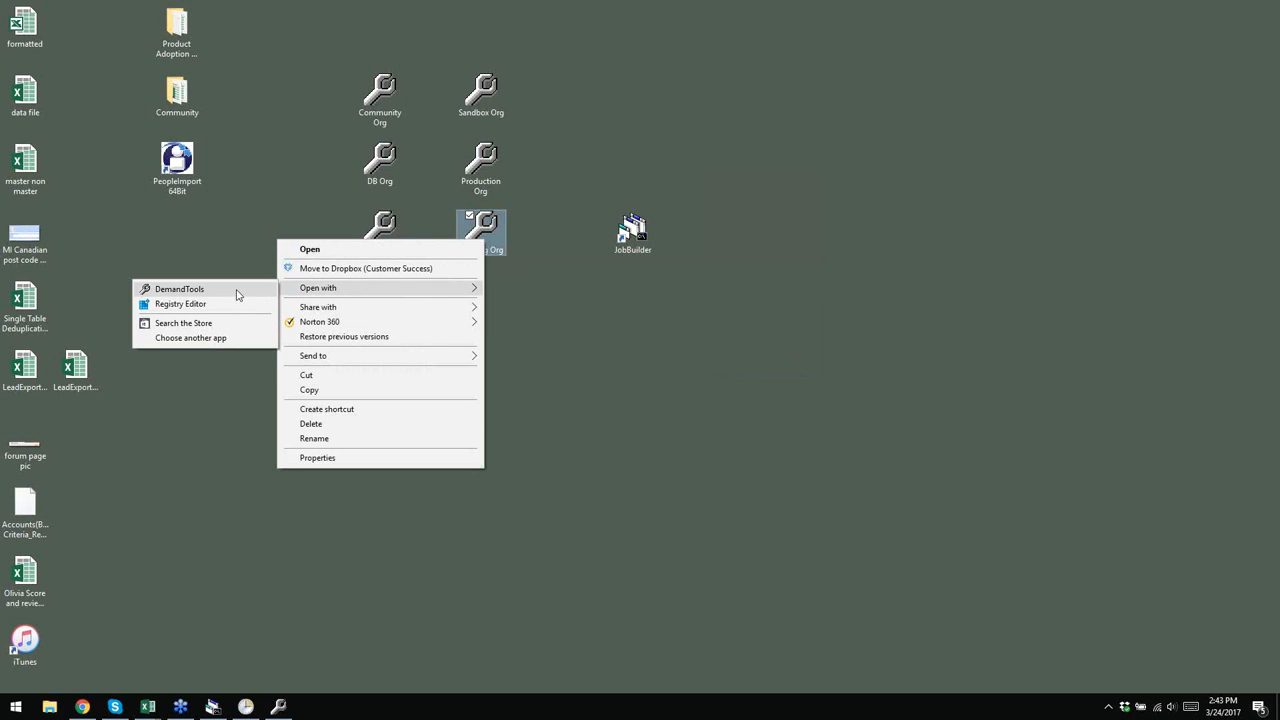
left_click(238, 293)
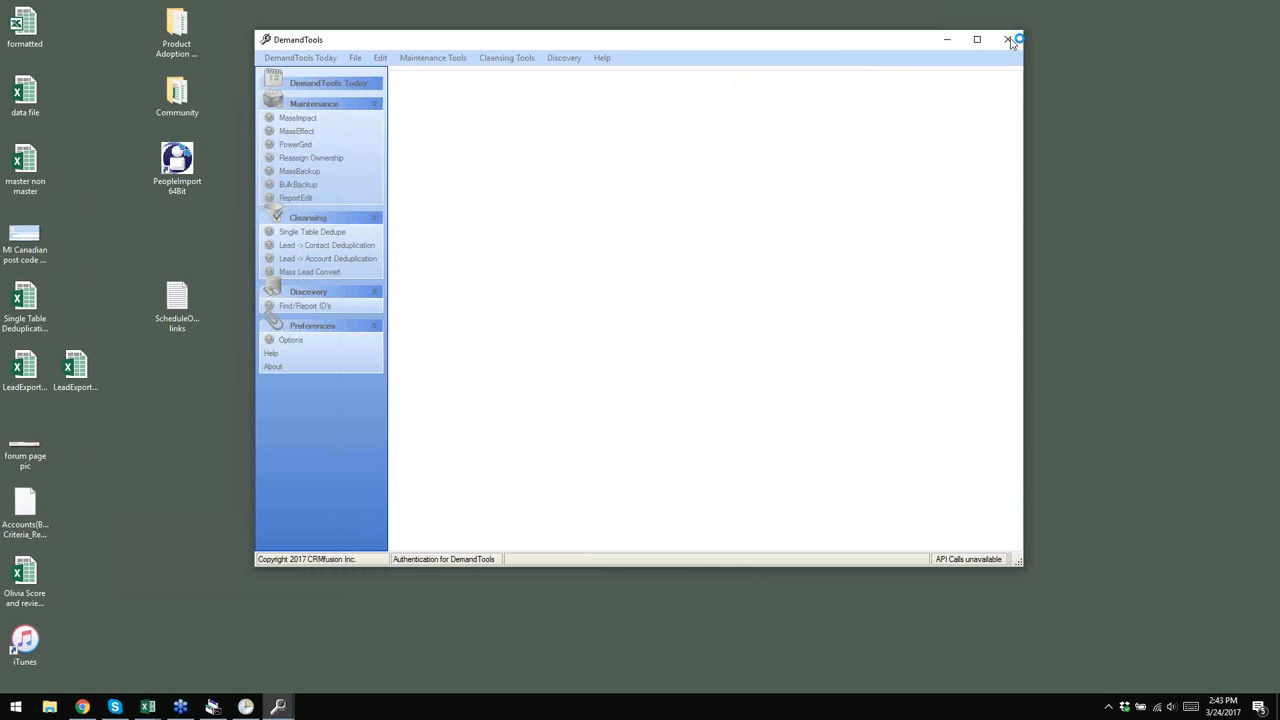
left_click(1008, 40)
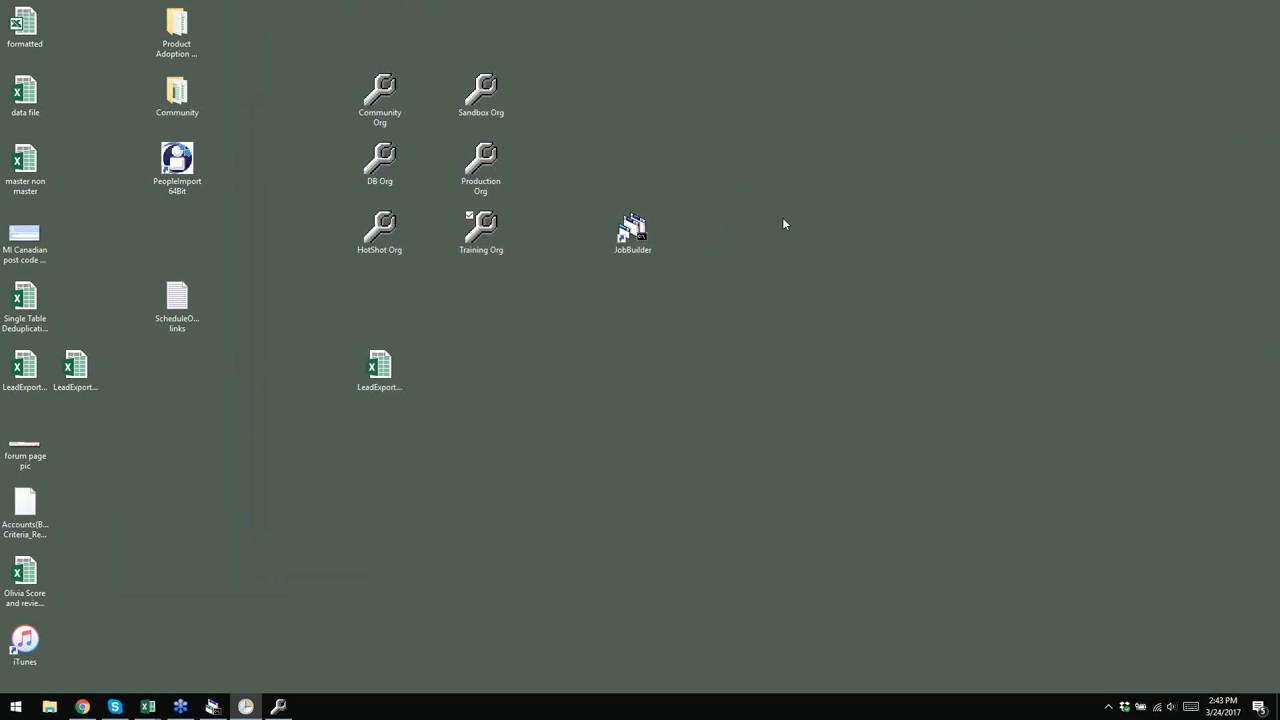
- Switch to JobBuilder and add a new Salesforce instance named Training Org 2
left_click(212, 706)
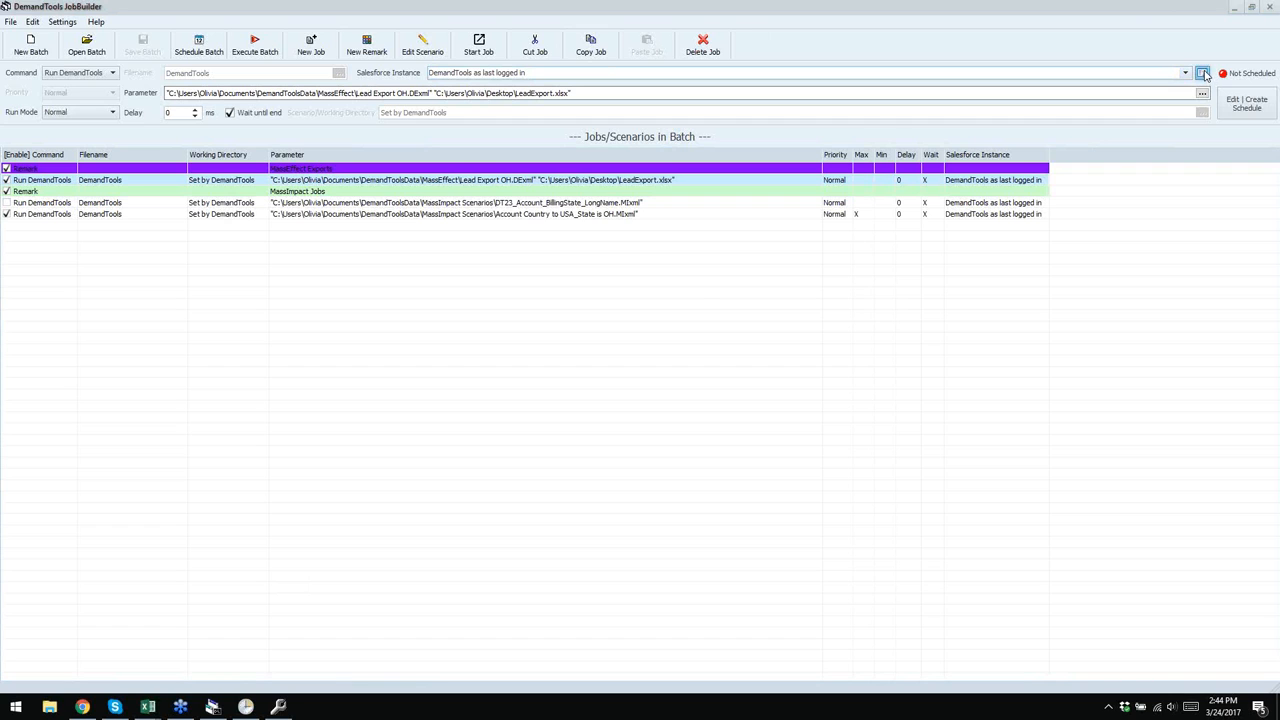
left_click(1203, 74)
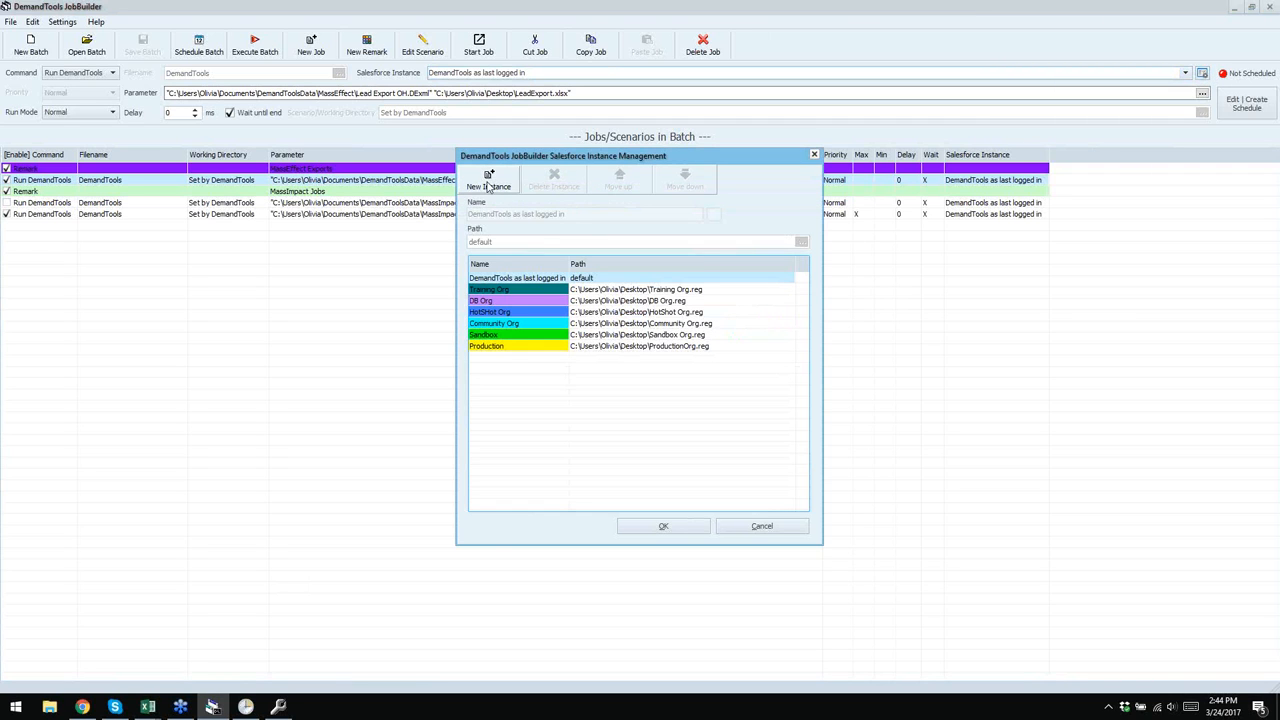
left_click(488, 186)
type("Training Org")
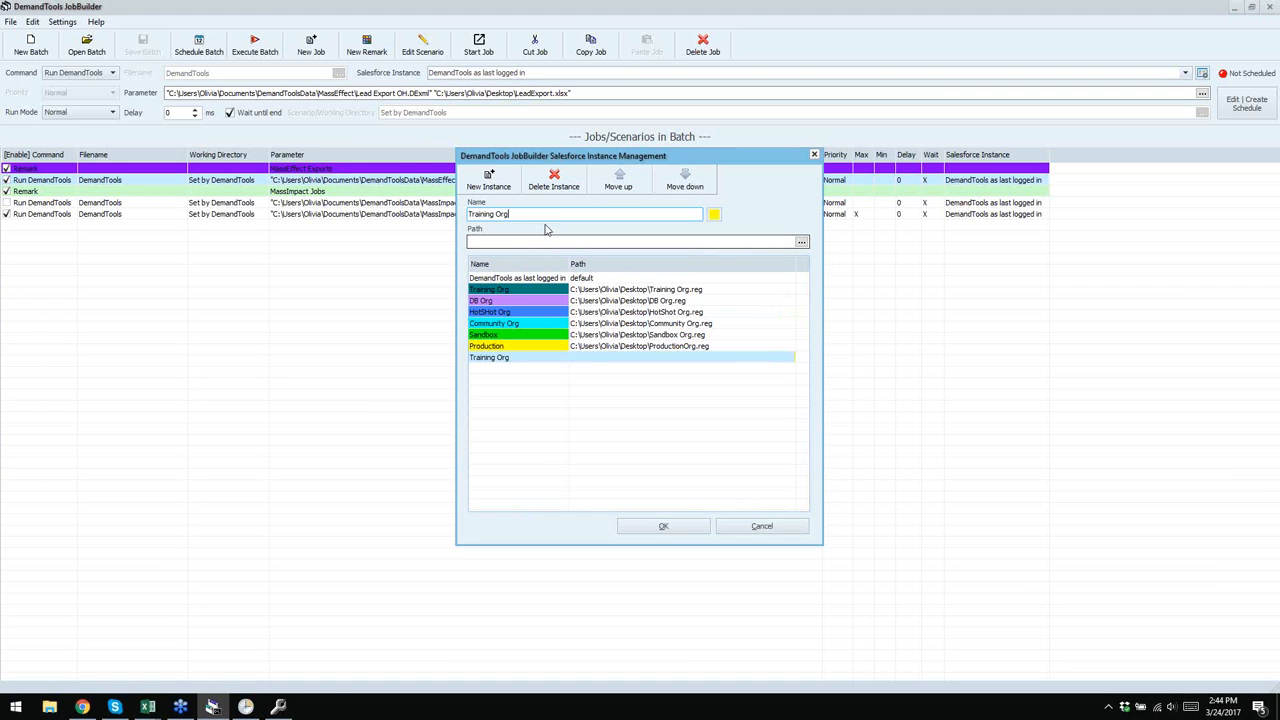
type("2")
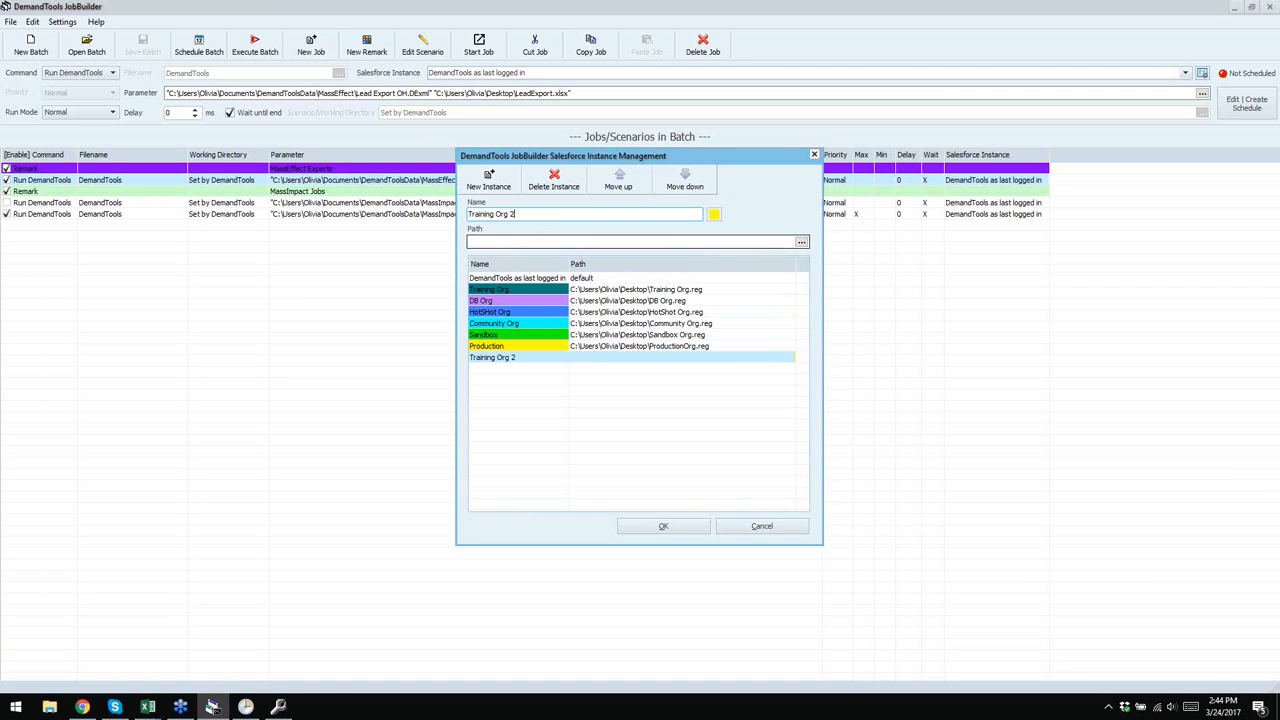
- Set the Training Org 2 instance color to gray, hex 808080
left_click(714, 215)
left_click_drag(641, 224, 855, 187)
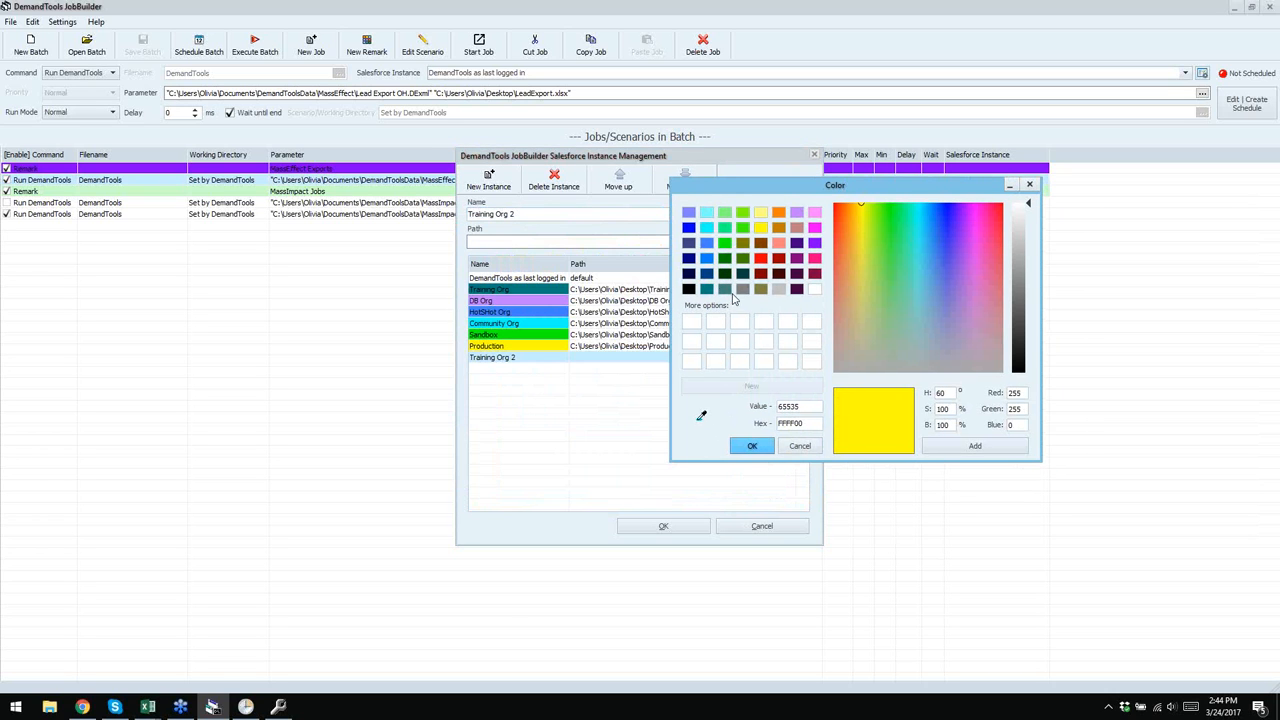
left_click(743, 289)
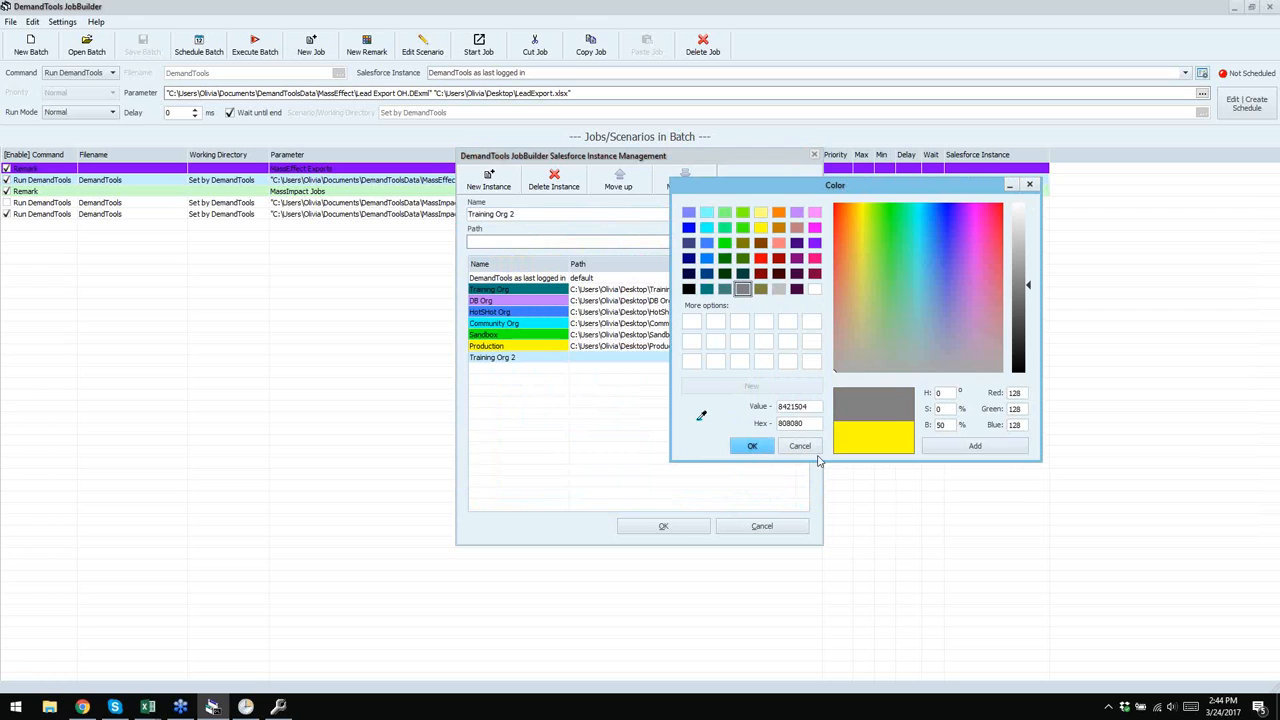
left_click(749, 447)
- Set the Training Org 2 instance path to Training Org.reg on the Desktop and save the instance list
left_click(572, 242)
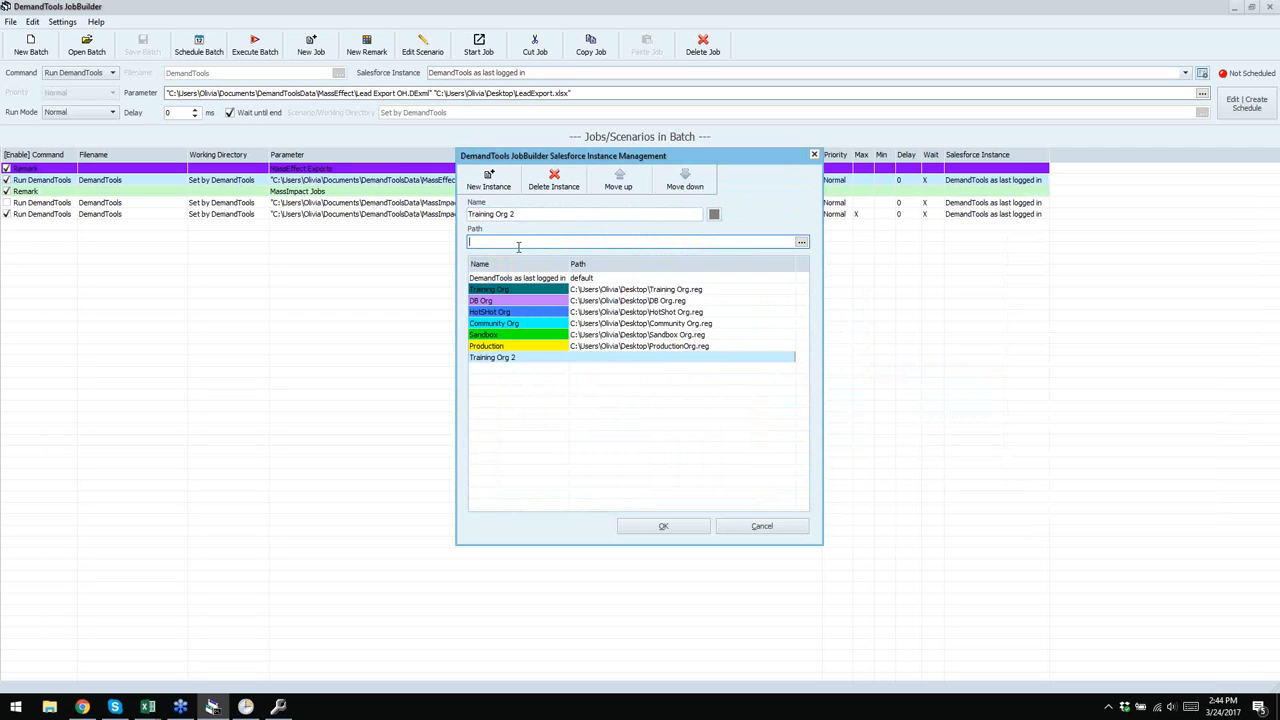
left_click(801, 242)
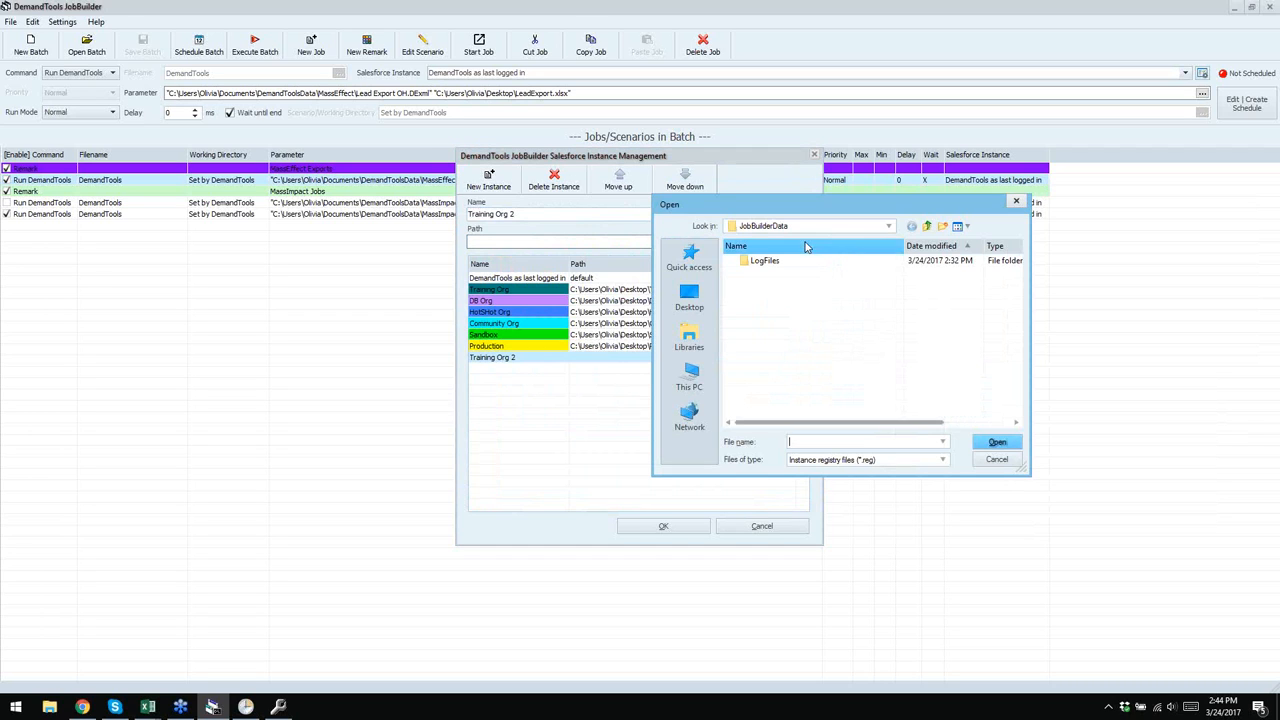
left_click(689, 298)
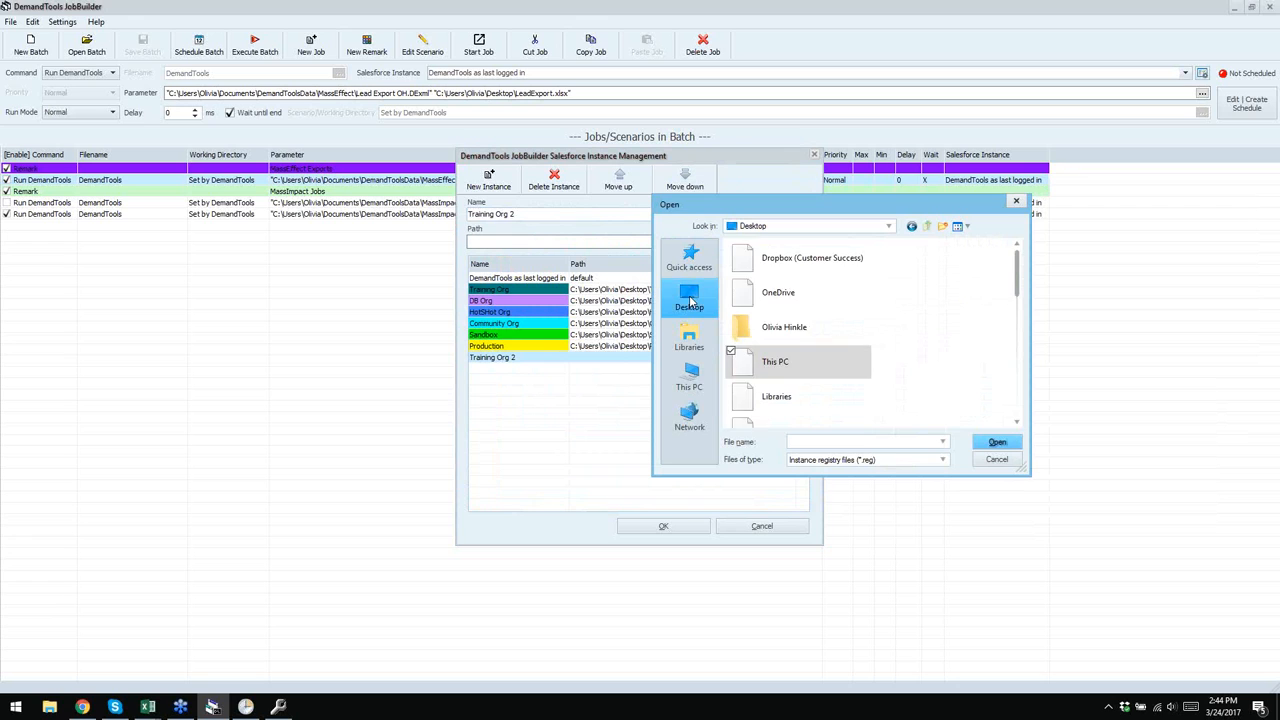
scroll(886, 303, "down", 5)
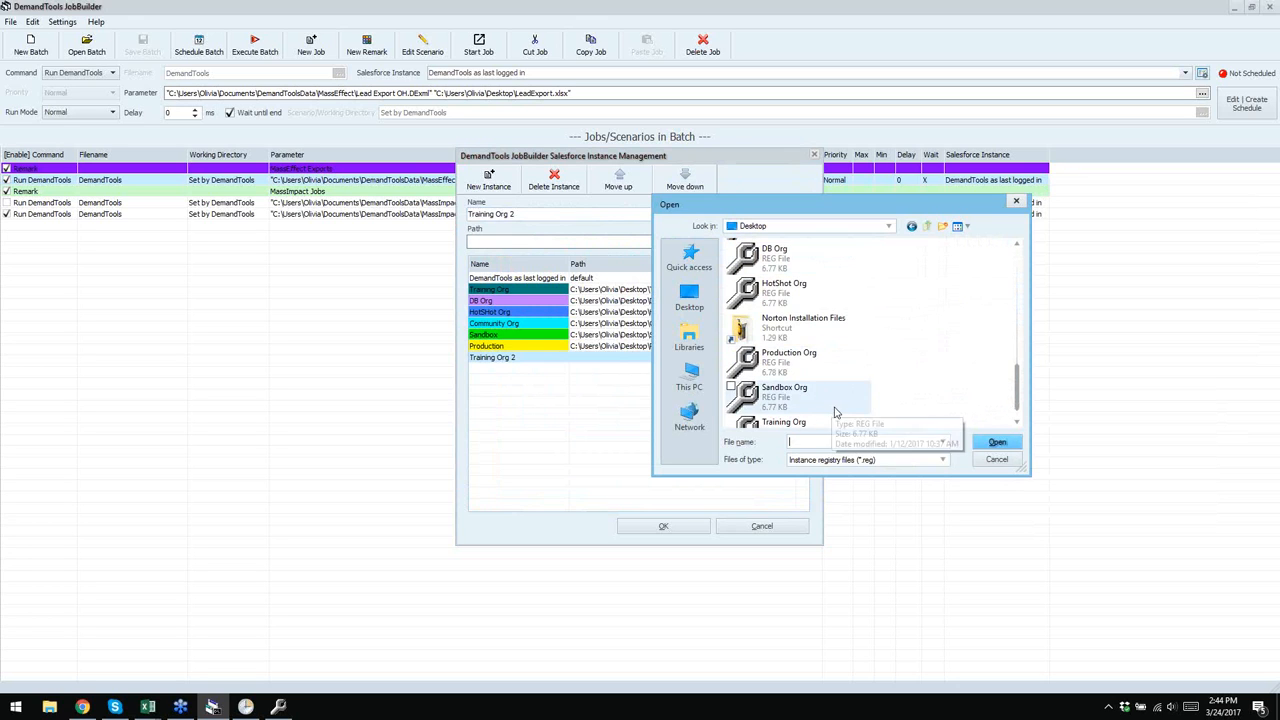
scroll(836, 412, "down", 1)
left_click(790, 406)
left_click(1000, 441)
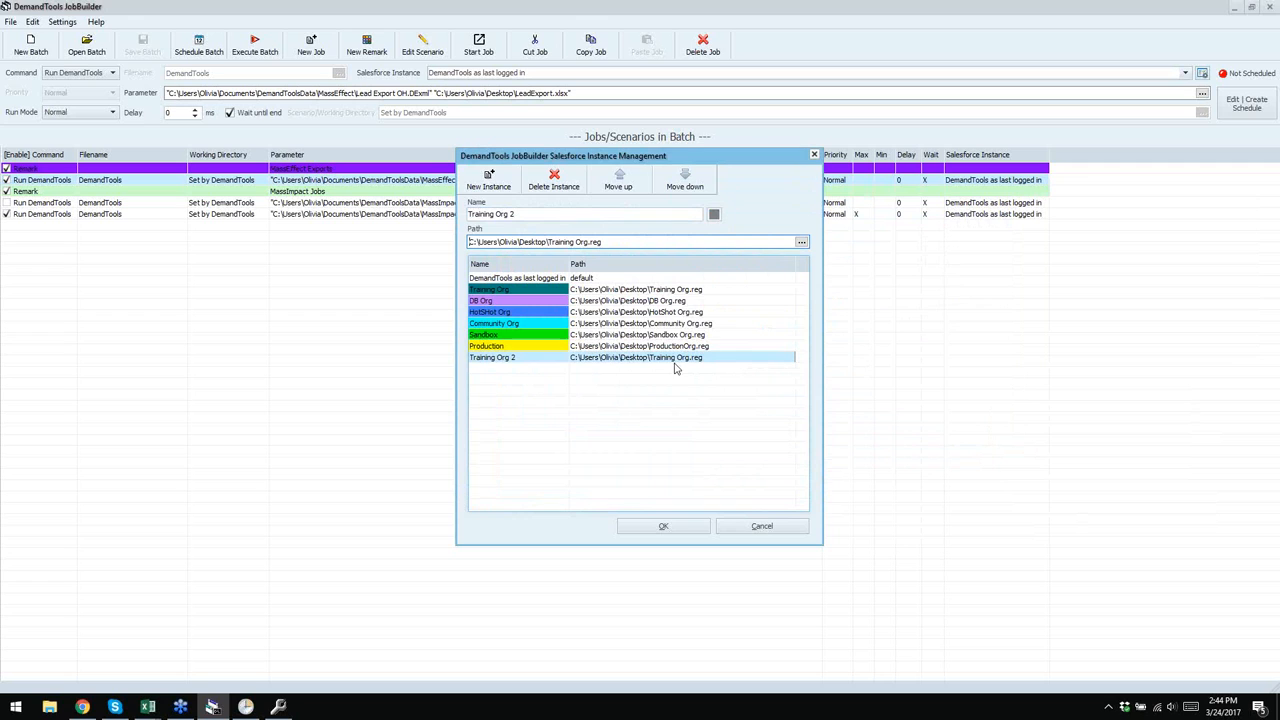
left_click(662, 528)
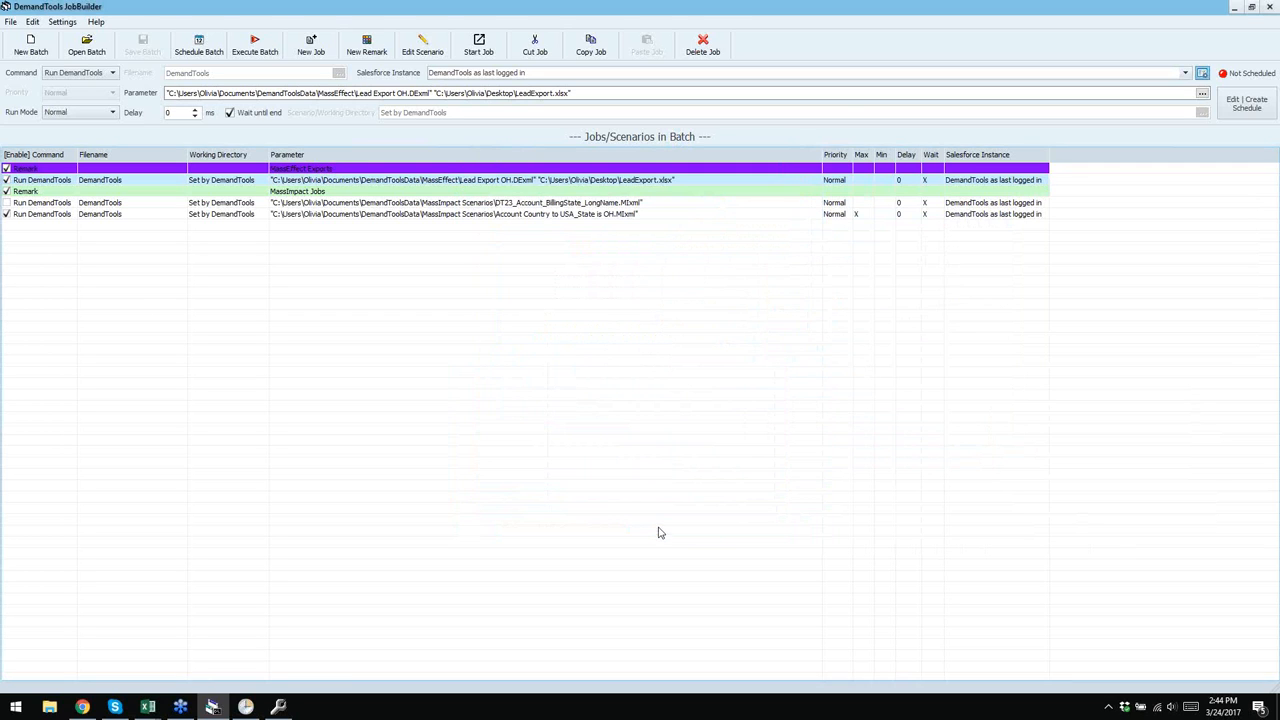
- Reopen Salesforce instance management, move Training Org 2 to the first place in the list, and save the order
left_click(1202, 73)
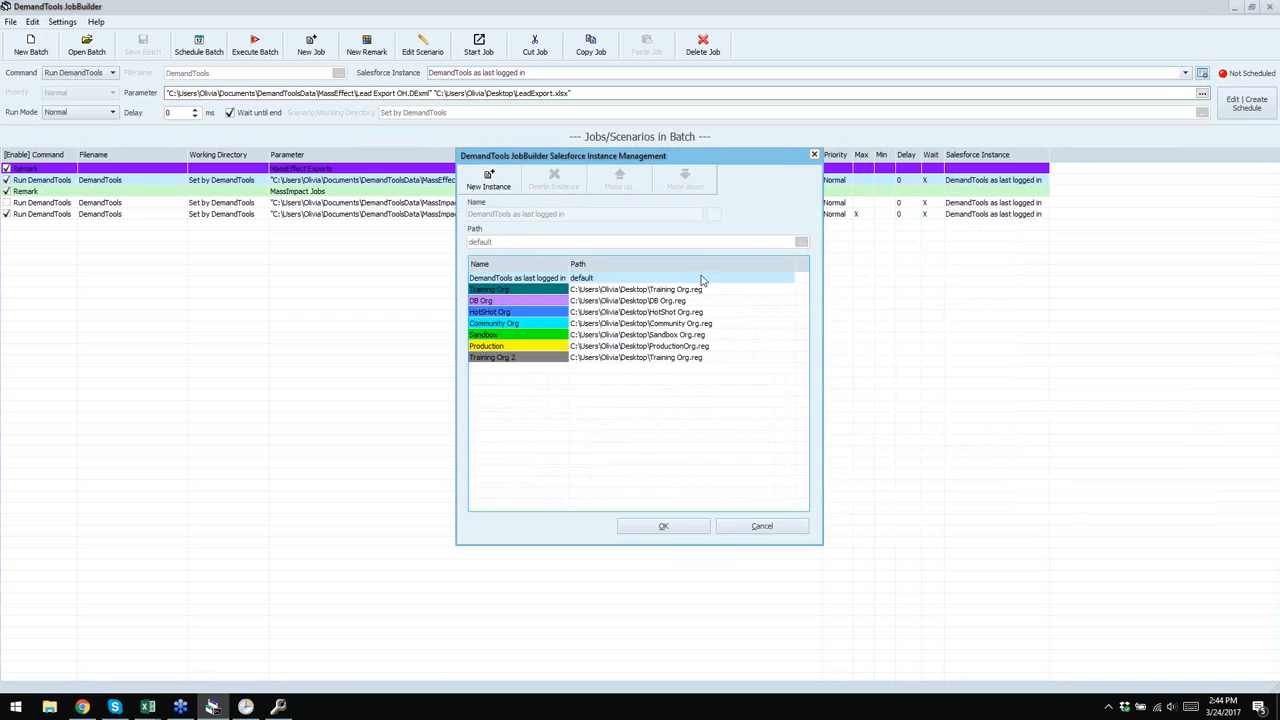
left_click(536, 360)
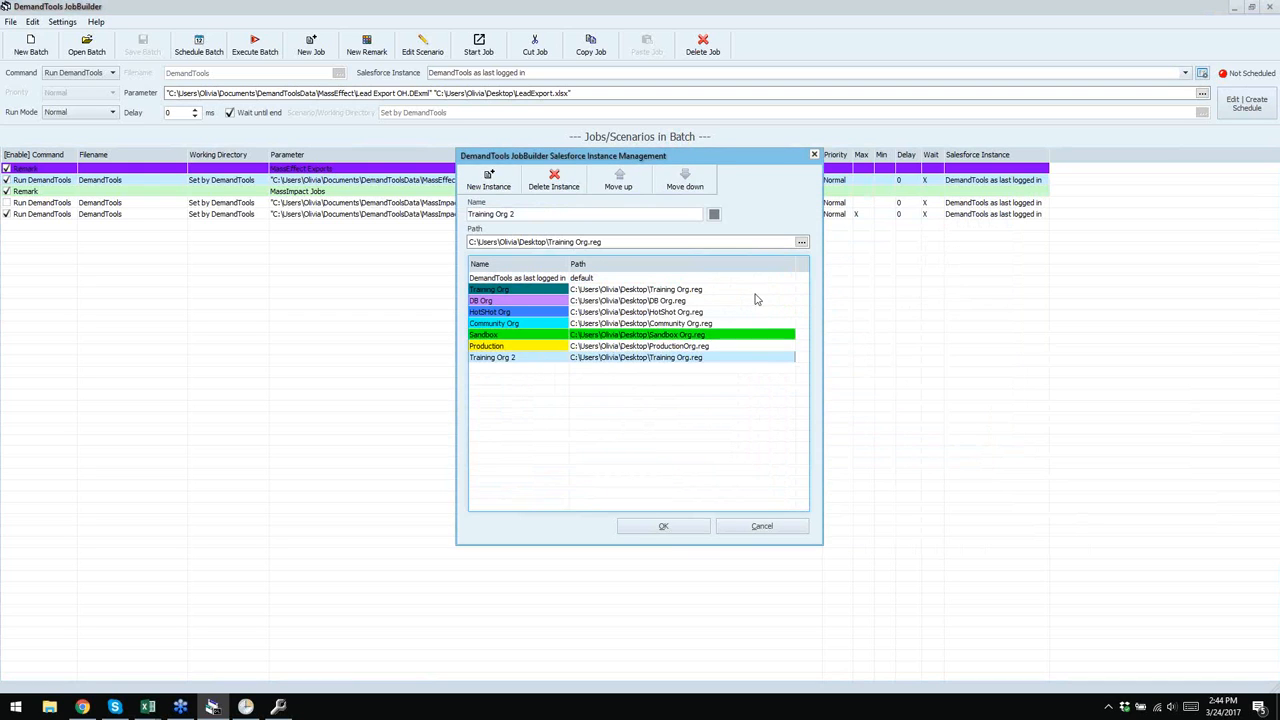
left_click(619, 184)
left_click(619, 184)
left_click(619, 184)
left_click(619, 184)
left_click(619, 184)
left_click(619, 184)
left_click(619, 184)
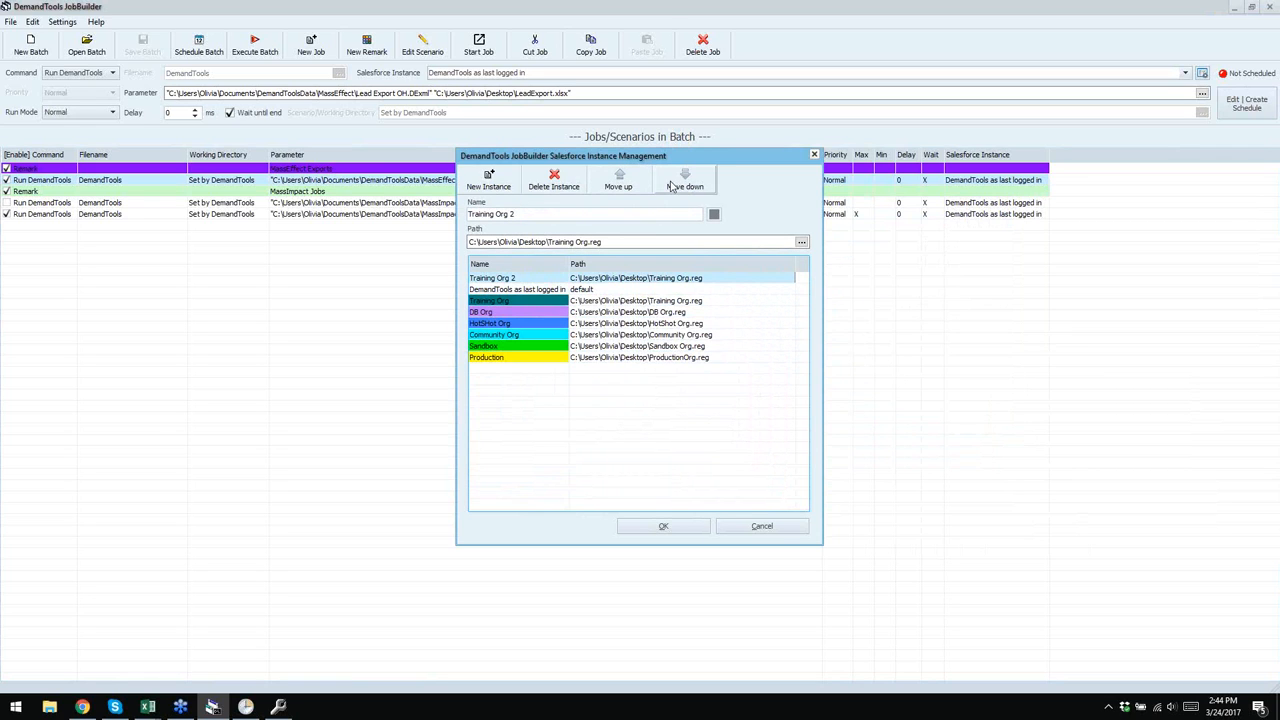
left_click(665, 528)
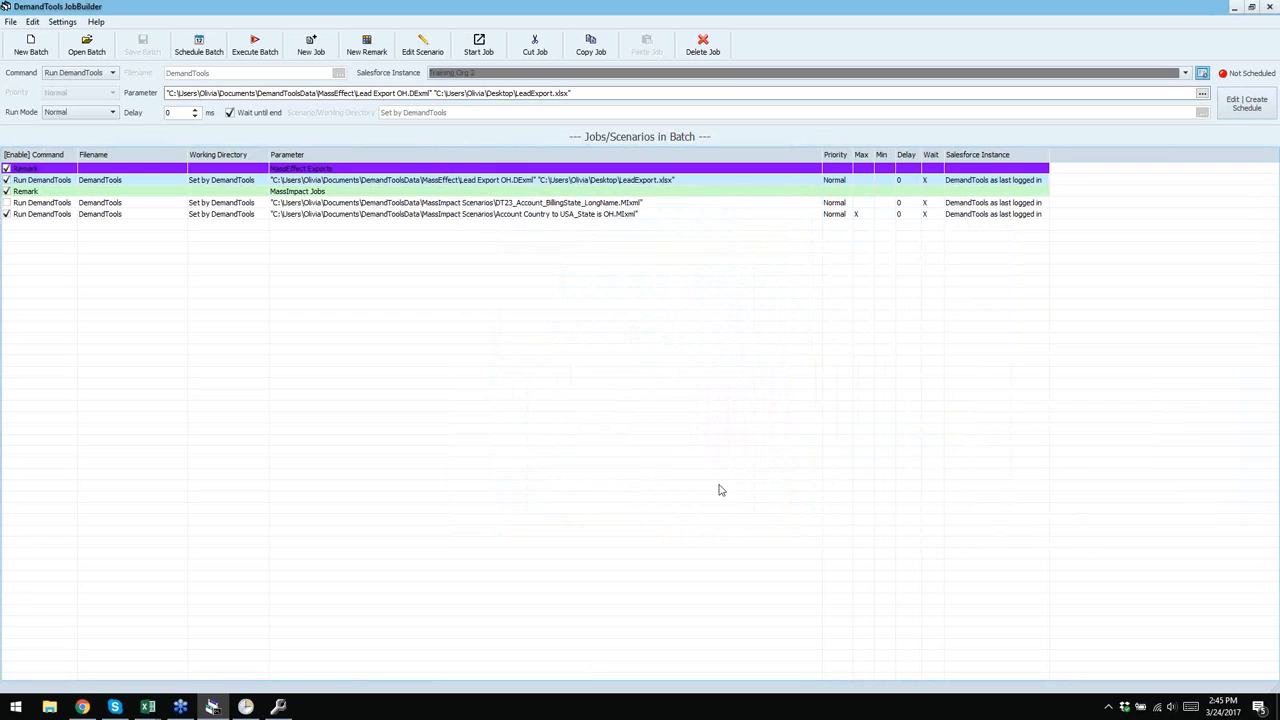
- Assign the Training Org 2 Salesforce instance to the Lead Export OH.DExml job
left_click(479, 182)
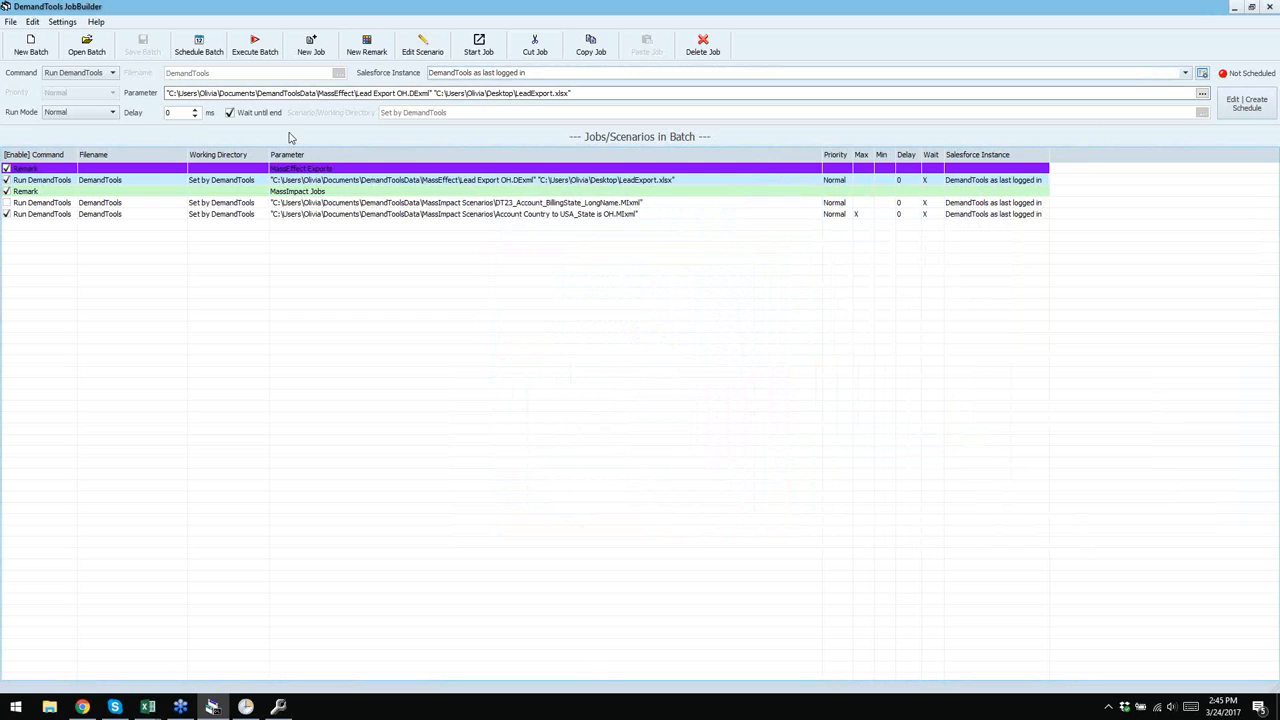
left_click(578, 74)
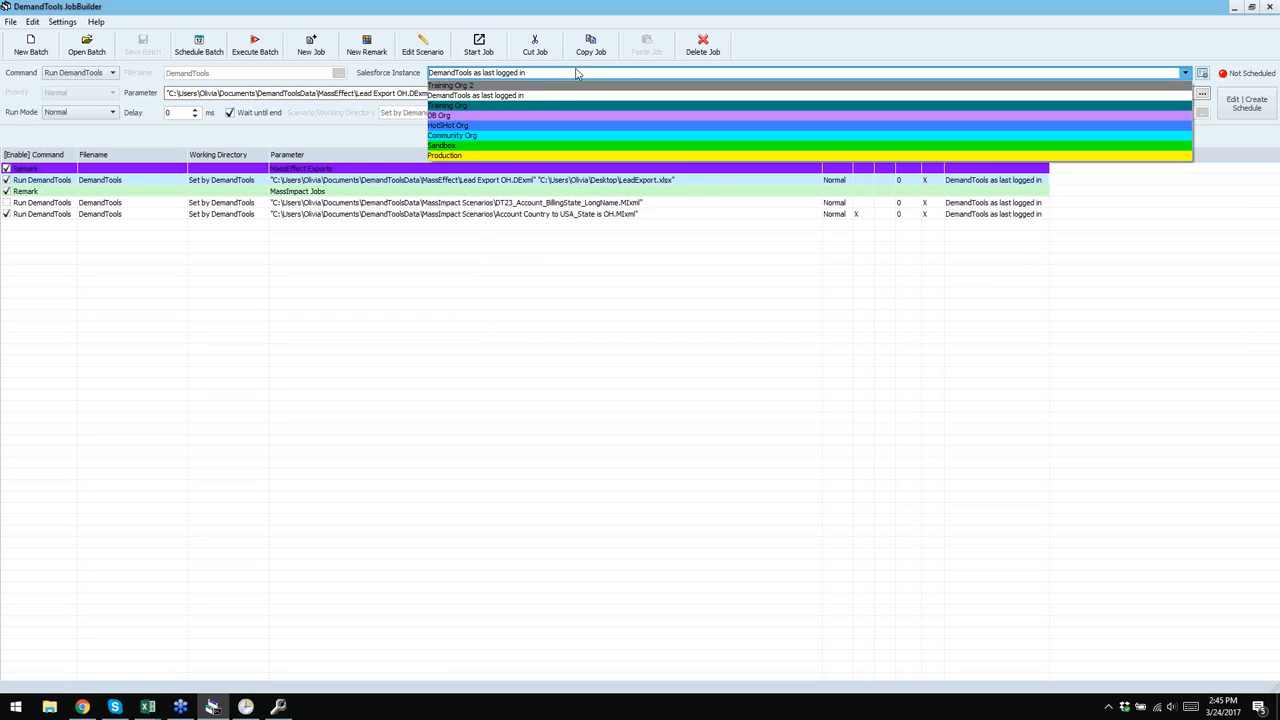
left_click(515, 86)
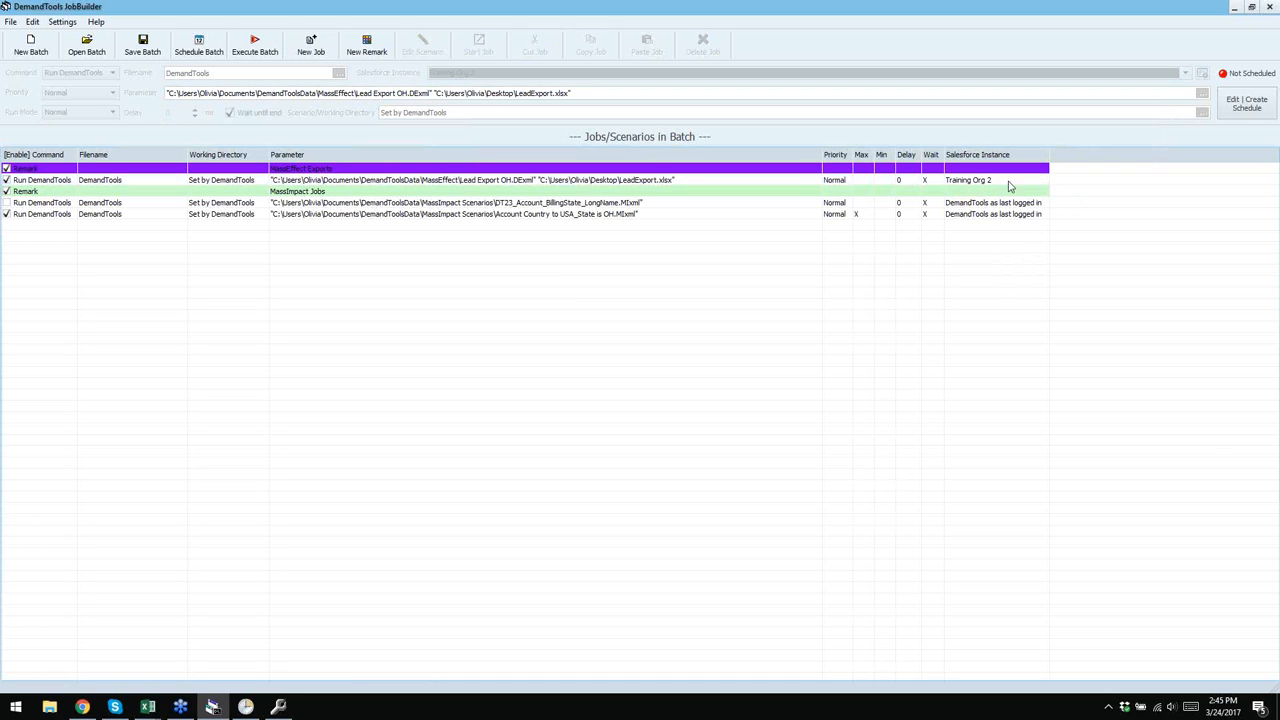
- Assign the HotShot Org Salesforce instance to the DT23_Account_BillingState_LongName.MIxml job
left_click(981, 207)
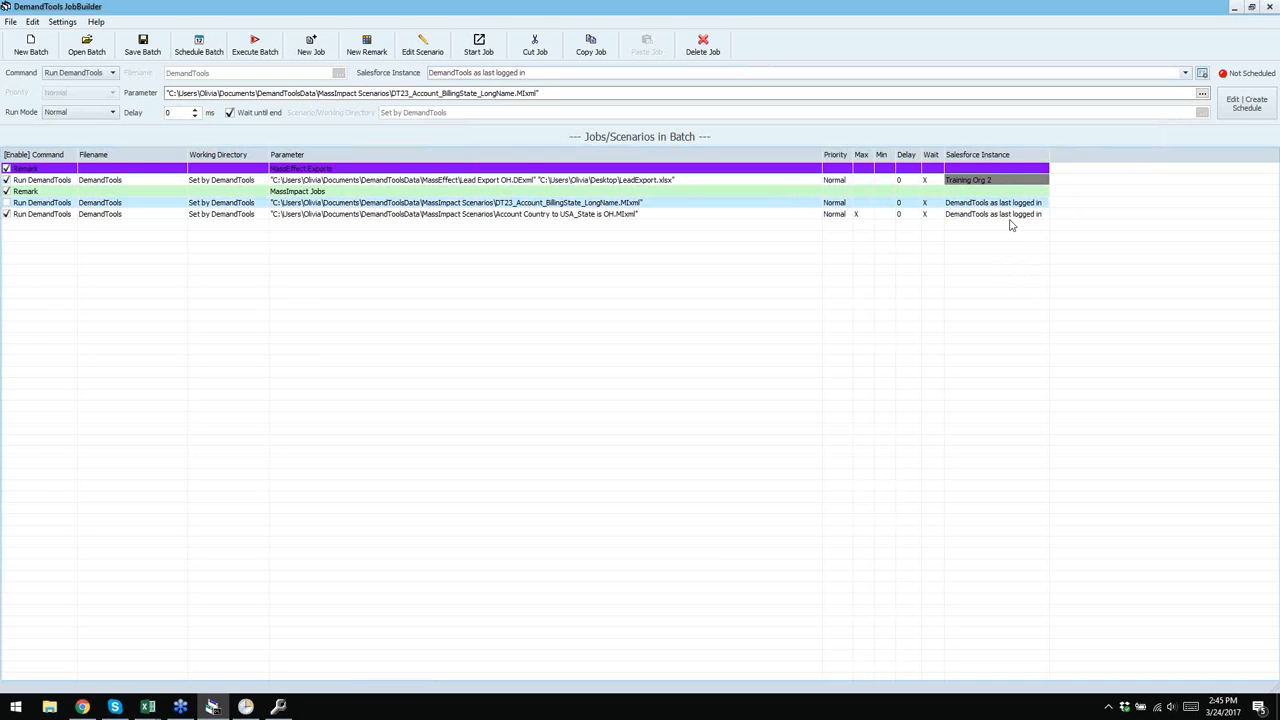
left_click(1186, 74)
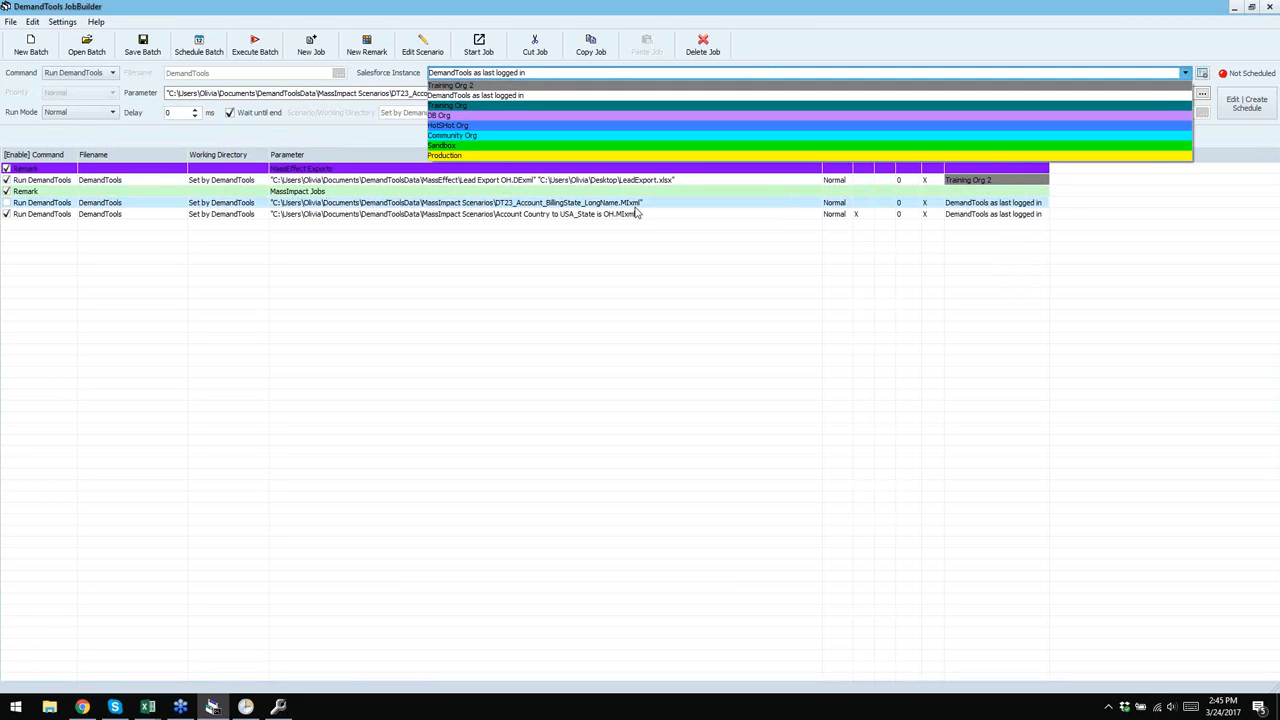
left_click(475, 127)
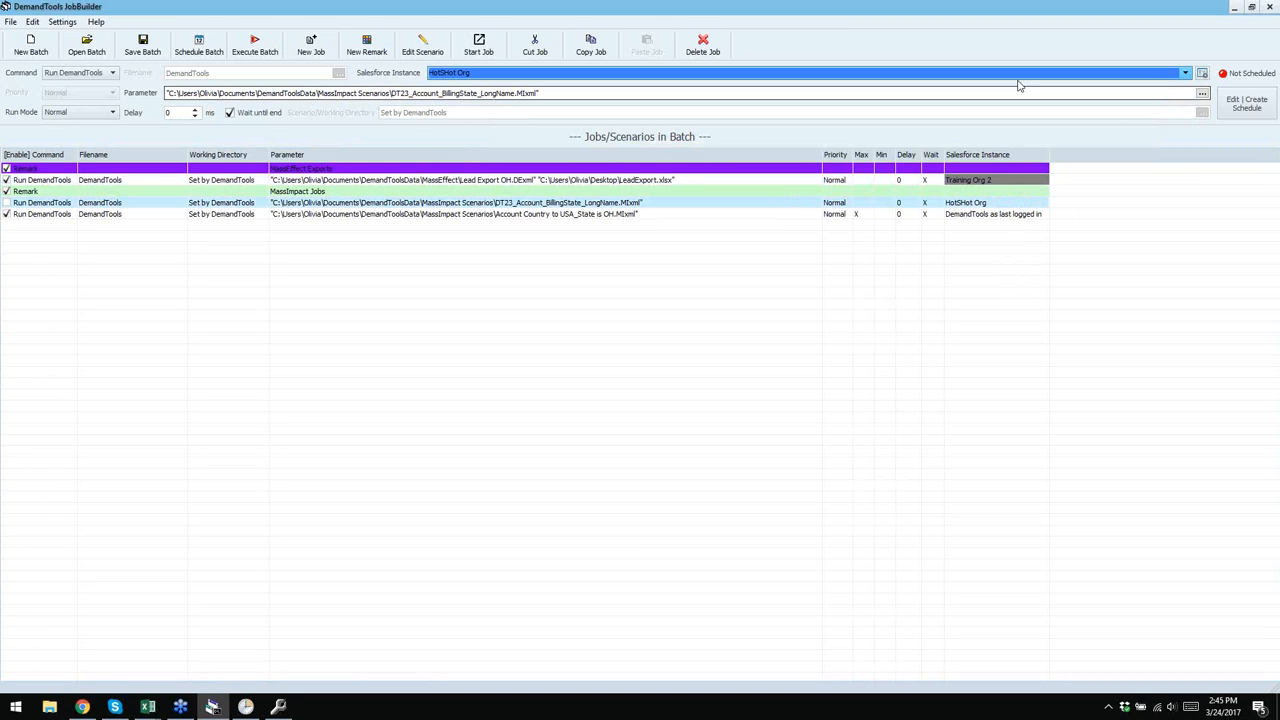
- Assign the DB Org Salesforce instance to the Account Country to USA_State is OH.MIxml job
left_click(1020, 217)
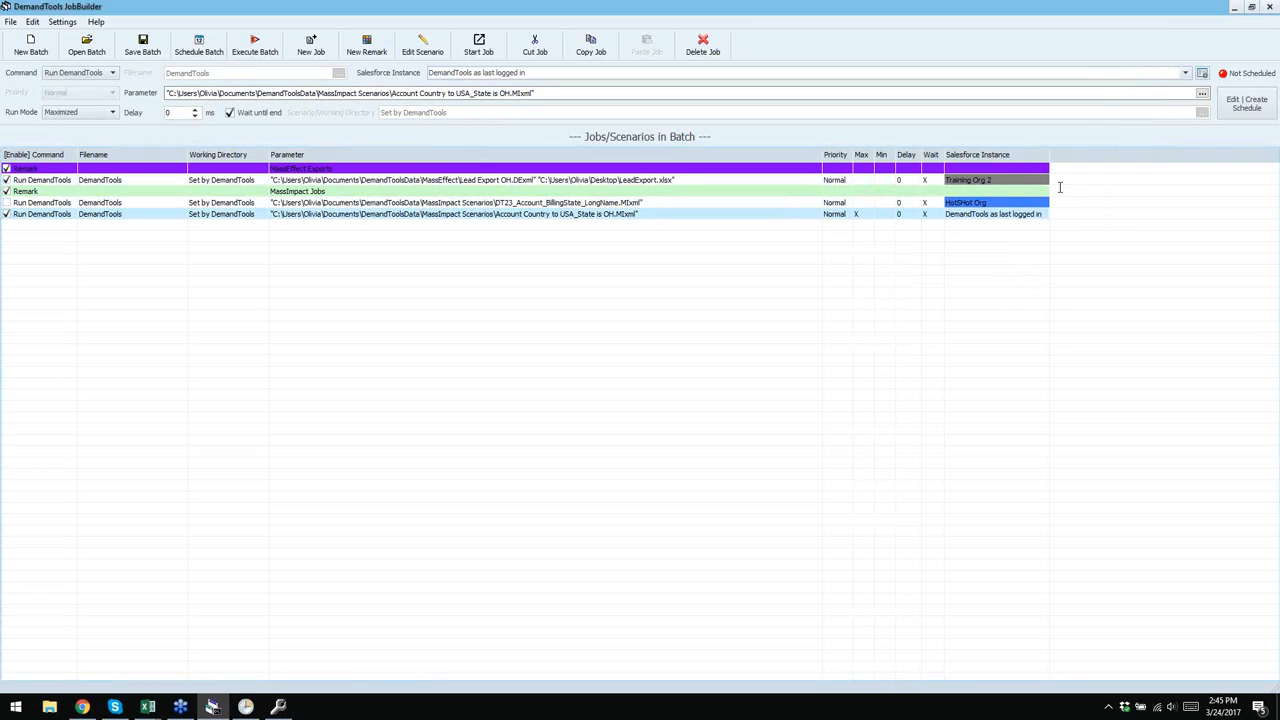
left_click(1187, 74)
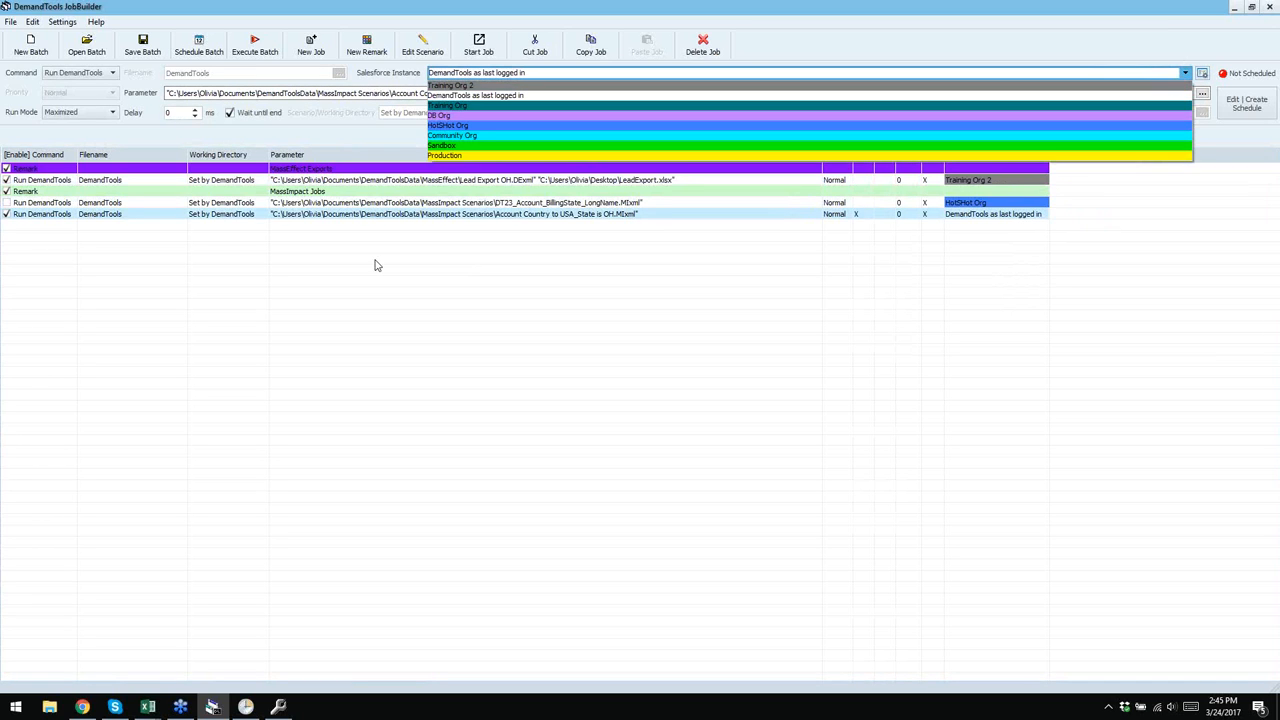
left_click(447, 115)
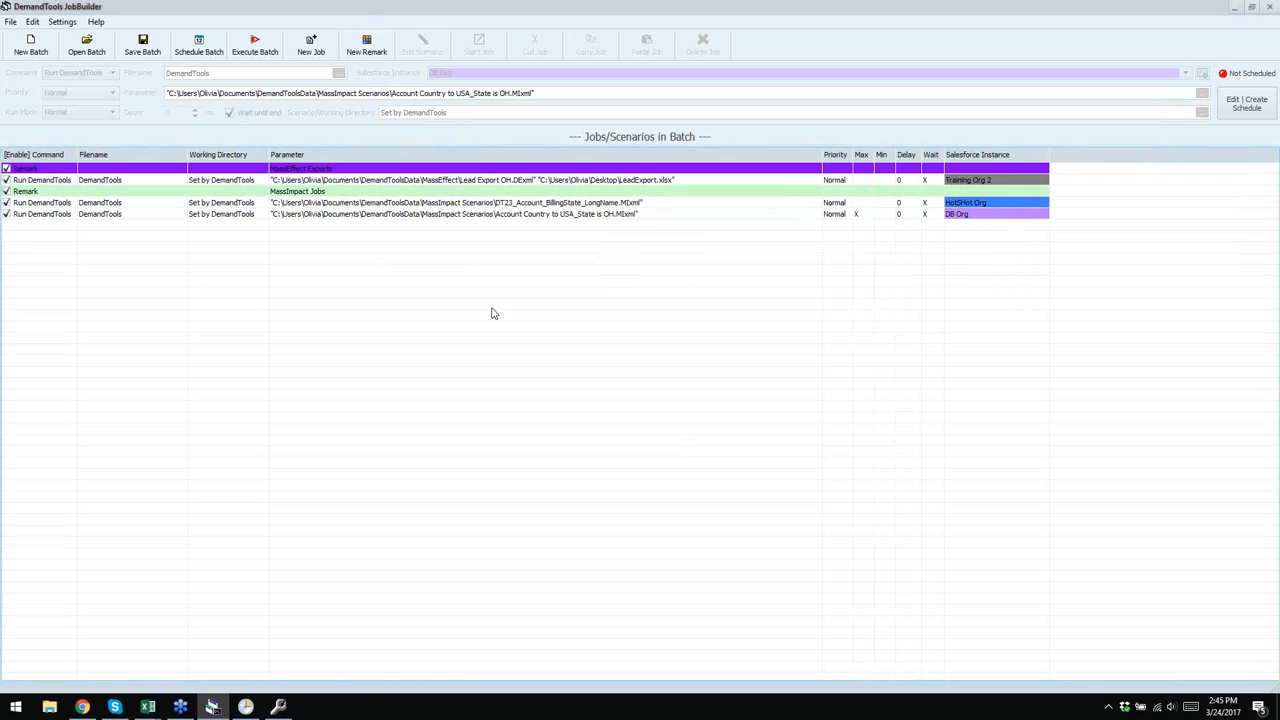
left_click(600, 217)
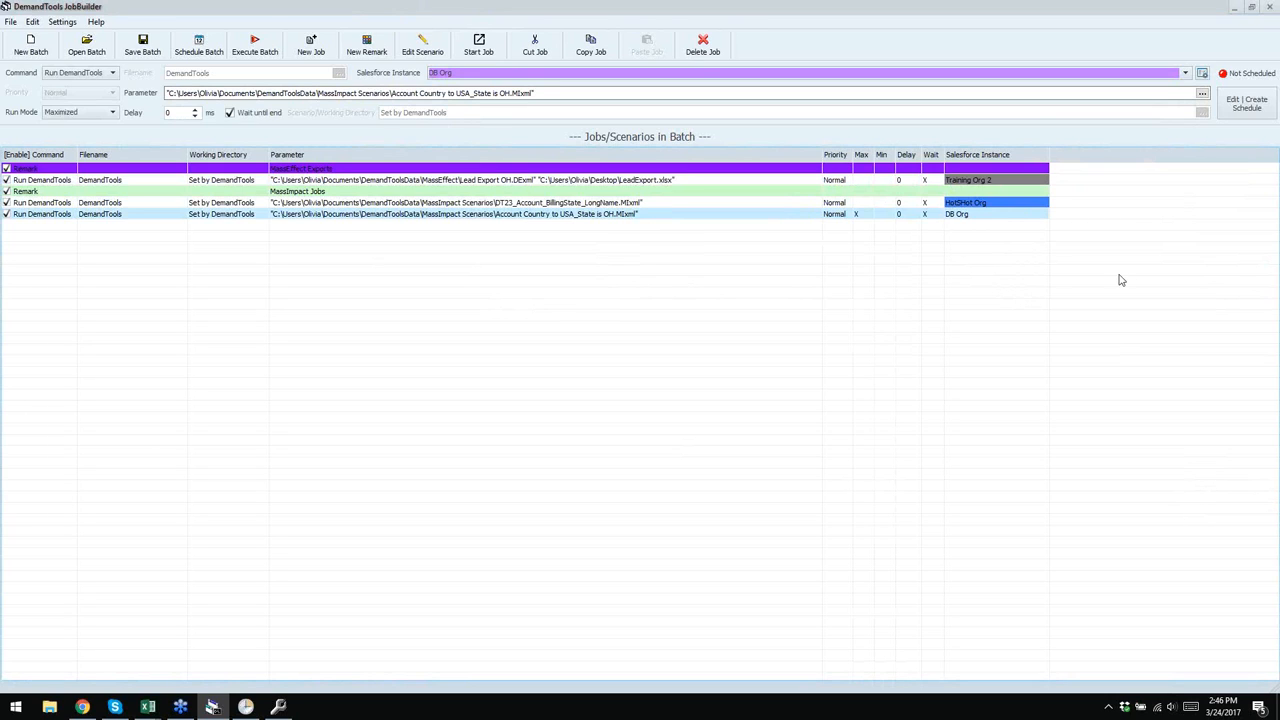
left_click(417, 519)
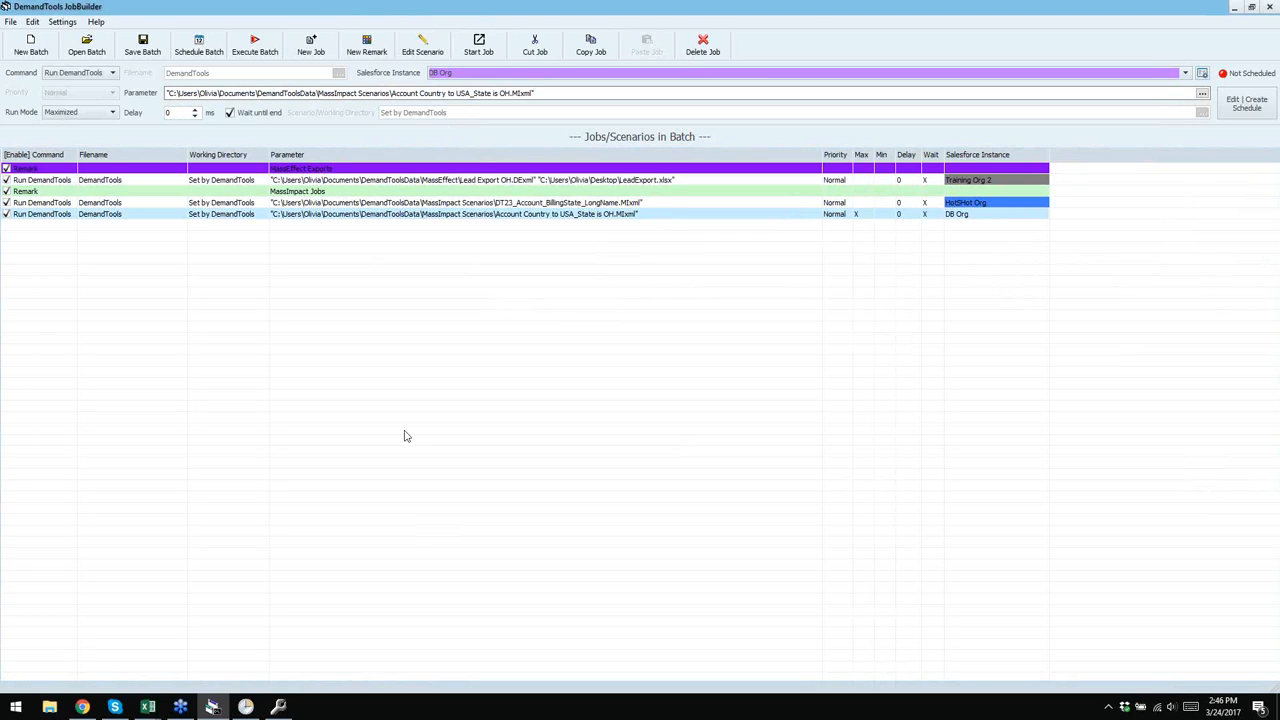
left_click(1095, 252)
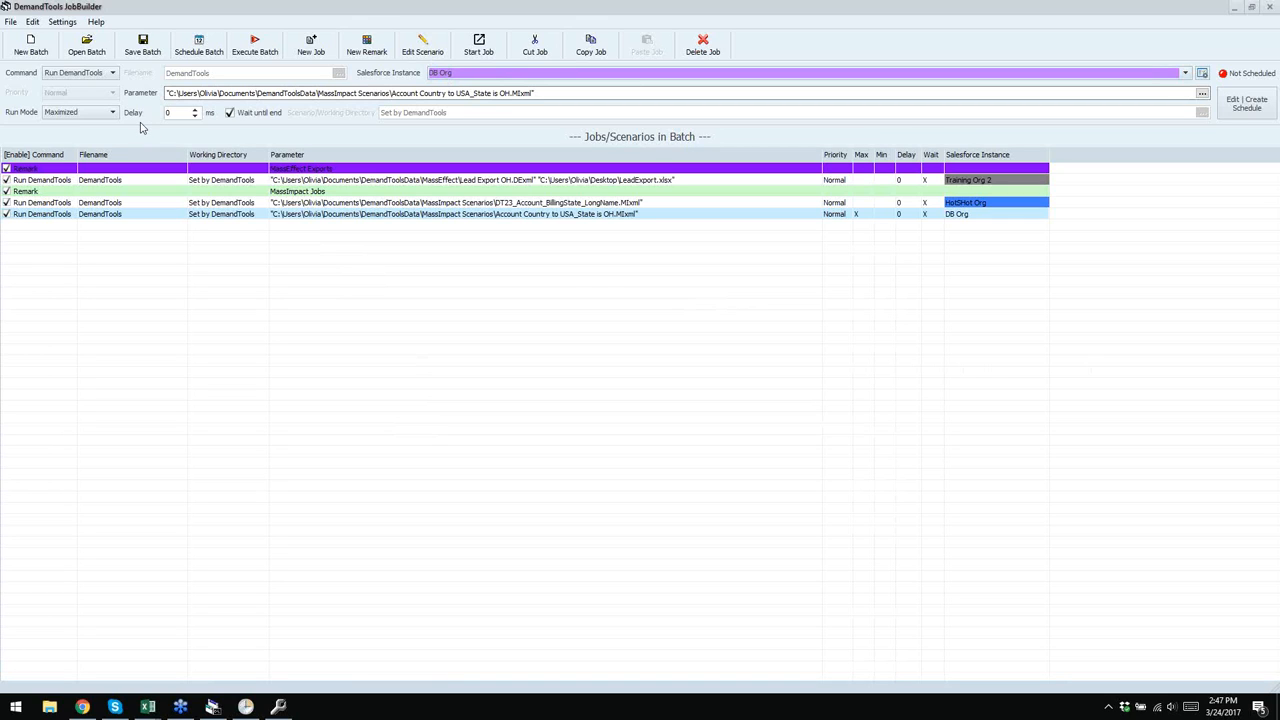
- Hide the JobBuilder toolbar through the display settings
left_click(10, 22)
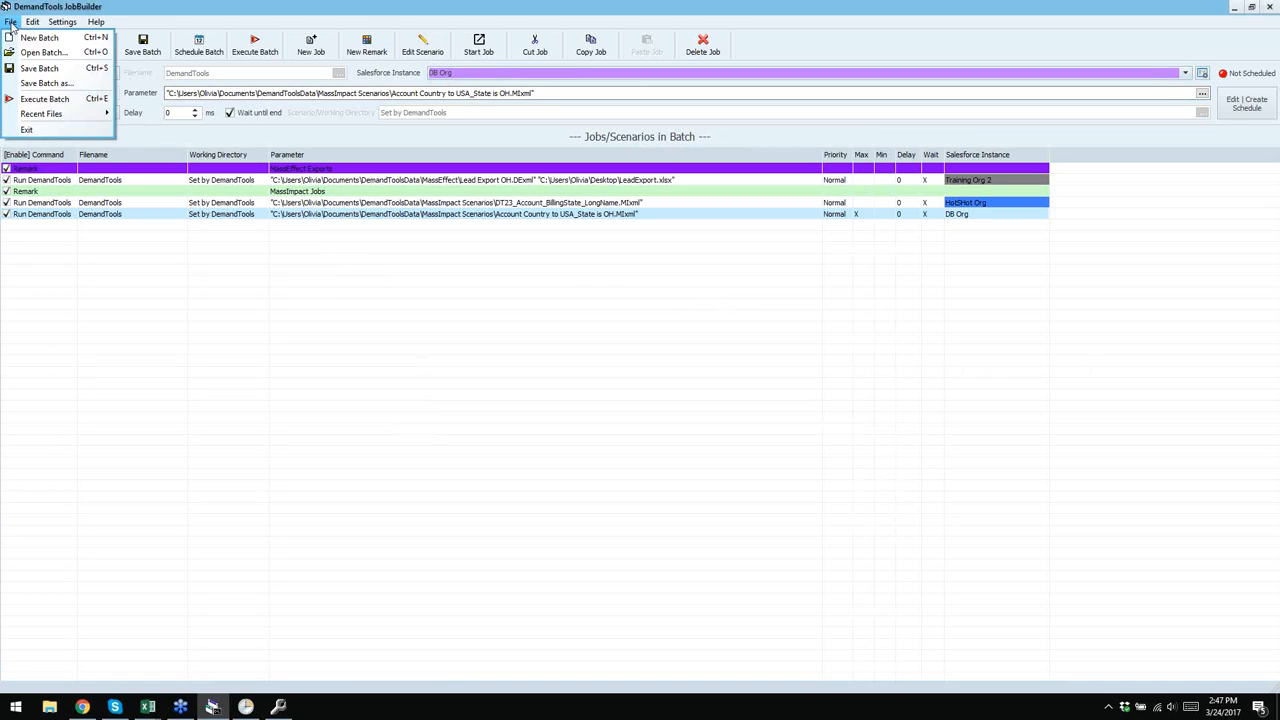
left_click(10, 22)
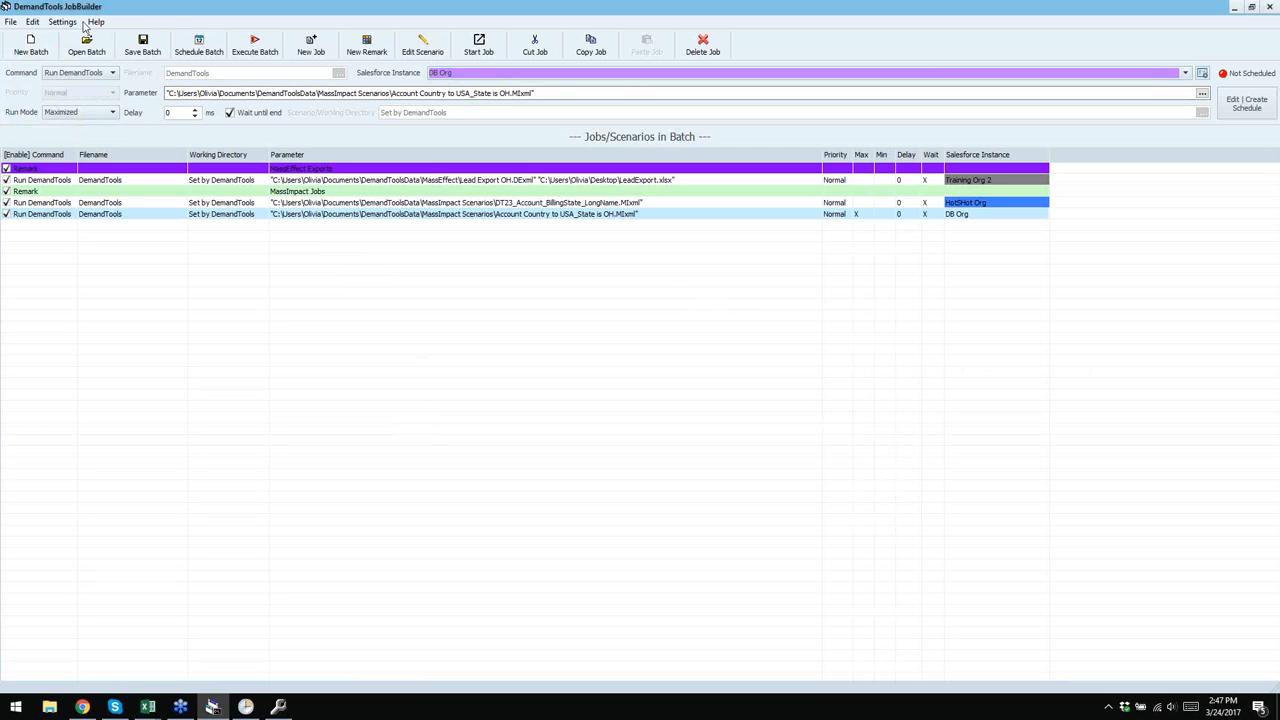
left_click(62, 22)
mouse_move(60, 38)
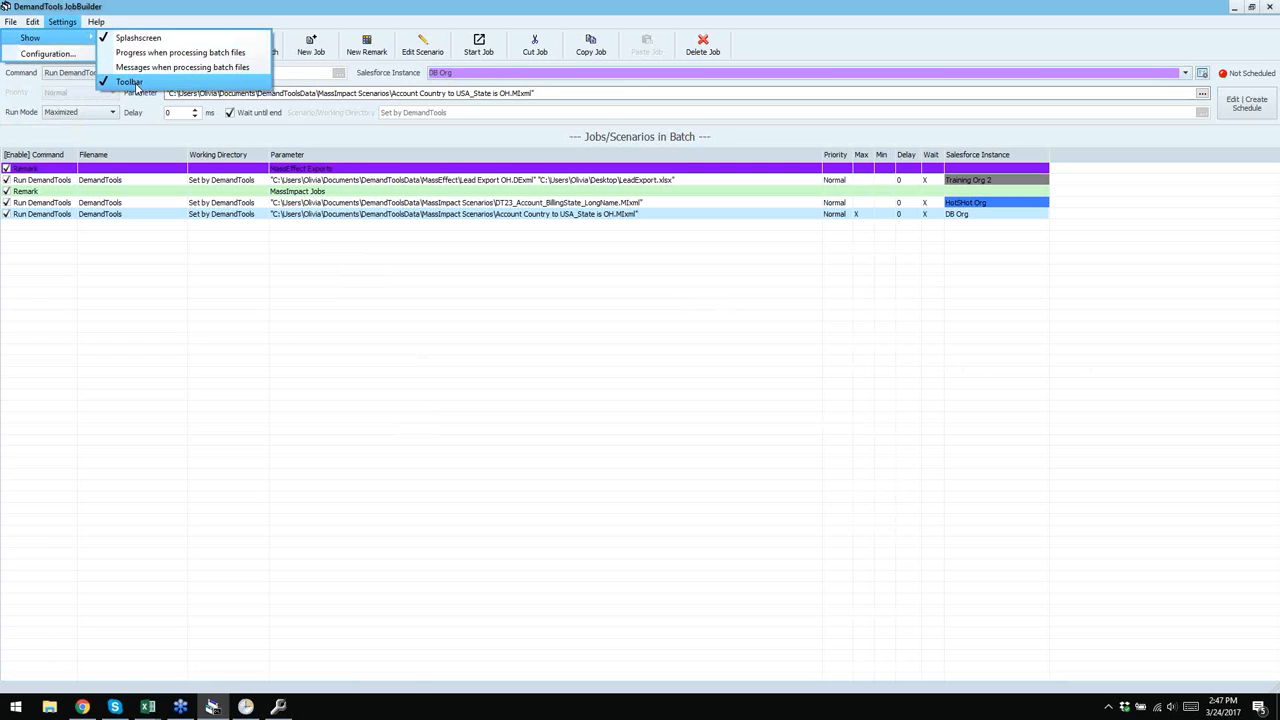
left_click(136, 86)
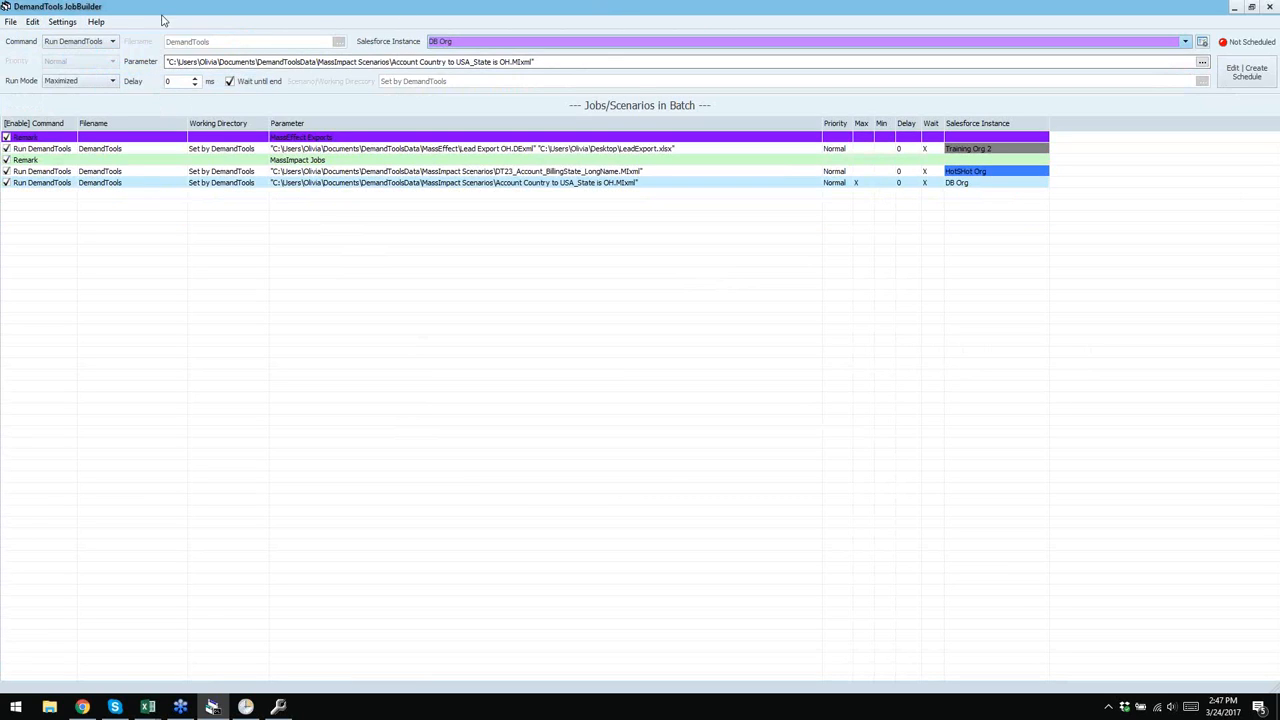
- Look through the editing and batch file commands, and show the JobBuilder toolbar again
left_click(32, 22)
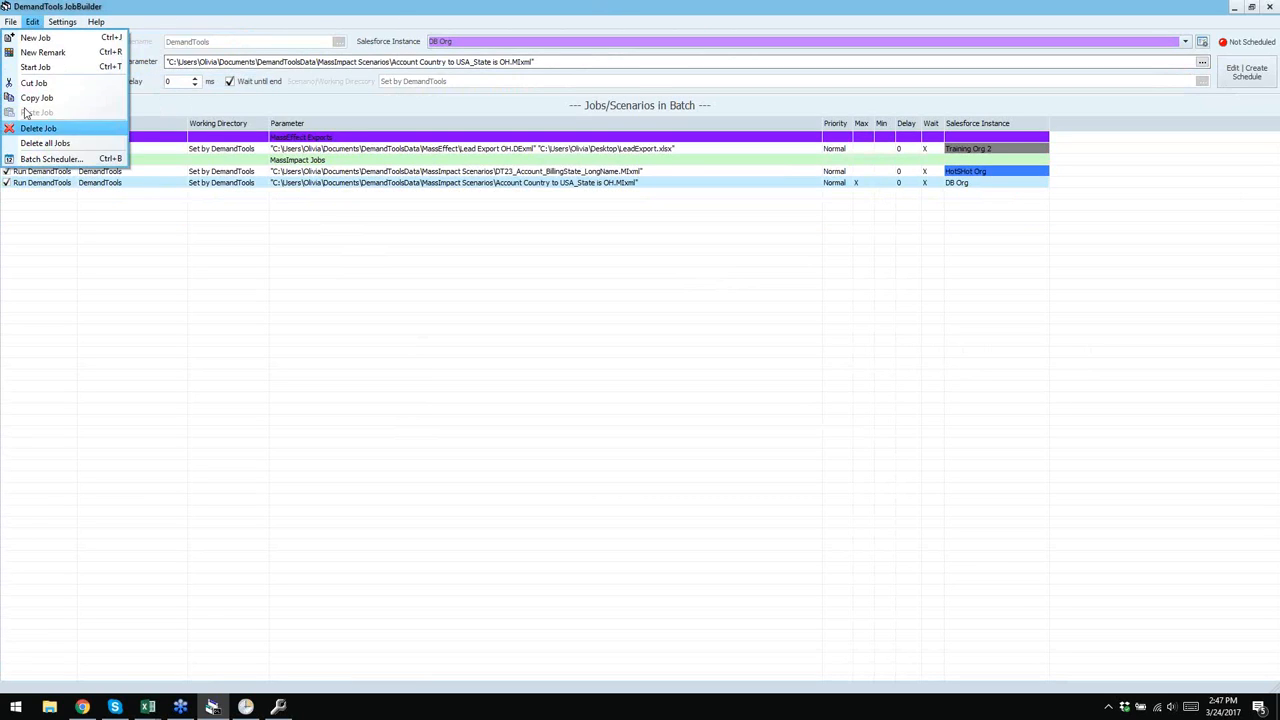
mouse_move(10, 22)
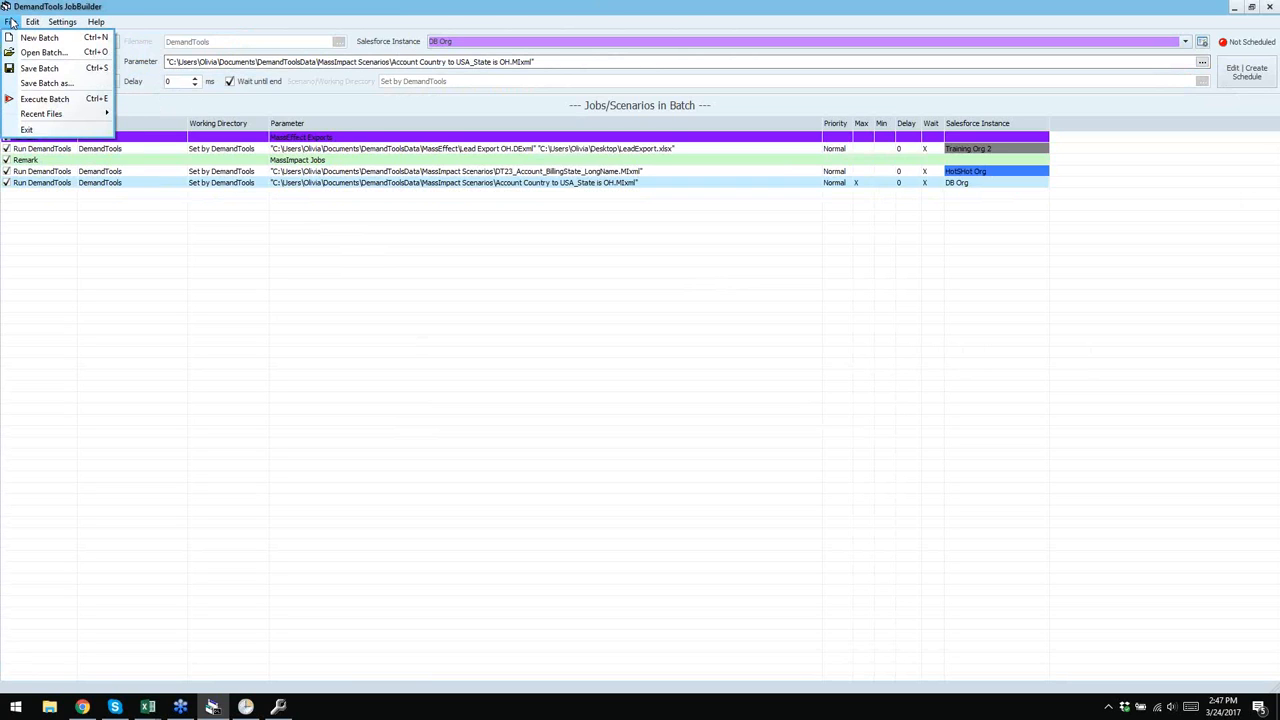
mouse_move(70, 43)
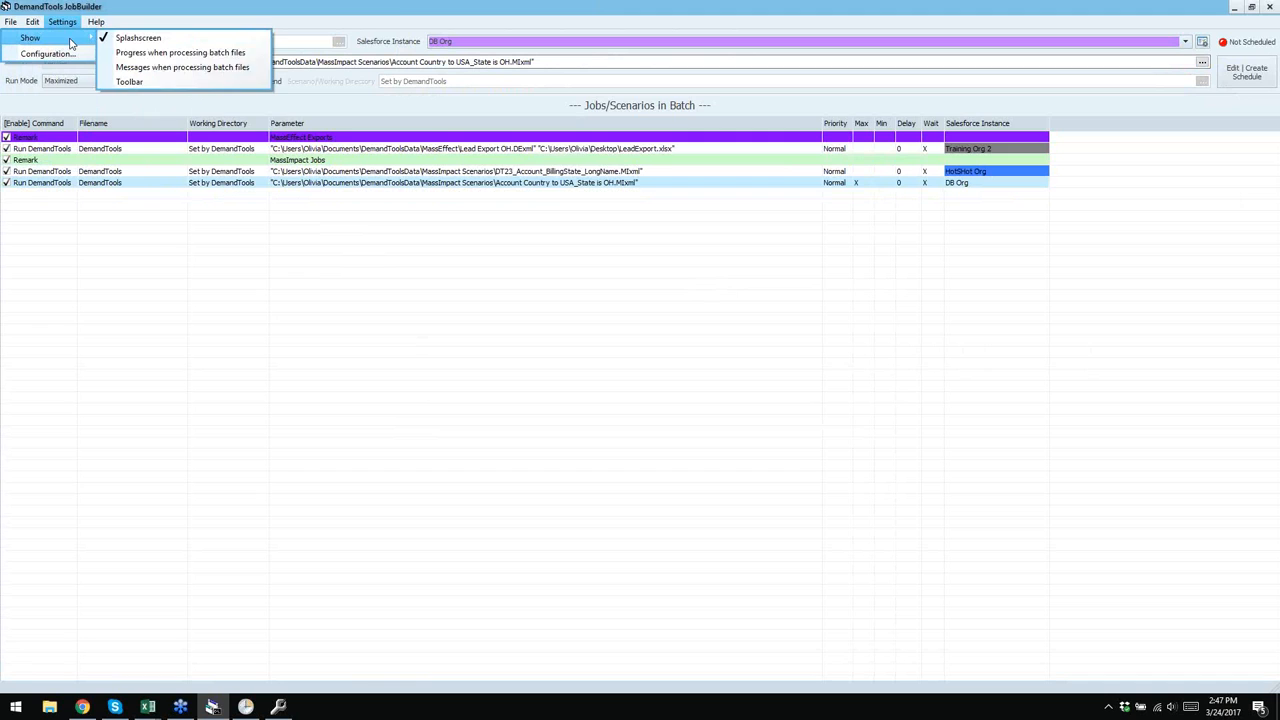
left_click(140, 82)
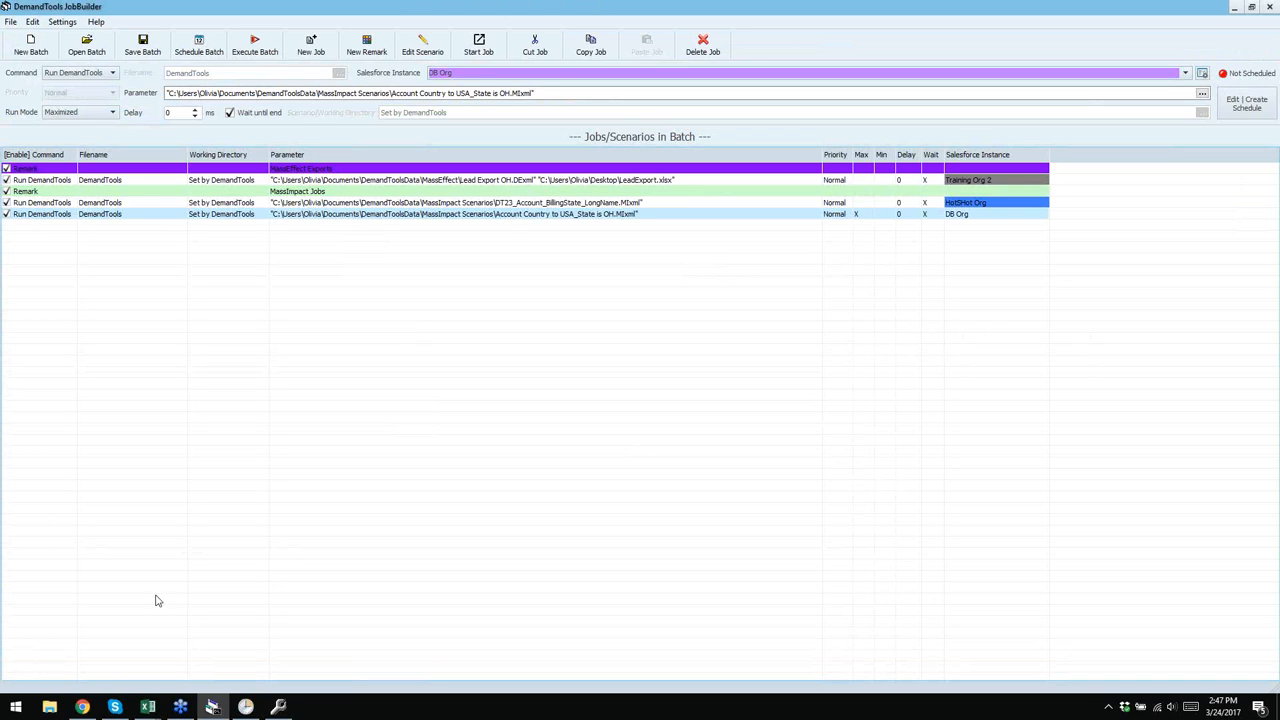
- Switch to Chrome and review the help topics DemandTools Scenario Syntax and Working with Registry Files (.reg)
left_click(82, 707)
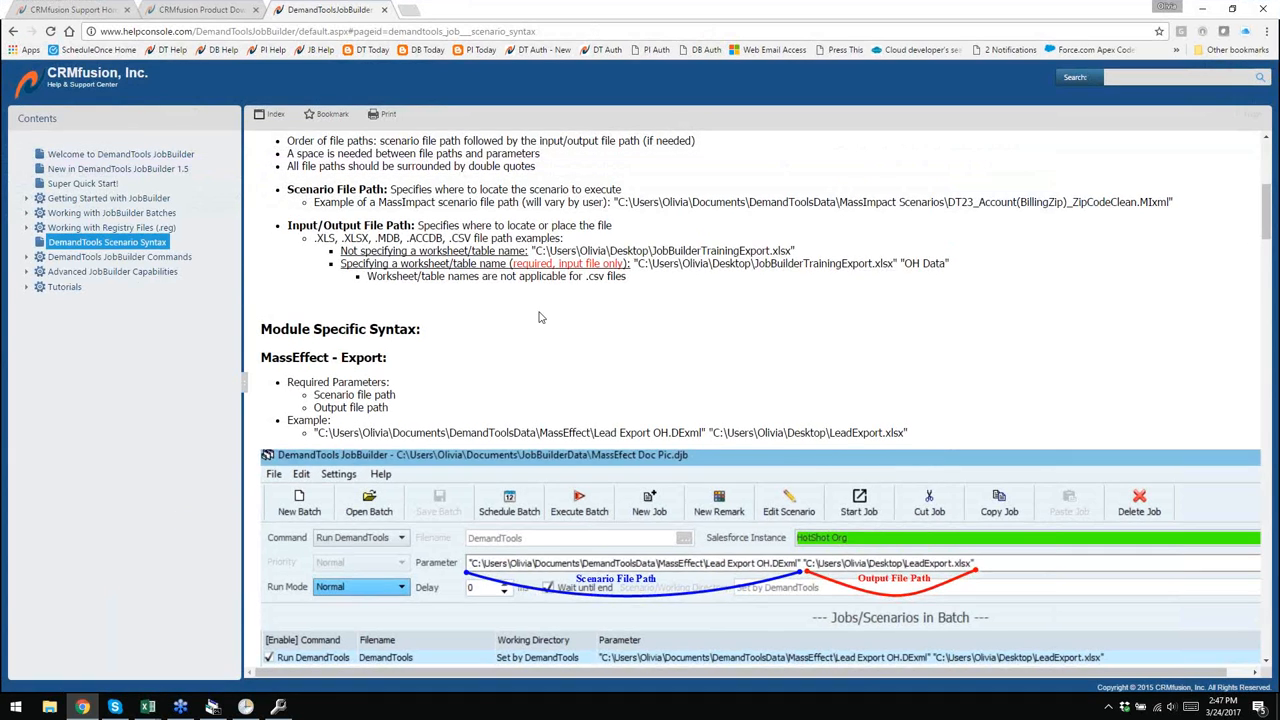
scroll(690, 348, "down", 1)
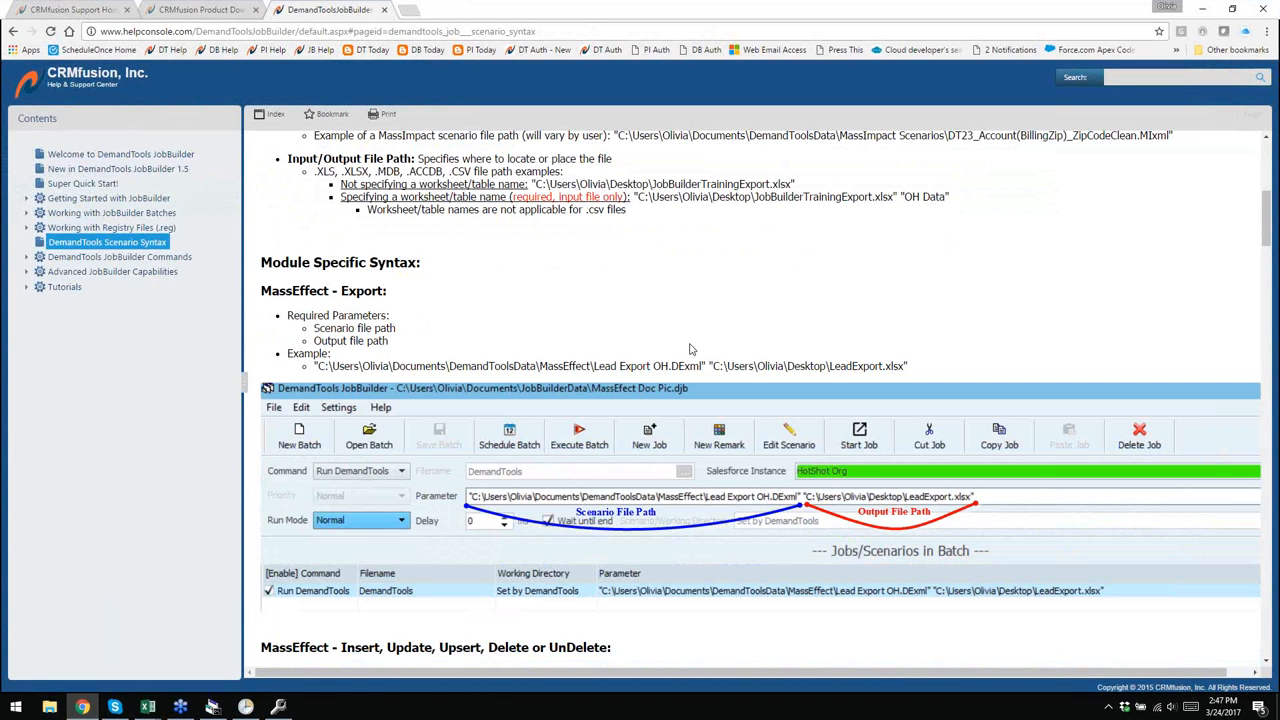
scroll(689, 348, "down", 6)
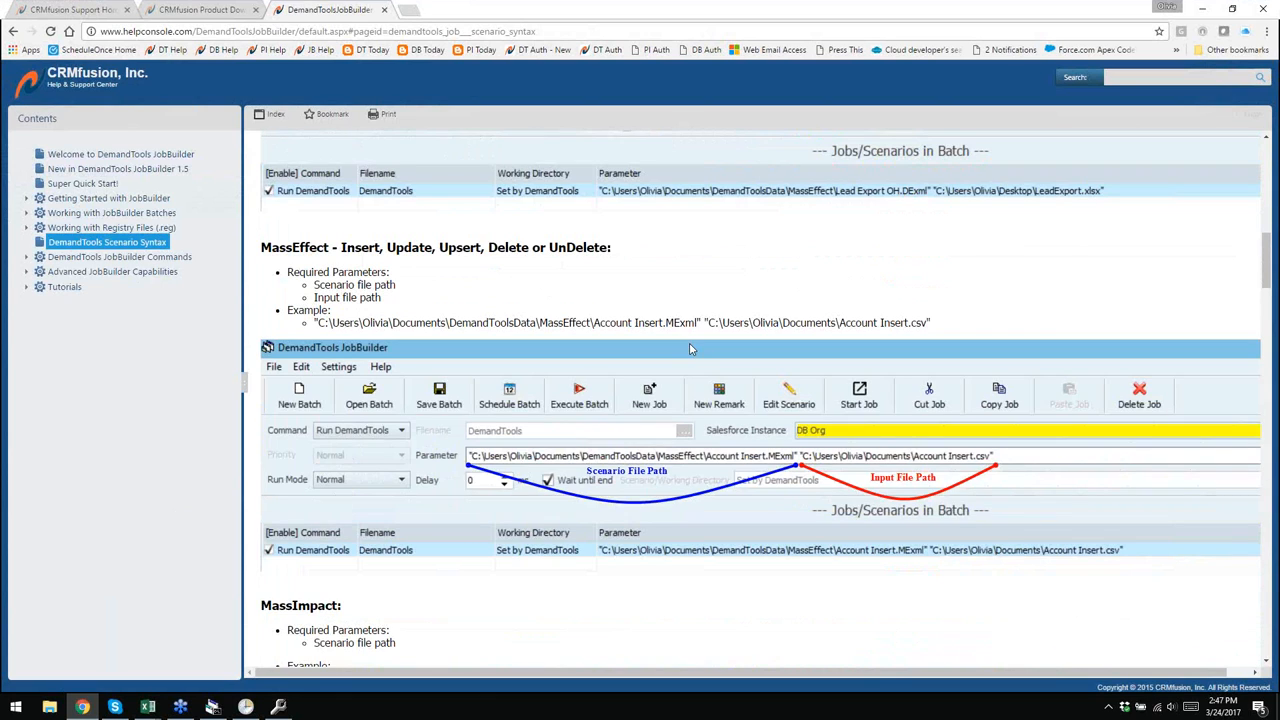
left_click(88, 229)
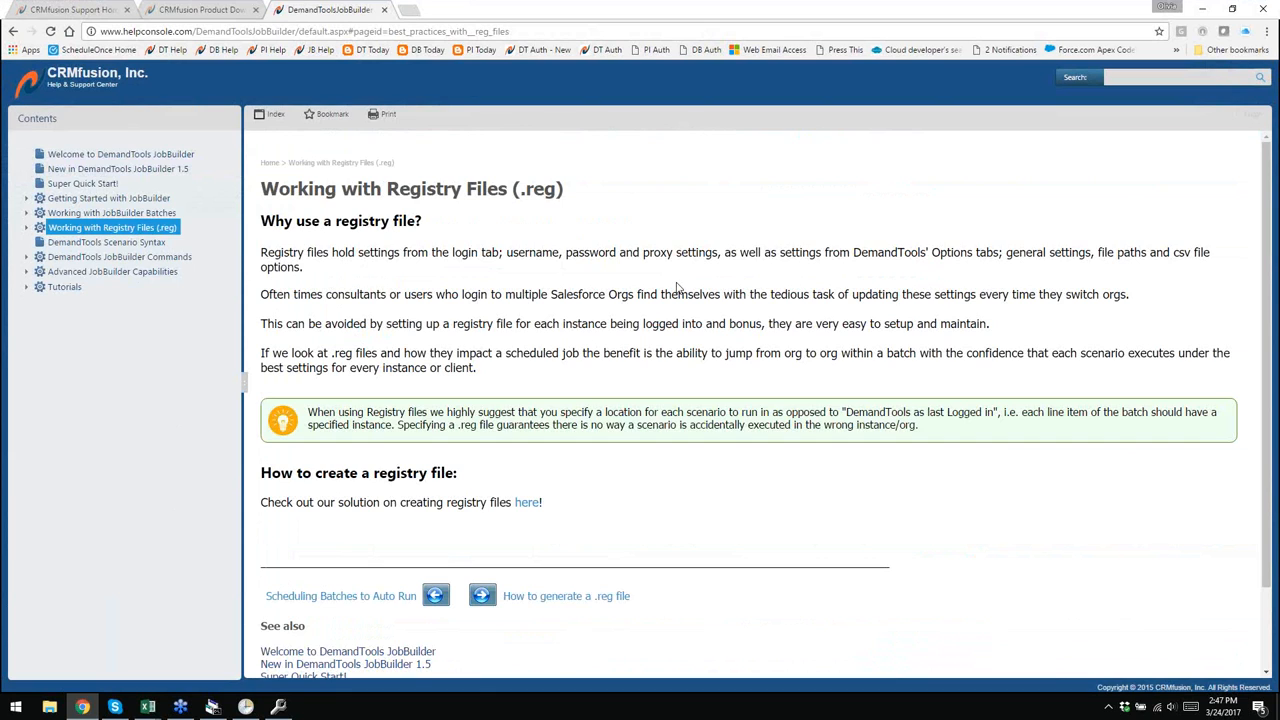
scroll(676, 288, "down", 2)
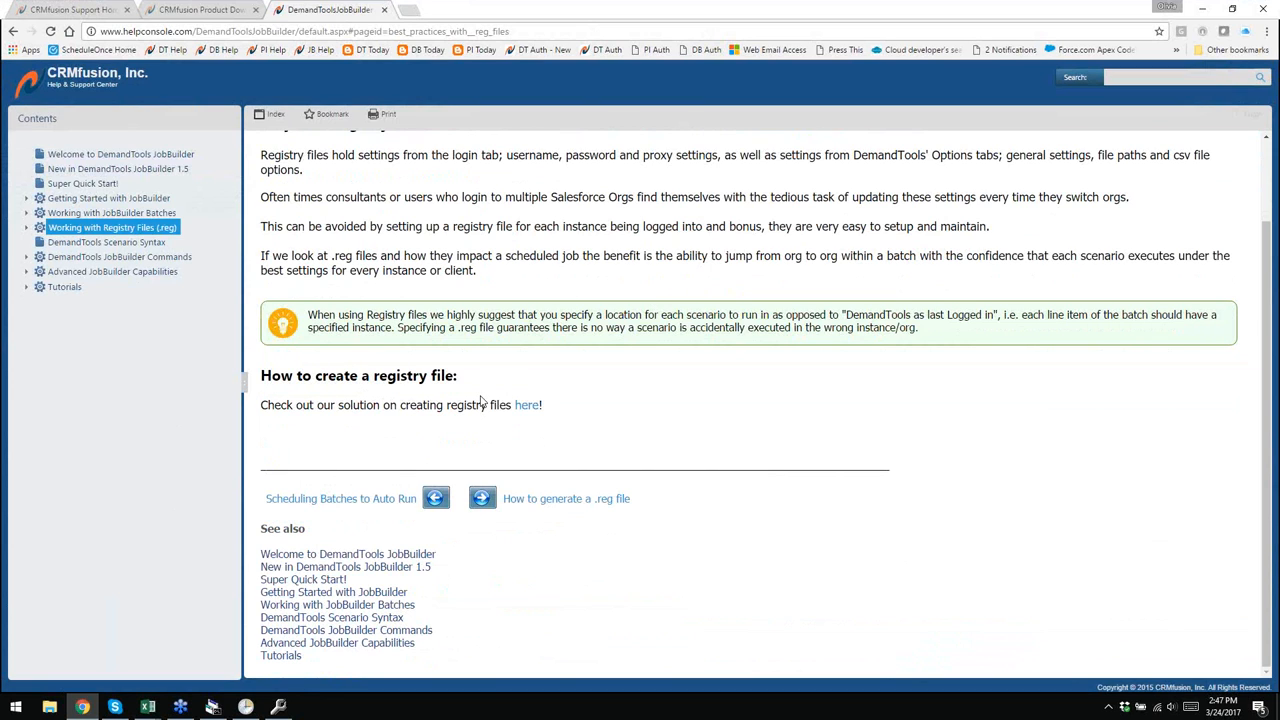
- Read the linked solution on creating registry files from the Working with Registry Files (.reg) help topic, and return to DemandTools JobBuilder
scroll(531, 393, "up", 2)
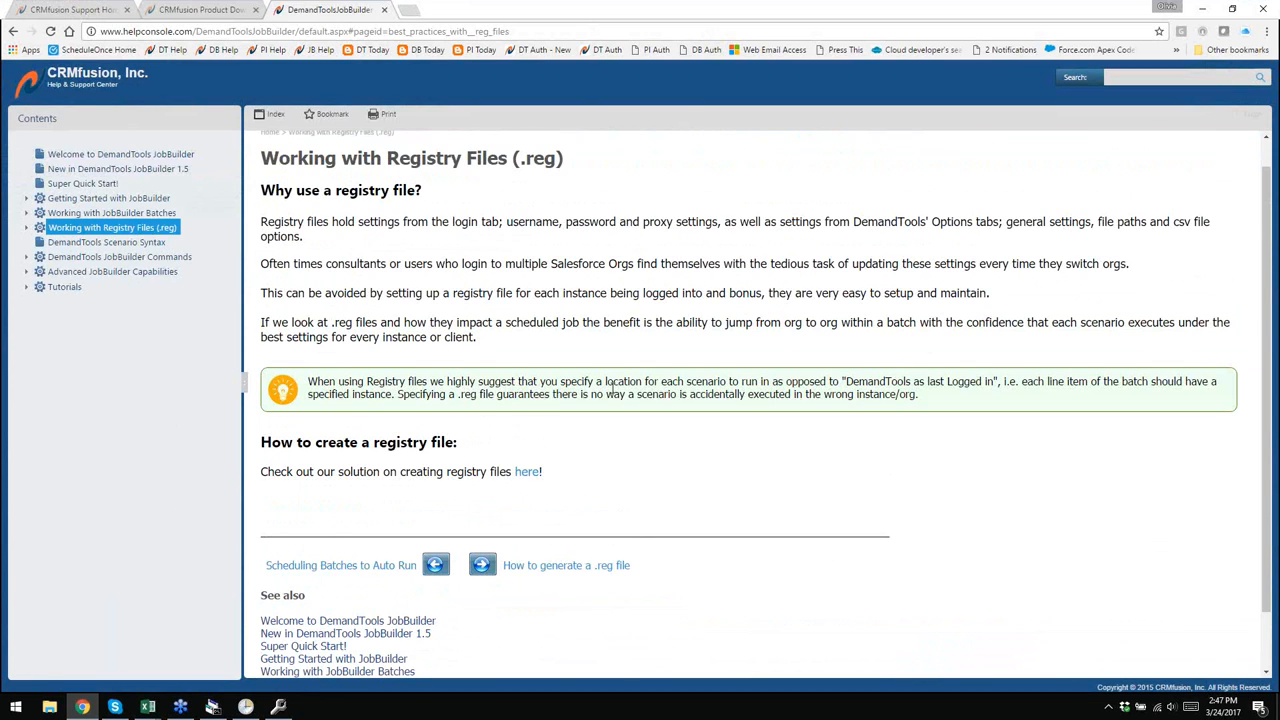
left_click(566, 474)
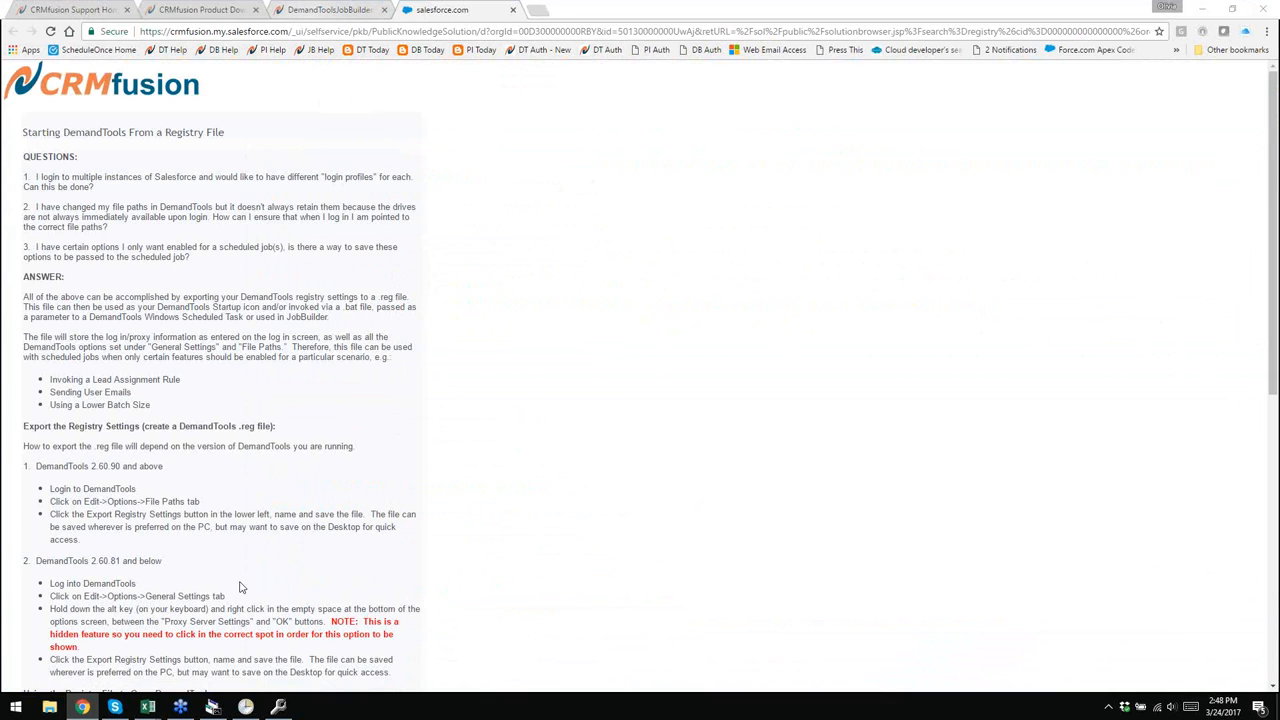
left_click(213, 706)
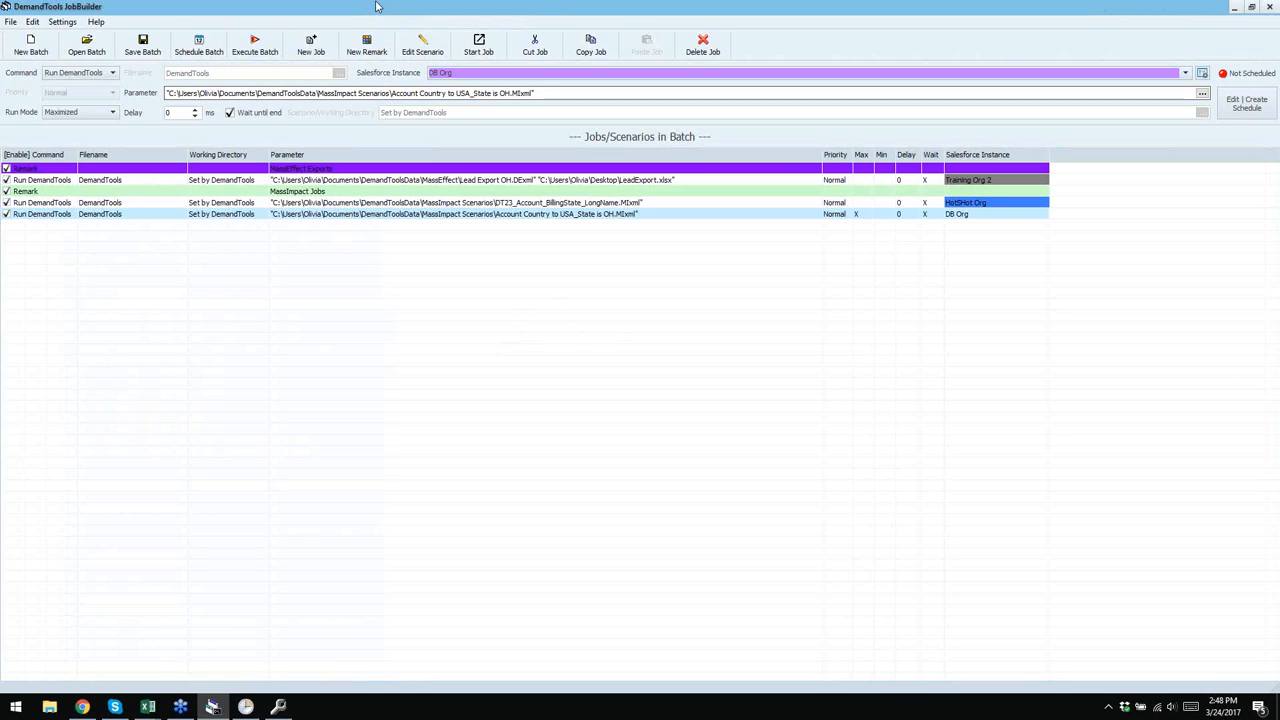
left_click(368, 8)
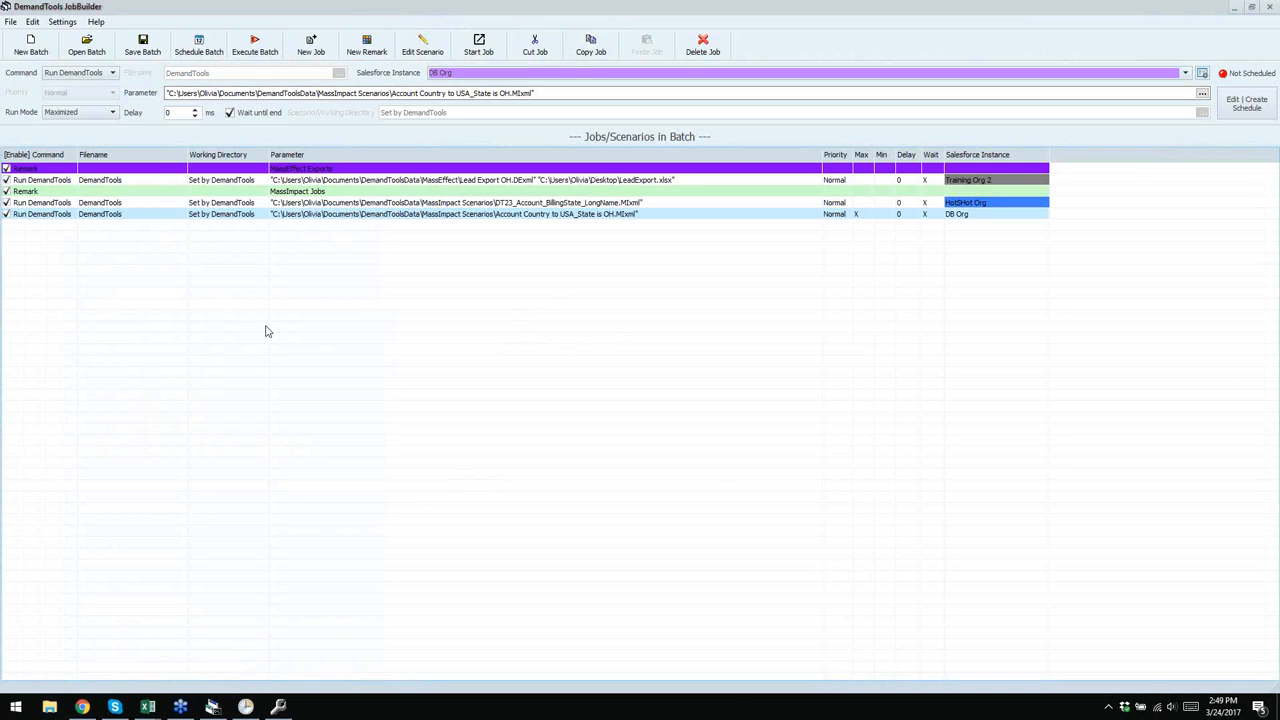
- In File Explorer, open the DemandToolsLog_Mar242017 log from the 00D300000000GiREAU folder under Documents, DemandToolsData, LogFiles
key("super+e")
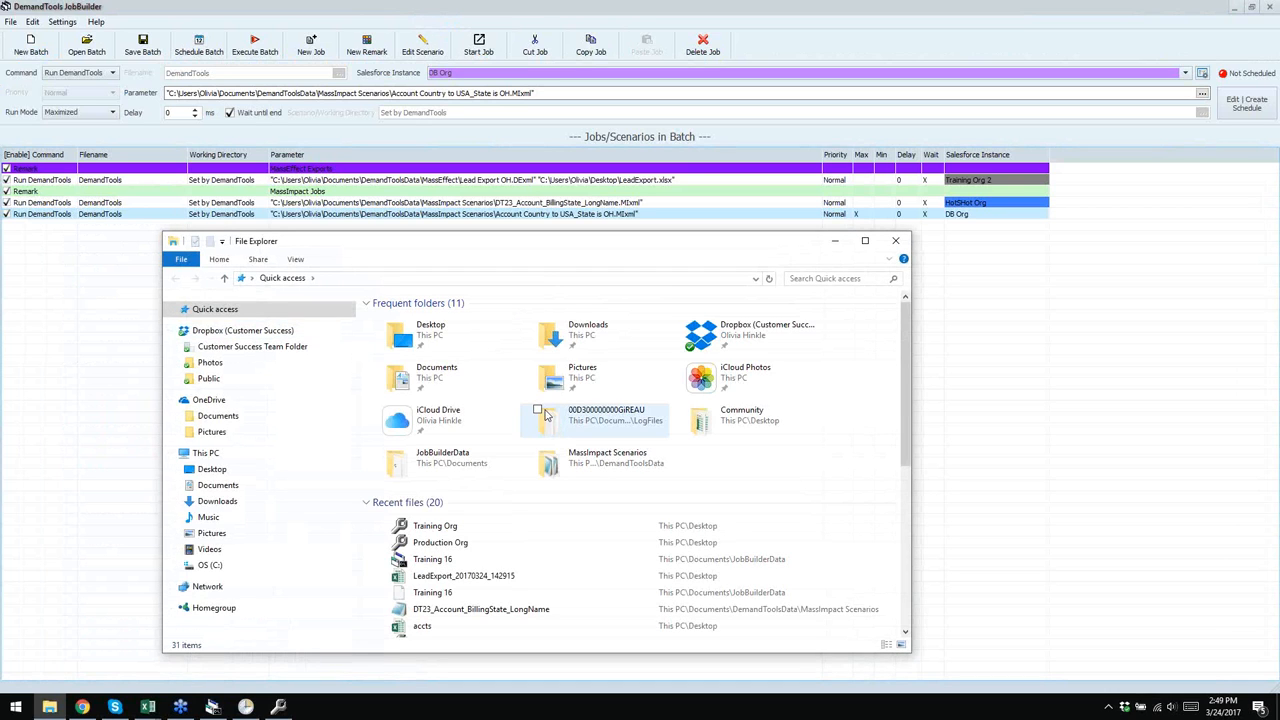
double_click(440, 385)
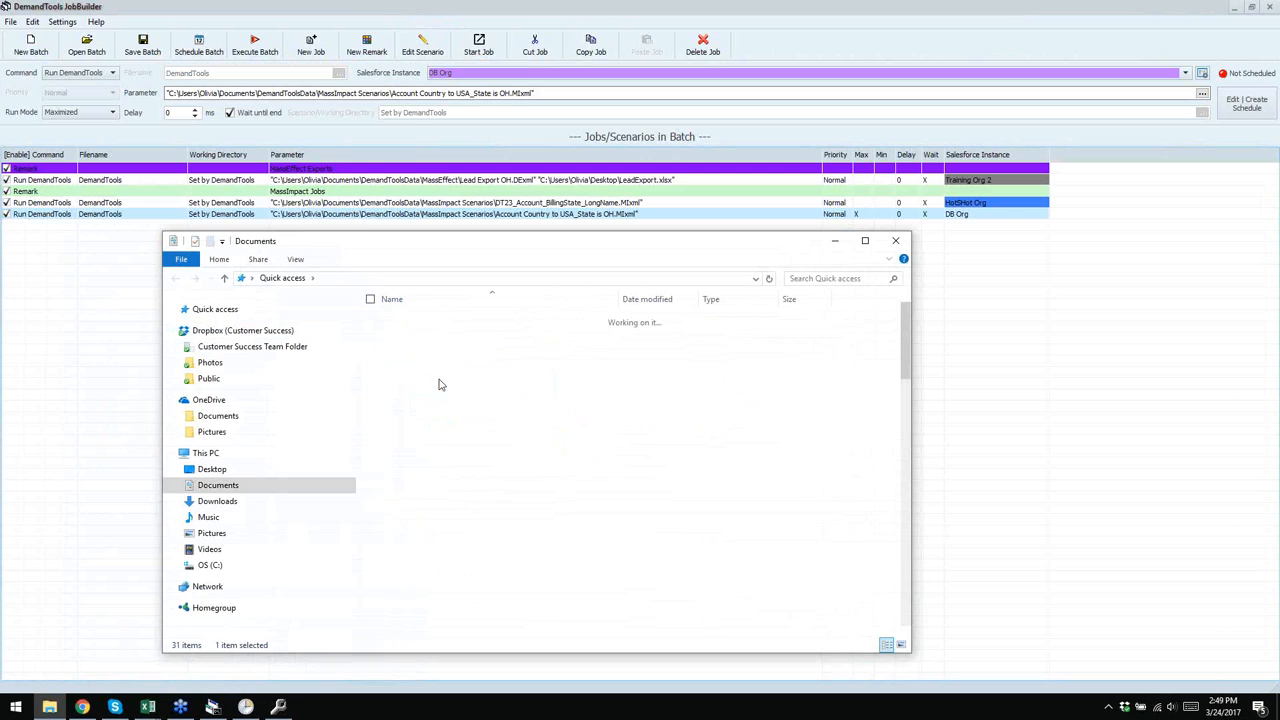
left_click(455, 375)
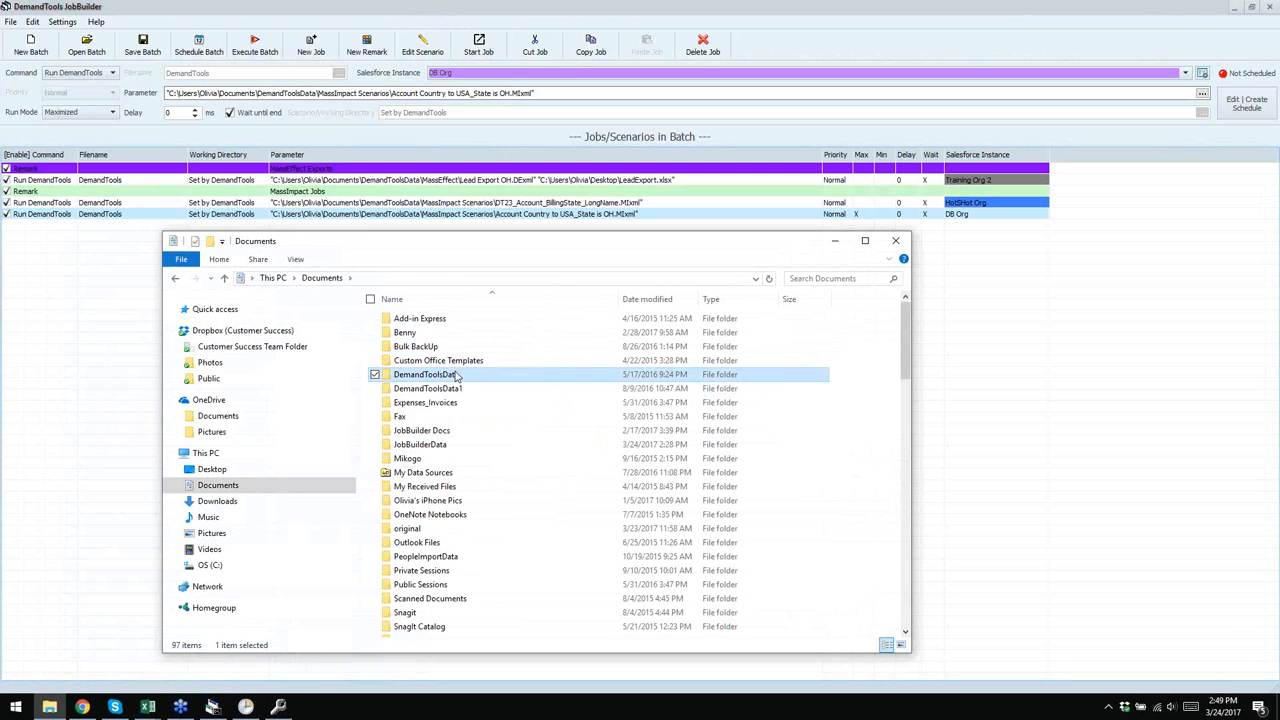
double_click(455, 375)
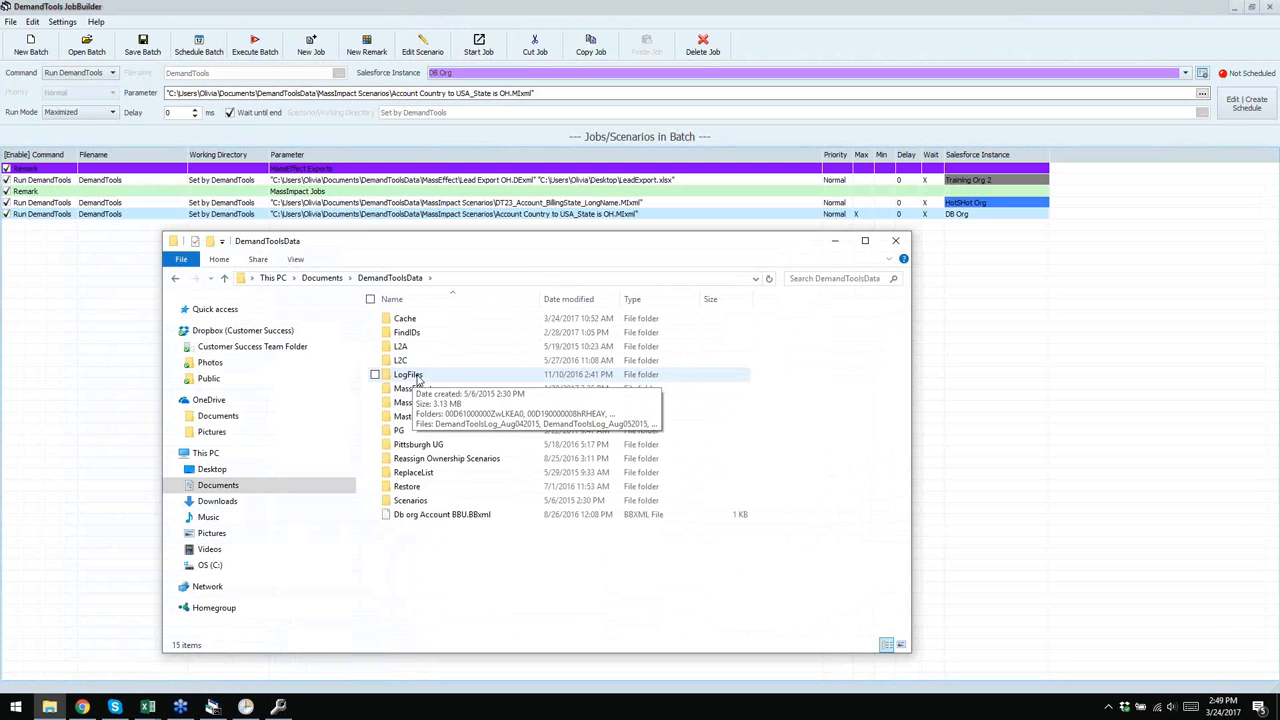
double_click(418, 376)
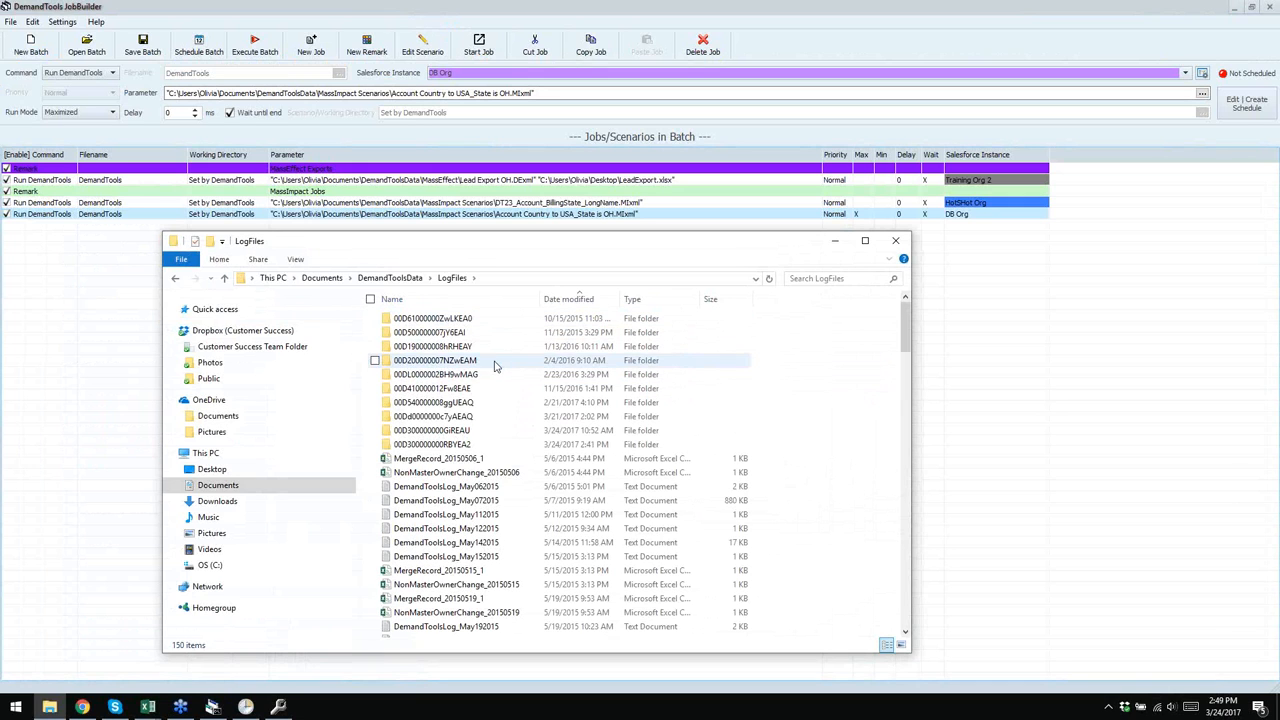
double_click(462, 432)
left_click(480, 320)
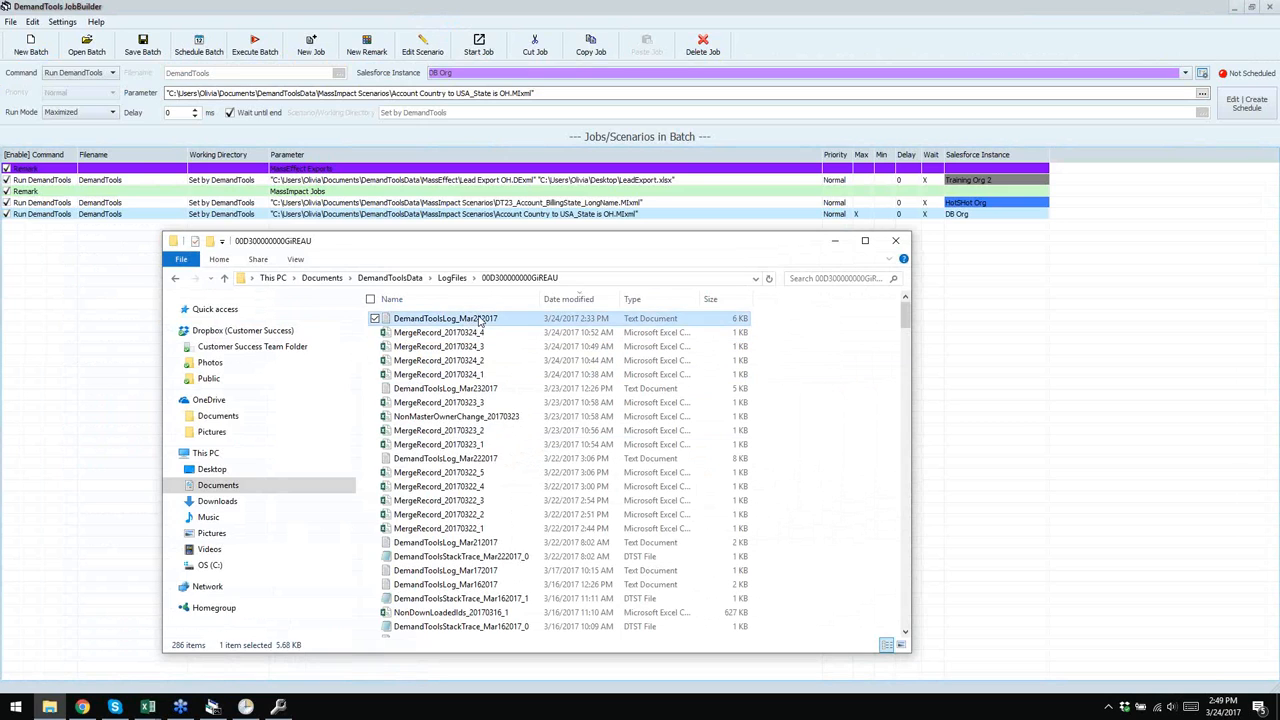
double_click(480, 320)
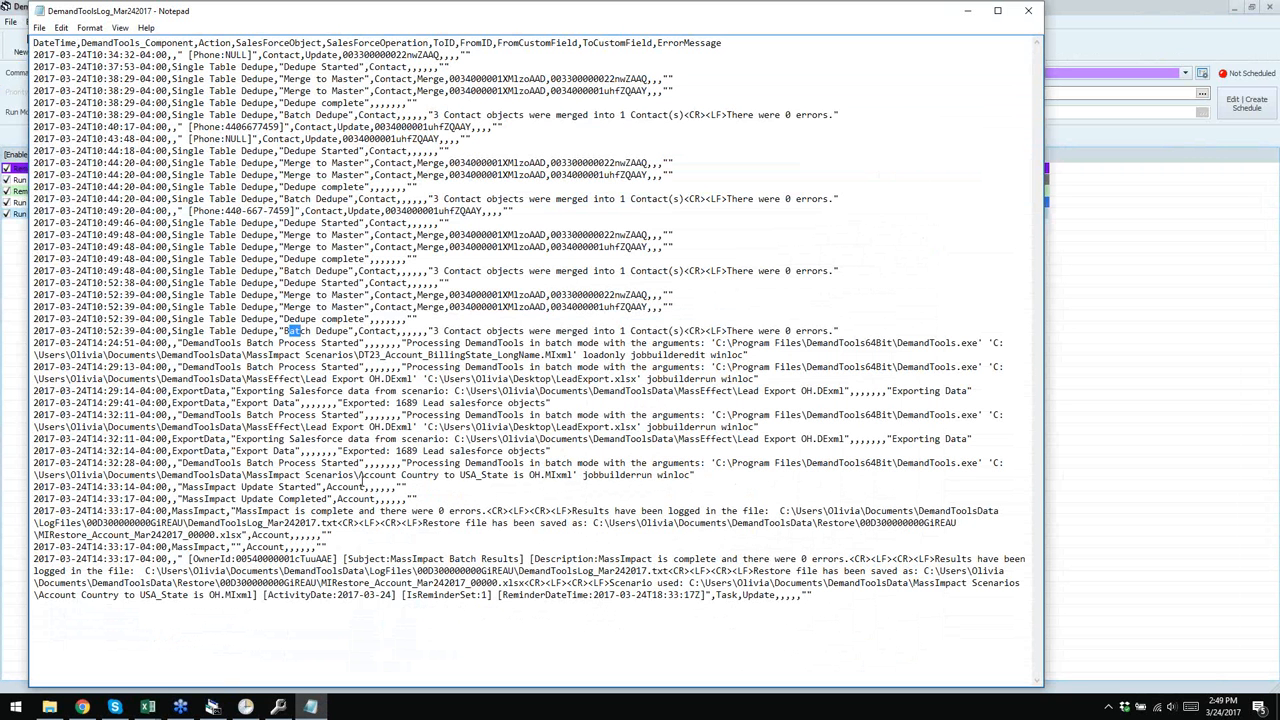
- Review the MassImpact Batch Results entry at the end of the DemandTools log, and close the log
left_click(421, 451)
left_click_drag(352, 558, 727, 611)
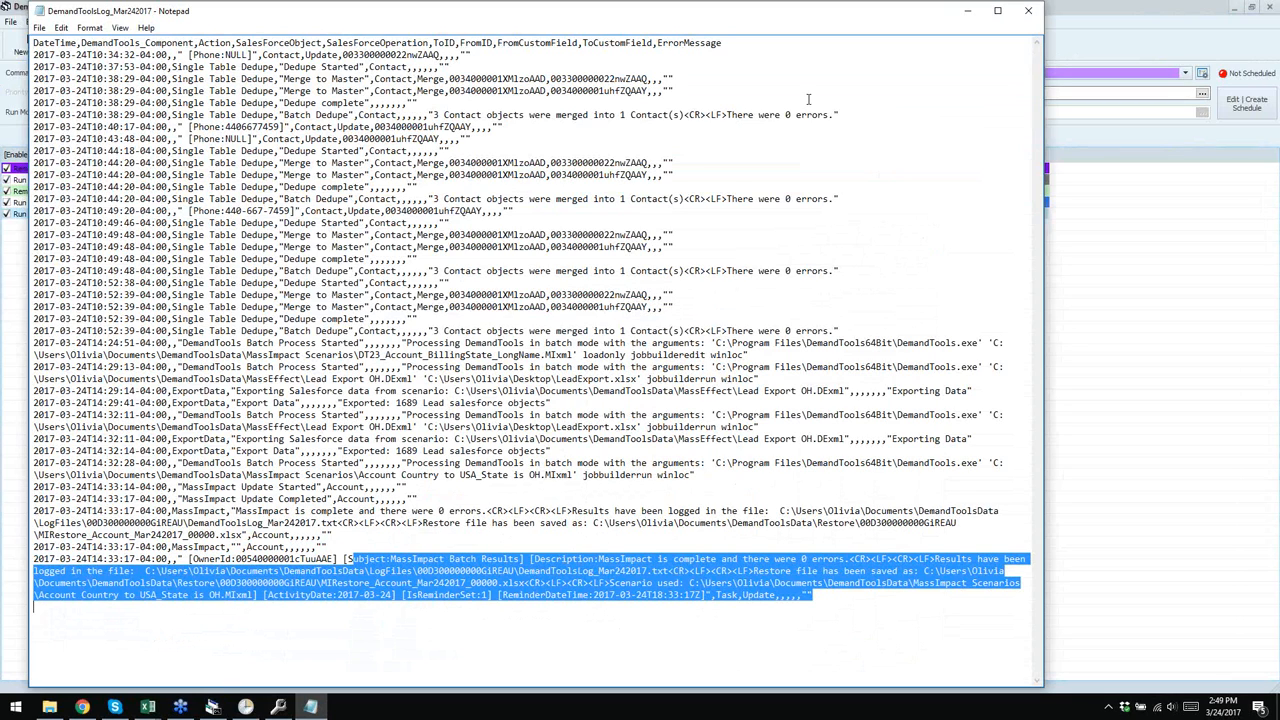
left_click(1027, 13)
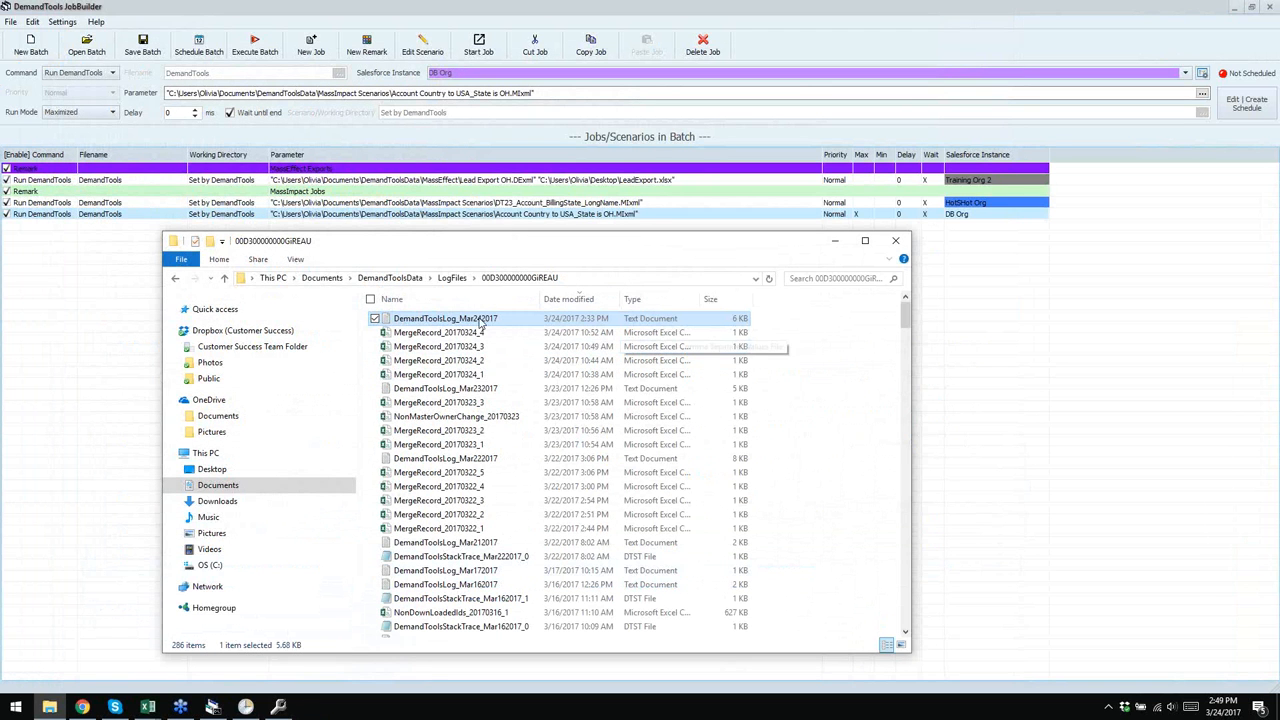
- Open the Training 16Log_Mar242017_143200 log from the LogFiles folder under Documents, JobBuilderData
left_click(325, 278)
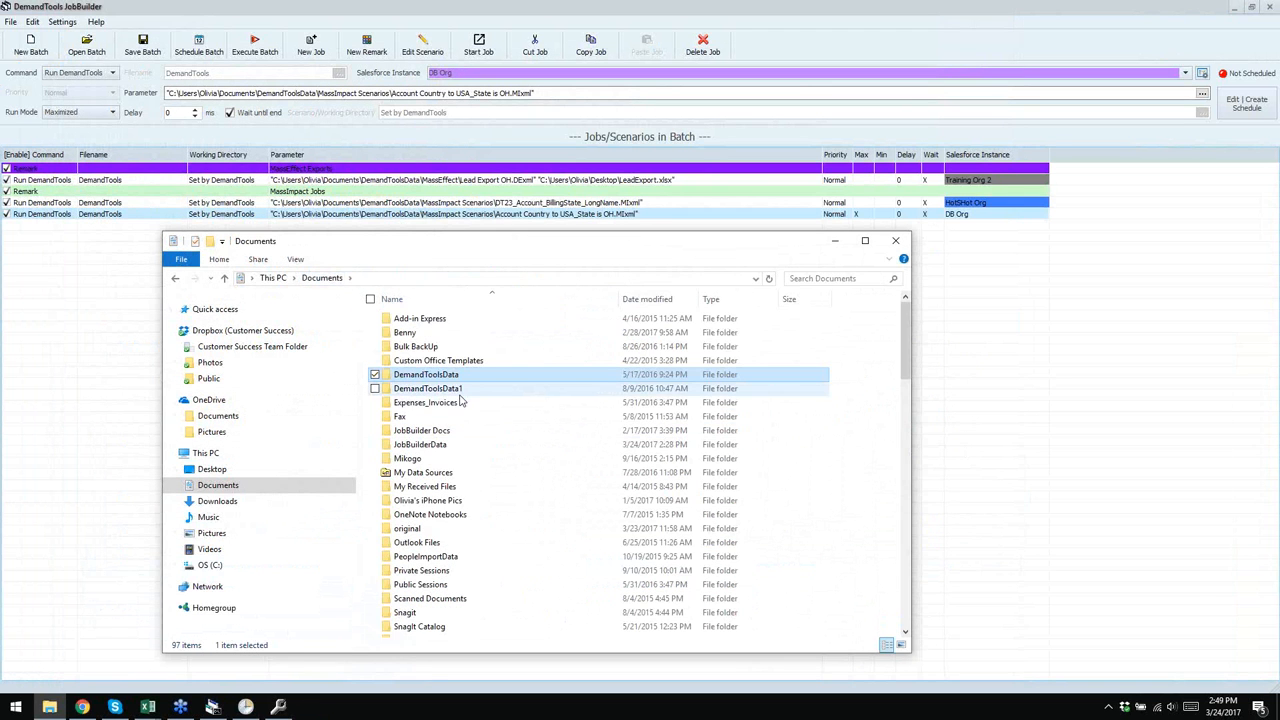
left_click(433, 447)
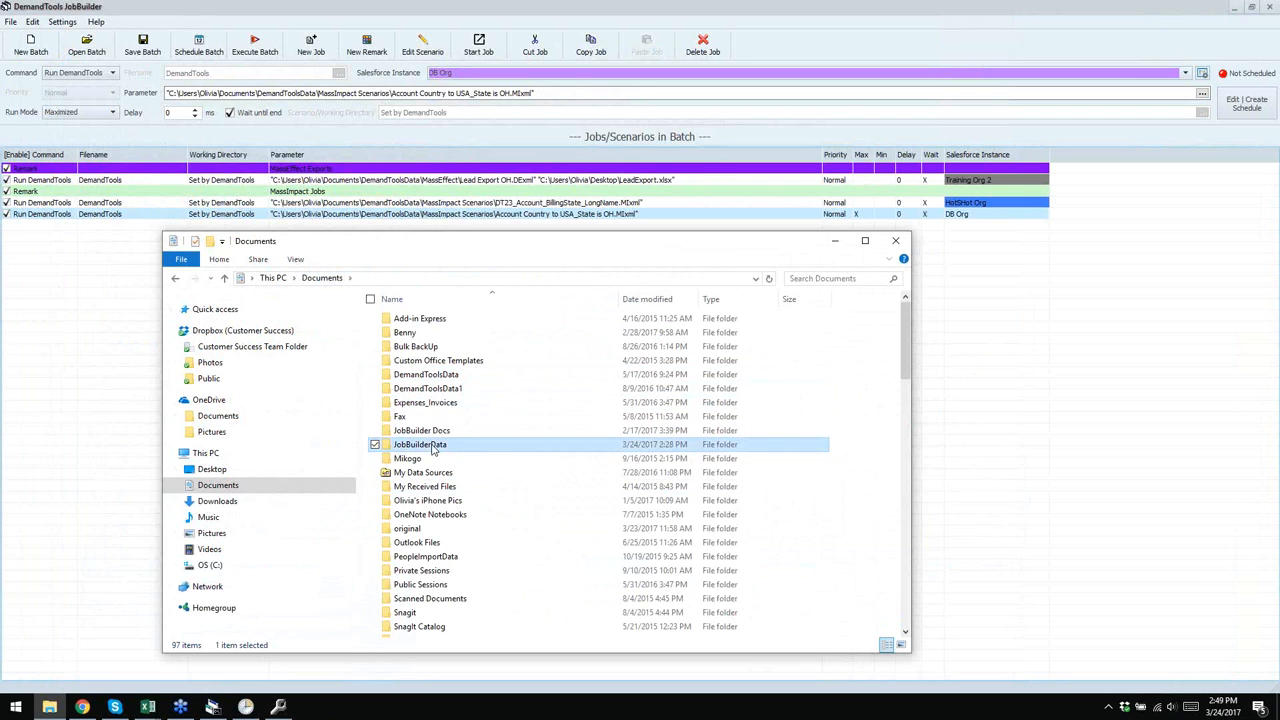
double_click(433, 447)
left_click(425, 322)
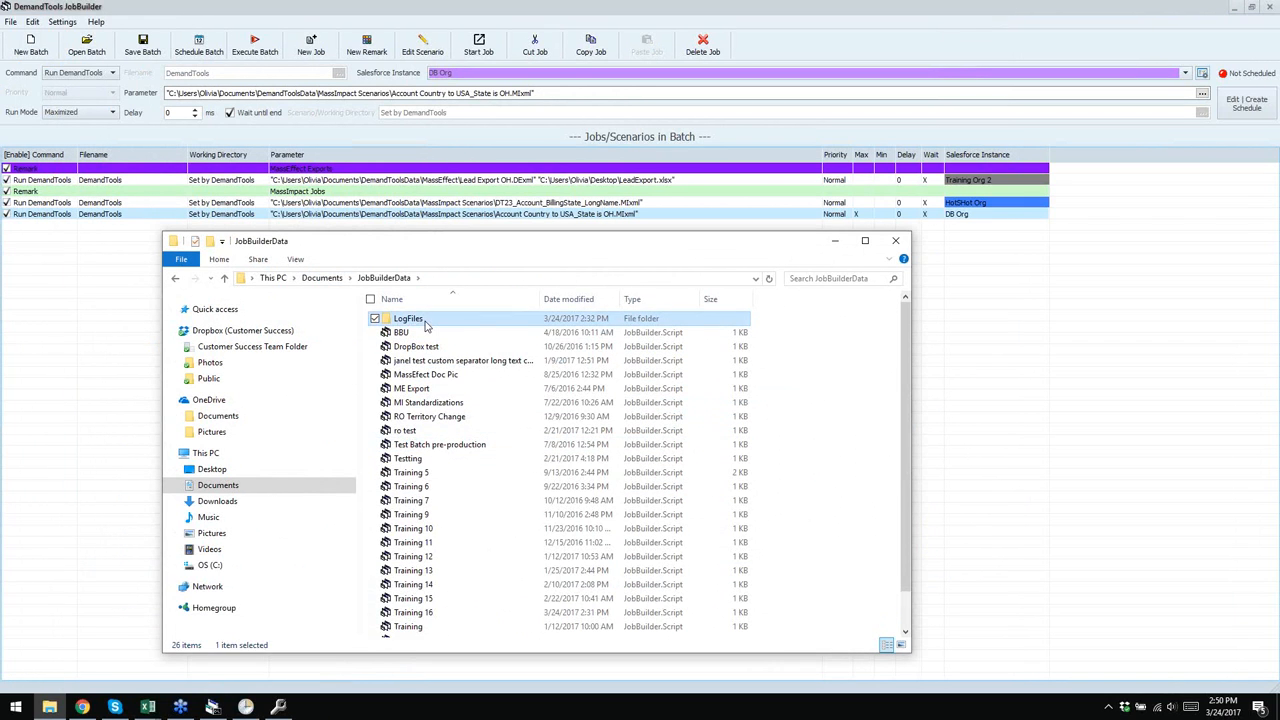
double_click(425, 322)
left_click(475, 322)
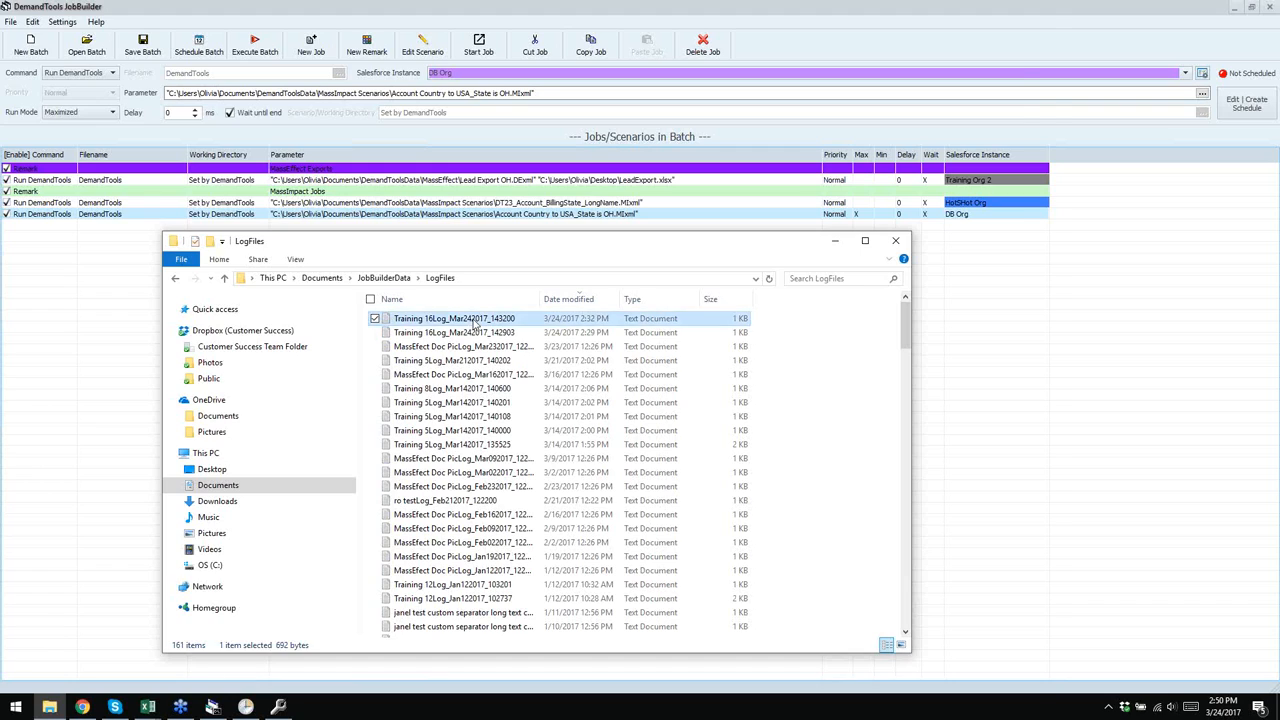
double_click(475, 322)
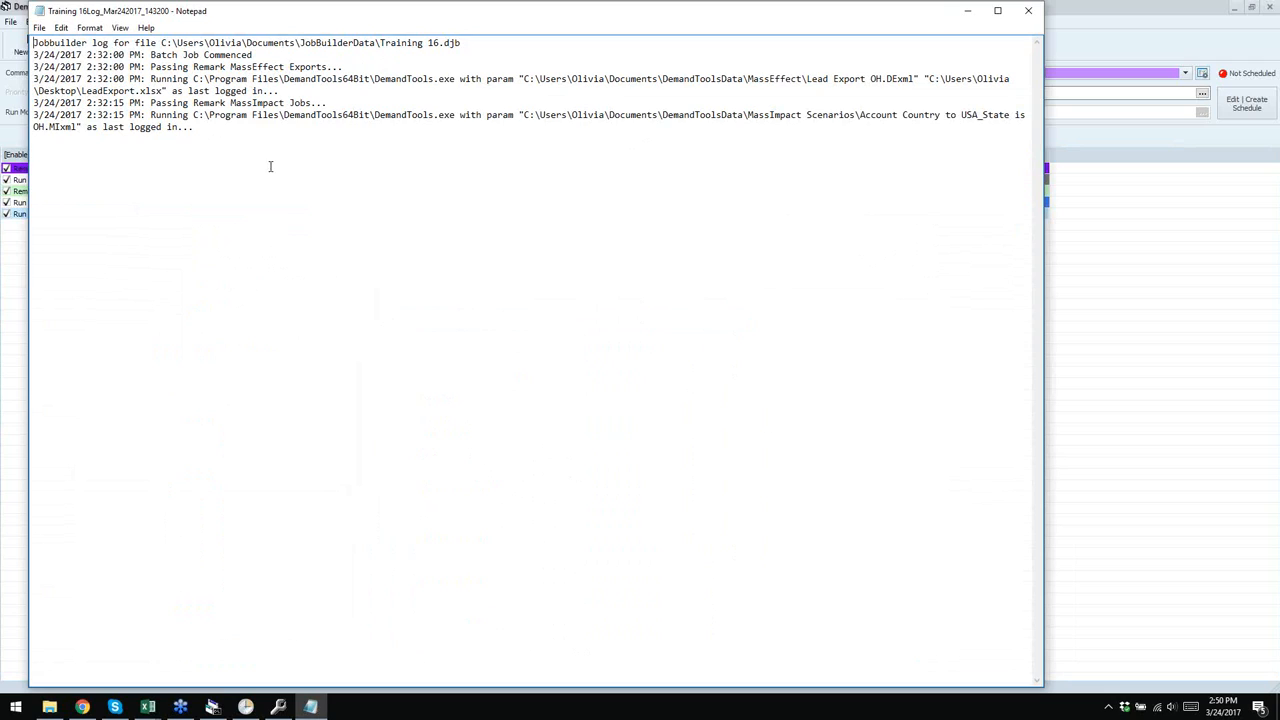
- Examine the batch job entries in the Training 16 log, and close the log and File Explorer
left_click(98, 128, "shift")
left_click(394, 156)
left_click(1026, 14)
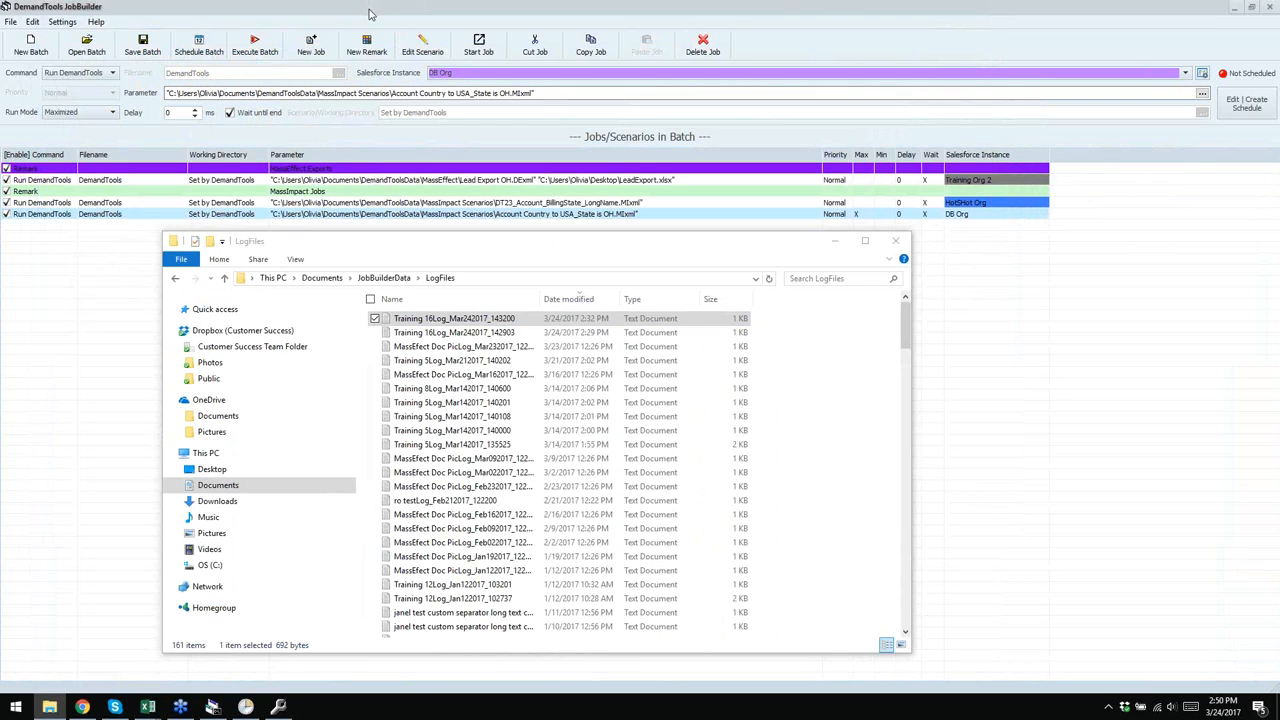
left_click(896, 241)
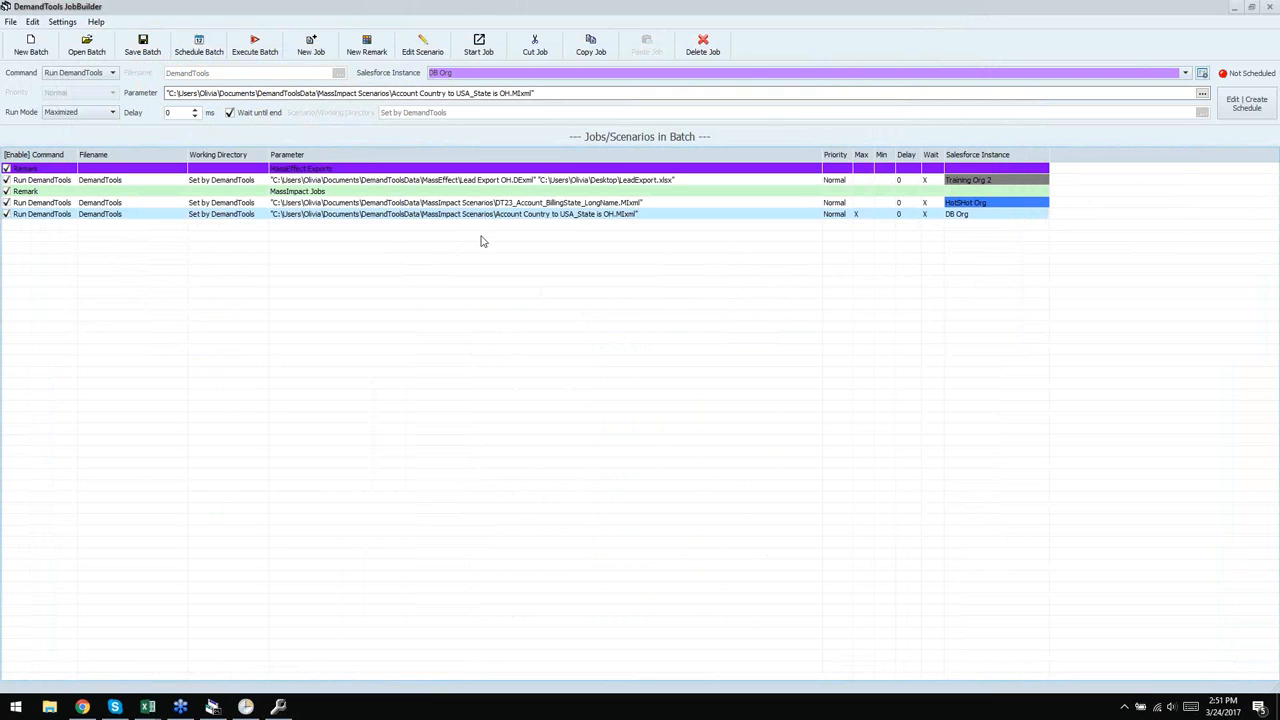
- Select the DT23_Account_BillingState_LongName.MIxml job in the batch to view its settings
left_click(467, 203)
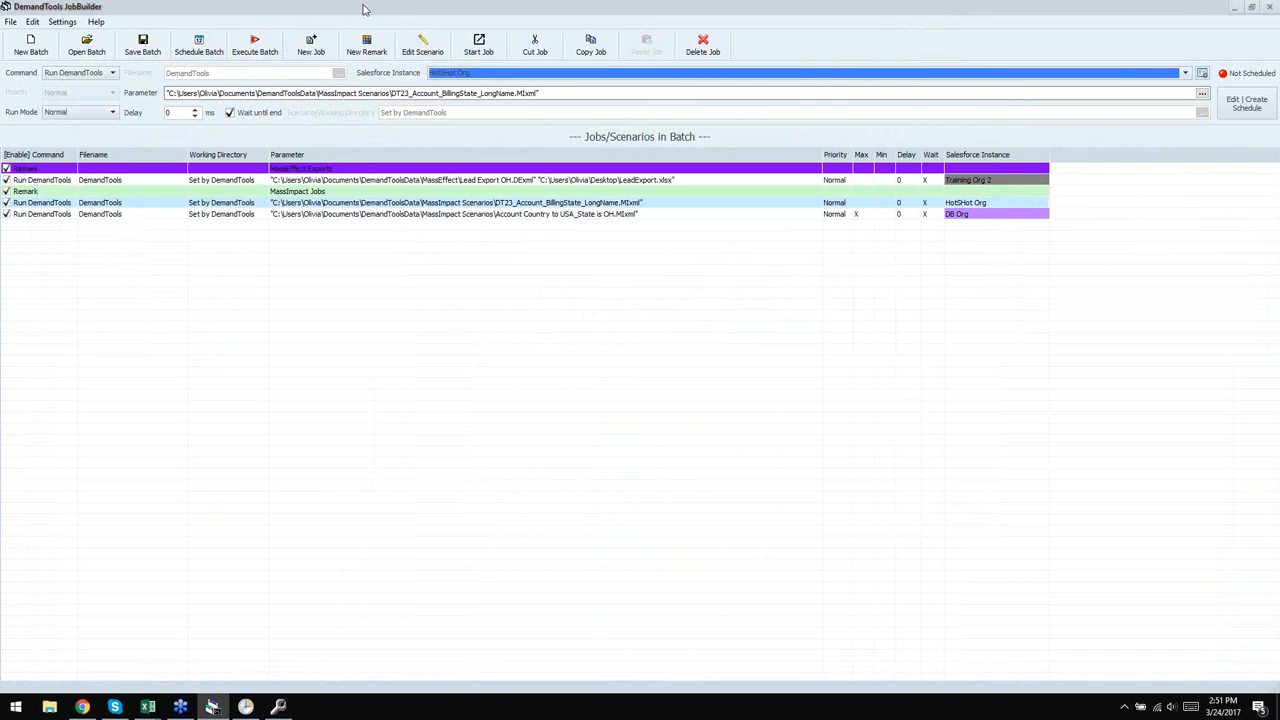
left_click(1275, 176)
left_click(575, 371)
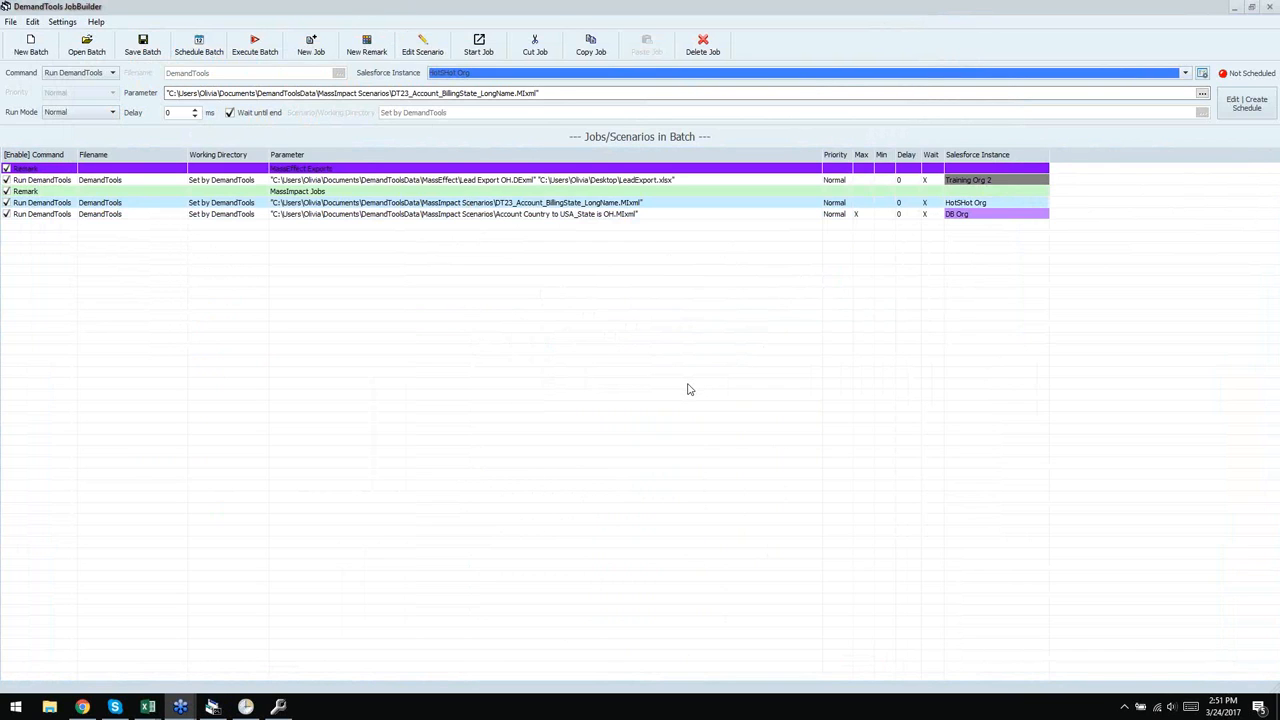